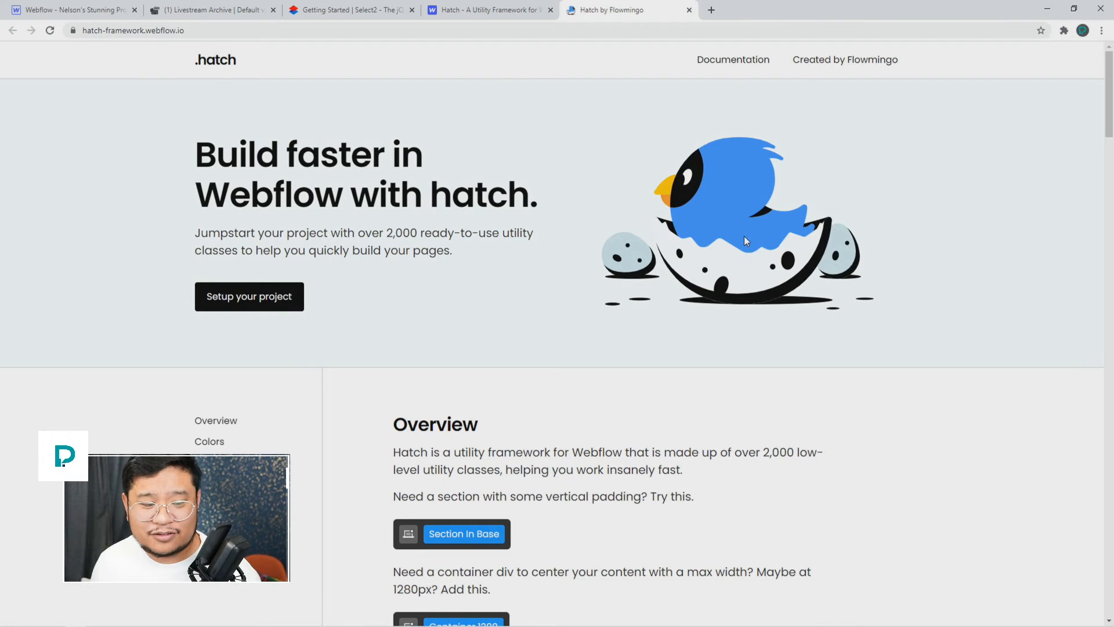
# Step: Scroll through the Hatch site's colours, typography and elements sections
pyautogui.scroll(-3, 746, 239)
pyautogui.scroll(3, 746, 239)
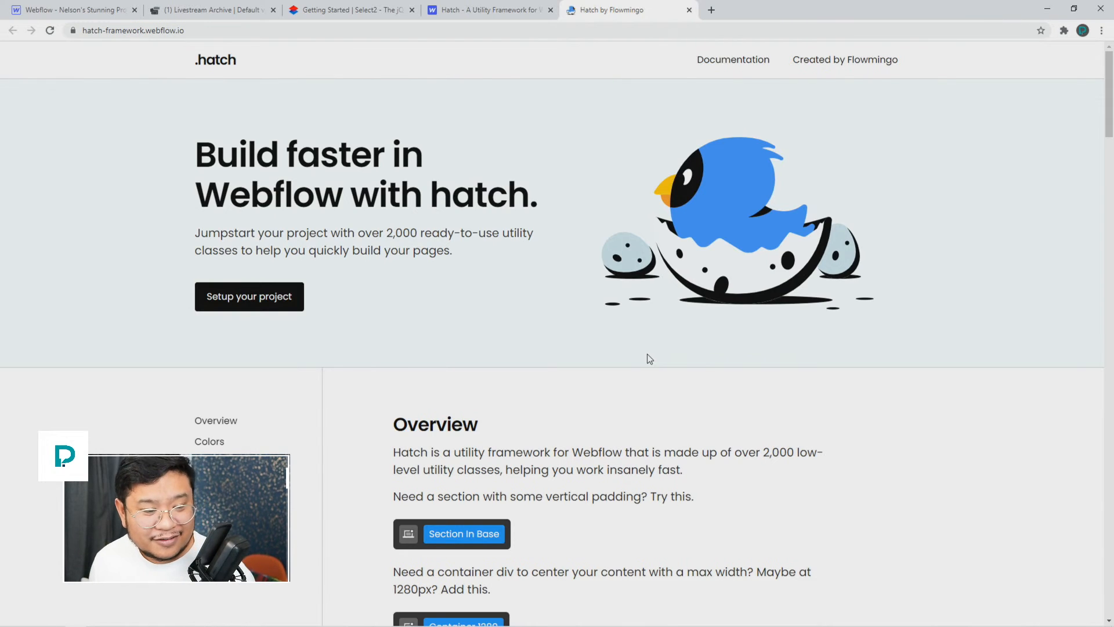
pyautogui.scroll(-3, 539, 365)
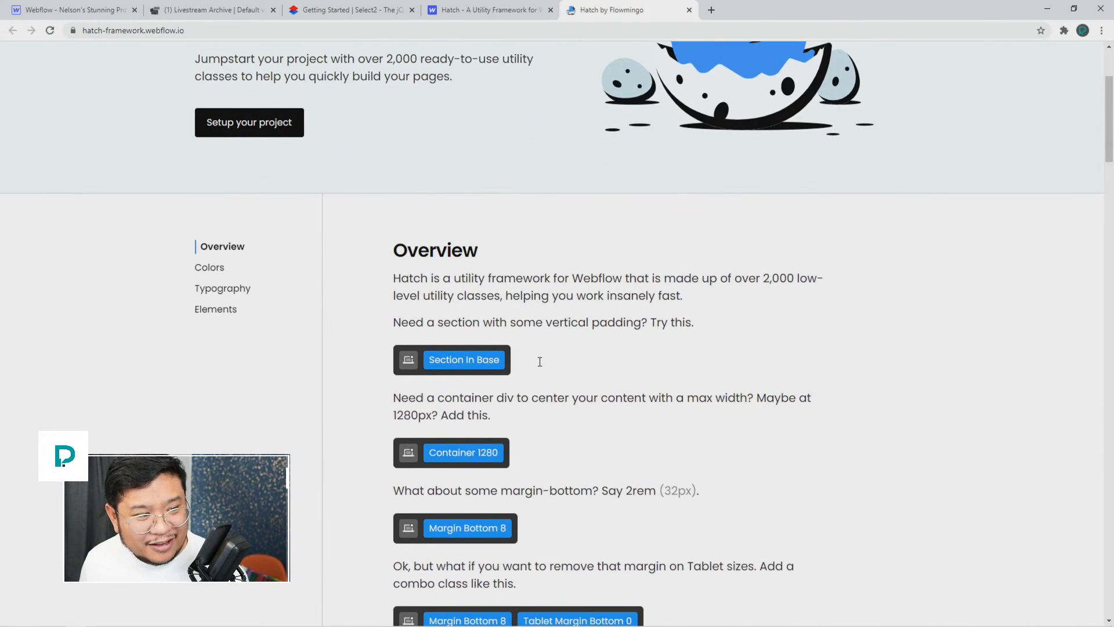
pyautogui.scroll(-5, 540, 361)
pyautogui.scroll(-4, 539, 365)
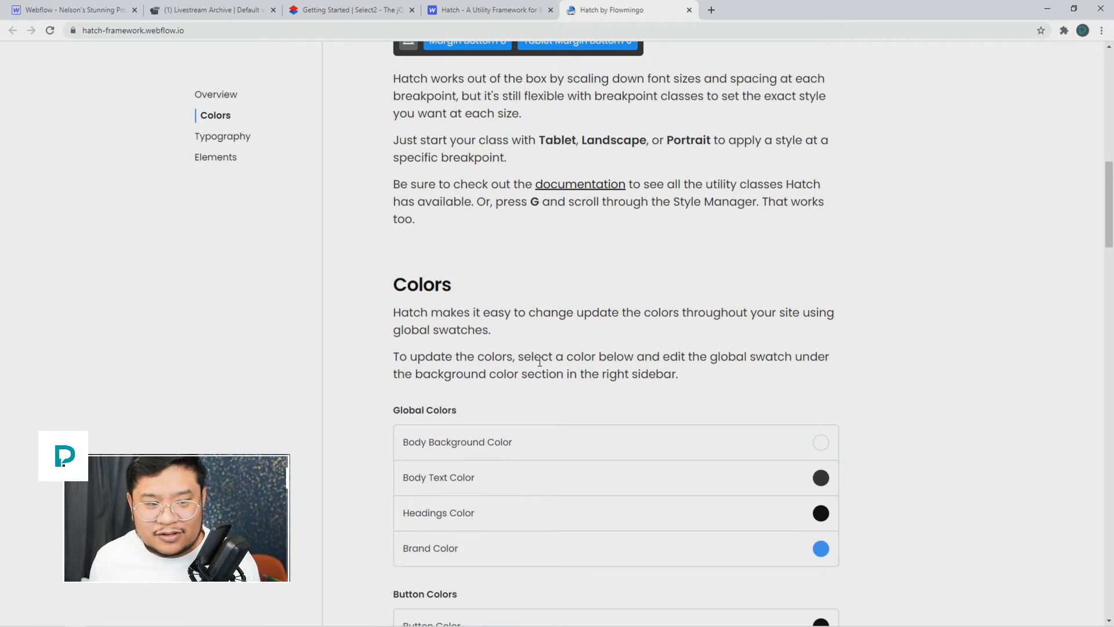
pyautogui.scroll(-10, 897, 244)
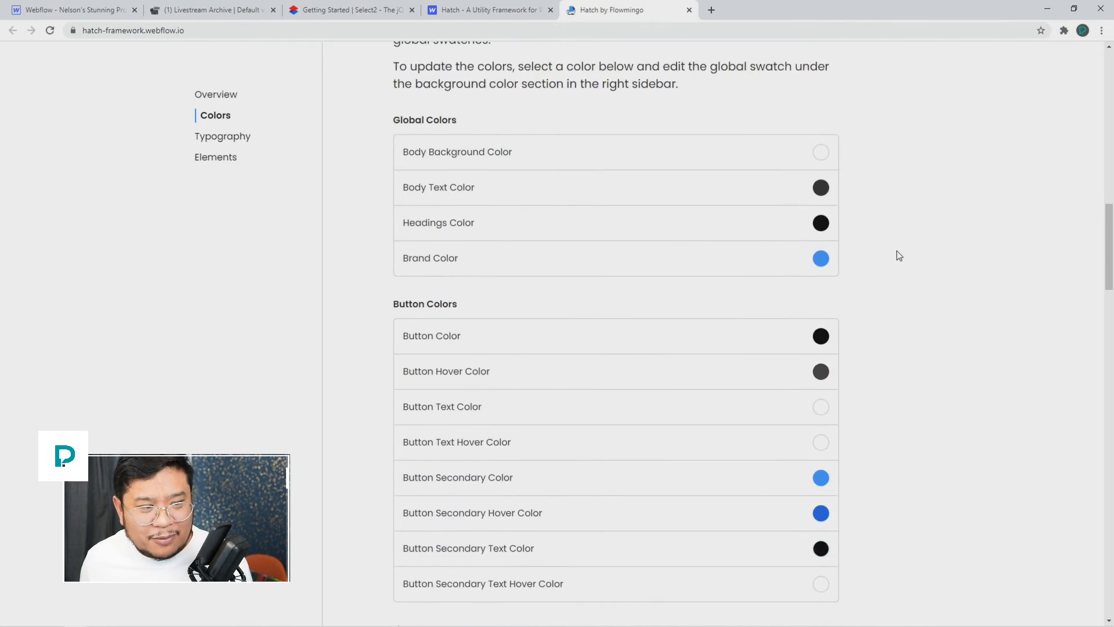
pyautogui.scroll(-15, 899, 255)
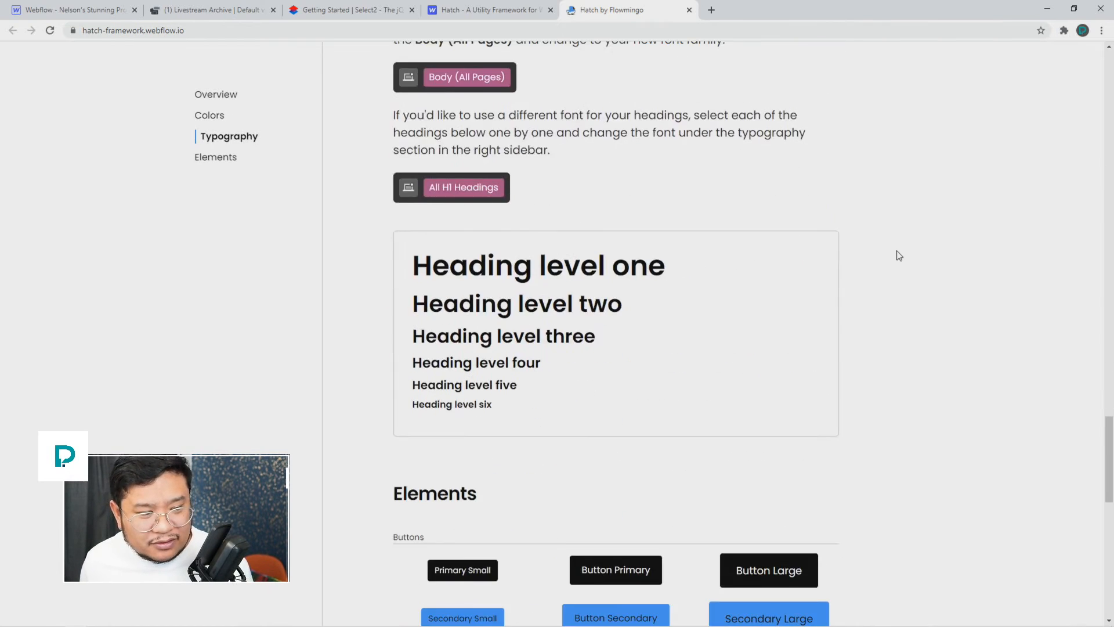
pyautogui.scroll(-11, 899, 256)
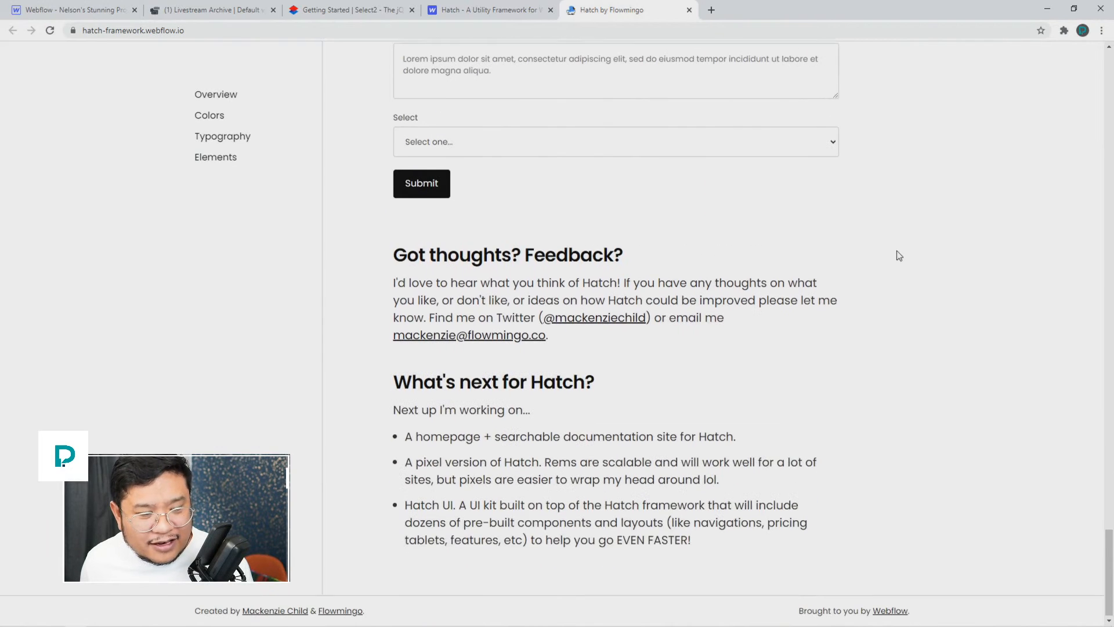
# Step: Jump to the project setup Overview explaining combo classes like Margin Bottom 8
pyautogui.scroll(20, 899, 255)
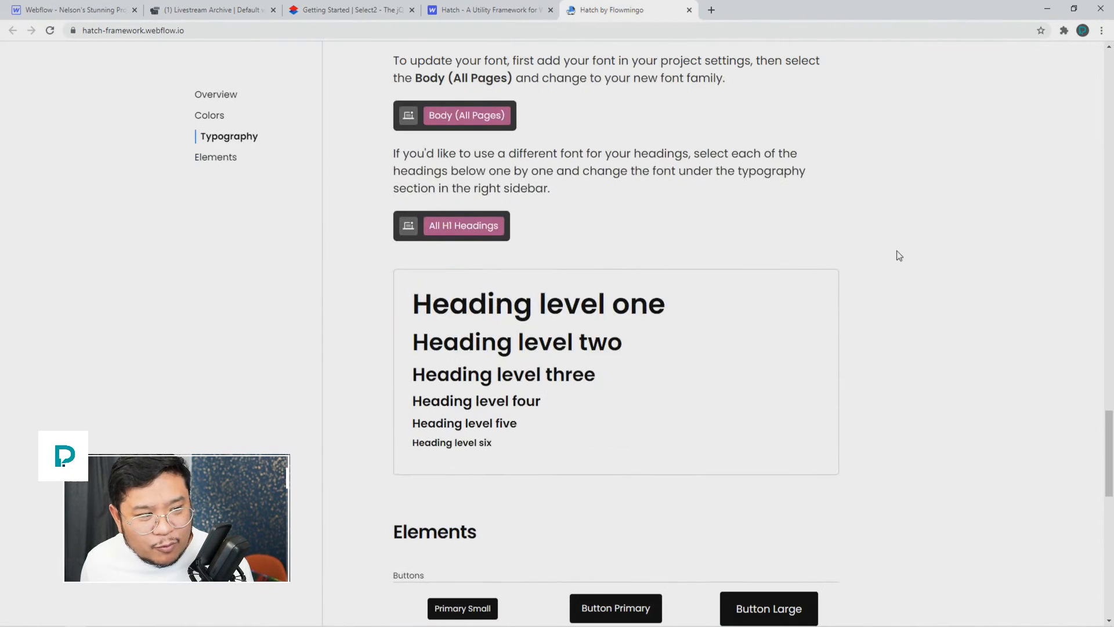
pyautogui.scroll(15, 782, 241)
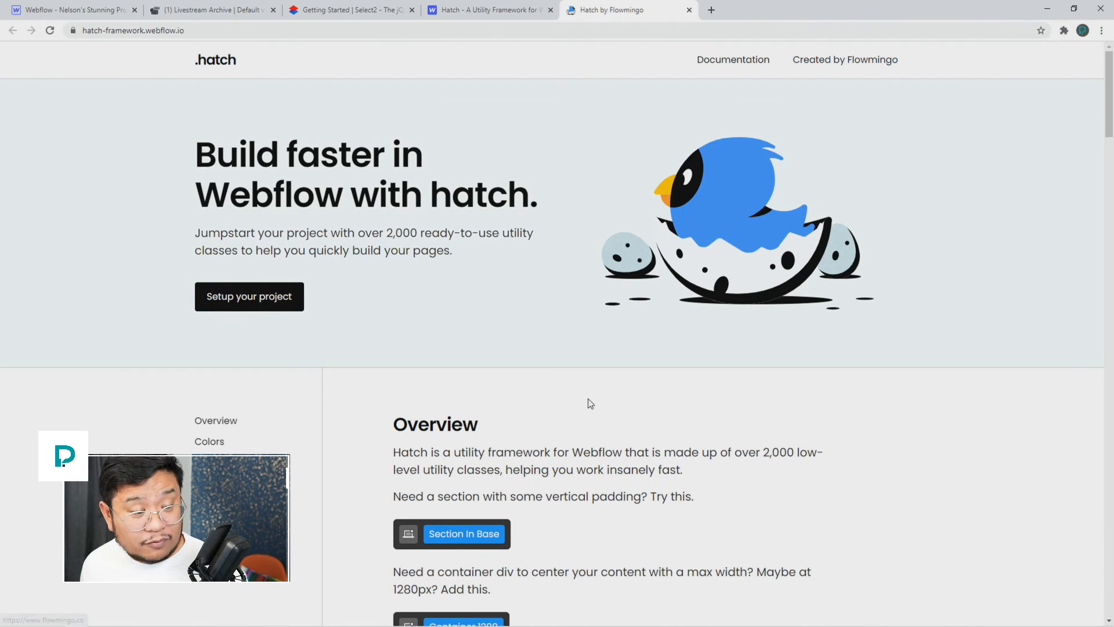
pyautogui.click(272, 298)
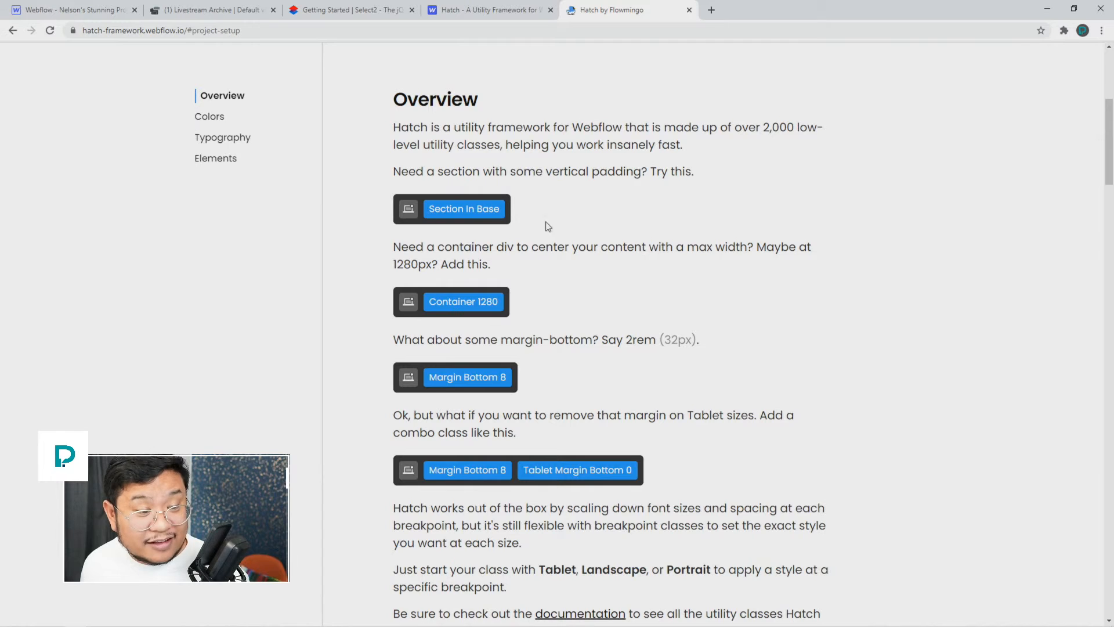
pyautogui.scroll(-3, 545, 491)
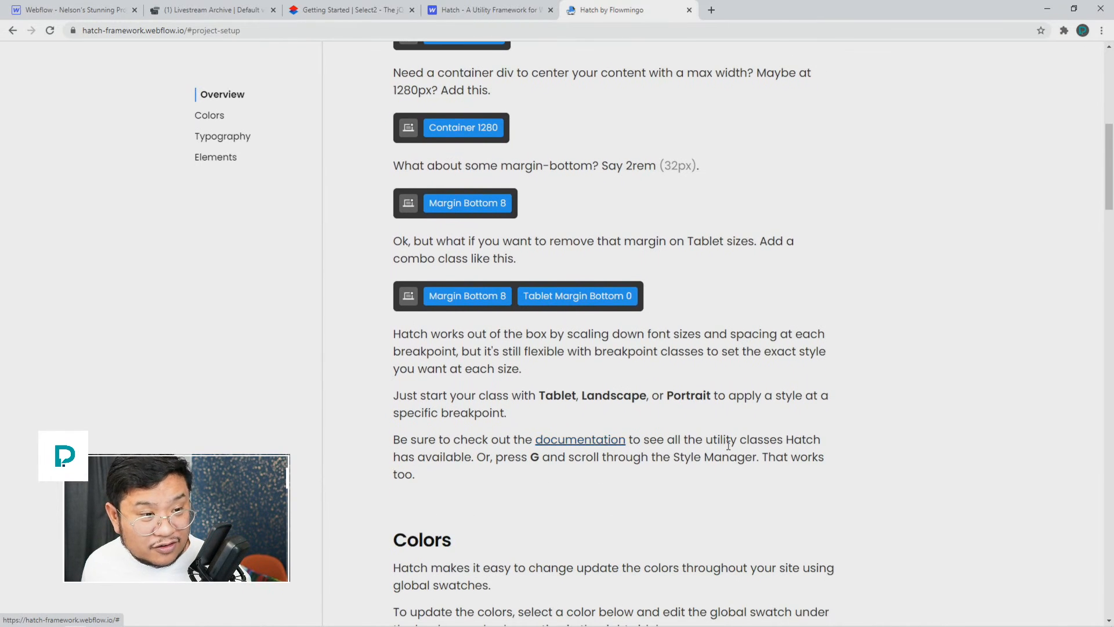
# Step: Open the Hatch documentation in Notion at Spacing > Margin
pyautogui.click(563, 443)
pyautogui.click(747, 58)
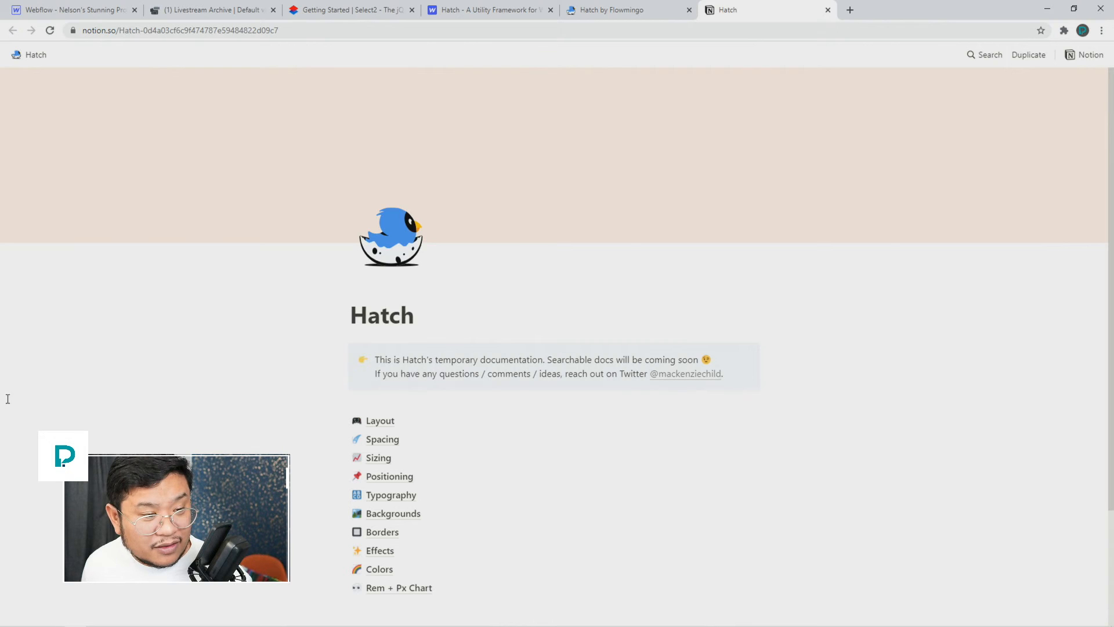
pyautogui.scroll(-3, 575, 263)
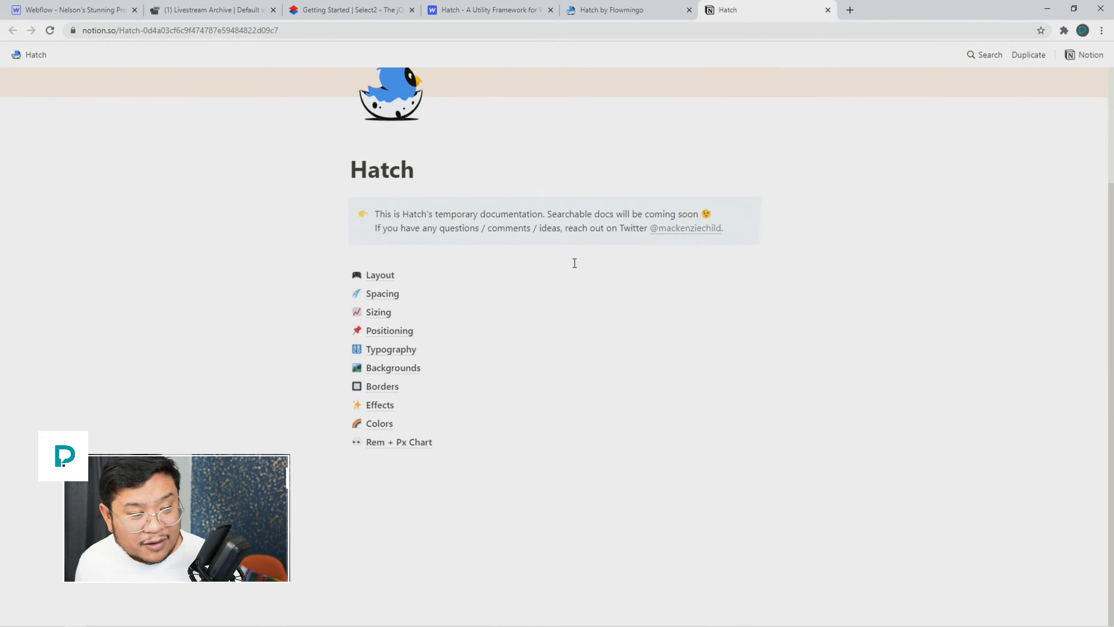
pyautogui.click(389, 293)
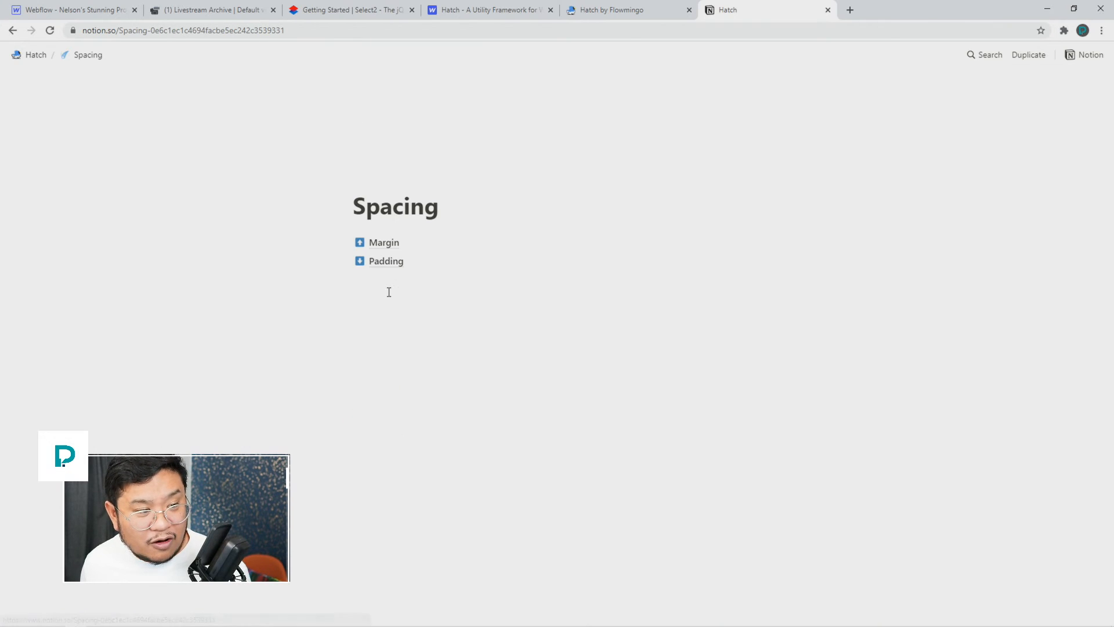
pyautogui.click(385, 244)
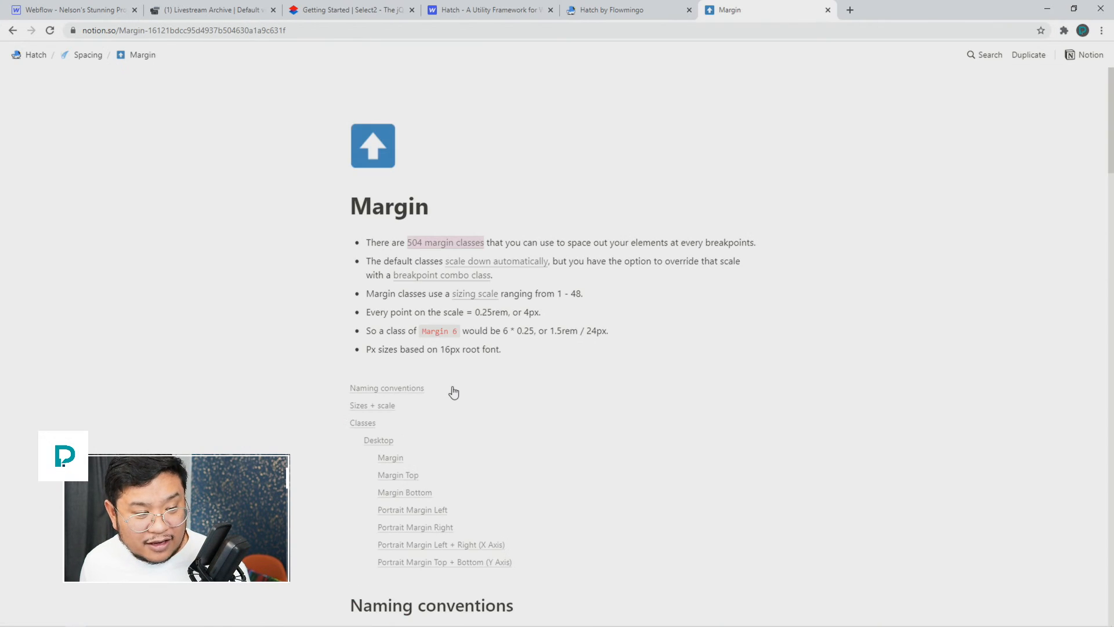
# Step: Review the Margin size scale and breakpoint table, then close the documentation tab
pyautogui.scroll(-4, 453, 392)
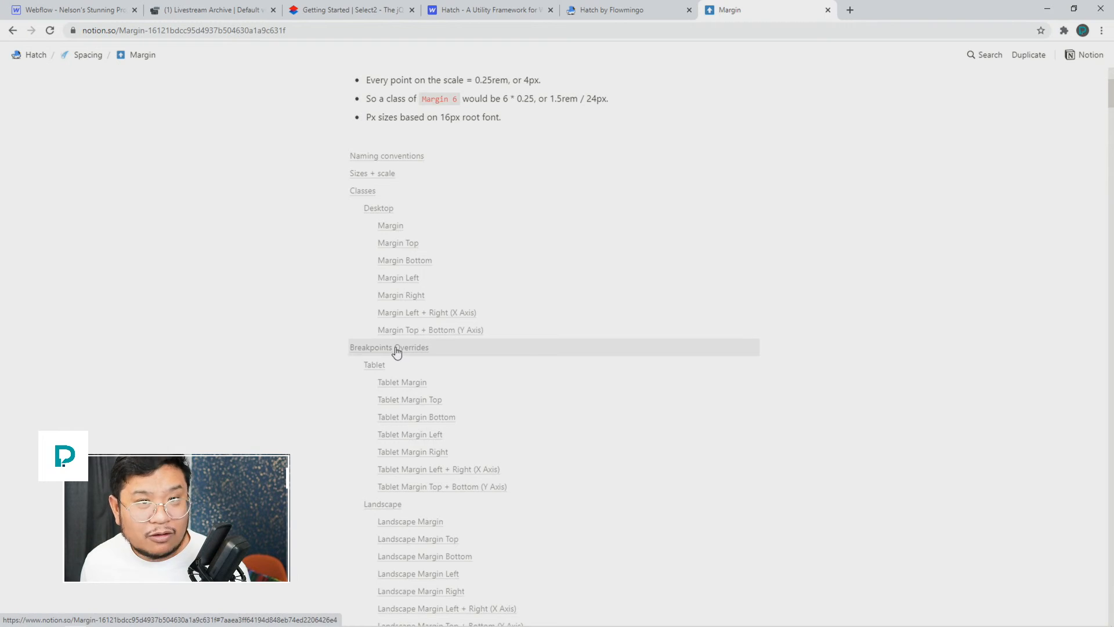
pyautogui.scroll(-10, 396, 351)
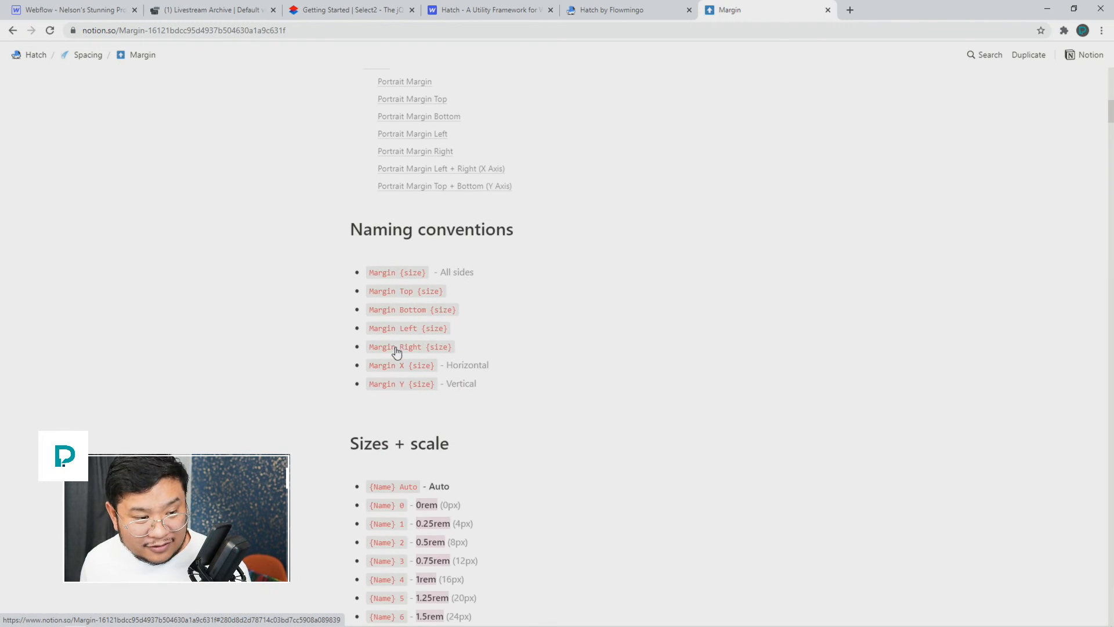
pyautogui.scroll(-5, 396, 351)
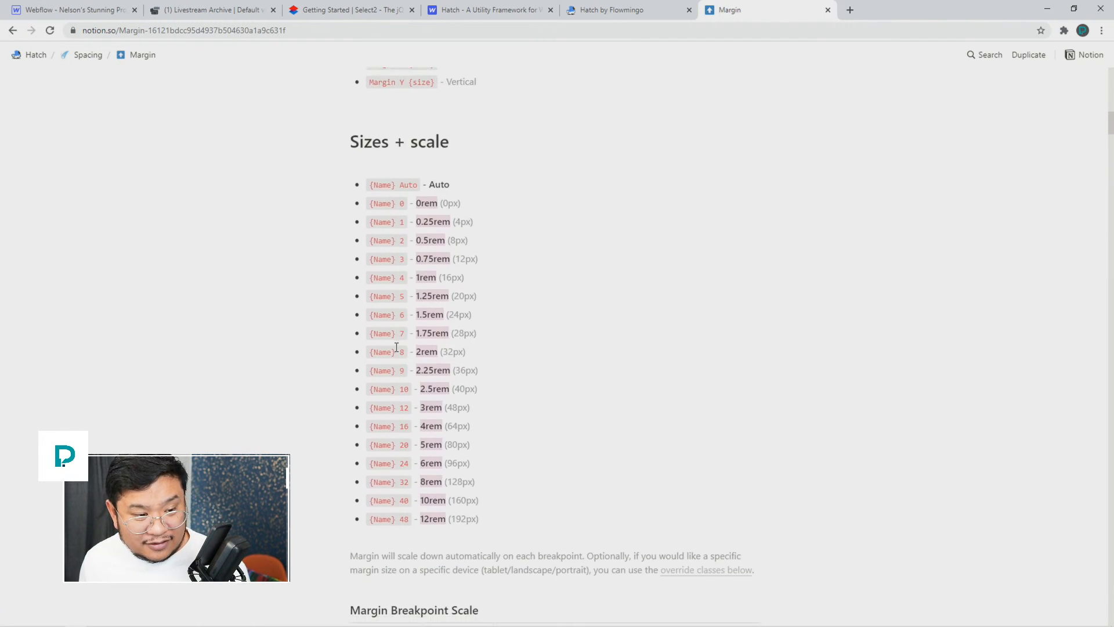
pyautogui.scroll(-3, 396, 349)
pyautogui.scroll(2, 401, 348)
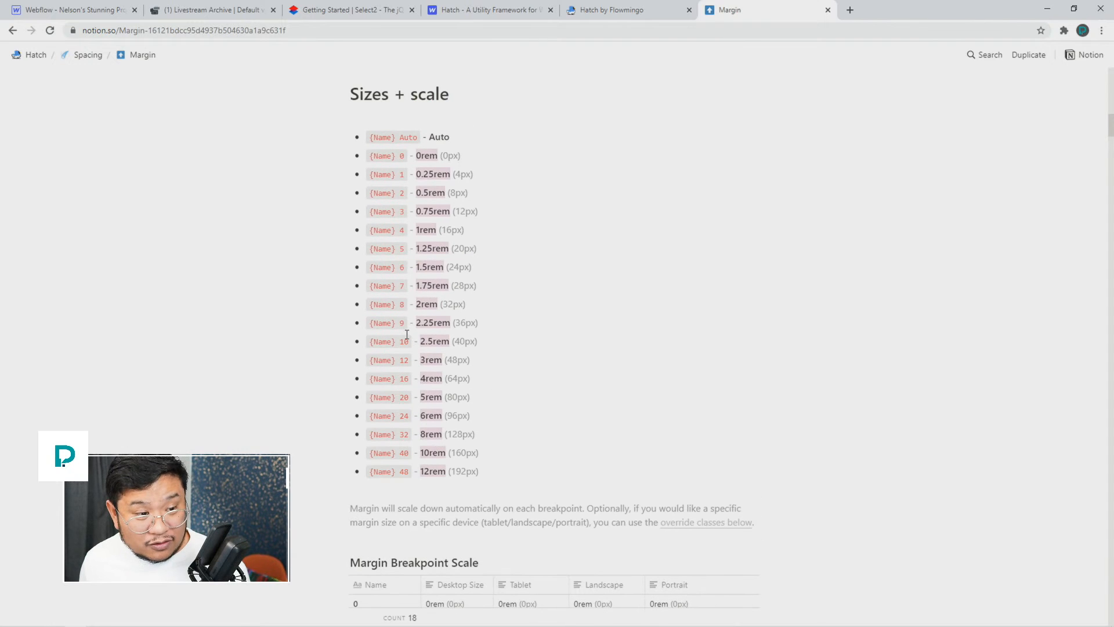
pyautogui.scroll(-7, 407, 335)
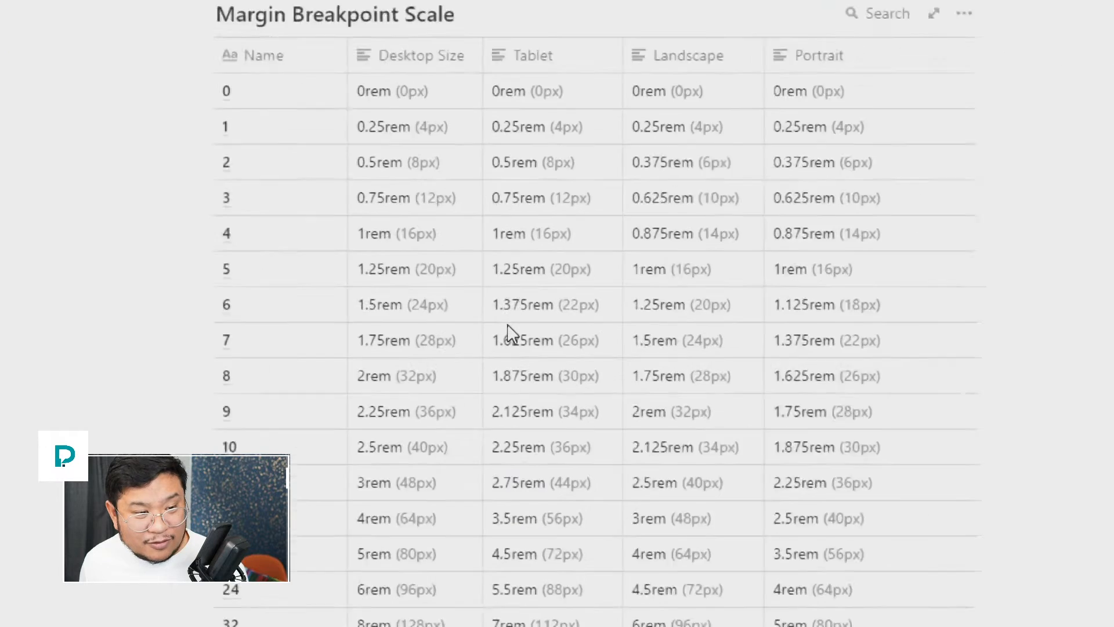
pyautogui.scroll(-6, 509, 334)
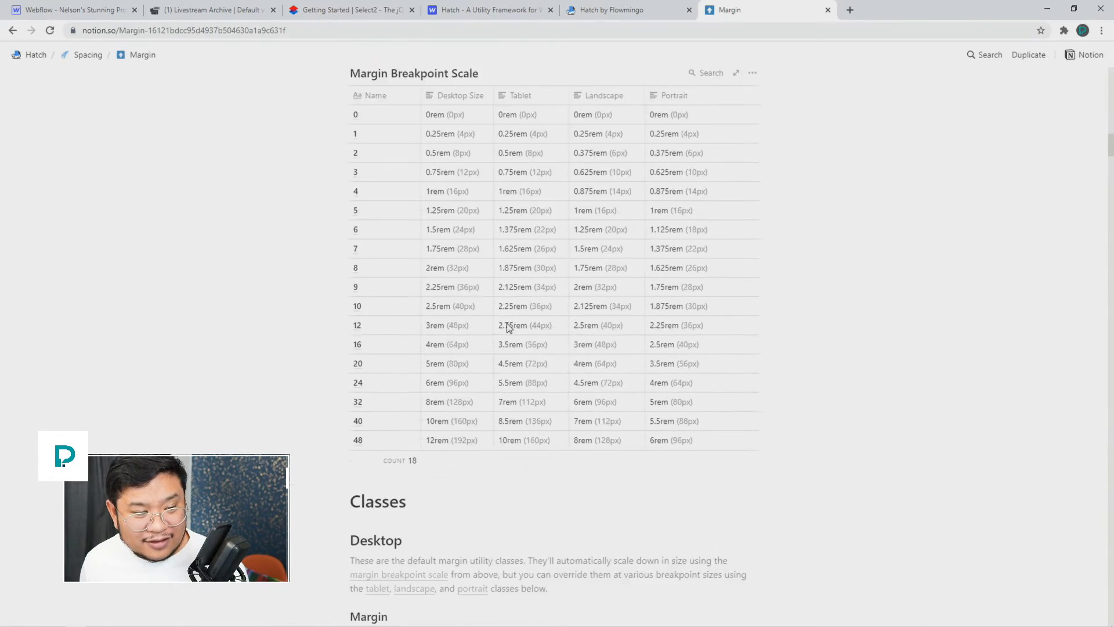
pyautogui.scroll(4, 511, 325)
pyautogui.scroll(1, 526, 291)
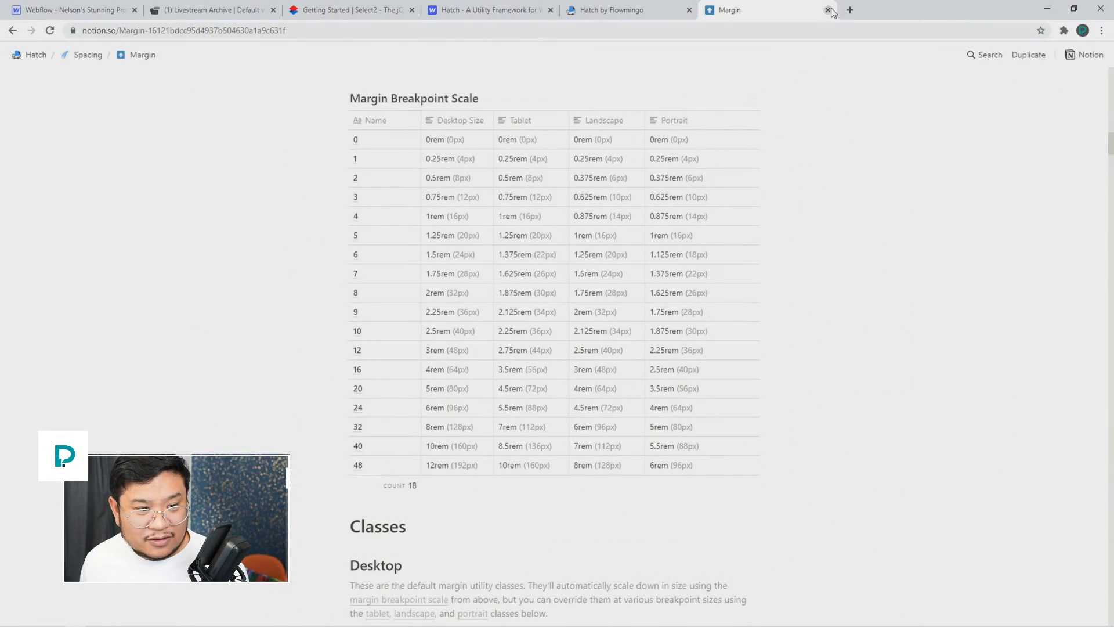
pyautogui.click(828, 10)
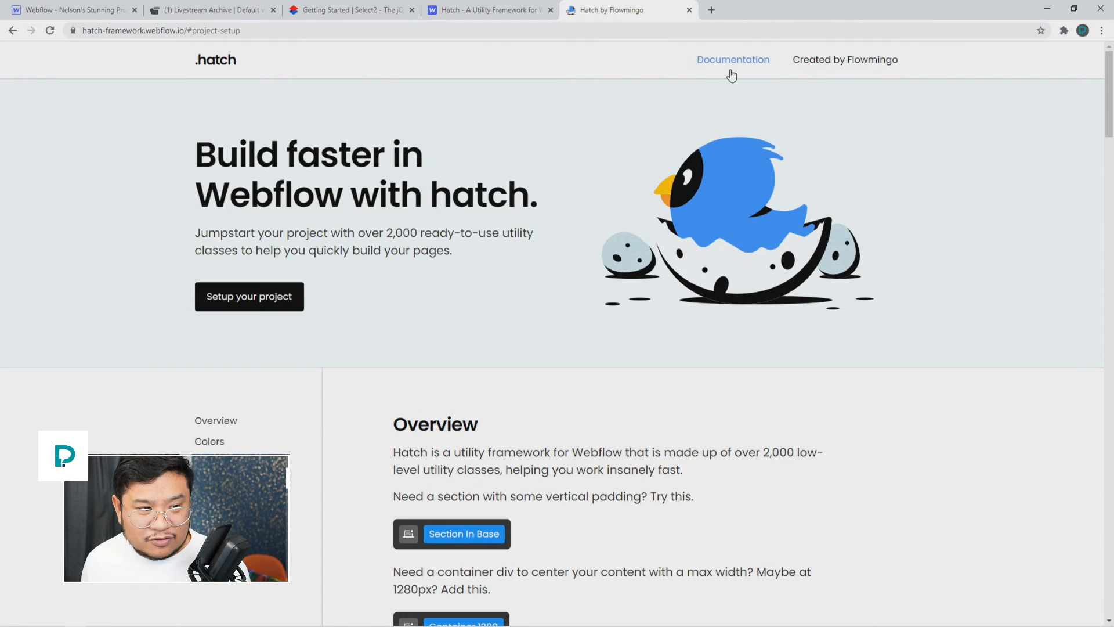
# Step: Close the Hatch site, Hatch showcase and Livestream Archive tabs and select Body in Webflow Designer
pyautogui.click(690, 10)
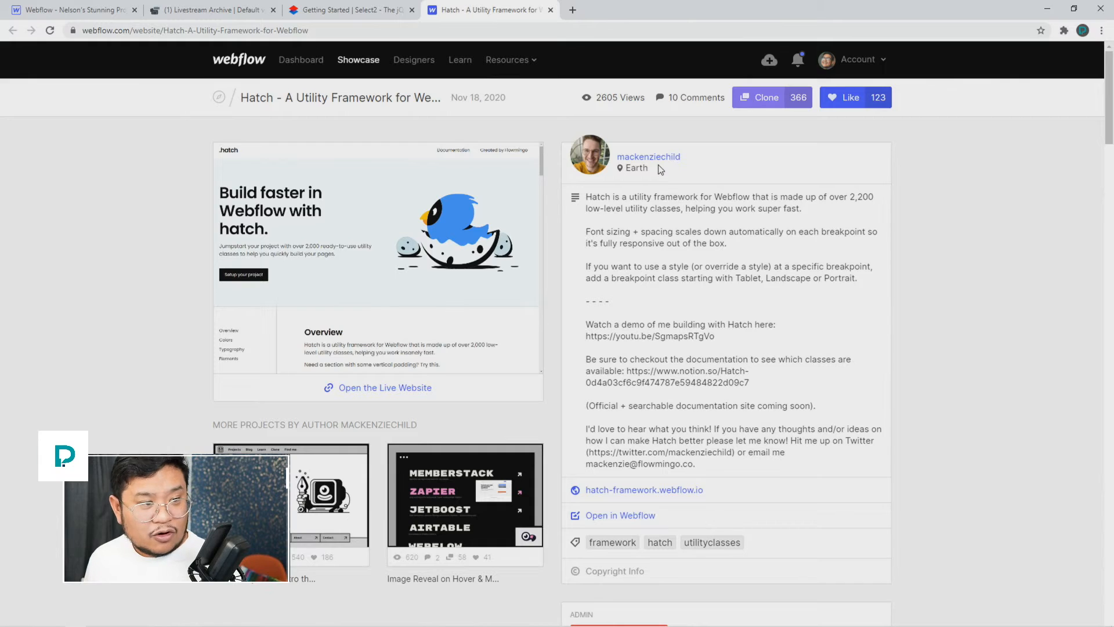
pyautogui.click(551, 10)
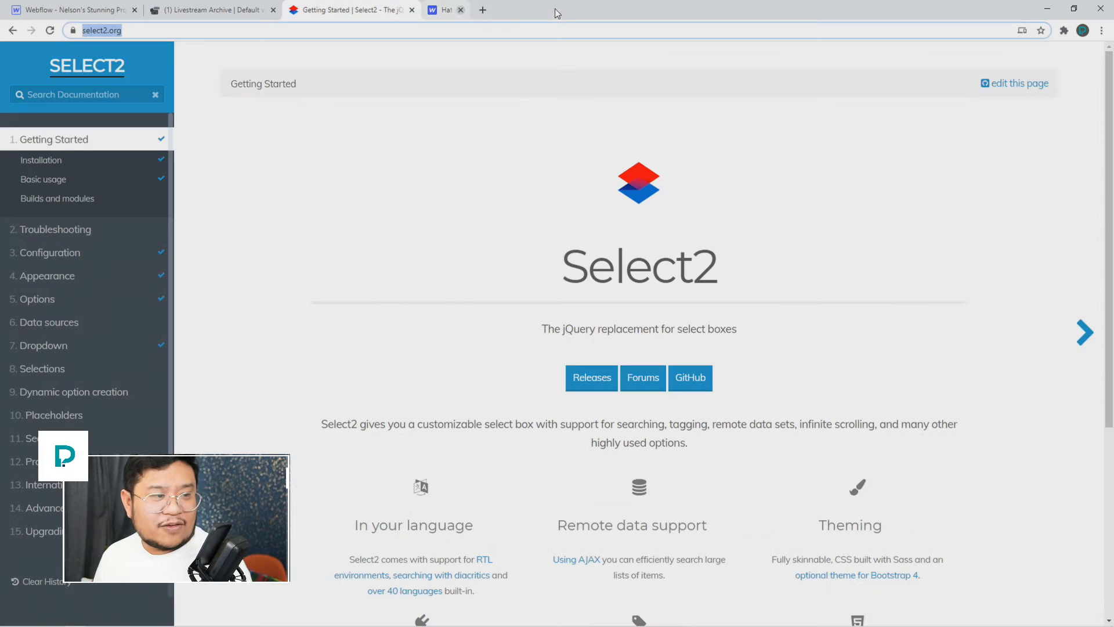
pyautogui.click(273, 10)
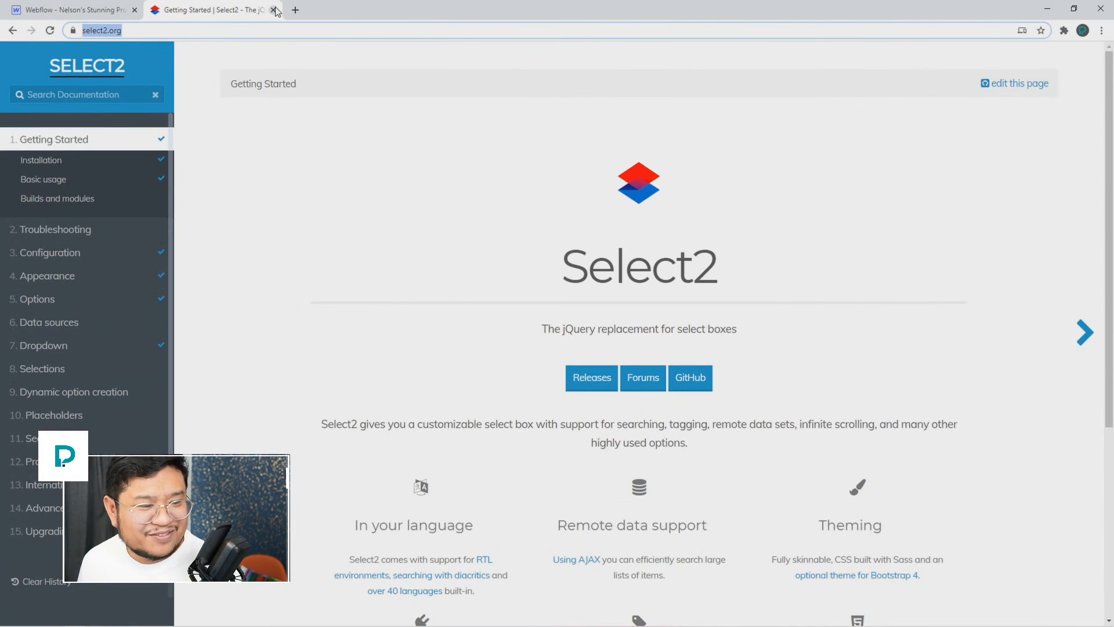
pyautogui.click(91, 10)
pyautogui.click(413, 207)
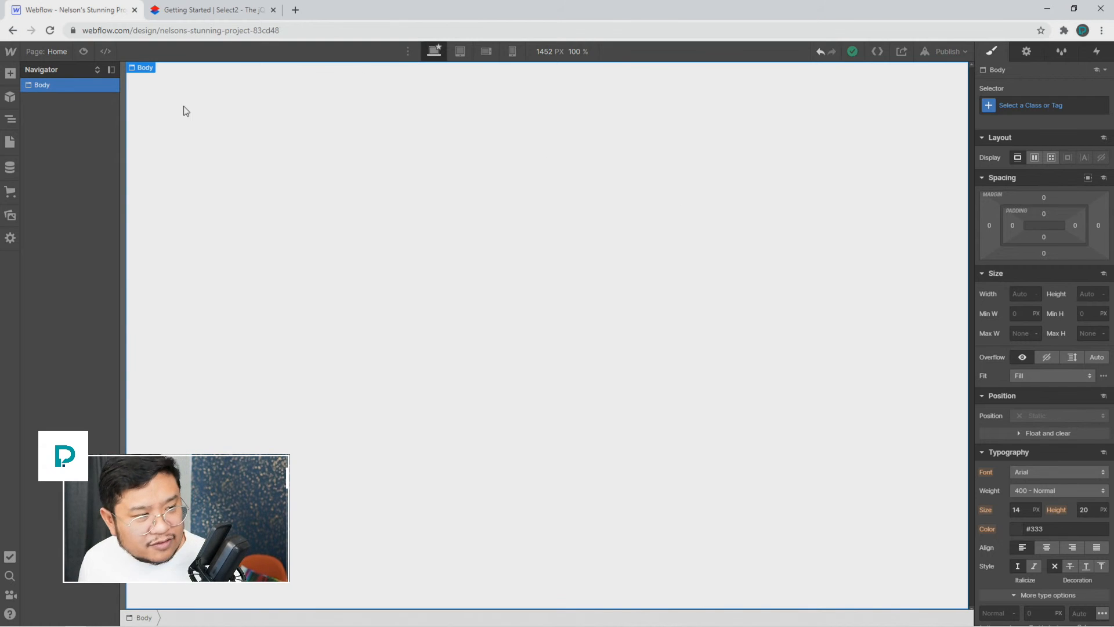
# Step: Drag the prebuilt Contact Form layout from Layouts onto the empty Home page
pyautogui.click(10, 73)
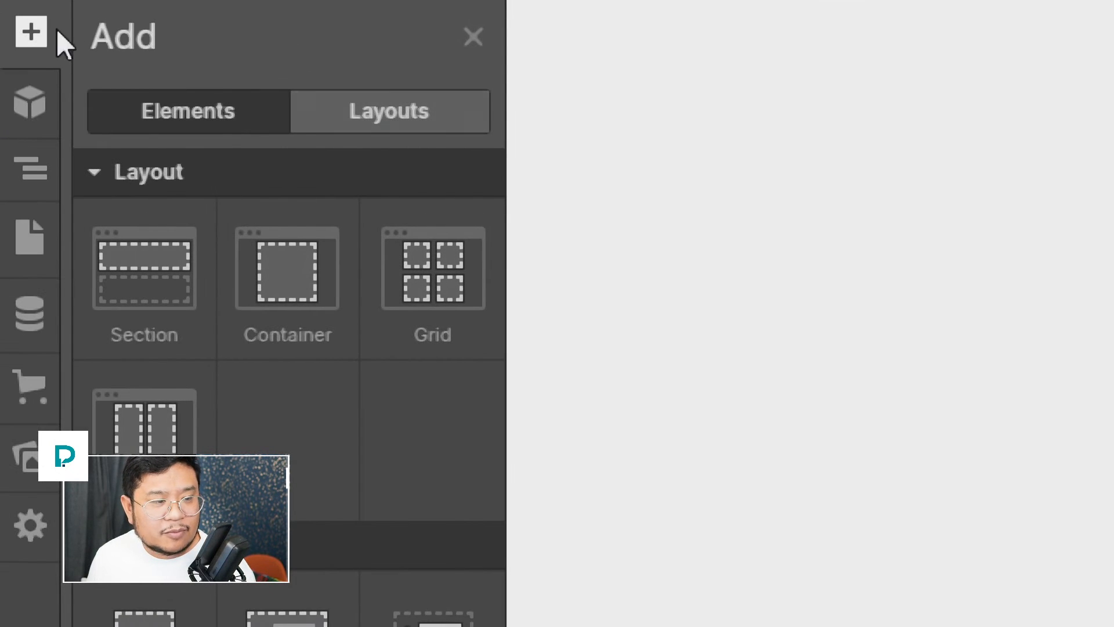
pyautogui.click(427, 99)
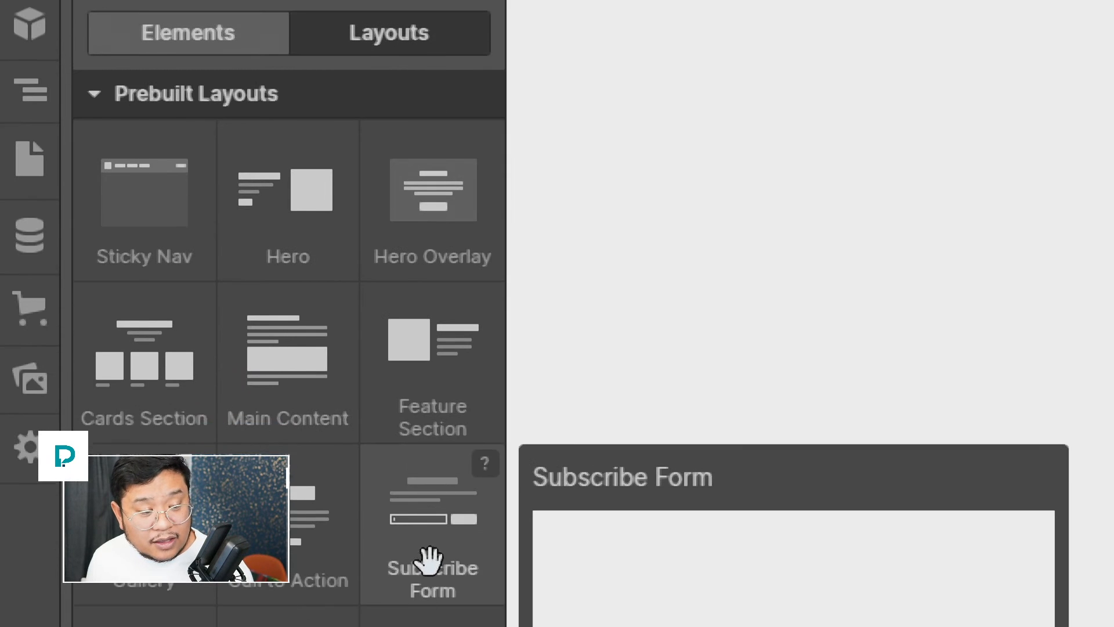
pyautogui.moveTo(144, 453)
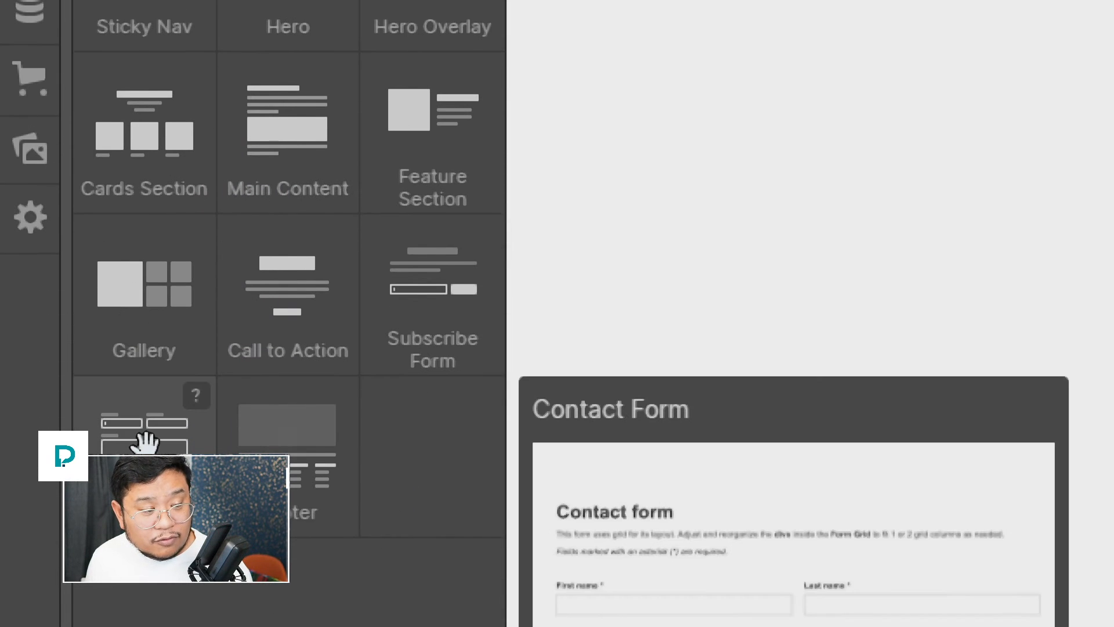
pyautogui.moveTo(143, 444); pyautogui.dragTo(789, 384)
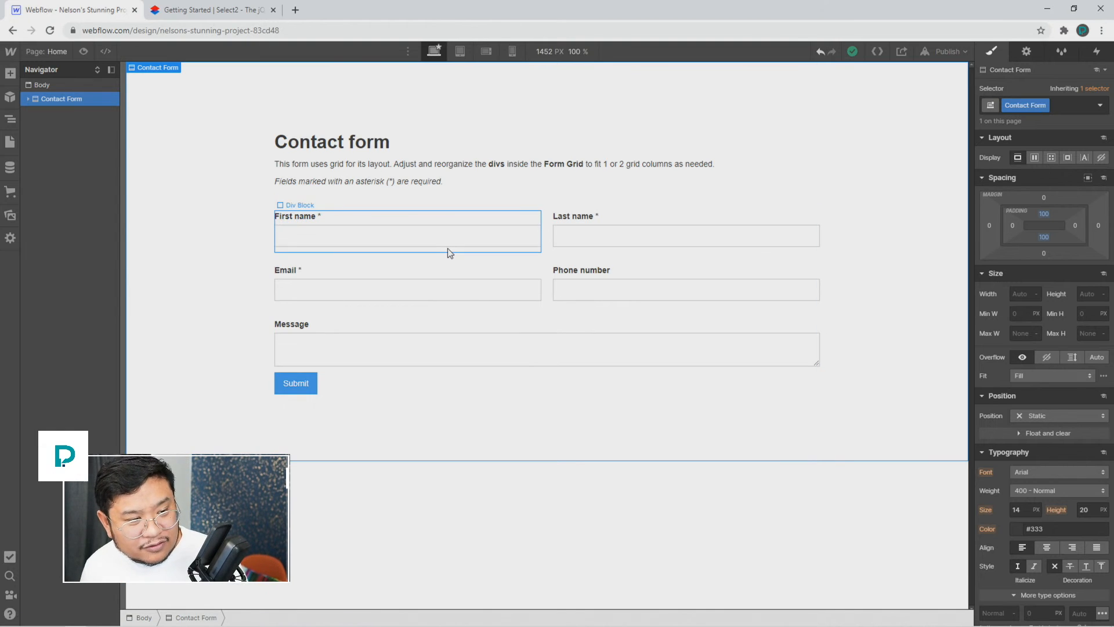
pyautogui.click(12, 75)
# Step: Drop a Form Block below the contact form and dismiss its settings popup
pyautogui.scroll(-6, 74, 350)
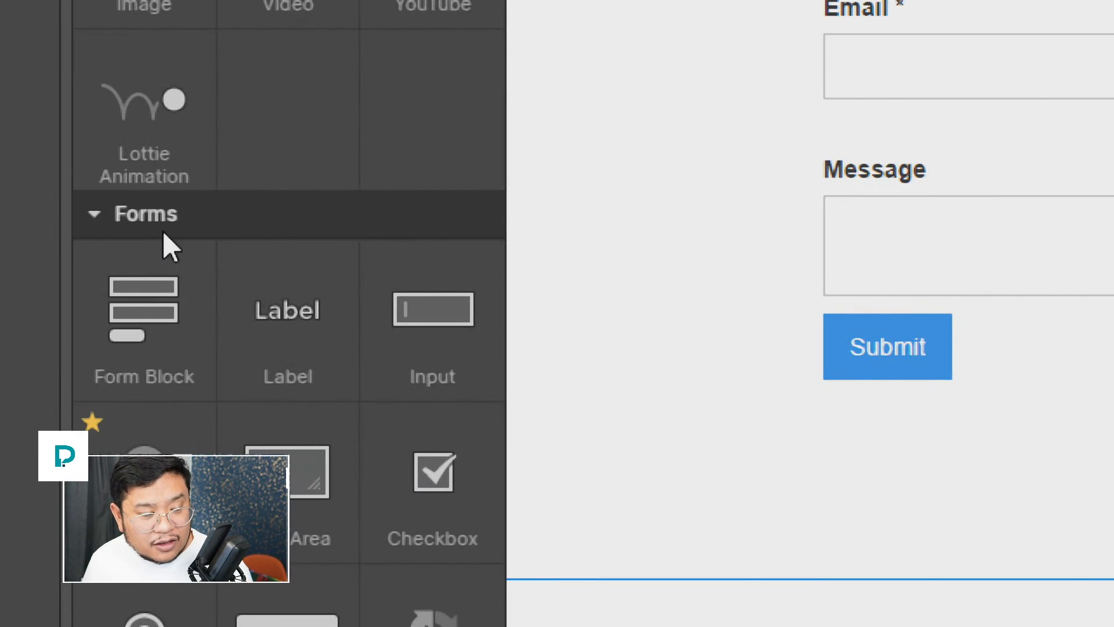
pyautogui.moveTo(174, 303); pyautogui.dragTo(614, 608)
pyautogui.click(797, 331)
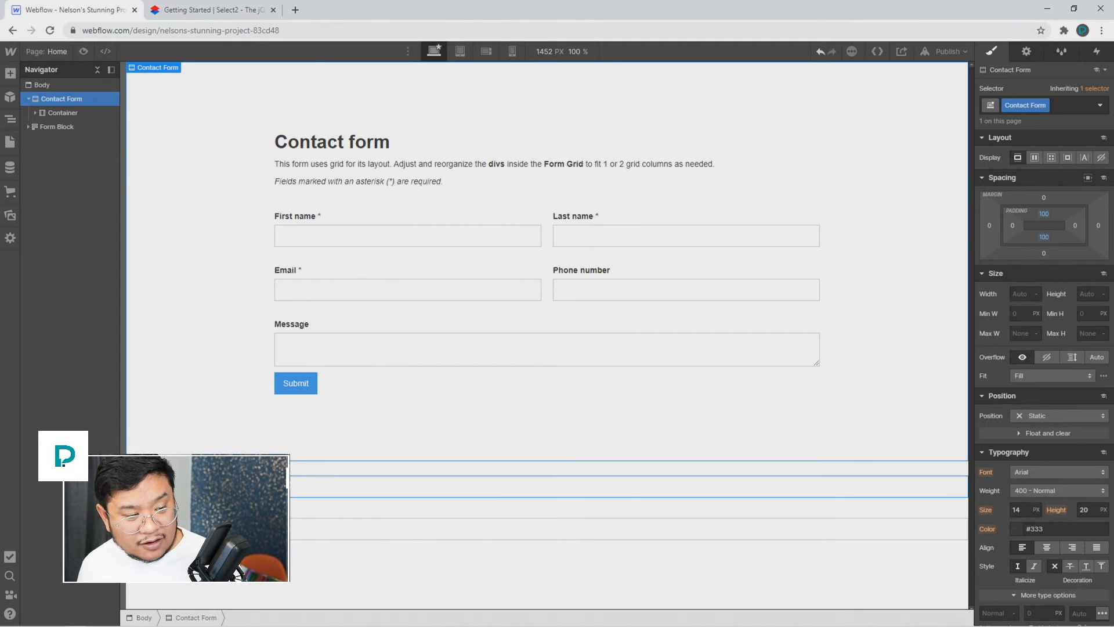
# Step: Inspect the new form's label, text field and block in the Navigator, ending on the Form Block
pyautogui.click(232, 467)
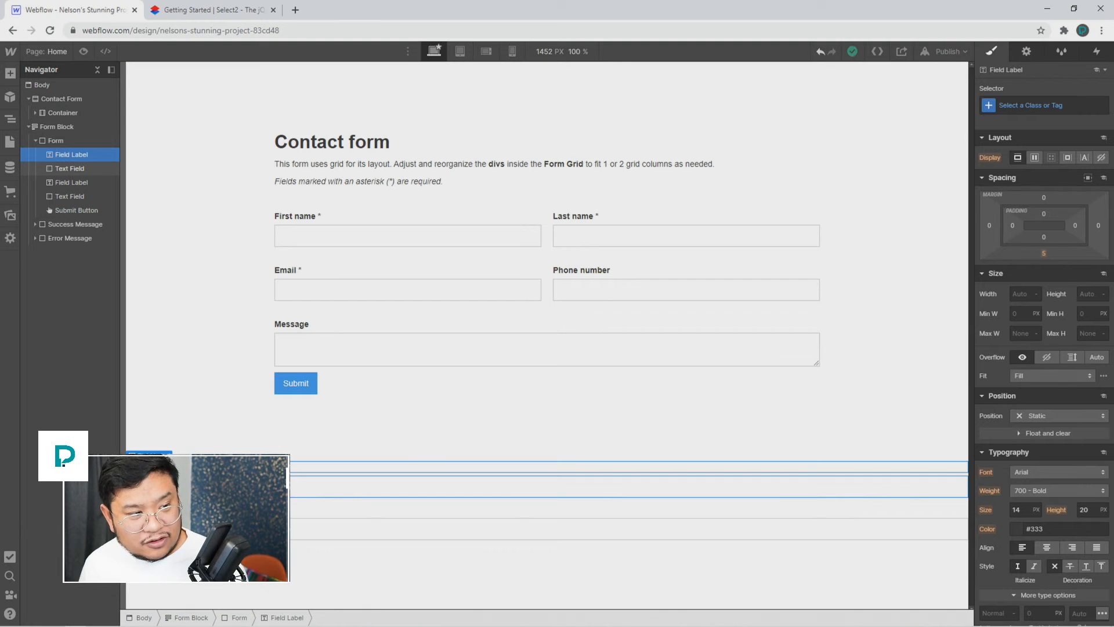
pyautogui.click(64, 126)
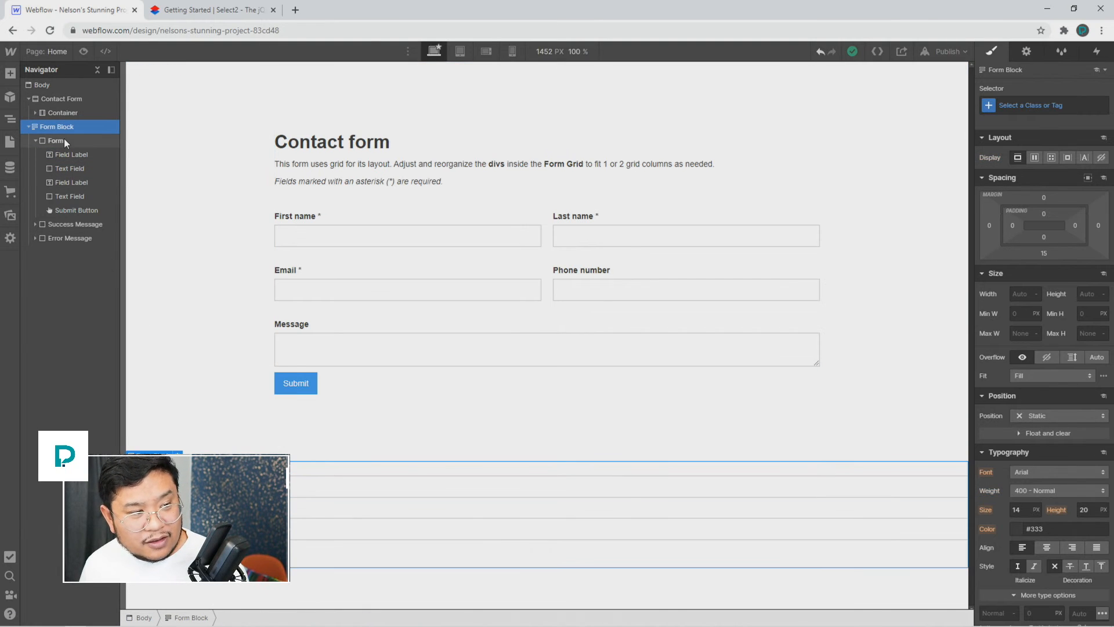
pyautogui.click(64, 156)
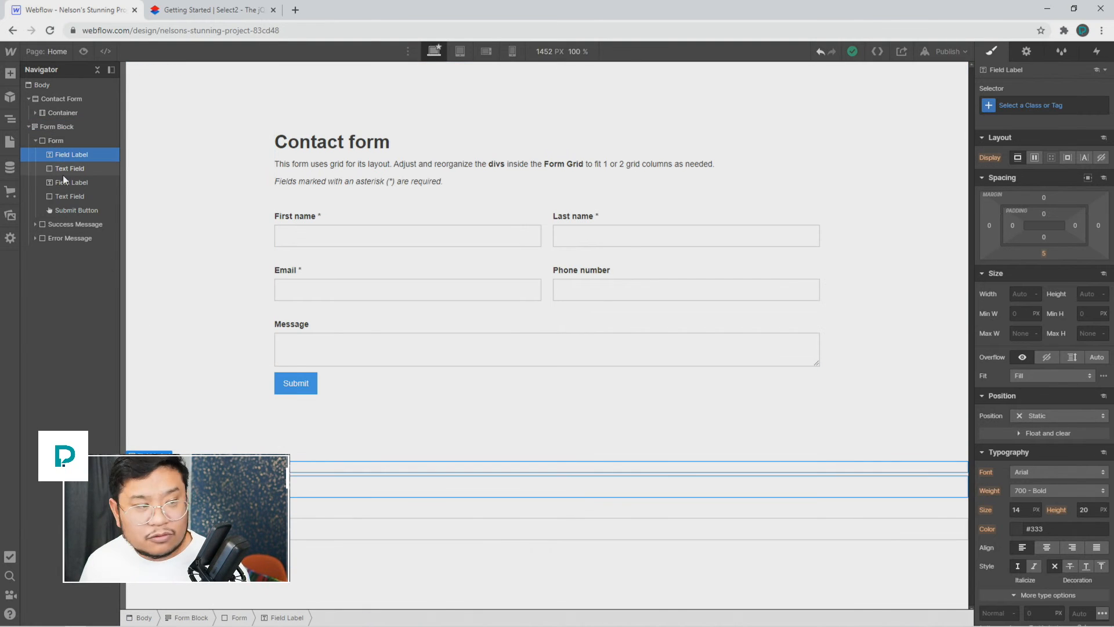
pyautogui.click(64, 170)
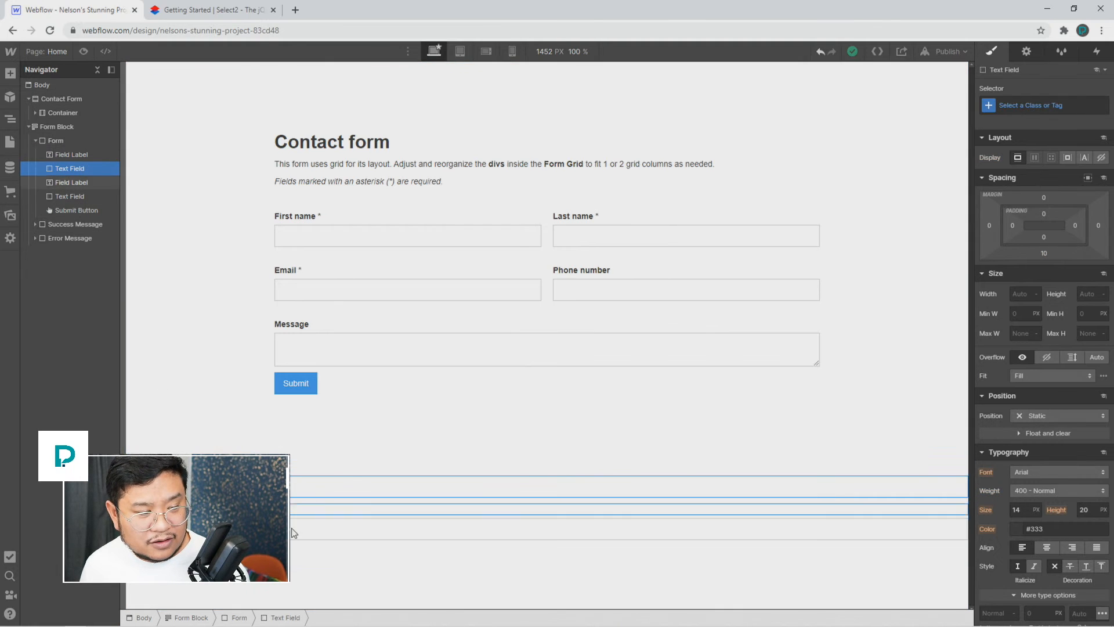
pyautogui.click(244, 557)
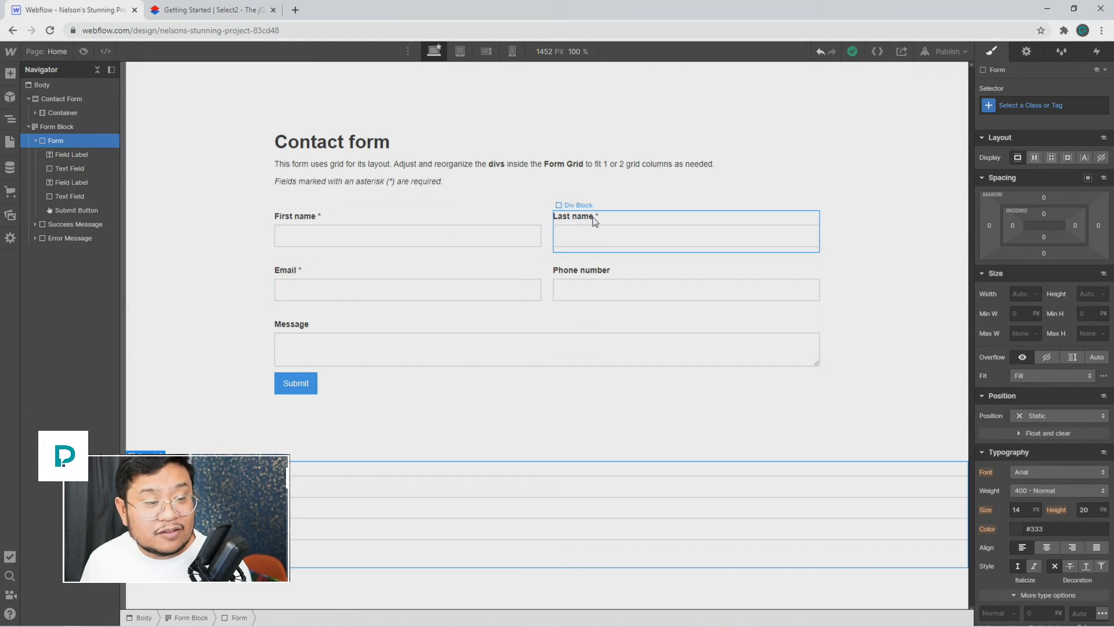
pyautogui.click(186, 154)
pyautogui.click(70, 114)
pyautogui.click(74, 124)
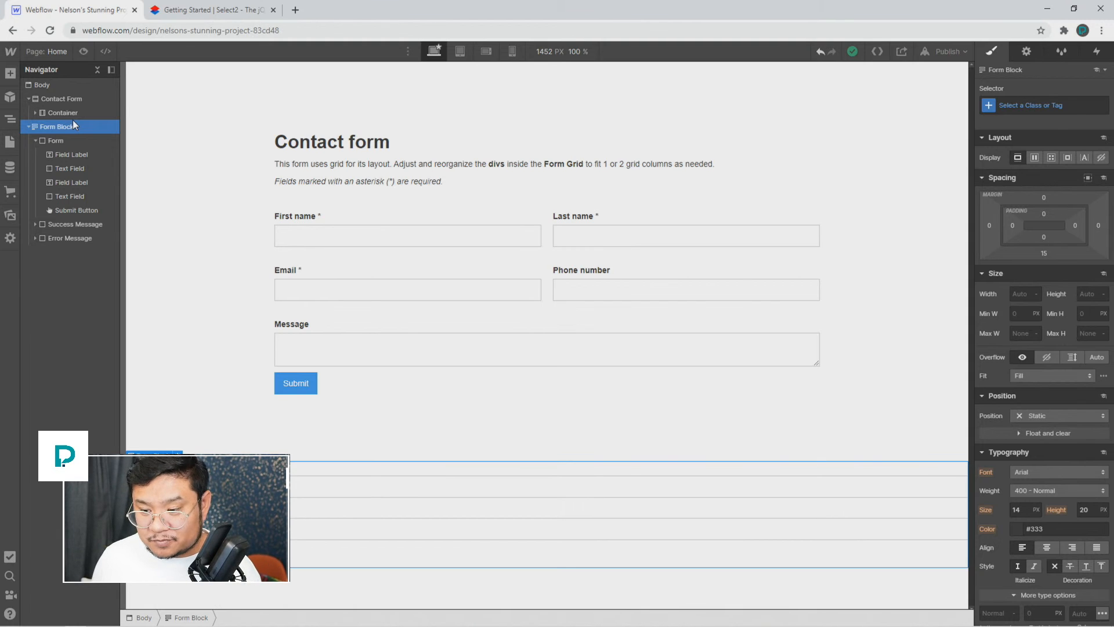
# Step: Delete the extra Form Block, then inspect the Contact Form grid, section, container, heading and paragraph
pyautogui.press('Delete')
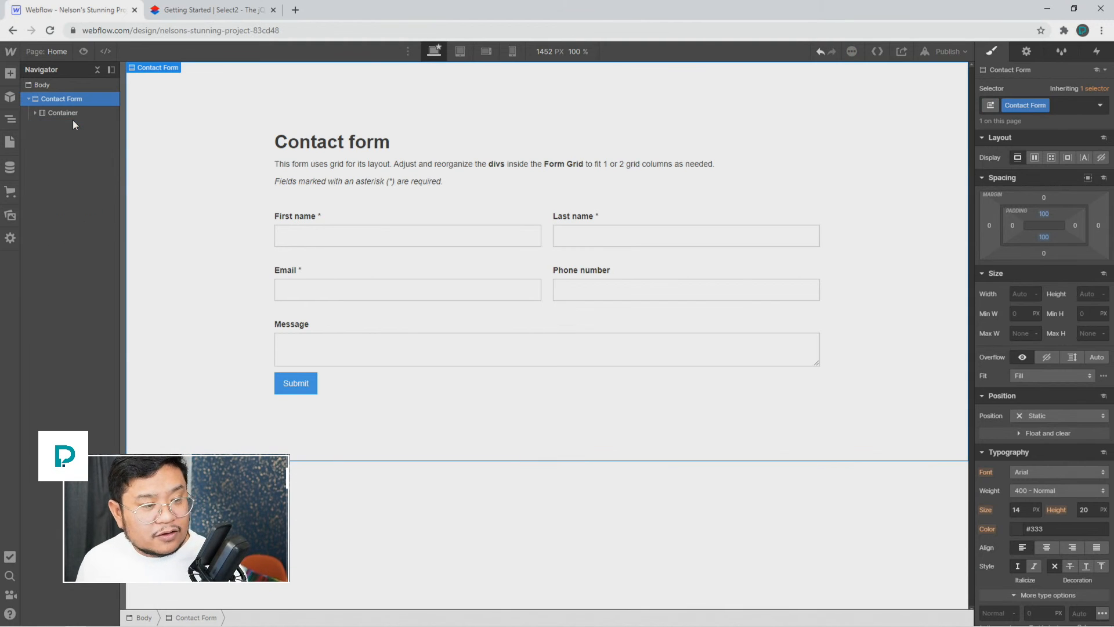
pyautogui.click(411, 258)
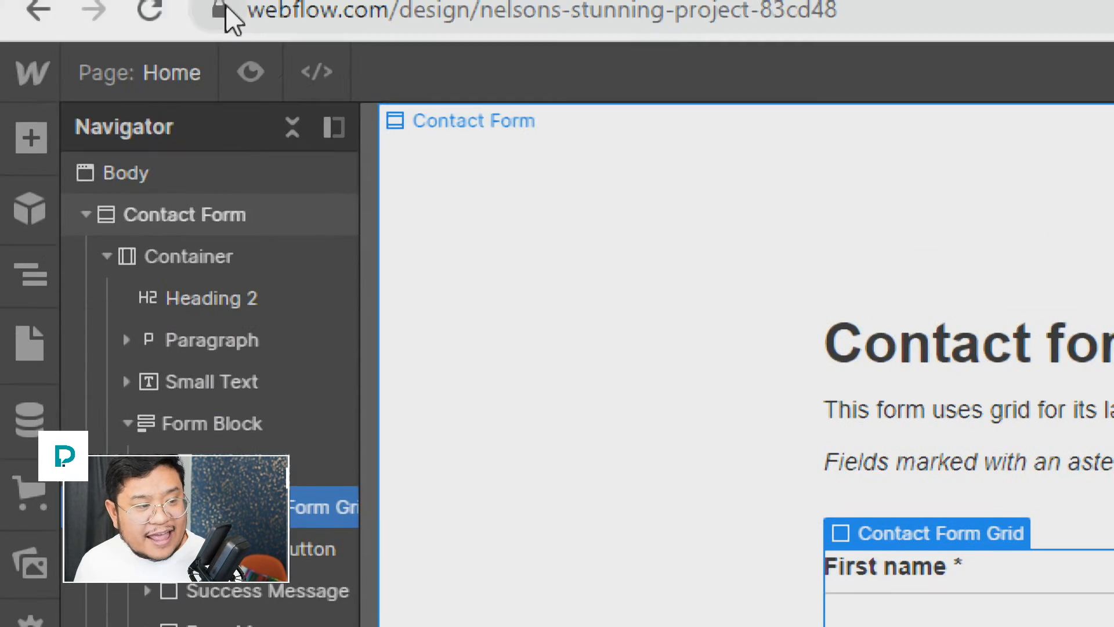
pyautogui.click(234, 227)
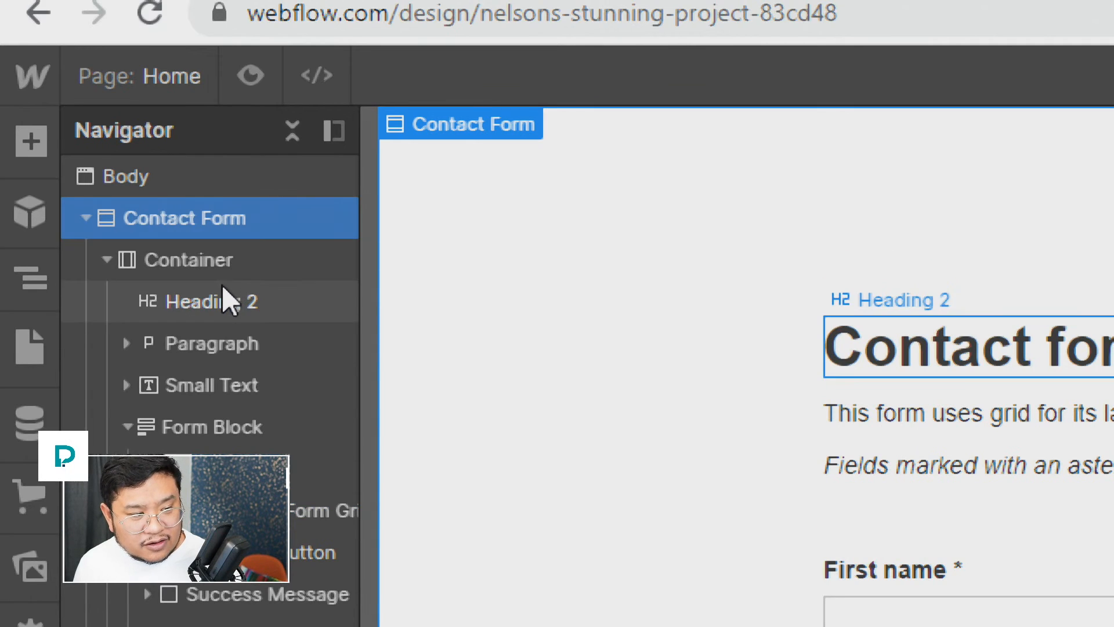
pyautogui.click(232, 260)
pyautogui.click(239, 311)
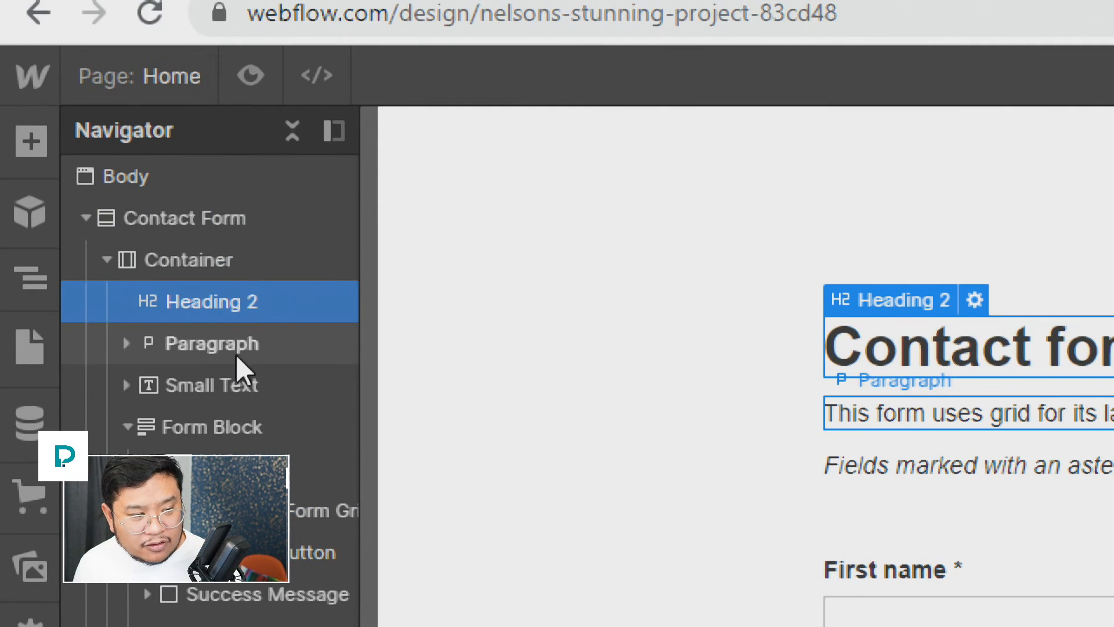
pyautogui.click(235, 353)
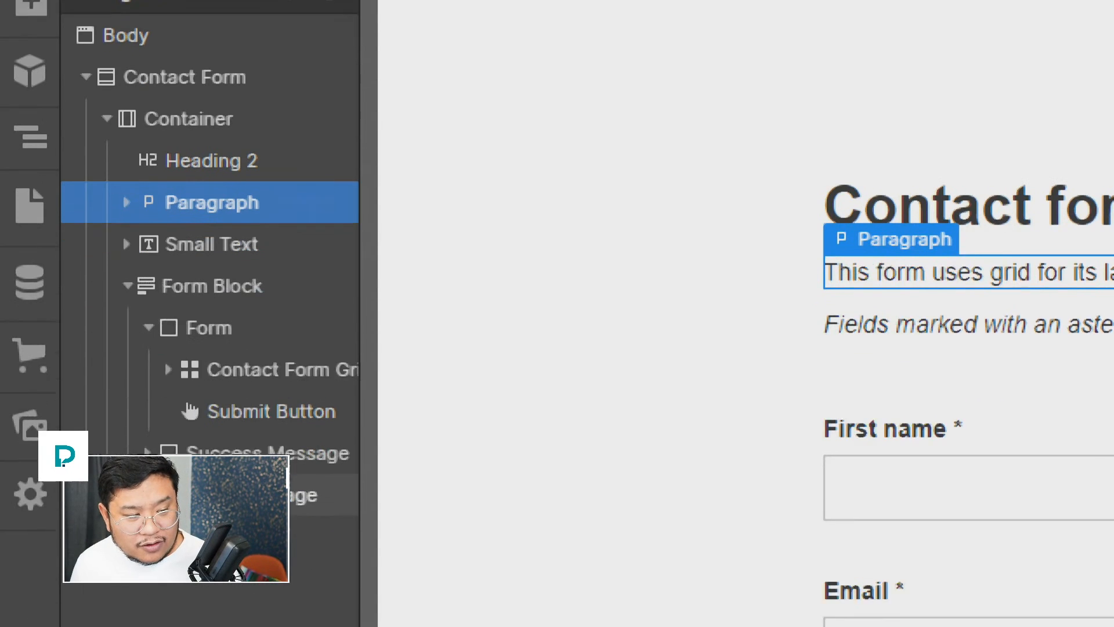
pyautogui.click(325, 329)
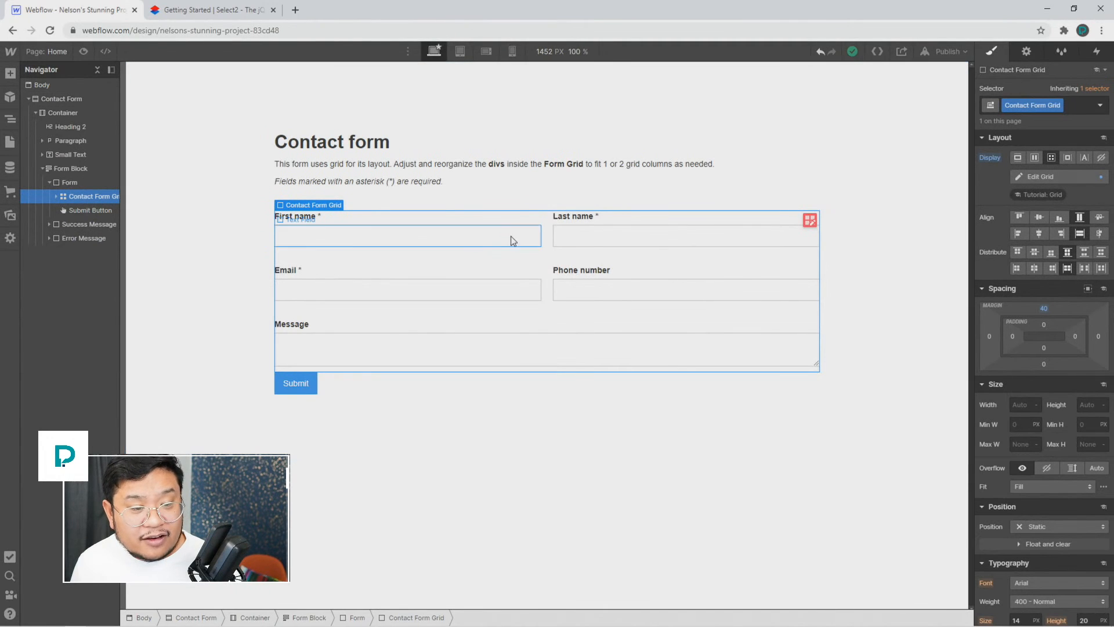
pyautogui.click(810, 220)
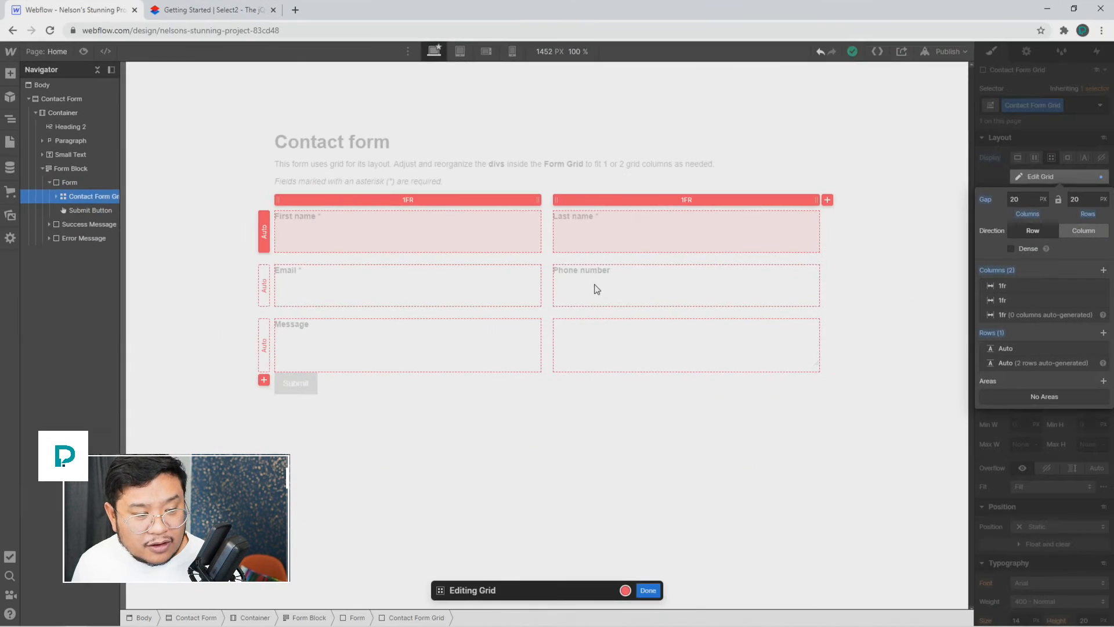
pyautogui.click(646, 589)
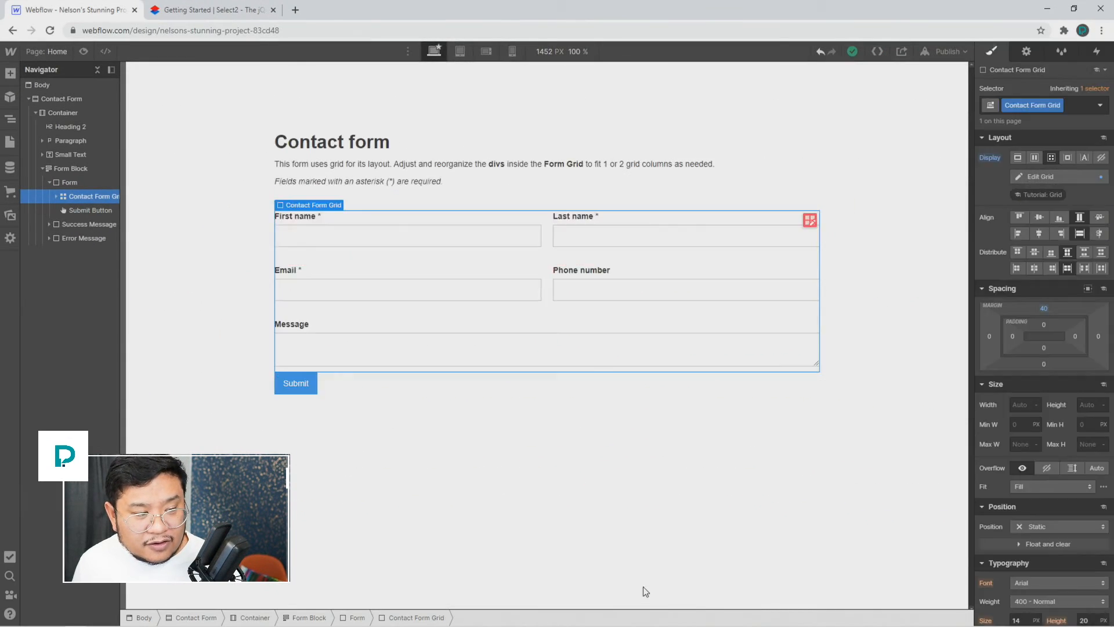
pyautogui.click(543, 337)
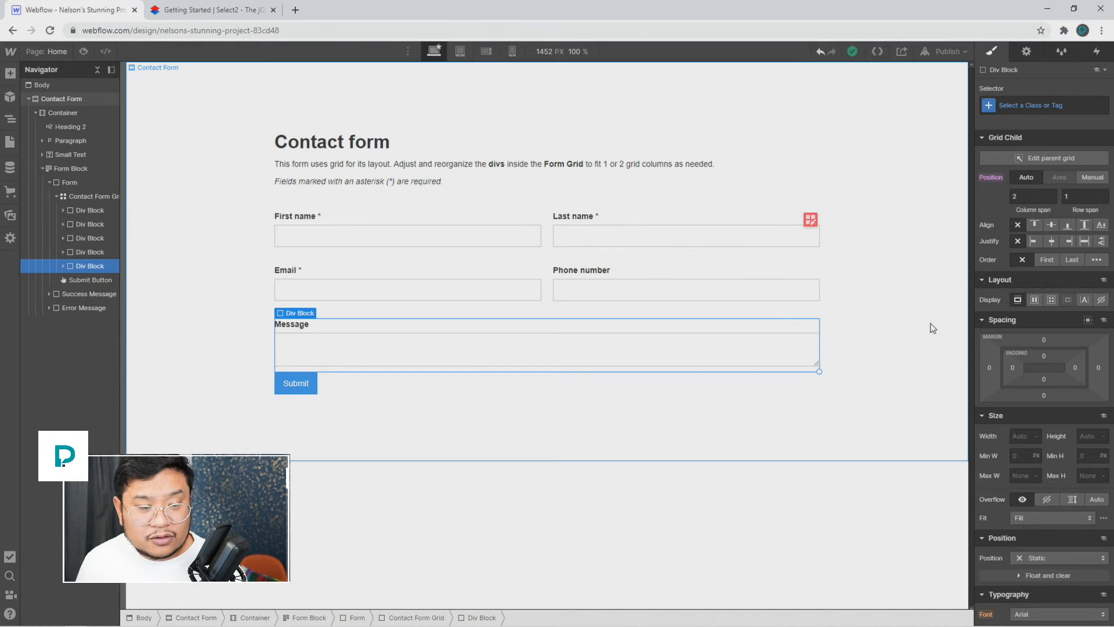
pyautogui.moveTo(819, 372); pyautogui.dragTo(732, 372)
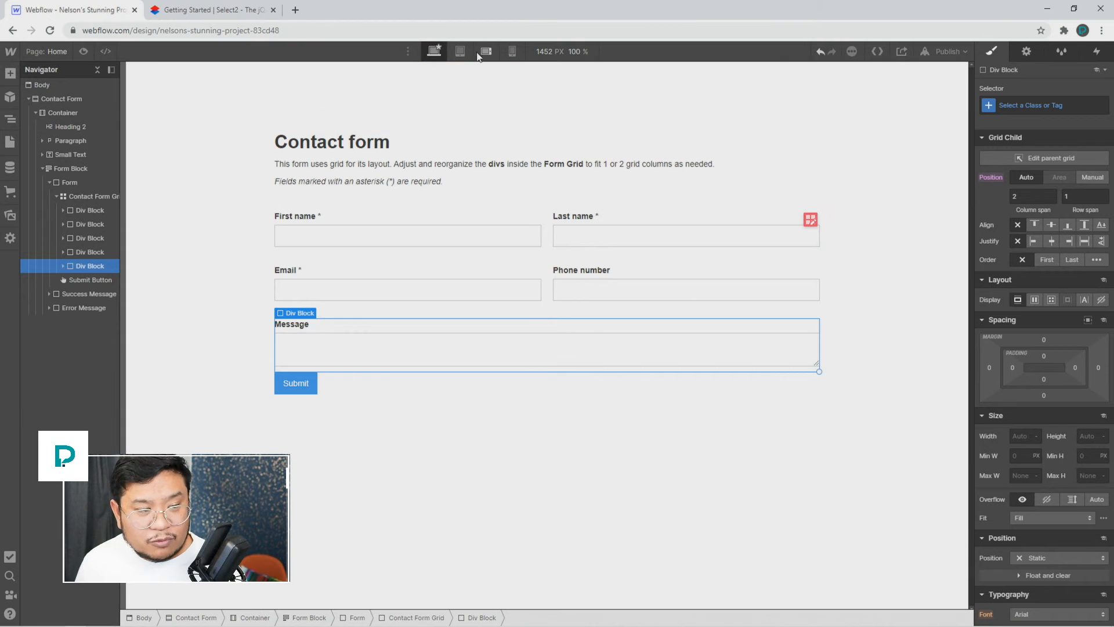
pyautogui.click(460, 51)
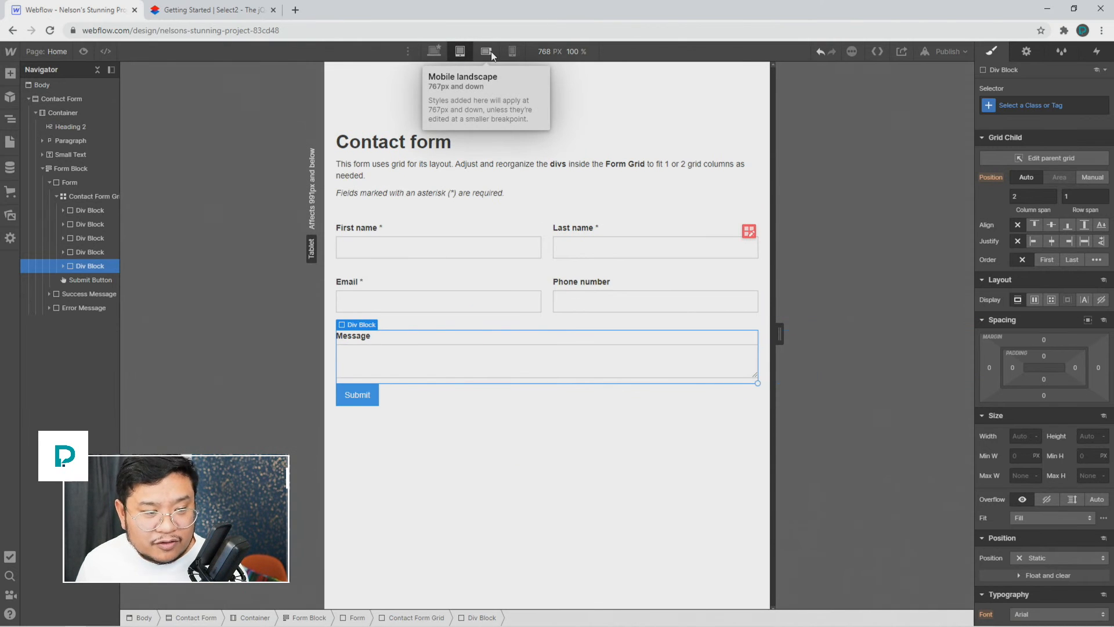
pyautogui.click(491, 54)
pyautogui.click(513, 52)
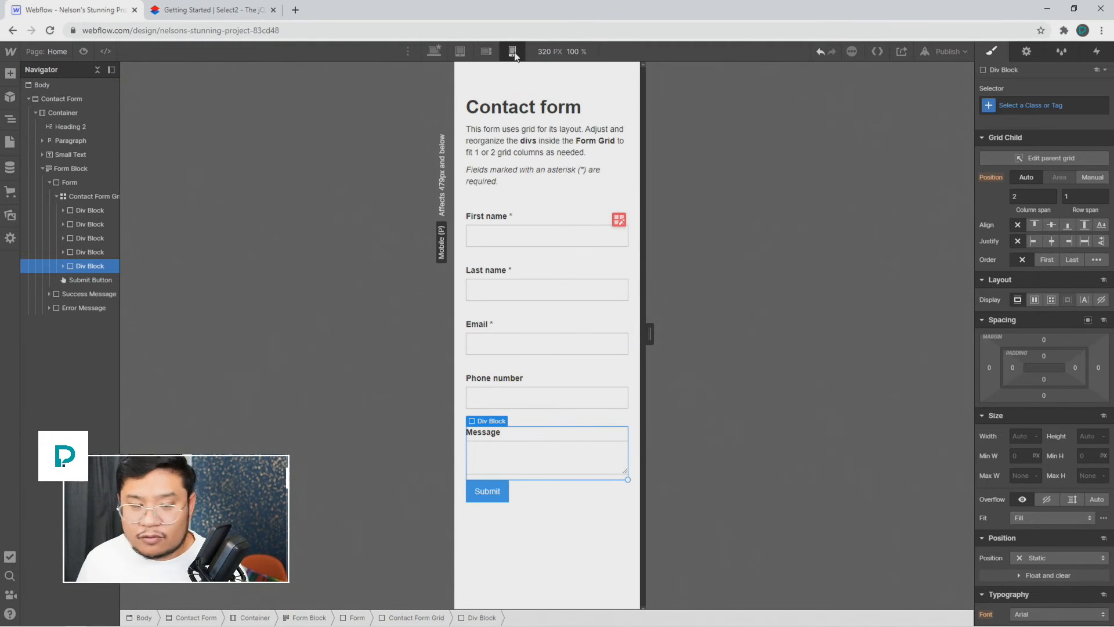
pyautogui.click(84, 51)
pyautogui.moveTo(659, 333); pyautogui.dragTo(669, 357)
pyautogui.click(494, 51)
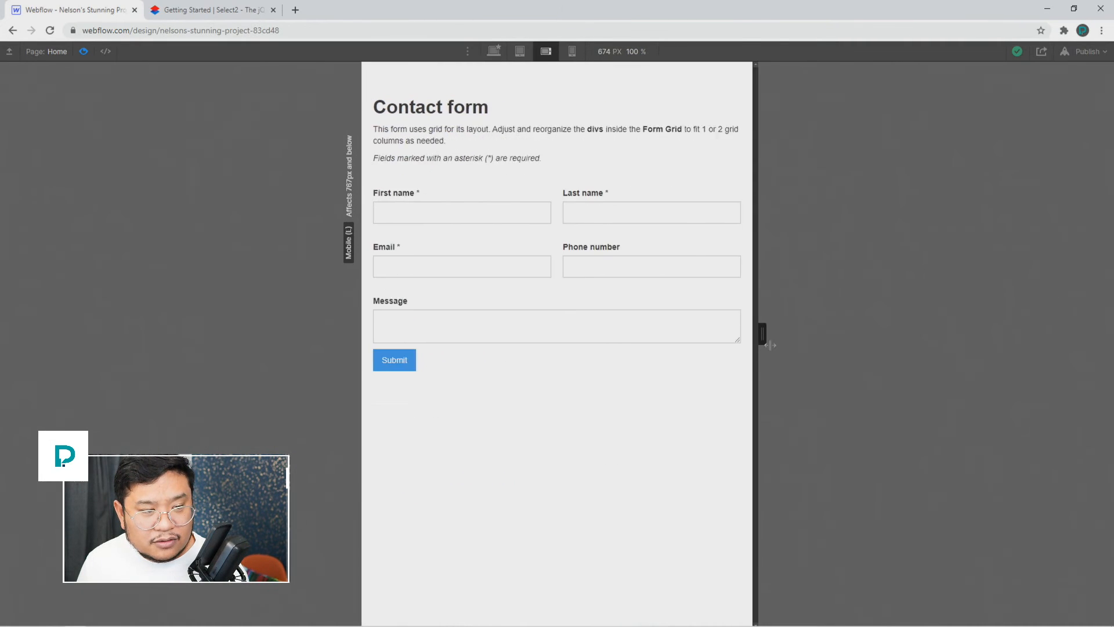
pyautogui.click(82, 52)
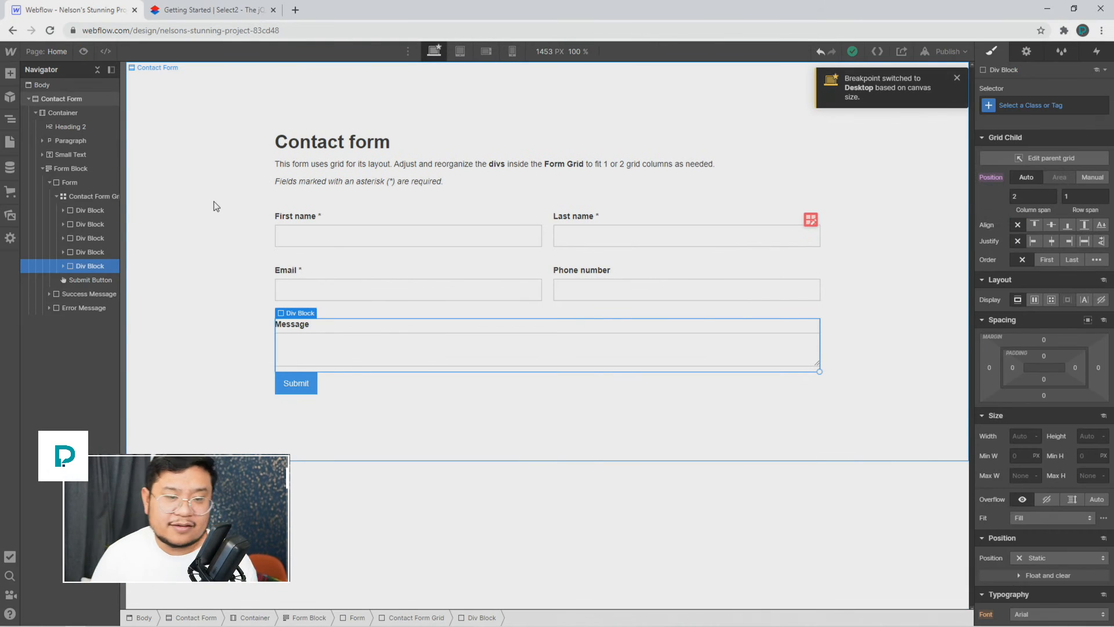
pyautogui.click(957, 79)
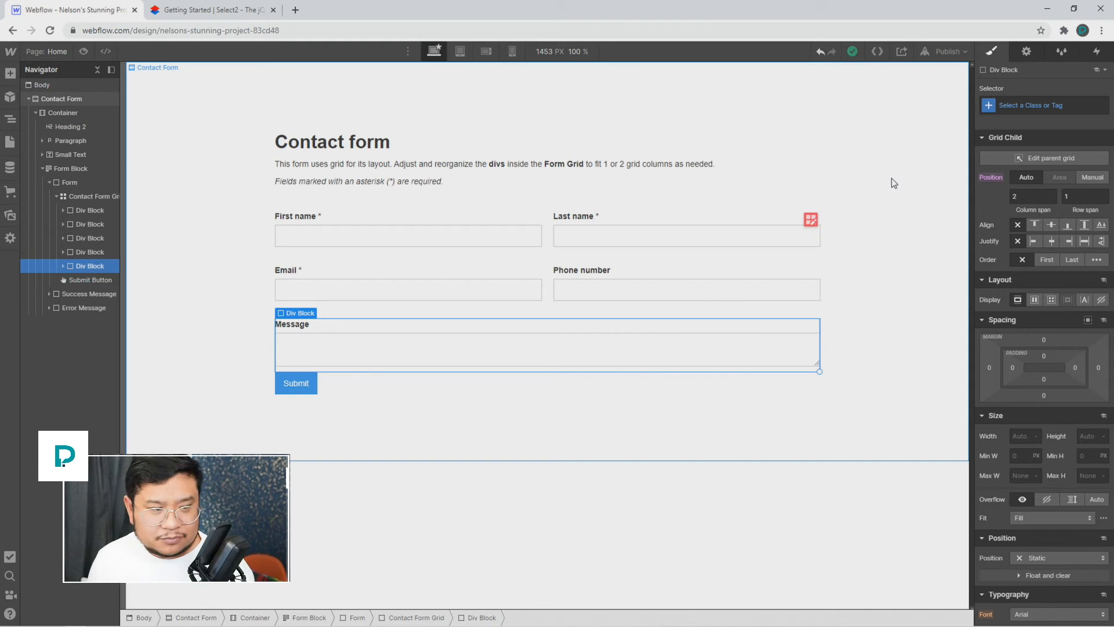
pyautogui.click(520, 241)
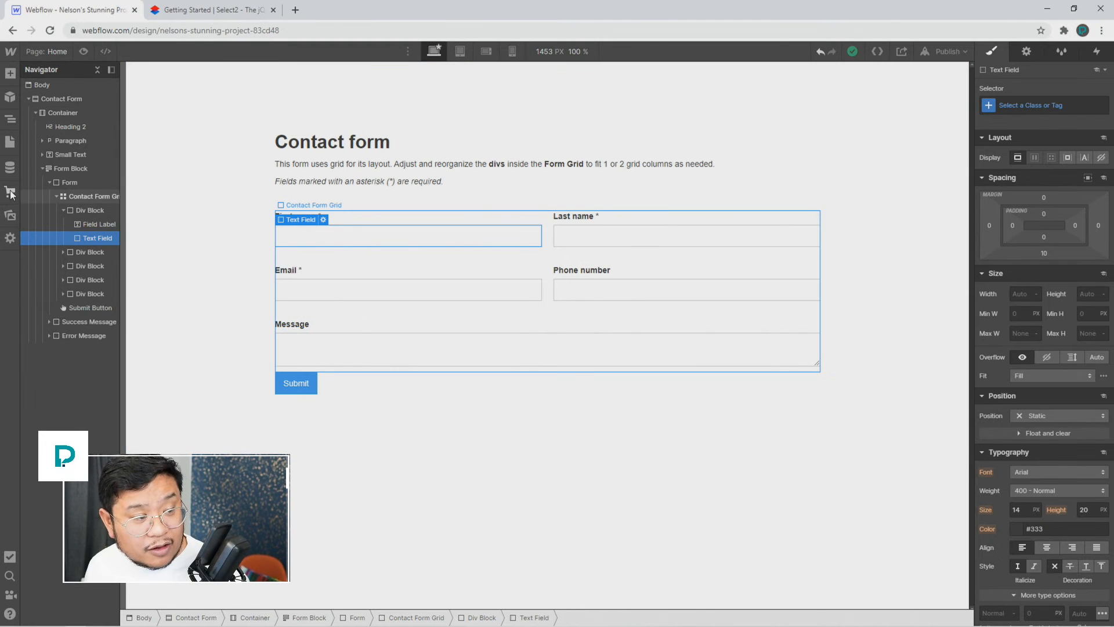
# Step: Drop a Select field with First, Second and Third Choice above Message and show its full settings
pyautogui.click(10, 74)
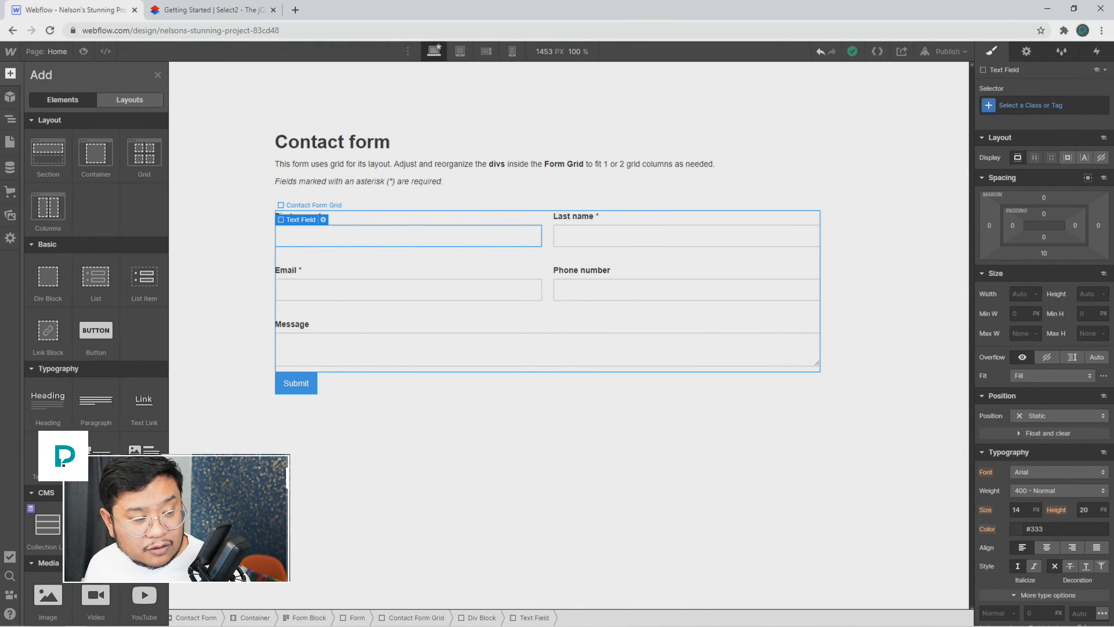
pyautogui.scroll(-5, 96, 348)
pyautogui.scroll(-1, 87, 488)
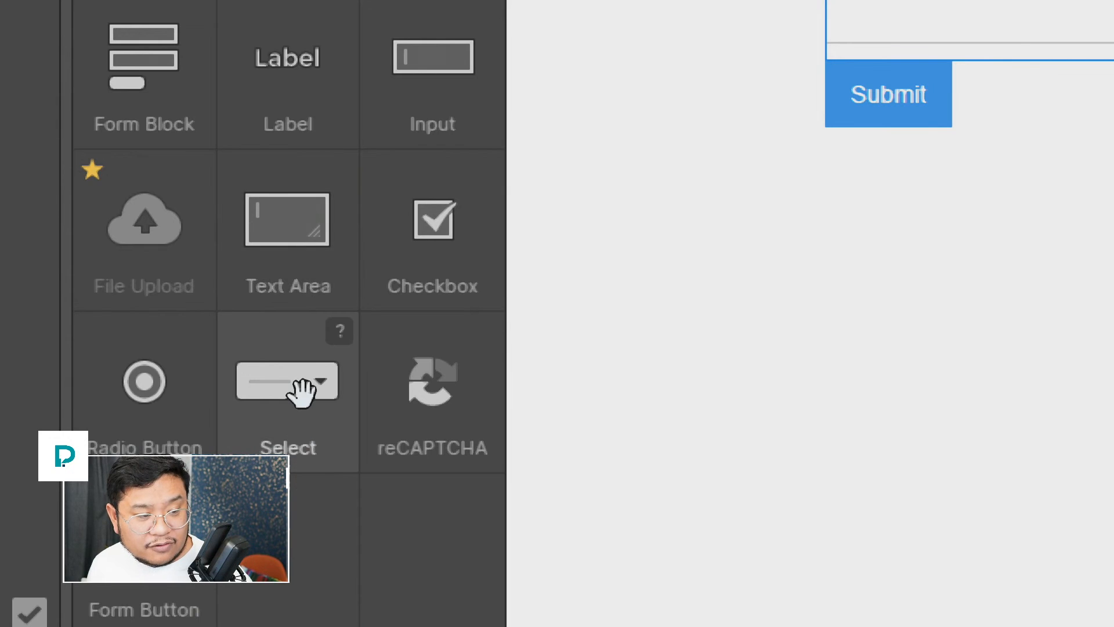
pyautogui.moveTo(302, 392); pyautogui.dragTo(1113, 0)
pyautogui.moveTo(975, 81); pyautogui.dragTo(885, 181)
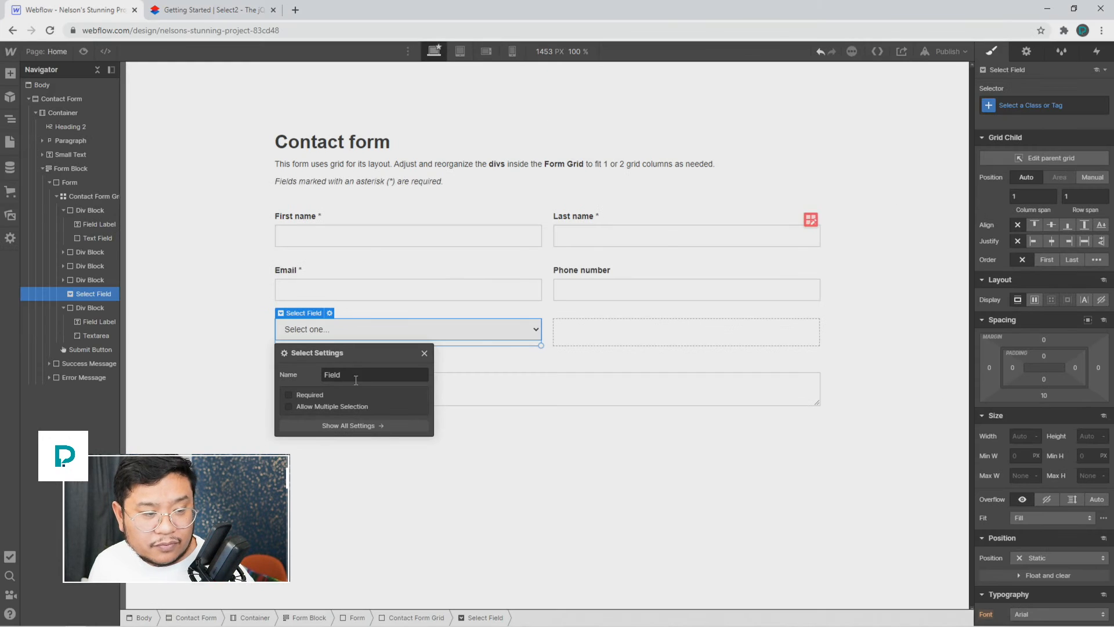
pyautogui.click(424, 354)
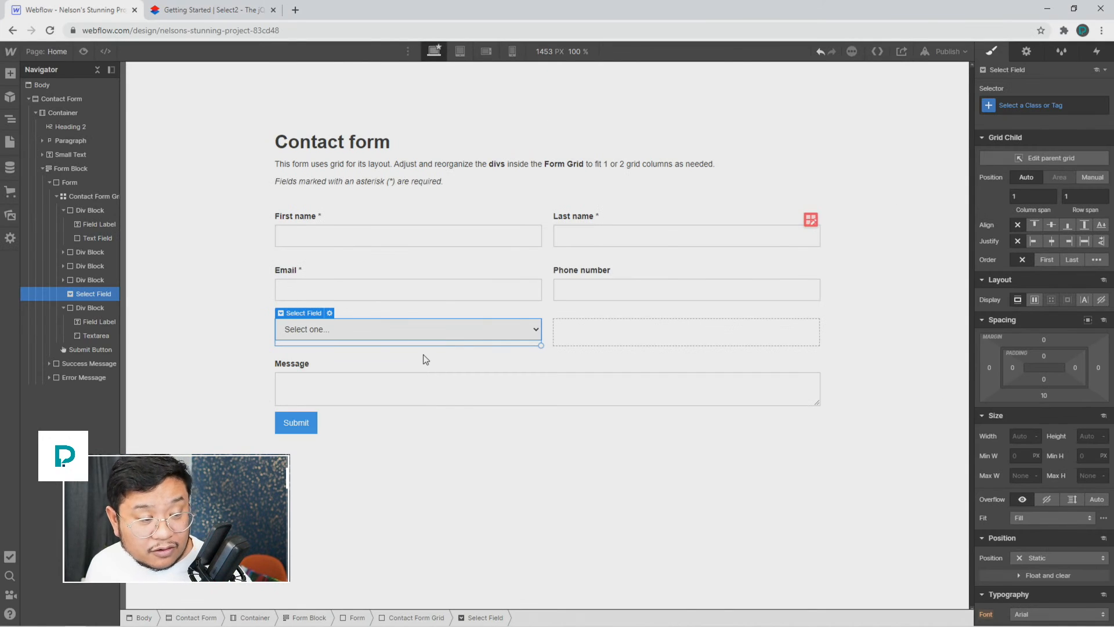
pyautogui.doubleClick(427, 328)
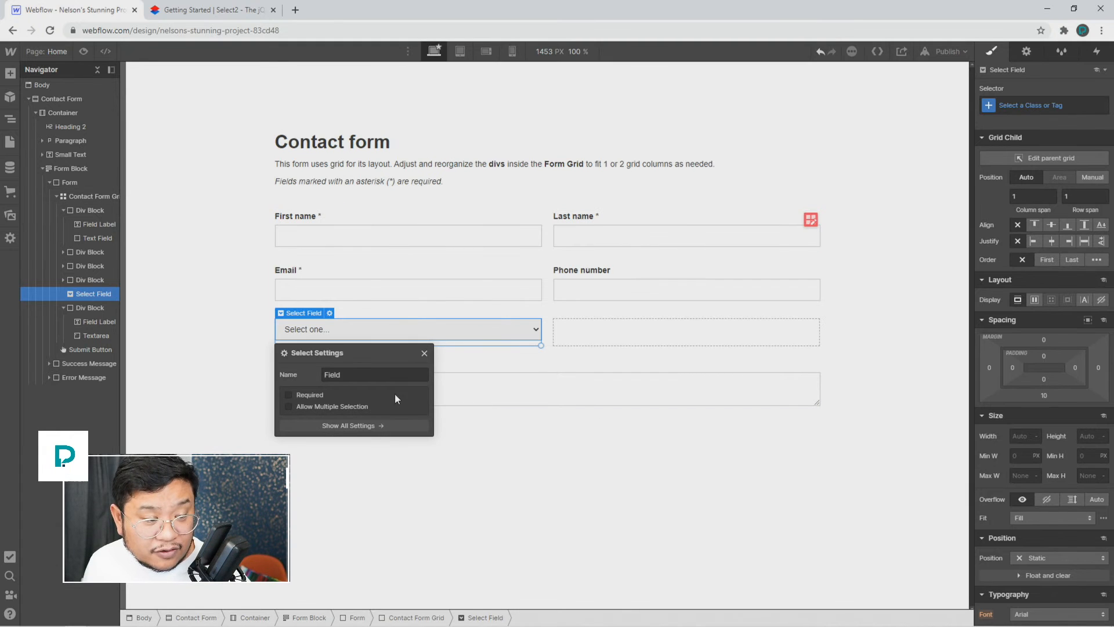
pyautogui.click(378, 423)
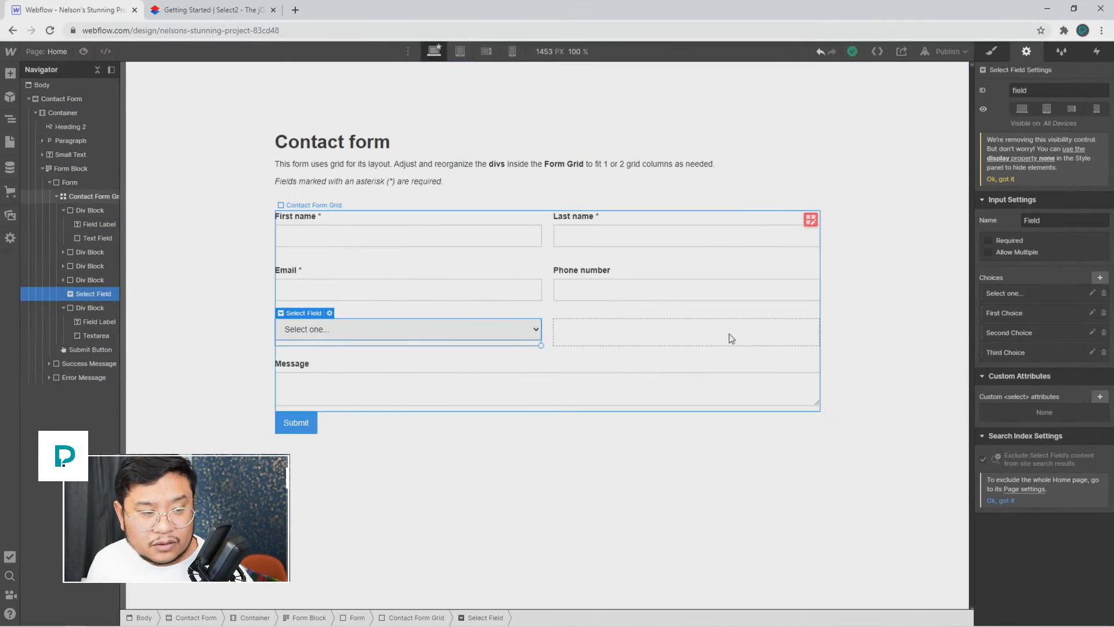
pyautogui.click(644, 322)
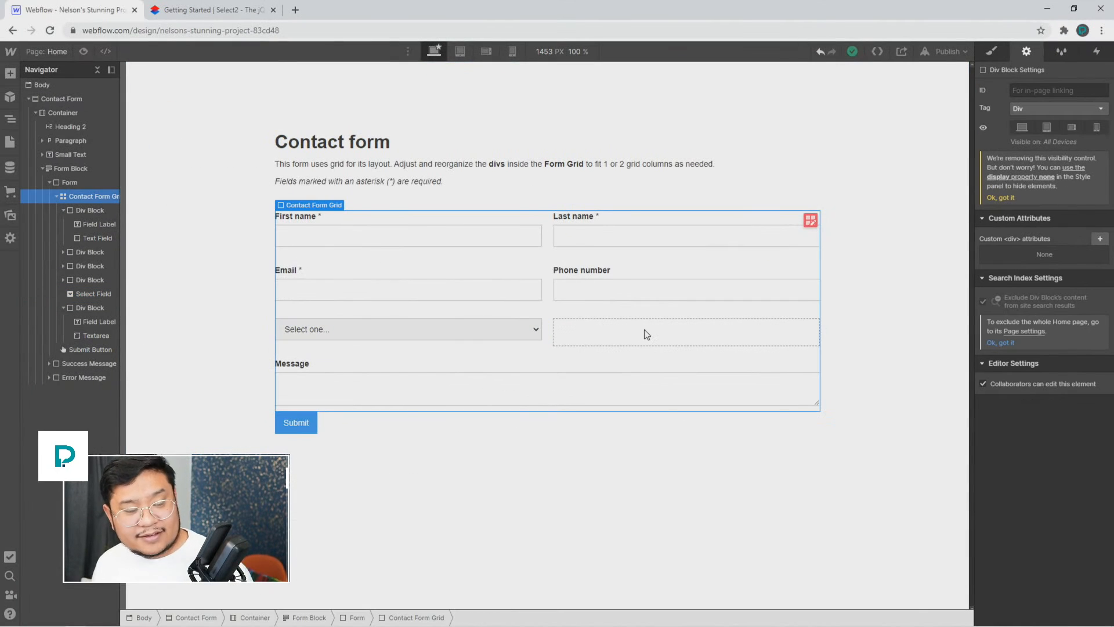
# Step: Set the First name field's placeholder to 'type your first name here'
pyautogui.click(532, 242)
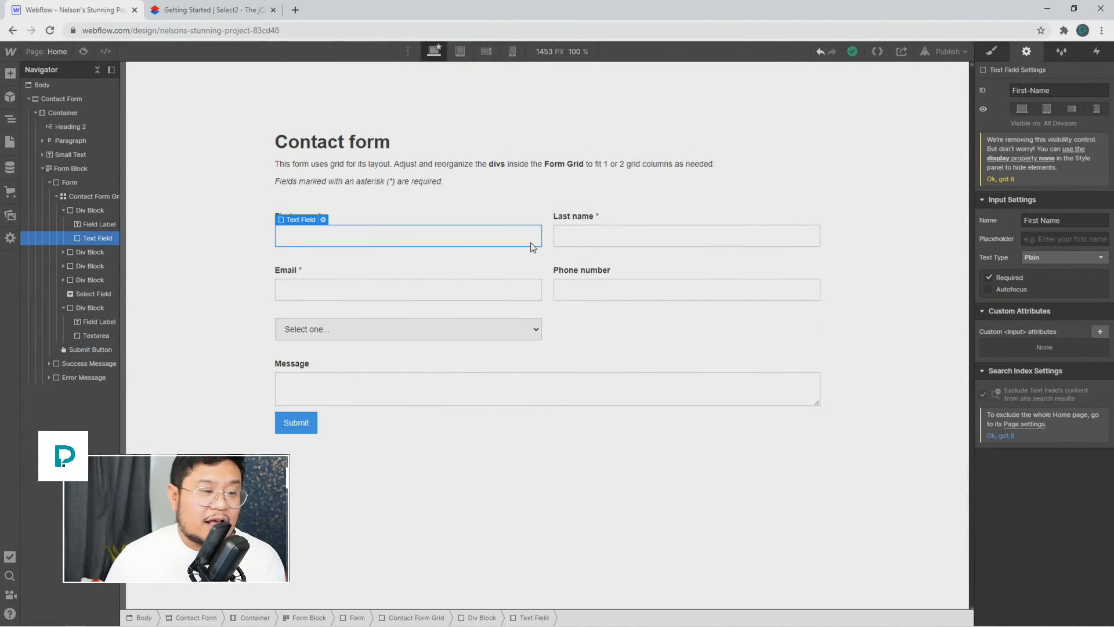
pyautogui.click(996, 53)
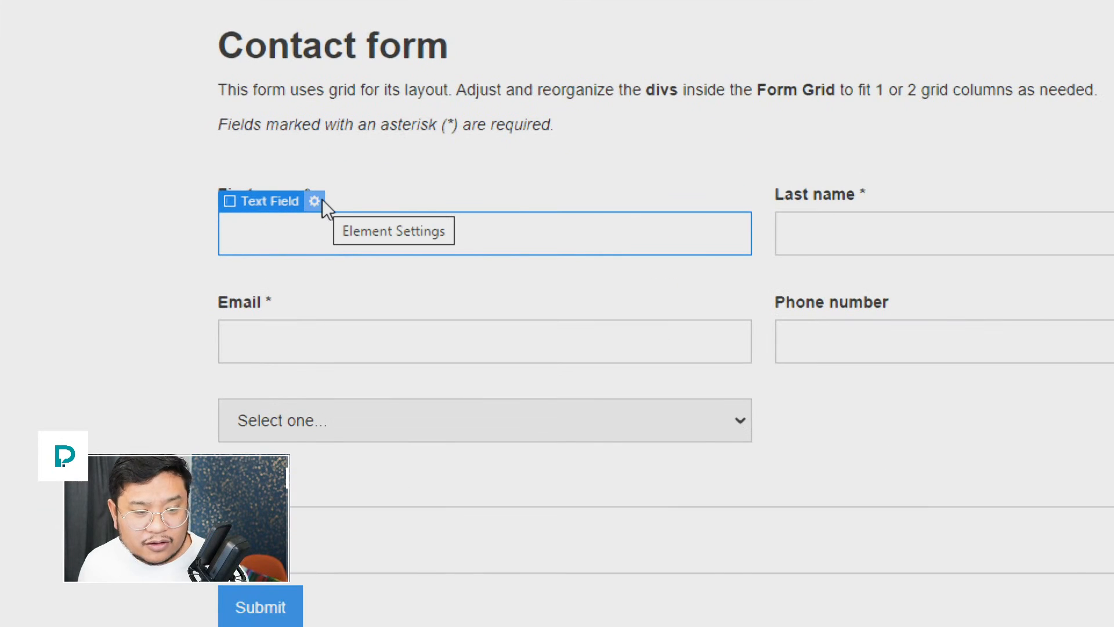
pyautogui.click(322, 200)
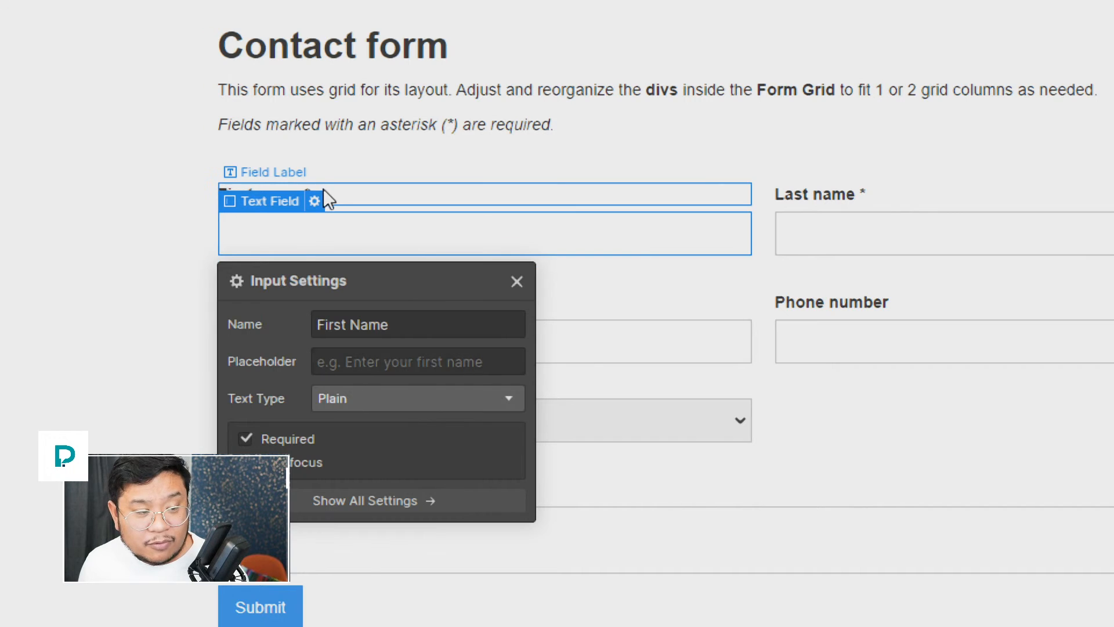
pyautogui.click(384, 366)
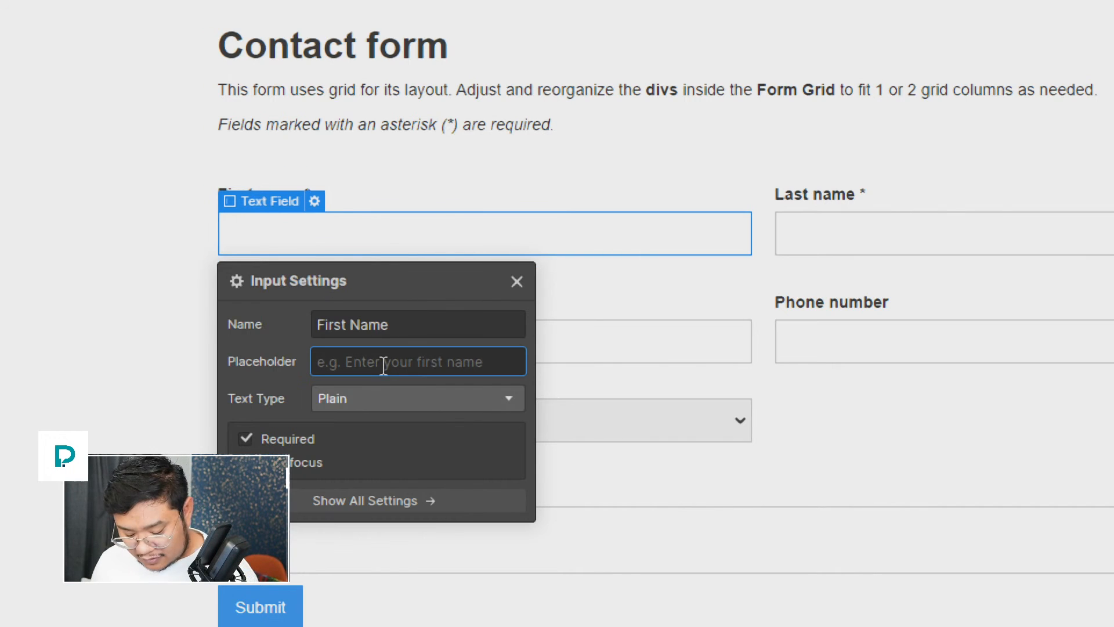
pyautogui.write('type your')
pyautogui.write(' first name here')
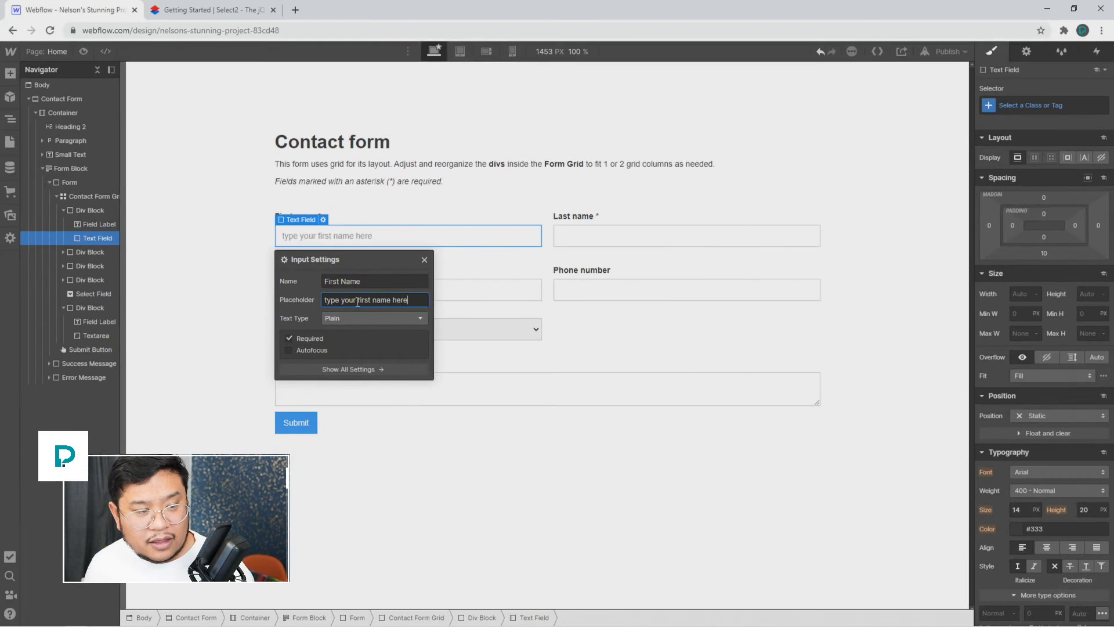
pyautogui.click(182, 151)
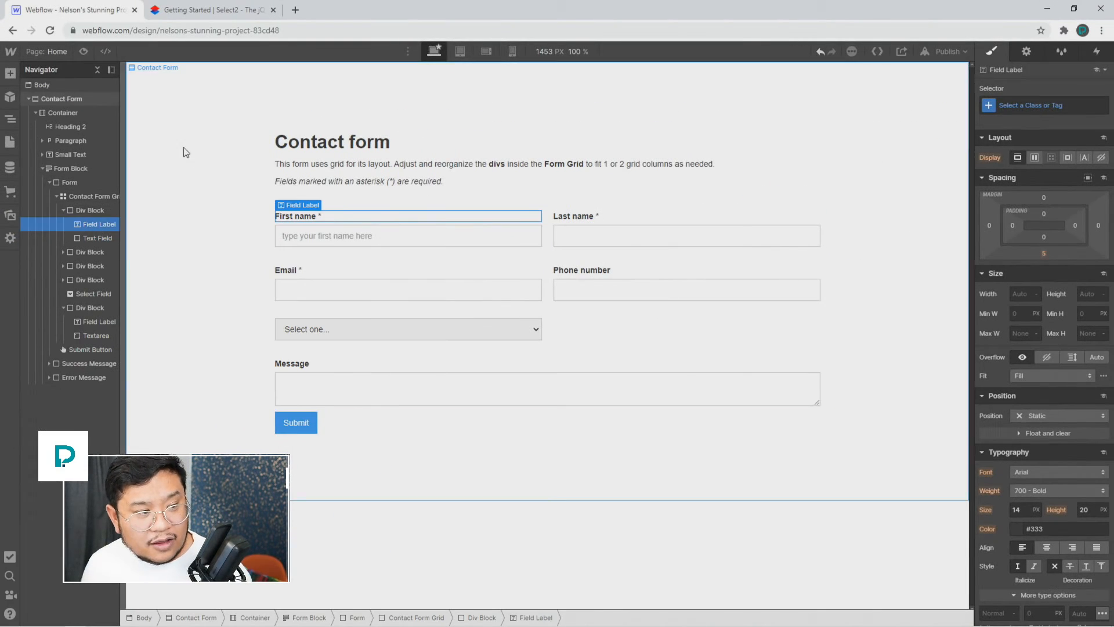
# Step: Preview the page and test First name by typing and deleting a sample name
pyautogui.click(83, 51)
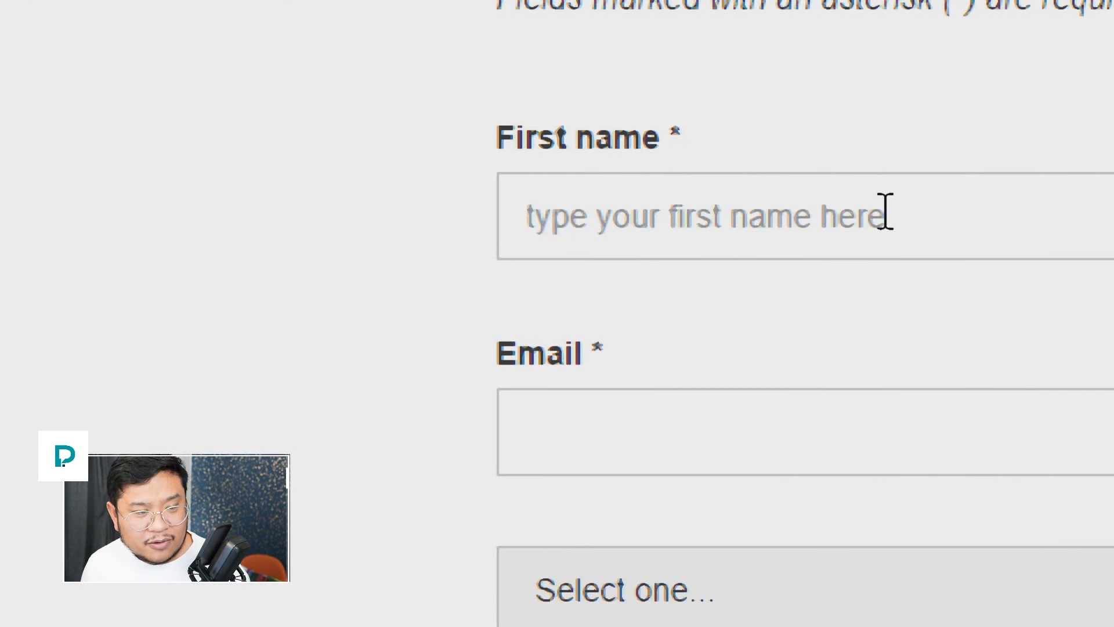
pyautogui.click(797, 227)
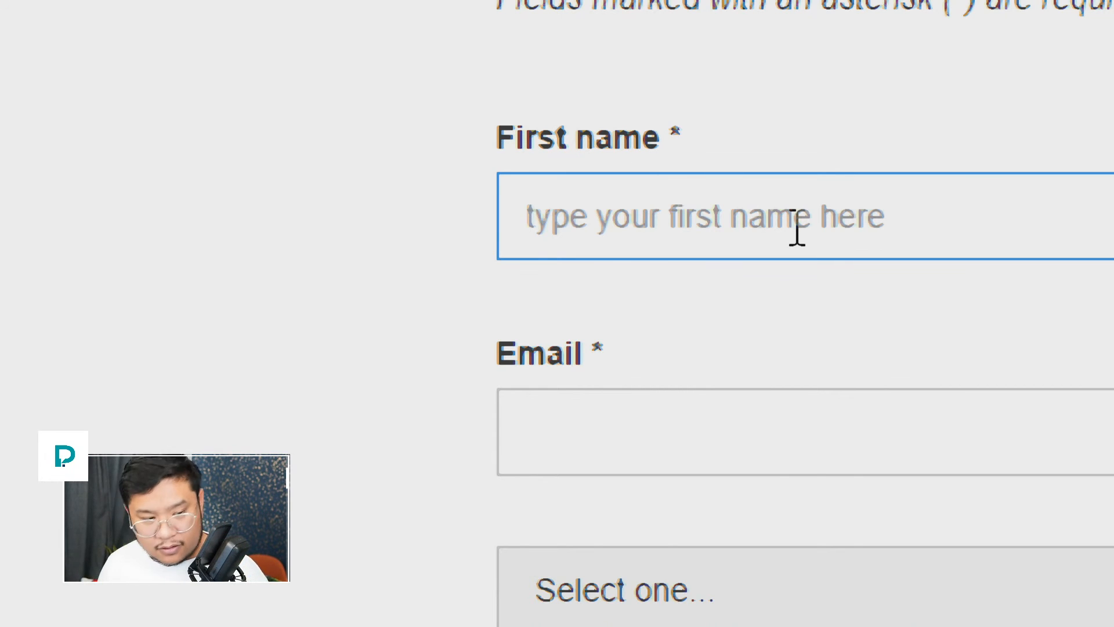
pyautogui.write('nelson')
pyautogui.click(840, 142)
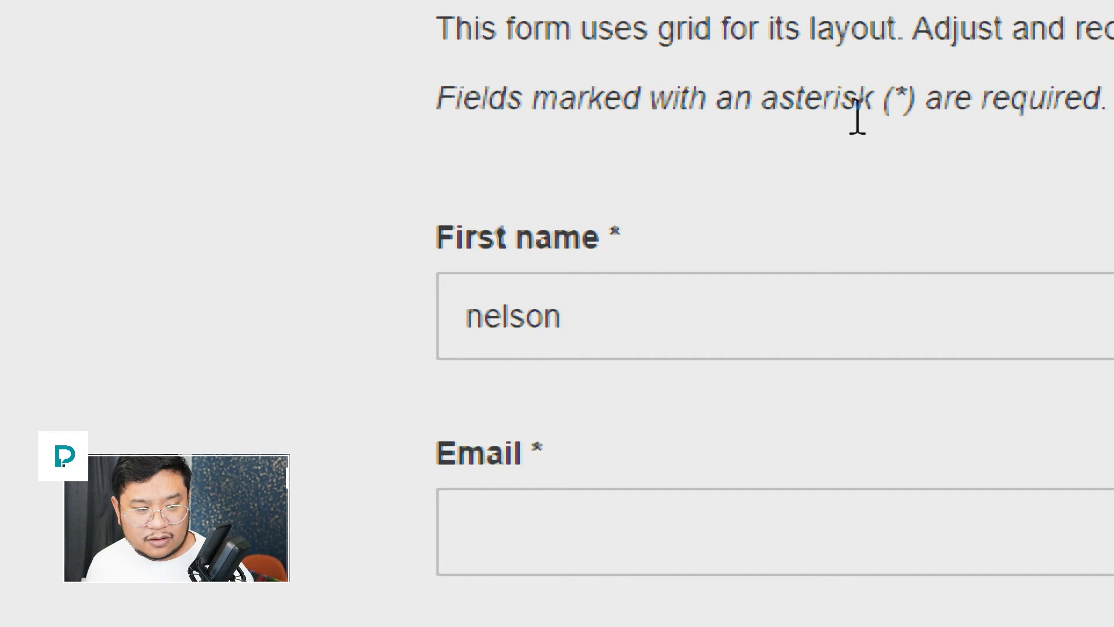
pyautogui.doubleClick(714, 288)
pyautogui.press('BackSpace')
pyautogui.click(804, 177)
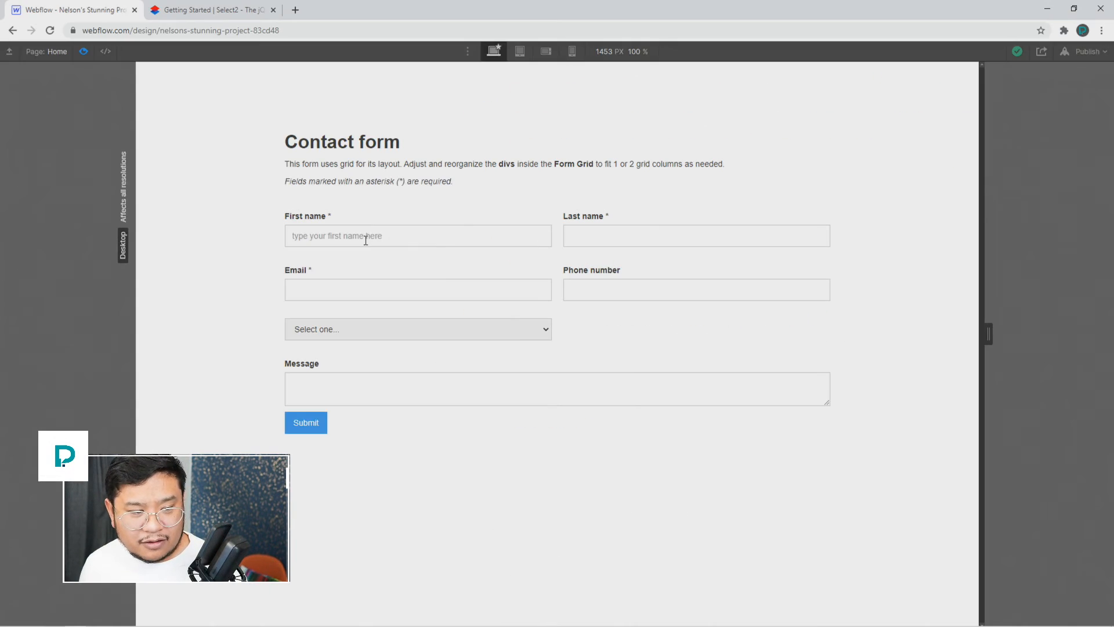
# Step: Give the First name field a new 'text input' class
pyautogui.click(81, 52)
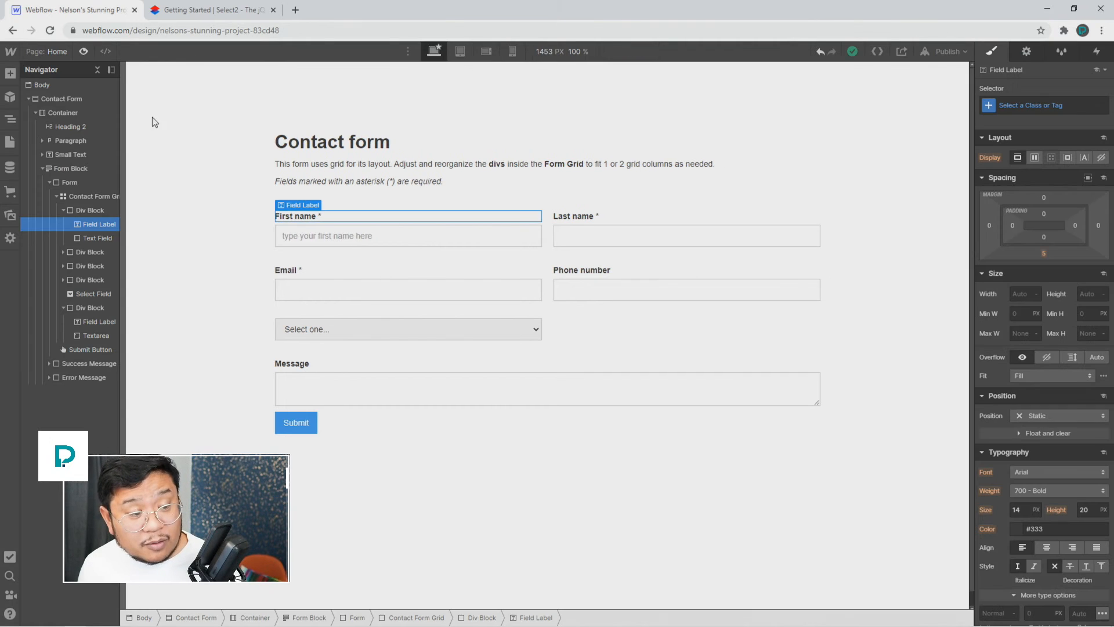
pyautogui.click(322, 237)
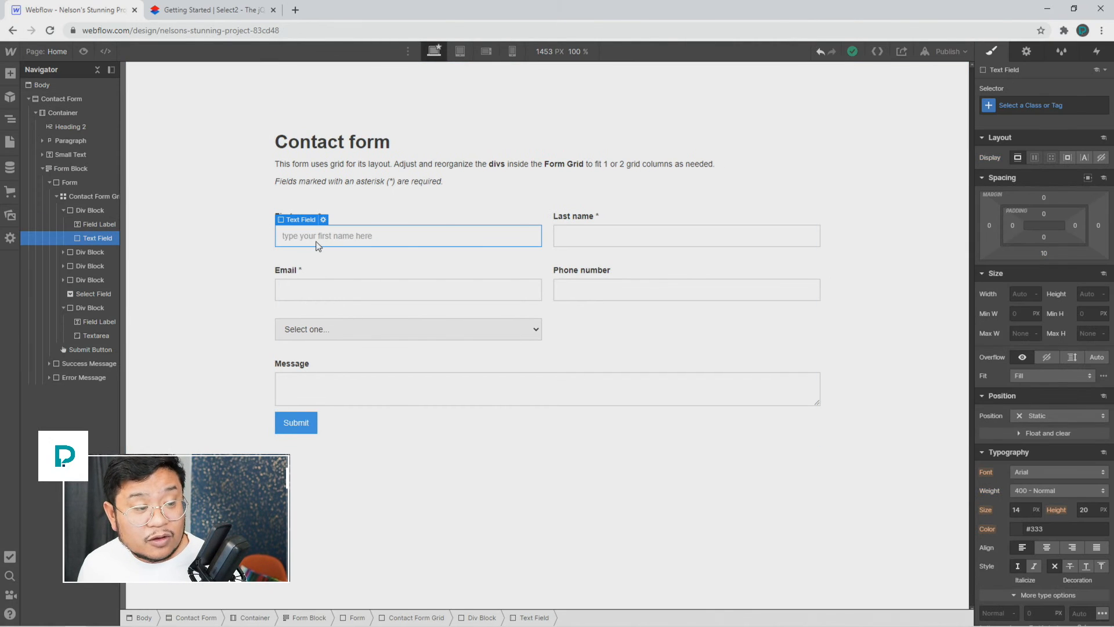
pyautogui.click(1050, 105)
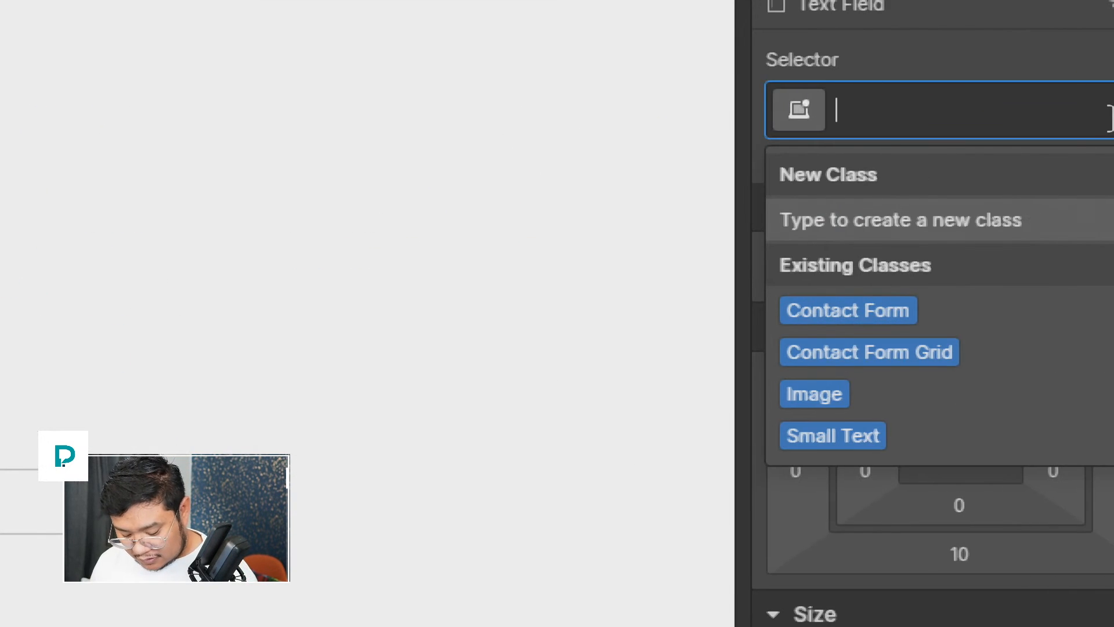
pyautogui.write('text input')
pyautogui.press('Return')
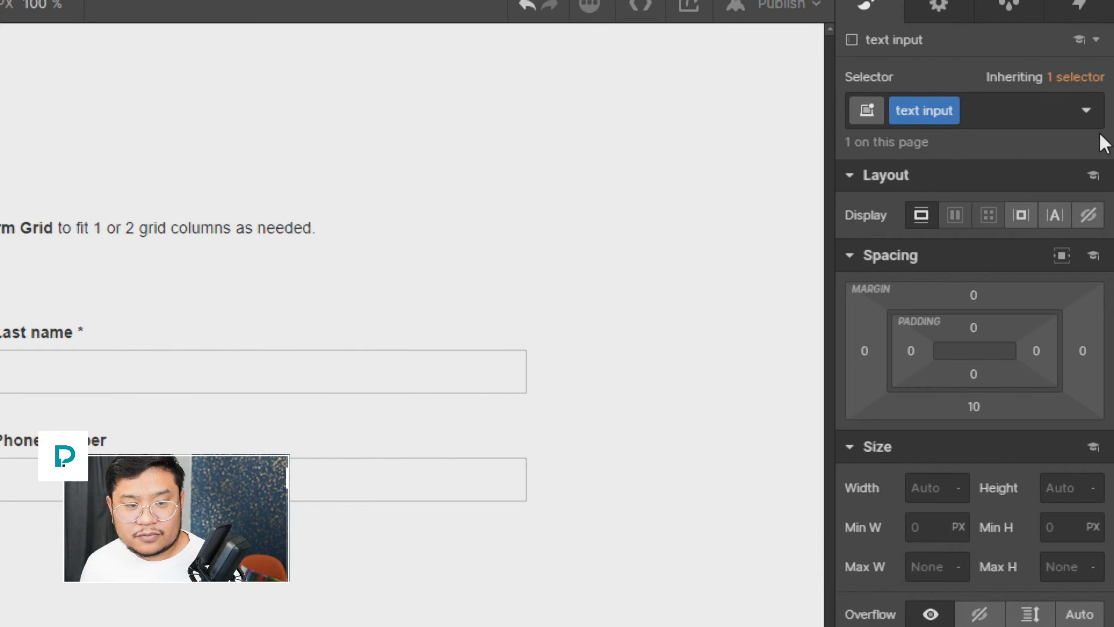
# Step: Style the Placeholder state red at 29% opacity, font size 40, line height 30
pyautogui.click(1087, 110)
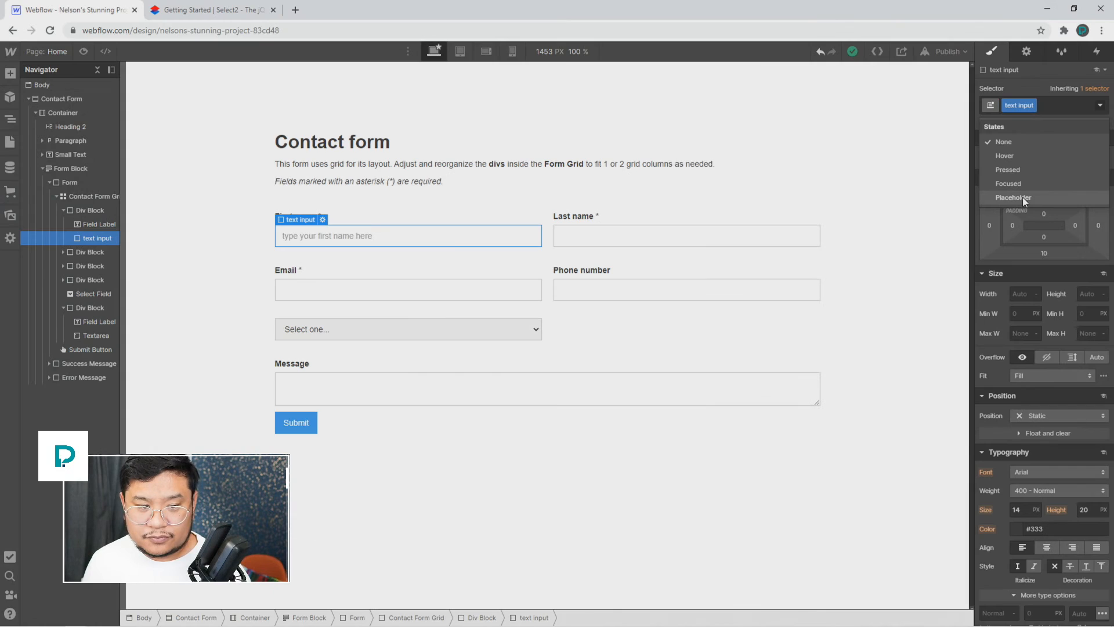
pyautogui.click(932, 287)
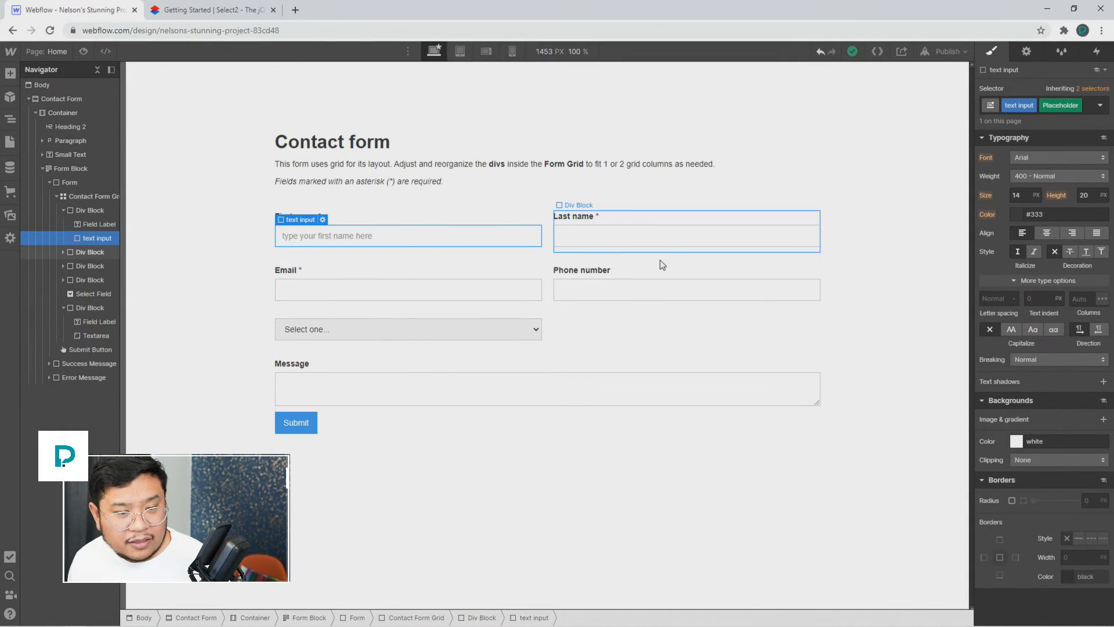
pyautogui.click(1016, 216)
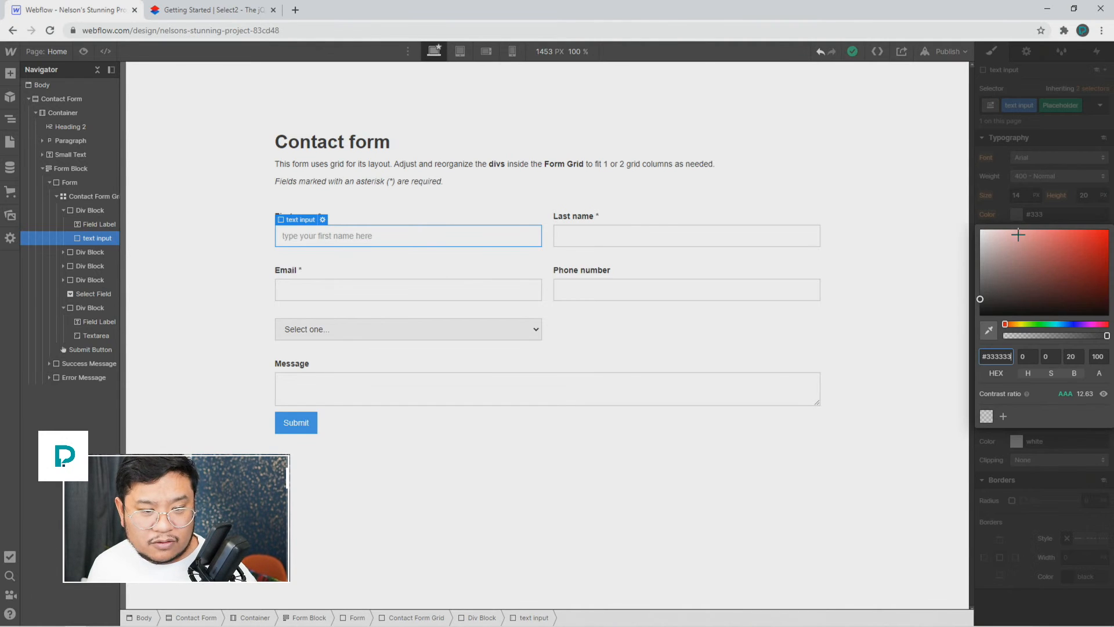
pyautogui.click(1042, 273)
pyautogui.moveTo(1051, 266); pyautogui.dragTo(1110, 204)
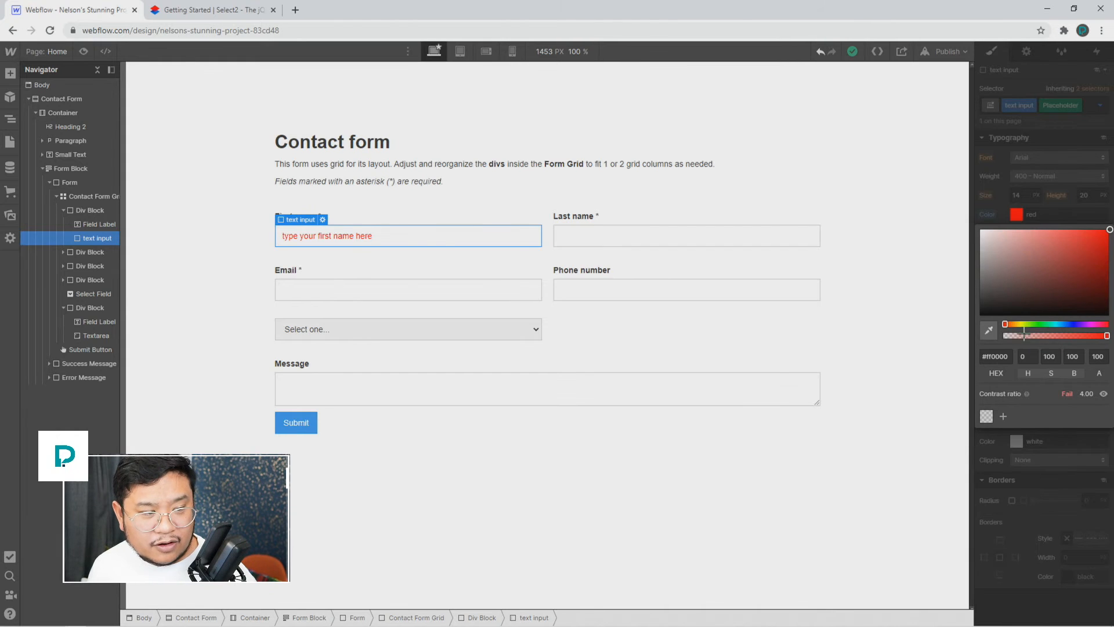
pyautogui.moveTo(1026, 336); pyautogui.dragTo(1035, 336)
pyautogui.click(1017, 195)
pyautogui.write('40')
pyautogui.press('Tab')
pyautogui.write('30')
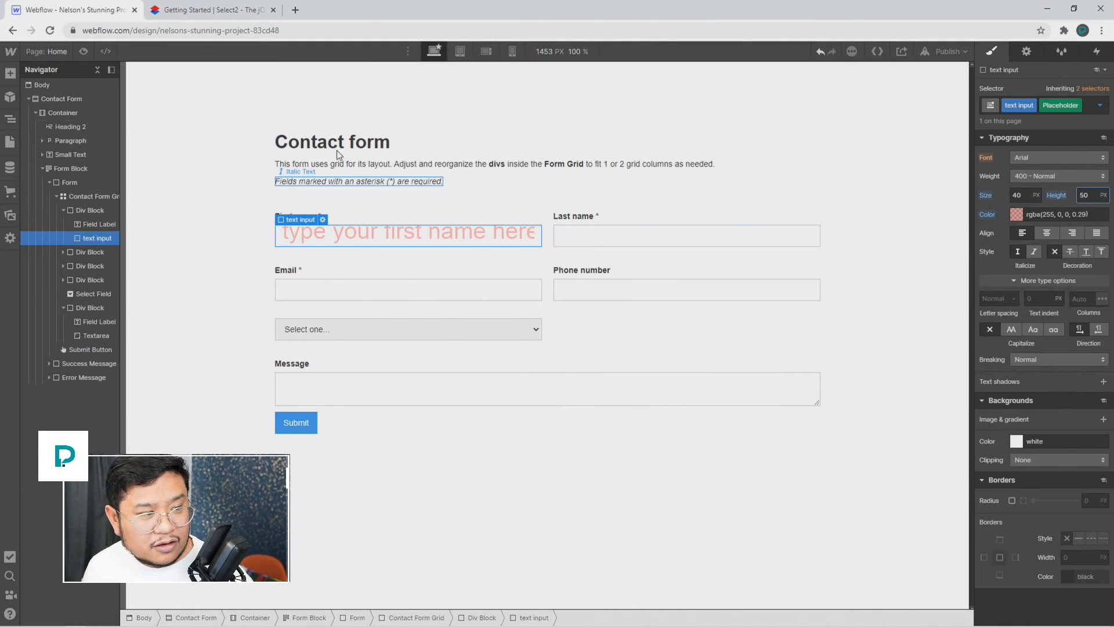
pyautogui.click(84, 51)
pyautogui.click(384, 235)
# Step: Type and delete test text twice in First name to check the red placeholder, then exit Preview
pyautogui.write('breberbererbererb')
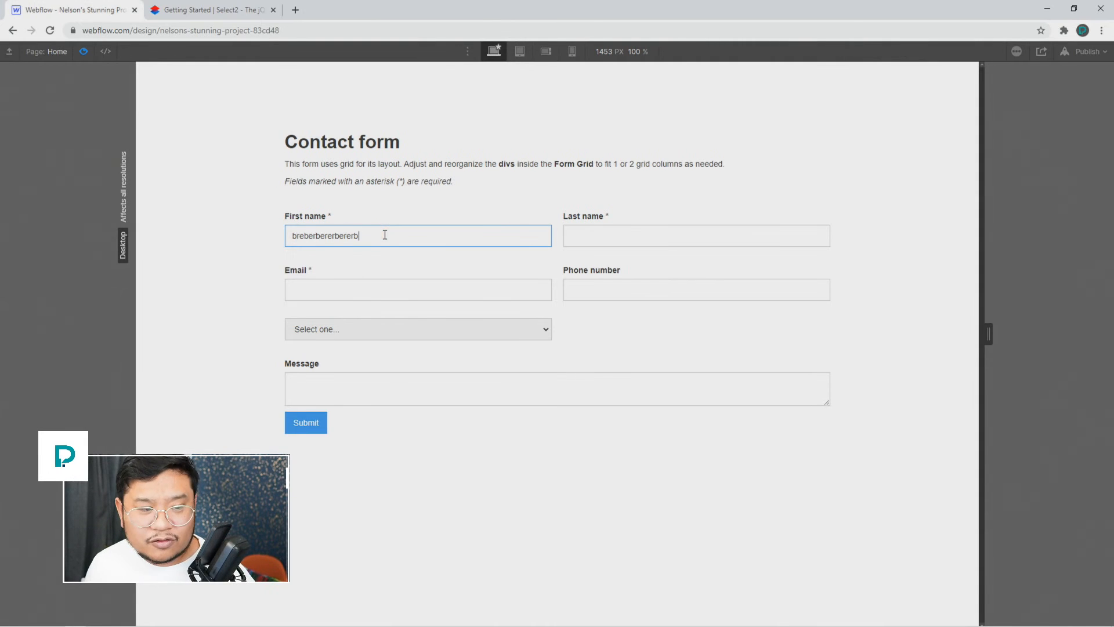
pyautogui.doubleClick(362, 241)
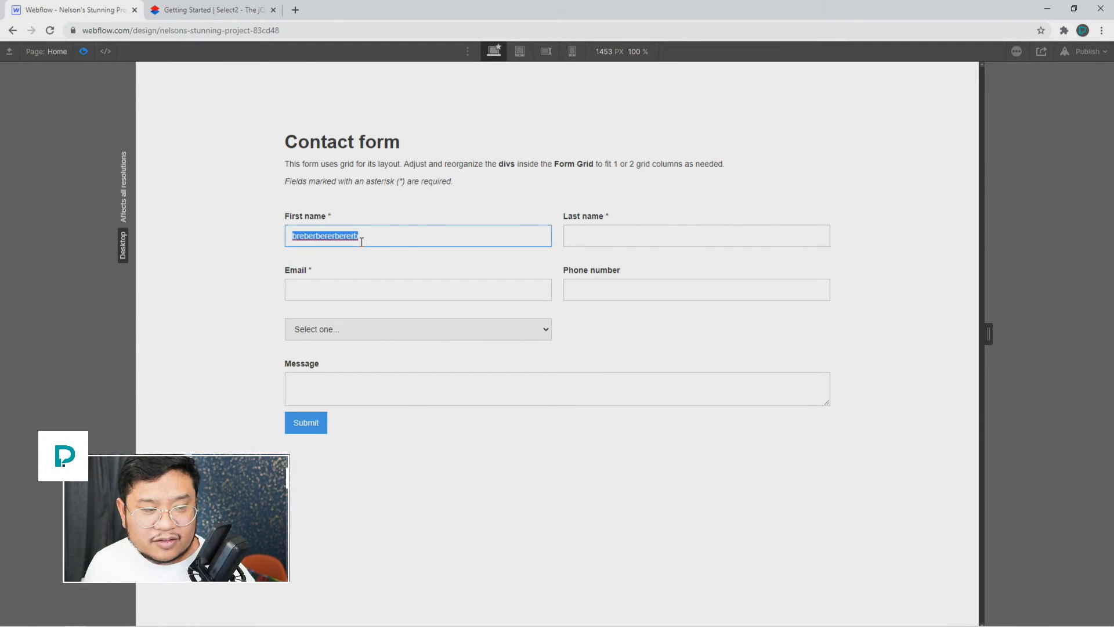
pyautogui.press('BackSpace')
pyautogui.click(411, 209)
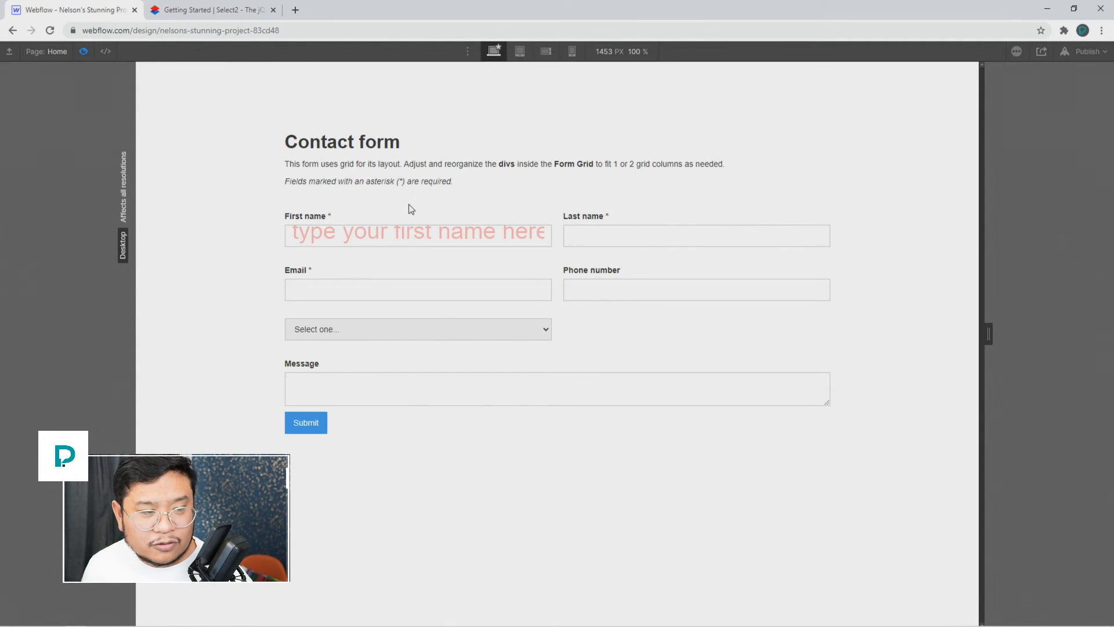
pyautogui.click(469, 232)
pyautogui.write('breberbrebrebred')
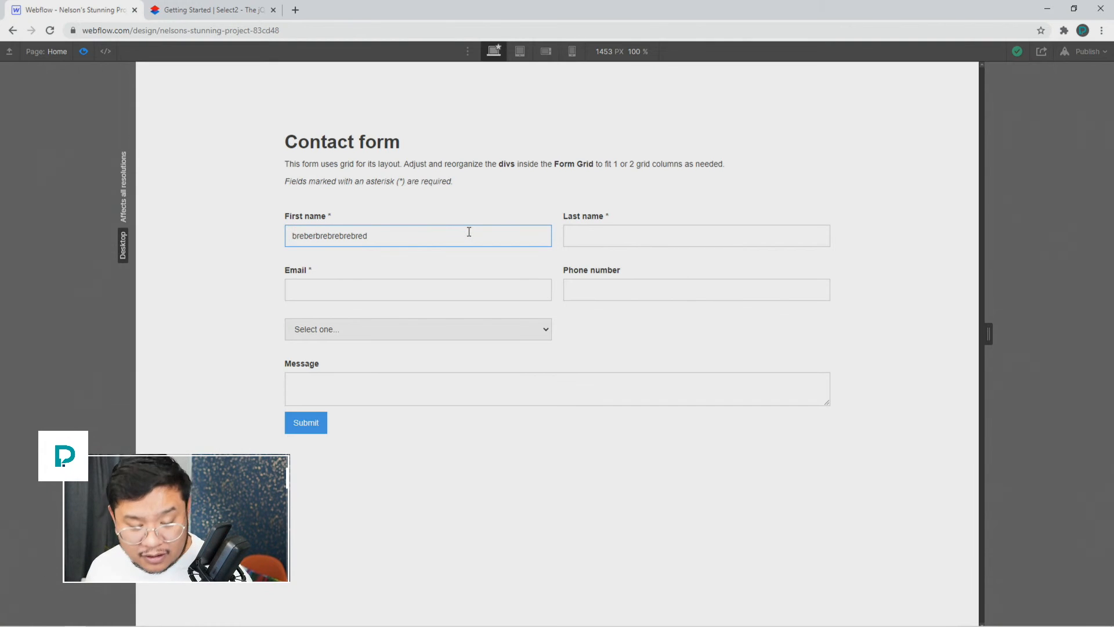
pyautogui.doubleClick(373, 234)
pyautogui.press('BackSpace')
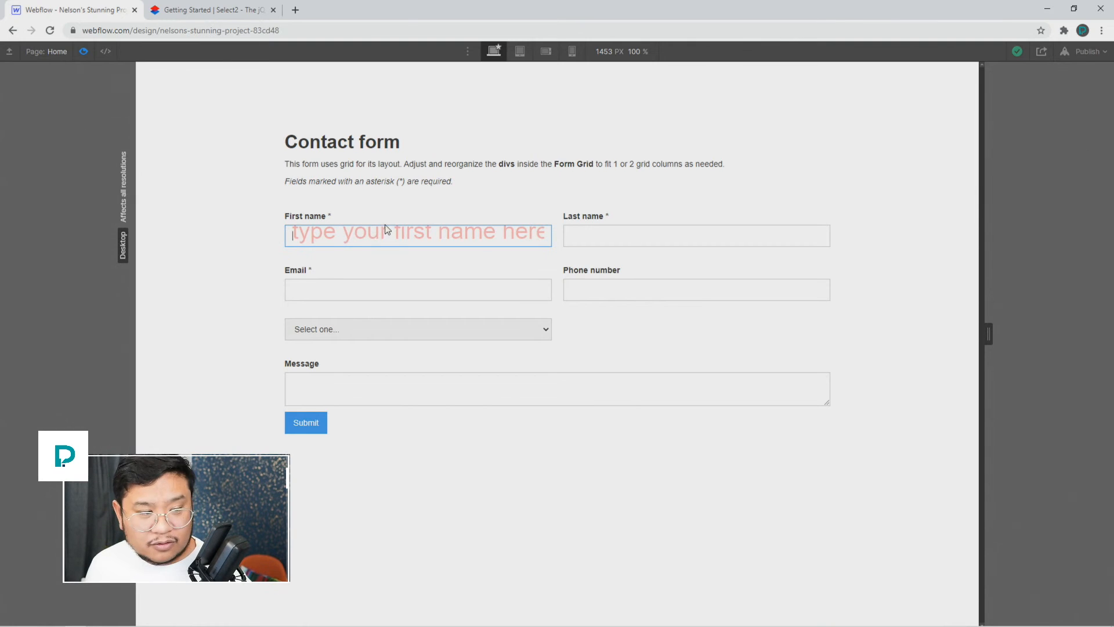
pyautogui.click(84, 51)
pyautogui.click(84, 51)
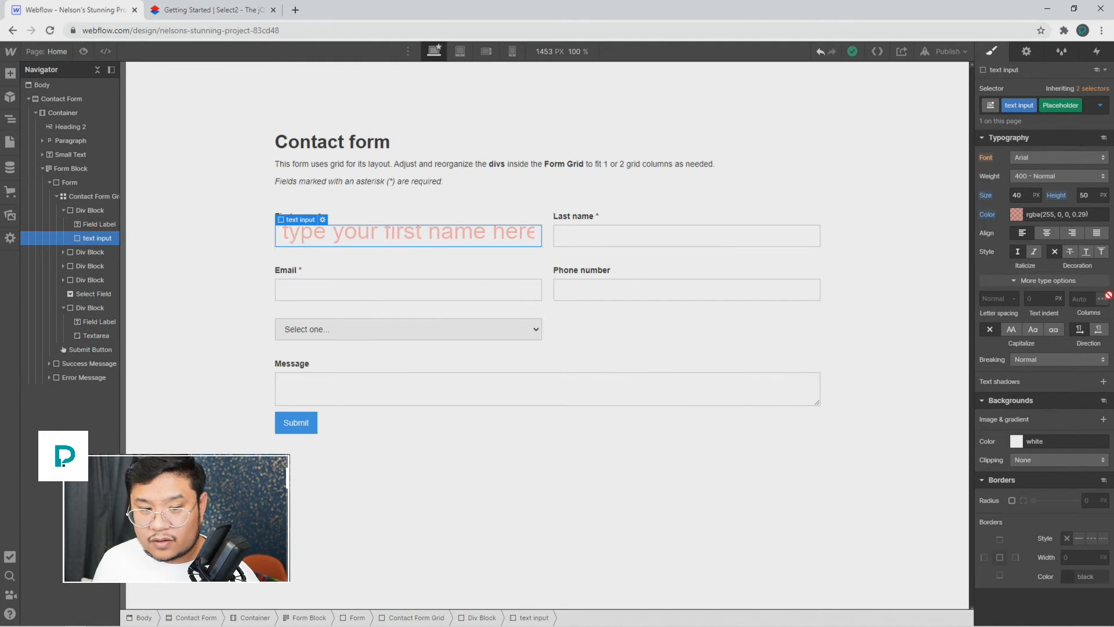
# Step: Select the dropdown Select field and, in preview, choose First Choice from it
pyautogui.click(568, 240)
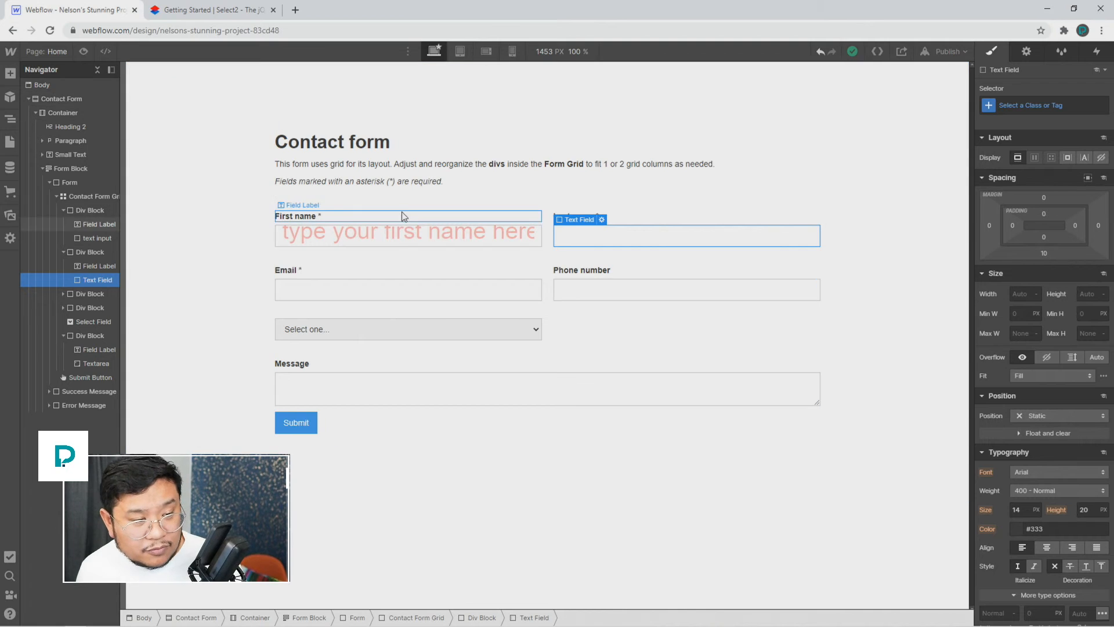
pyautogui.click(409, 235)
pyautogui.click(361, 328)
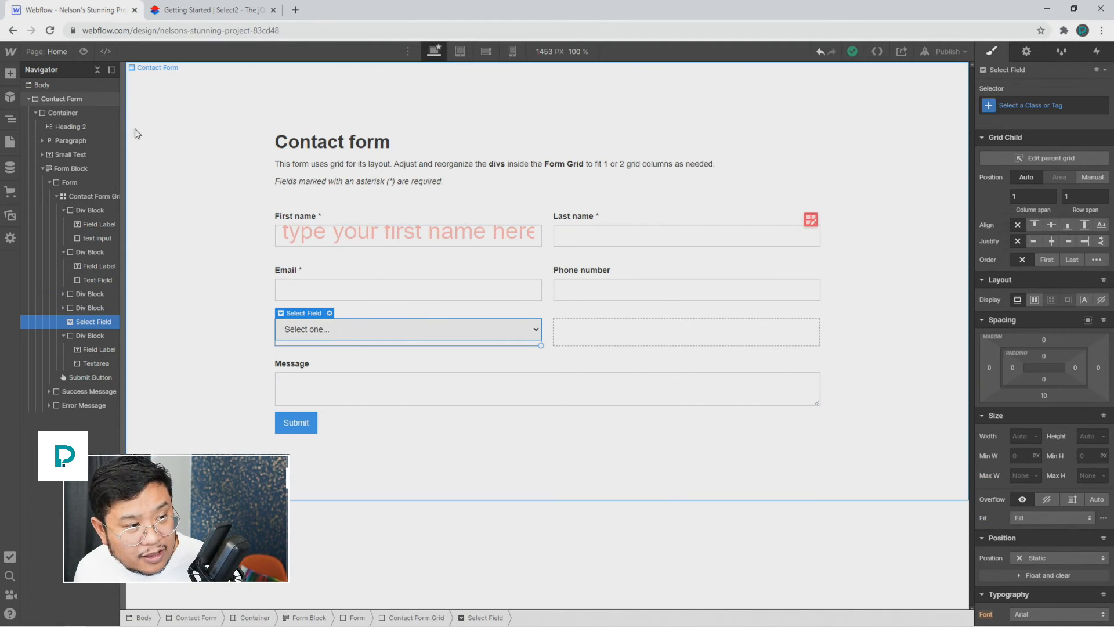
pyautogui.click(83, 52)
pyautogui.click(444, 329)
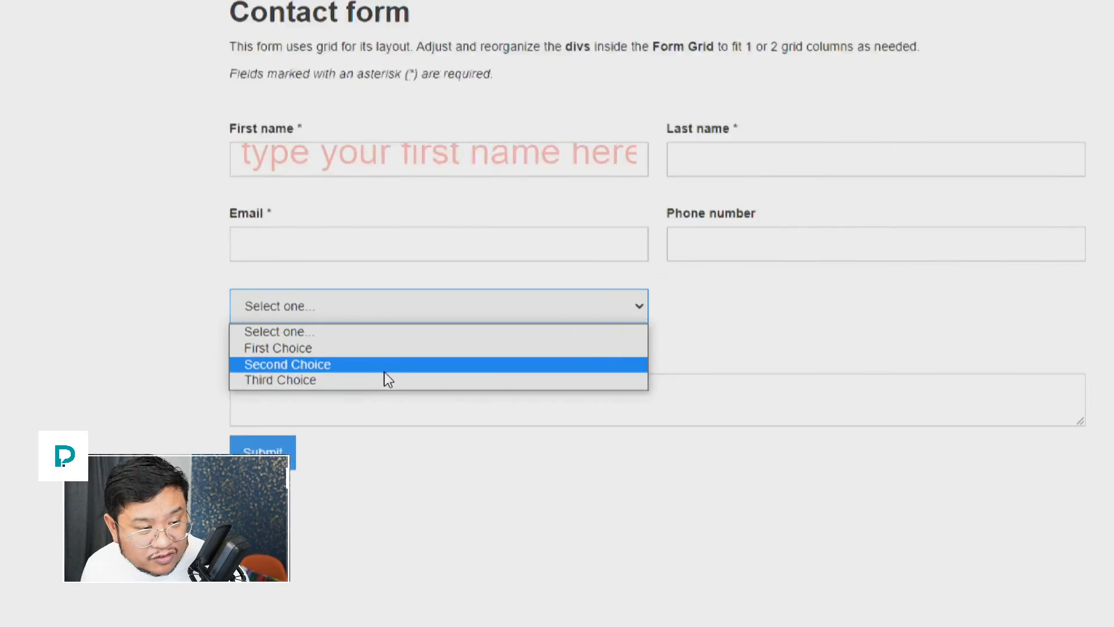
pyautogui.click(353, 346)
# Step: Choose Second Choice, exit preview, and bring up the Select field's settings
pyautogui.click(356, 299)
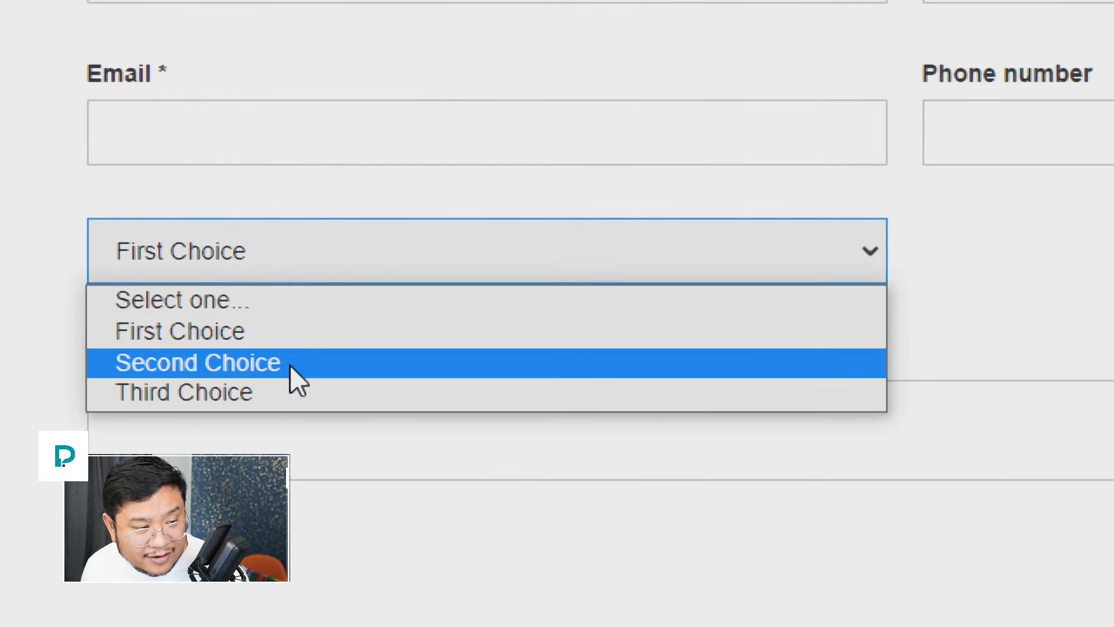
pyautogui.click(290, 364)
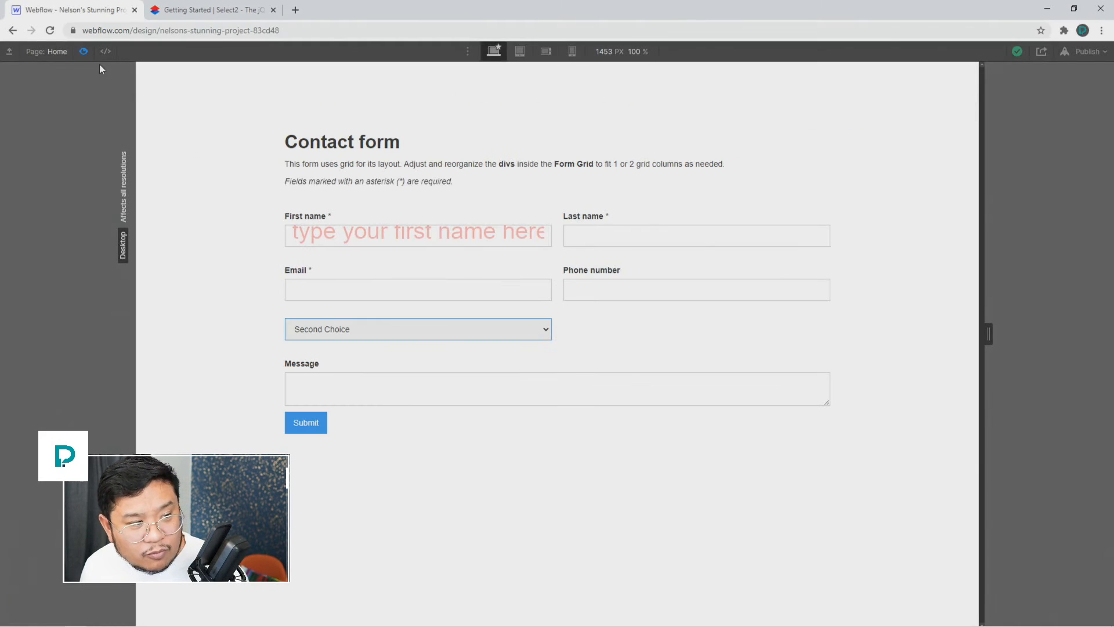
pyautogui.click(84, 51)
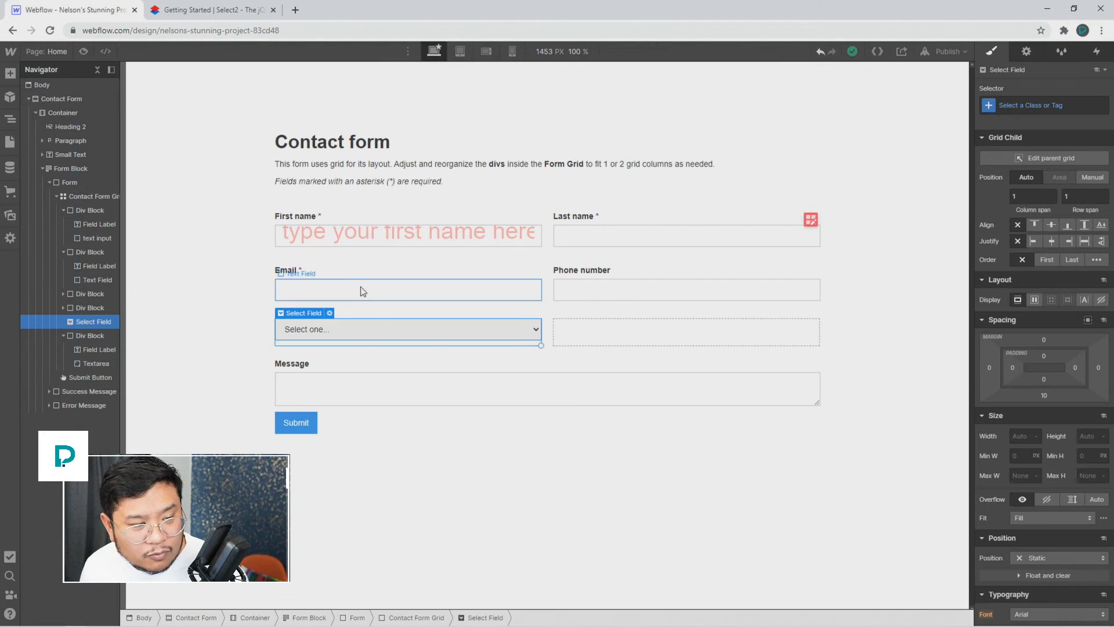
pyautogui.click(330, 312)
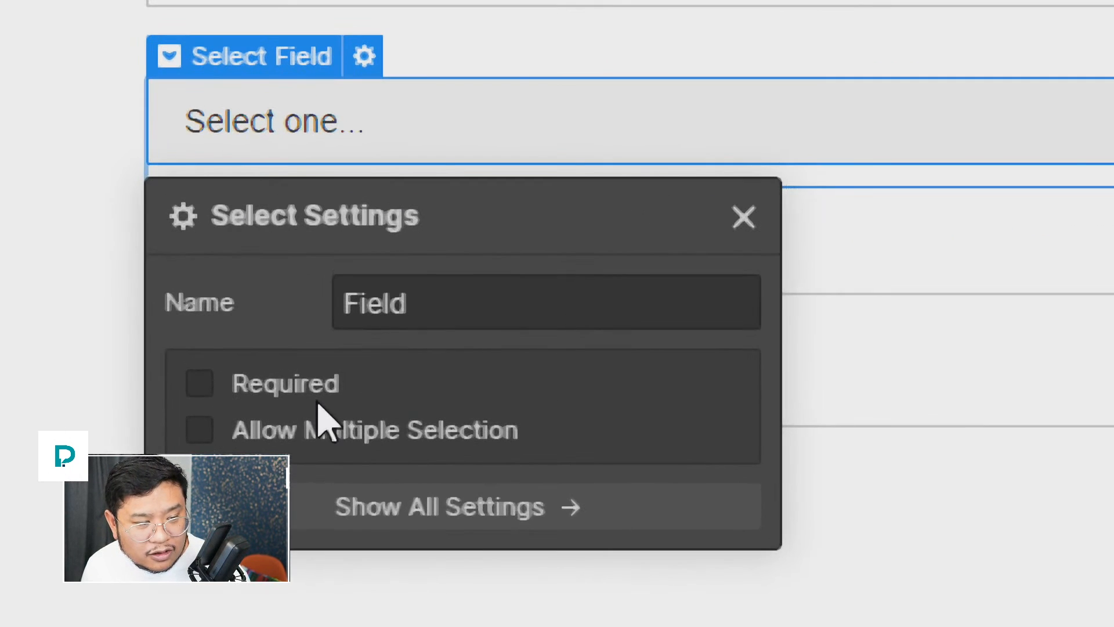
# Step: Enable Allow Multiple Selection on the Select field and close its settings
pyautogui.click(359, 430)
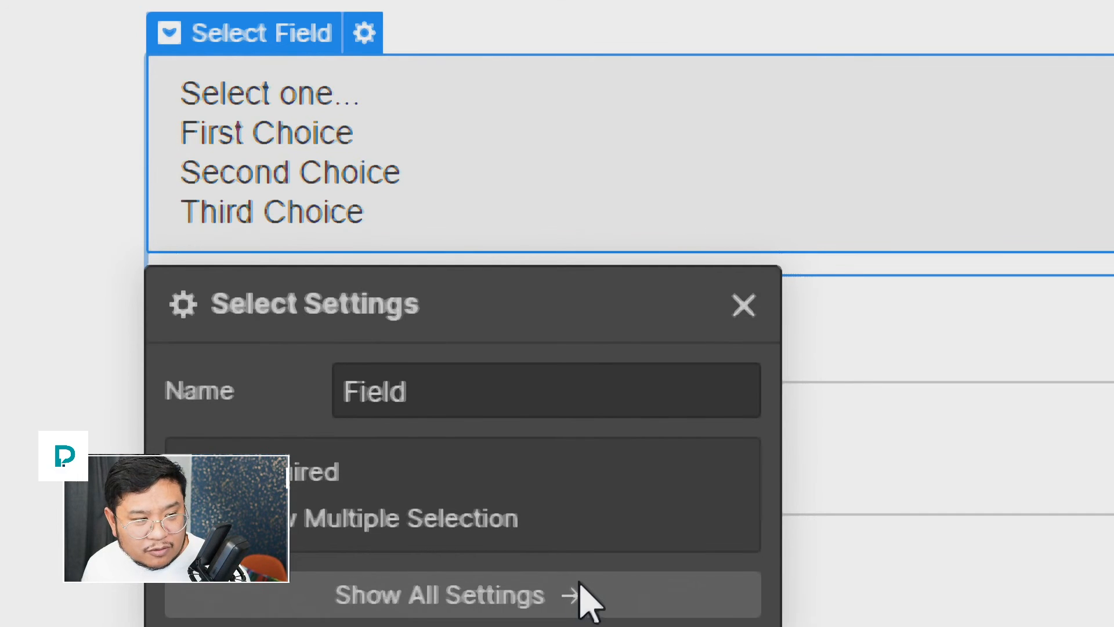
pyautogui.click(745, 306)
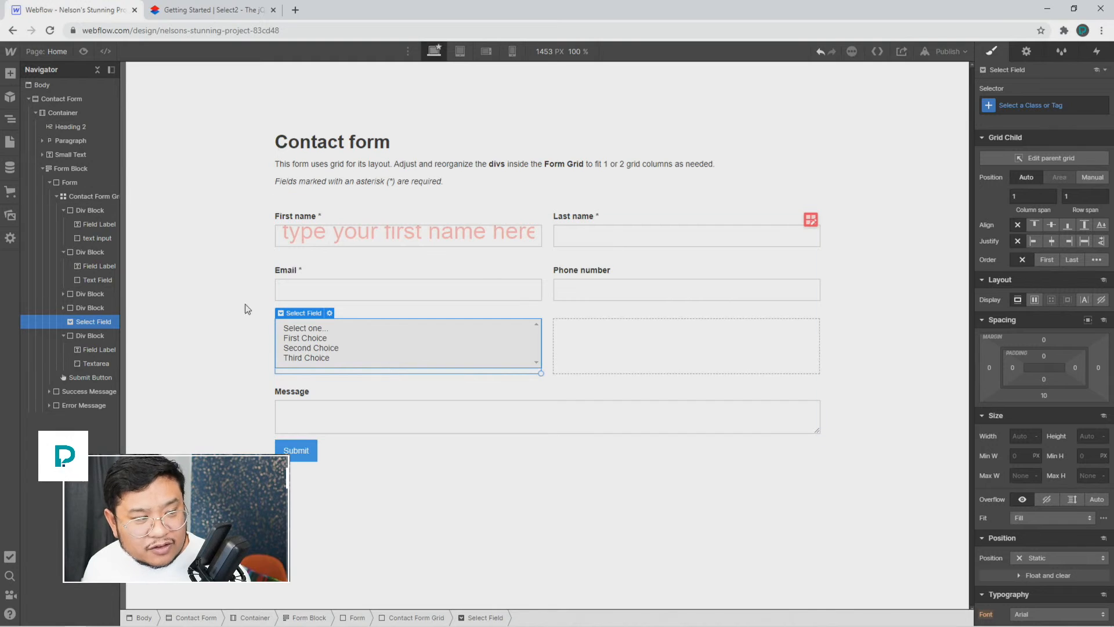
# Step: Preview the form and click First, Second and Third Choice one at a time
pyautogui.click(83, 52)
pyautogui.click(334, 337)
pyautogui.click(343, 349)
pyautogui.click(346, 359)
pyautogui.click(350, 338)
pyautogui.click(350, 329)
pyautogui.click(350, 339)
pyautogui.click(349, 357)
pyautogui.click(350, 347)
pyautogui.click(352, 339)
pyautogui.click(355, 328)
pyautogui.click(355, 339)
pyautogui.click(356, 347)
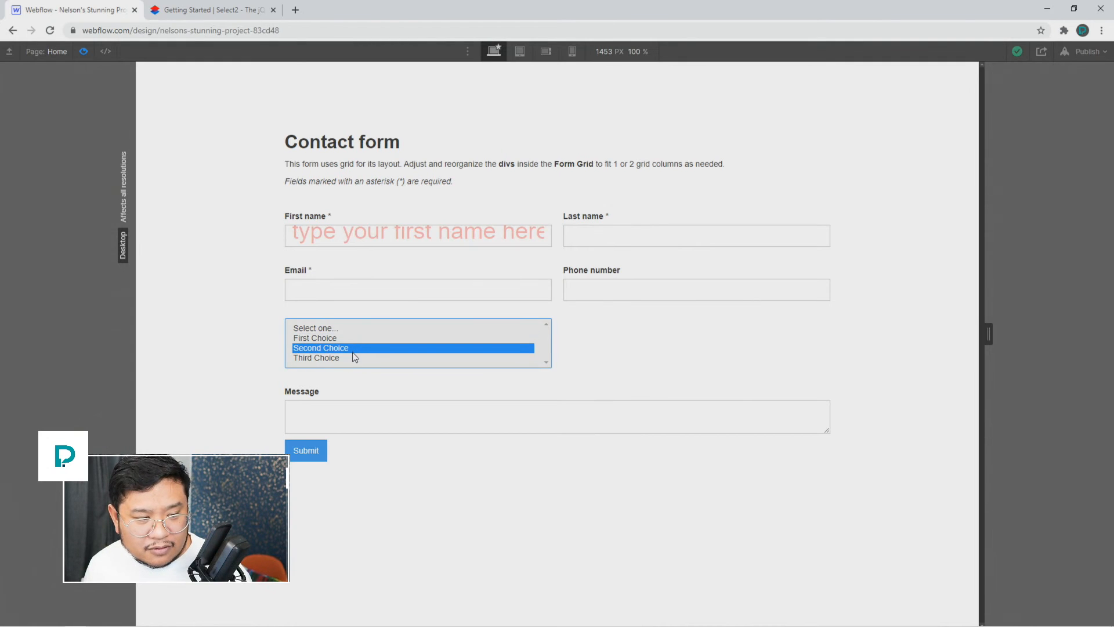
pyautogui.click(351, 358)
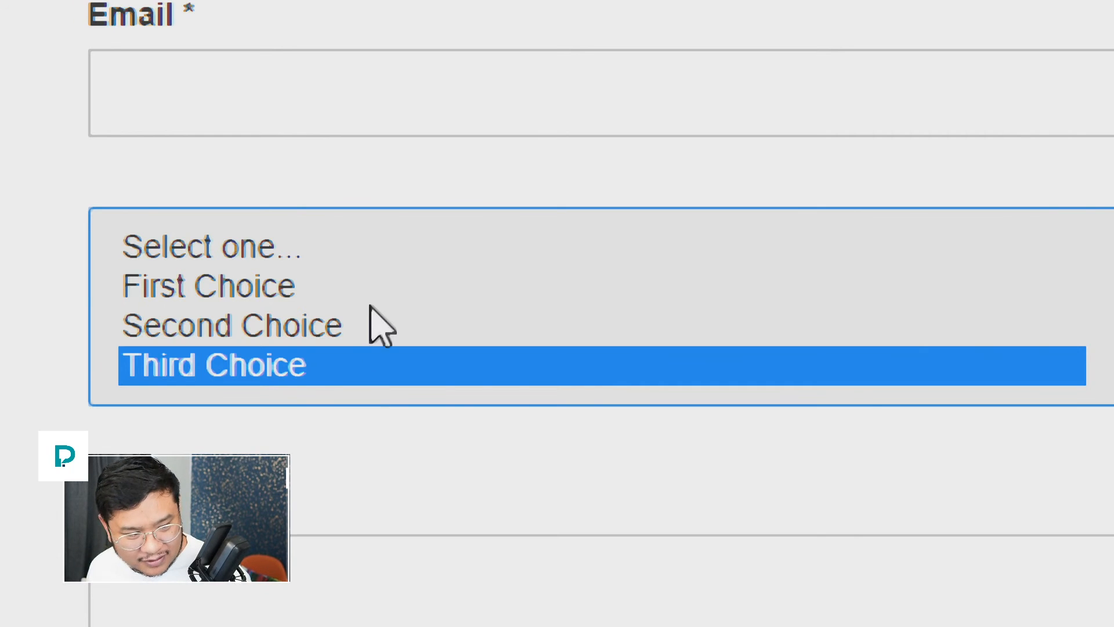
# Step: Drag-select all three choices, then toggle individual choices off and on
pyautogui.moveTo(331, 348); pyautogui.dragTo(317, 290)
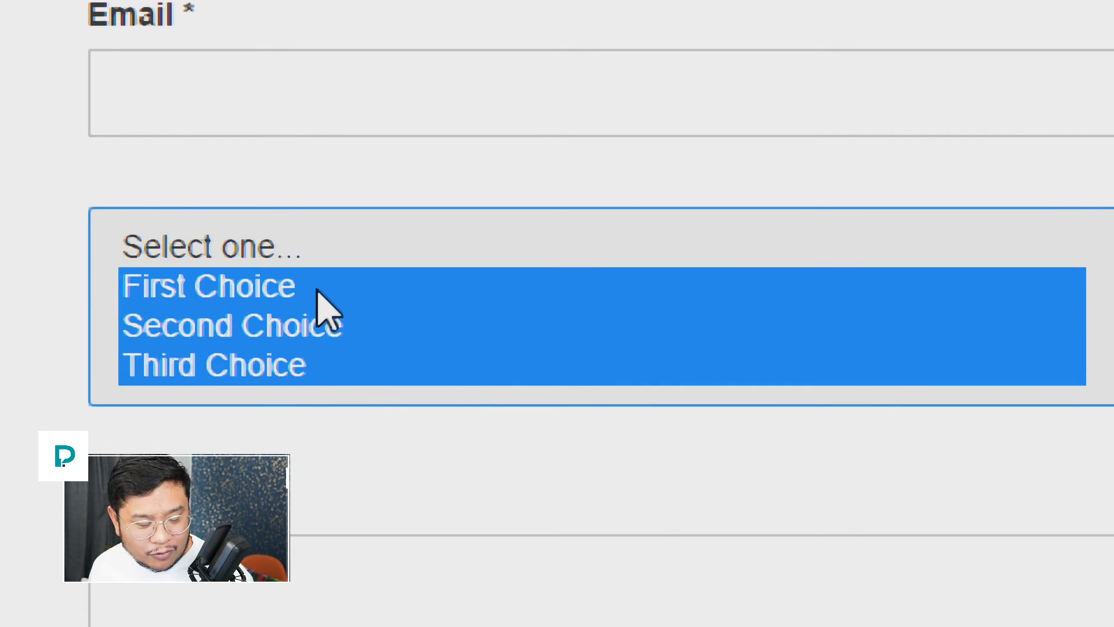
pyautogui.keyDown('ctrl'); pyautogui.click(306, 328); pyautogui.keyUp('ctrl')
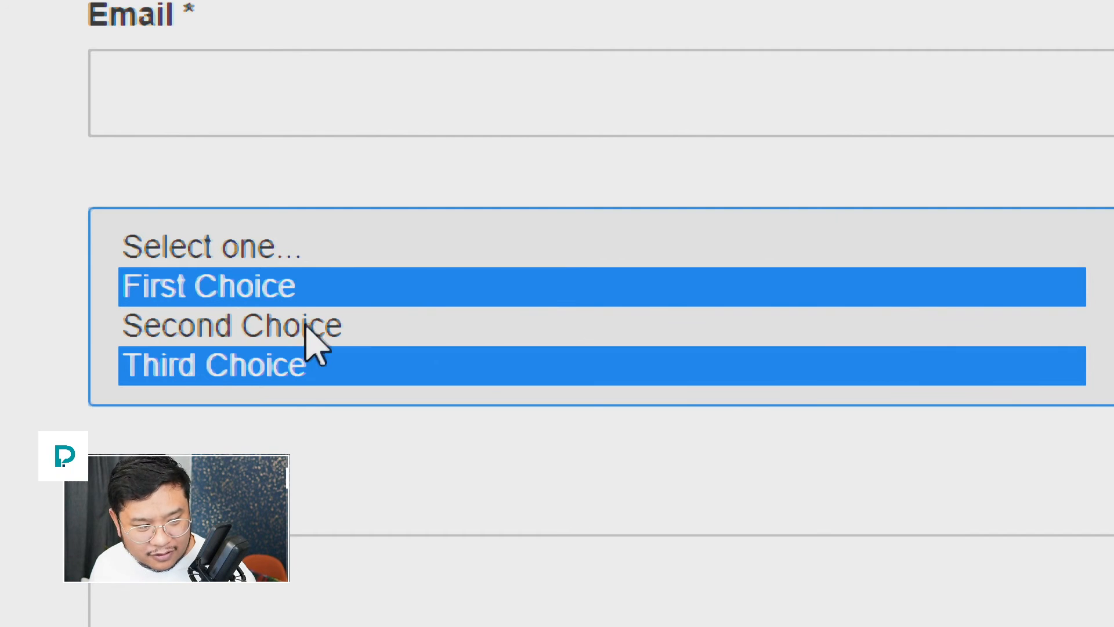
pyautogui.keyDown('ctrl'); pyautogui.click(291, 367); pyautogui.keyUp('ctrl')
pyautogui.keyDown('ctrl'); pyautogui.click(301, 328); pyautogui.keyUp('ctrl')
pyautogui.keyDown('ctrl'); pyautogui.click(306, 289); pyautogui.keyUp('ctrl')
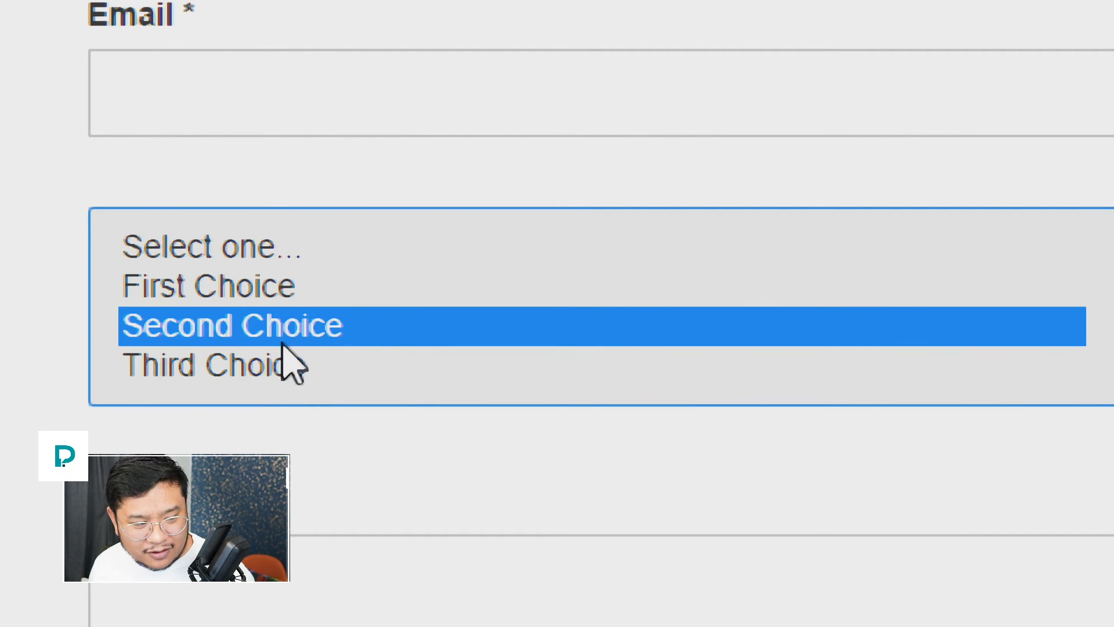
pyautogui.keyDown('ctrl'); pyautogui.click(281, 343); pyautogui.keyUp('ctrl')
pyautogui.keyDown('ctrl'); pyautogui.click(262, 375); pyautogui.keyUp('ctrl')
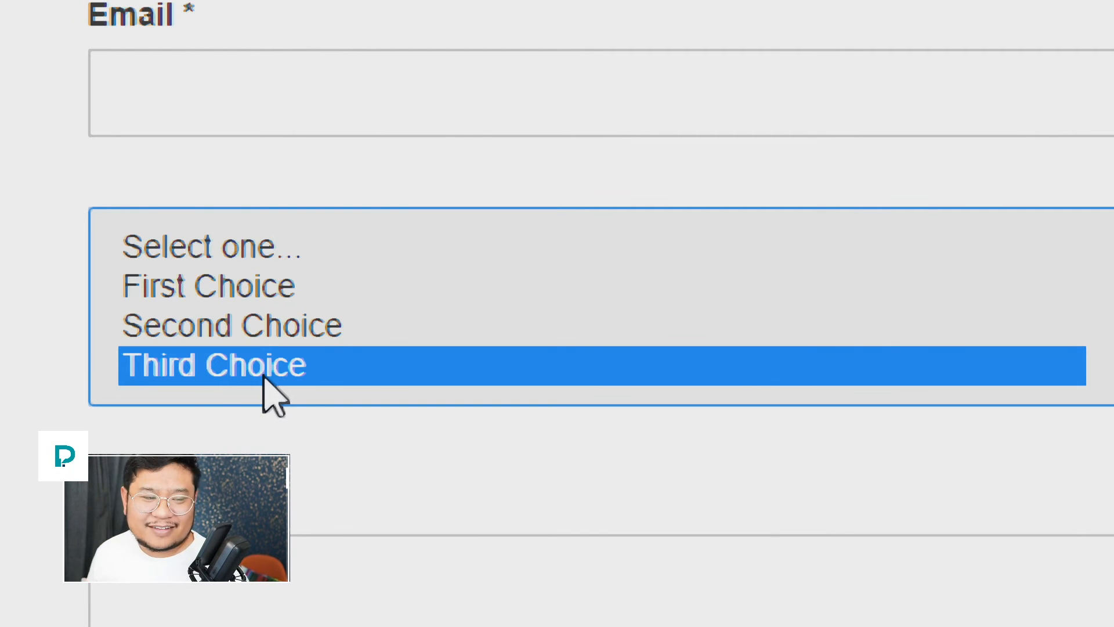
# Step: Add Second and First Choice to Third Choice, clear the selection, and exit preview
pyautogui.keyDown('ctrl'); pyautogui.click(368, 325); pyautogui.keyUp('ctrl')
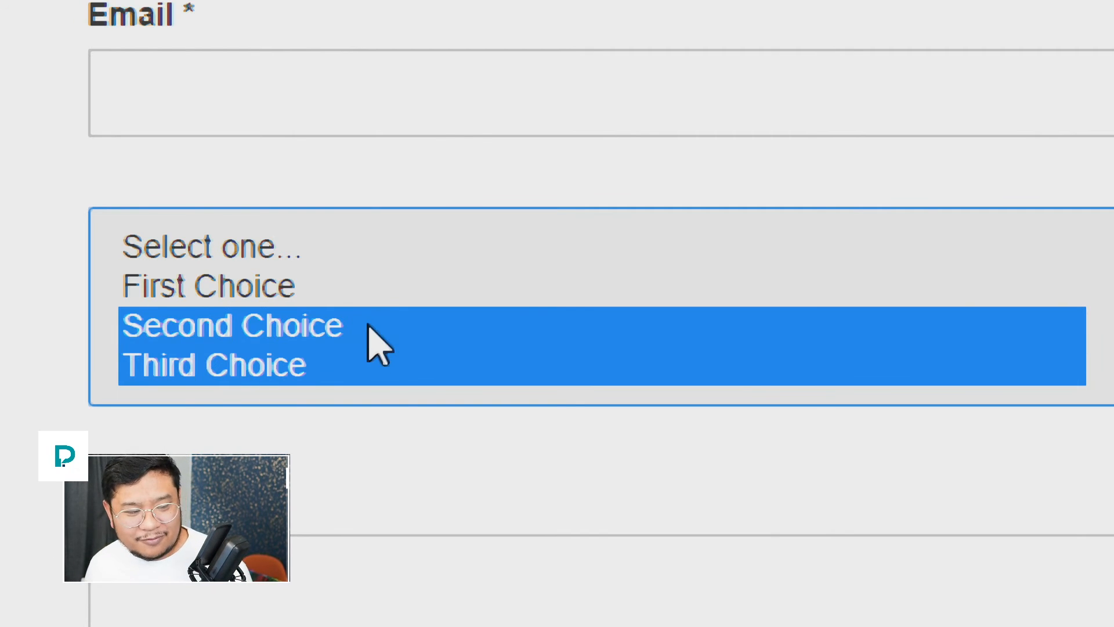
pyautogui.keyDown('ctrl'); pyautogui.click(366, 284); pyautogui.keyUp('ctrl')
pyautogui.keyDown('ctrl'); pyautogui.click(360, 324); pyautogui.keyUp('ctrl')
pyautogui.keyDown('ctrl'); pyautogui.click(360, 284); pyautogui.keyUp('ctrl')
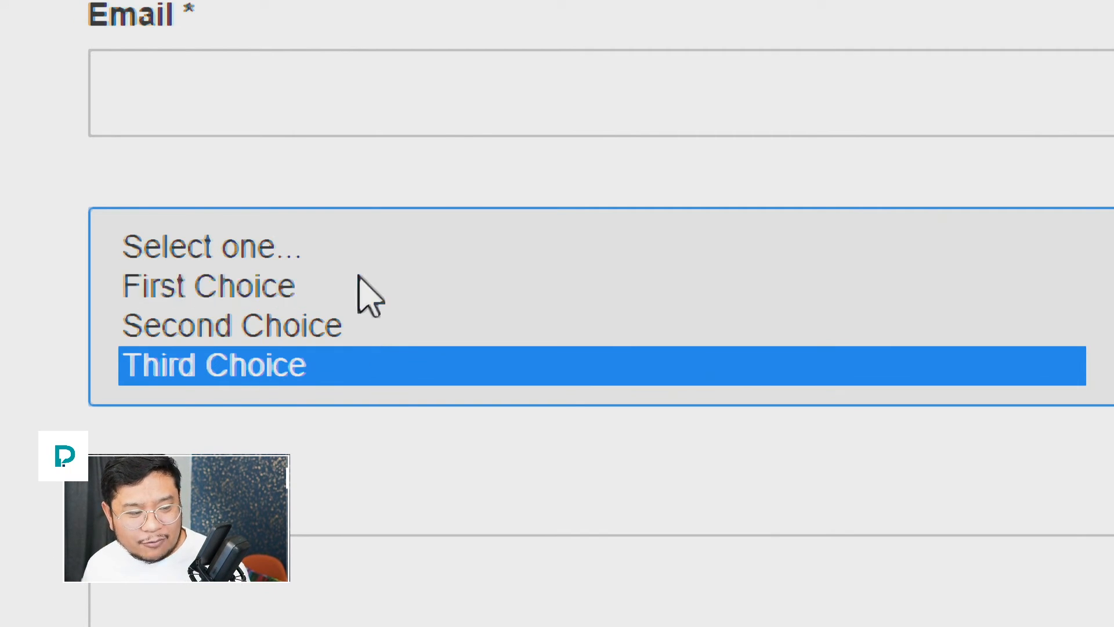
pyautogui.keyDown('ctrl'); pyautogui.click(349, 372); pyautogui.keyUp('ctrl')
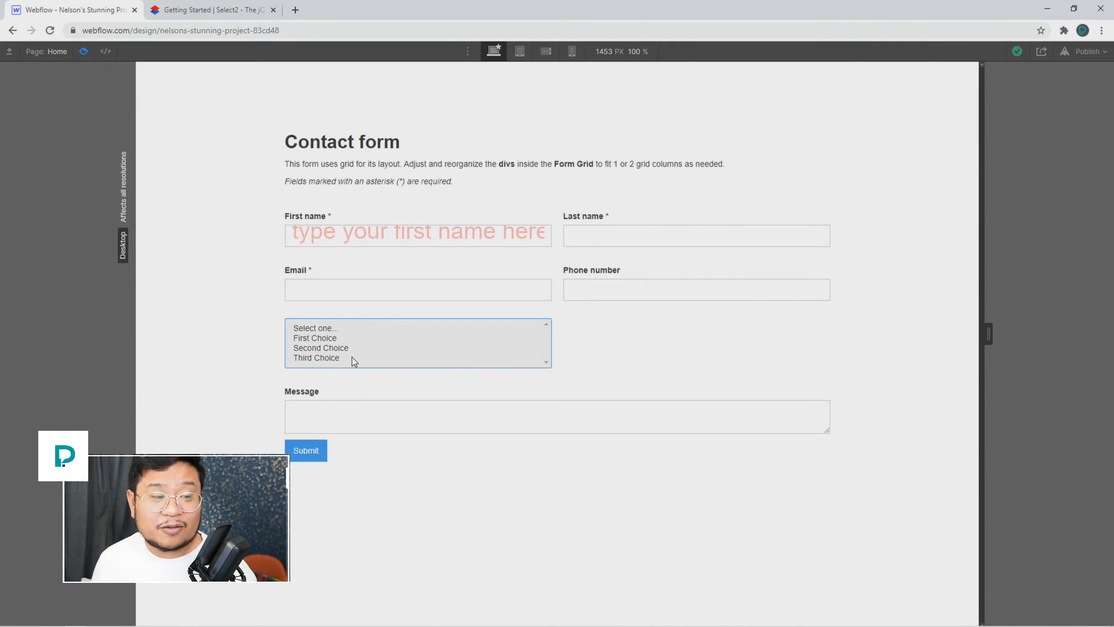
pyautogui.click(84, 51)
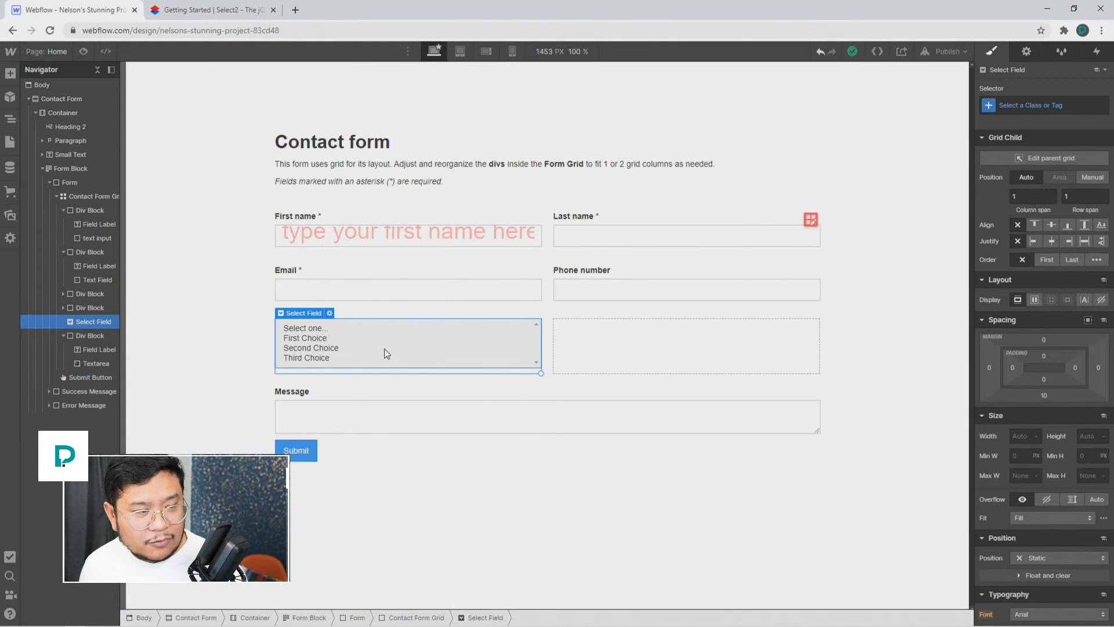
# Step: Open the Select2 docs' Basic usage page and its multi-select states example
pyautogui.click(199, 19)
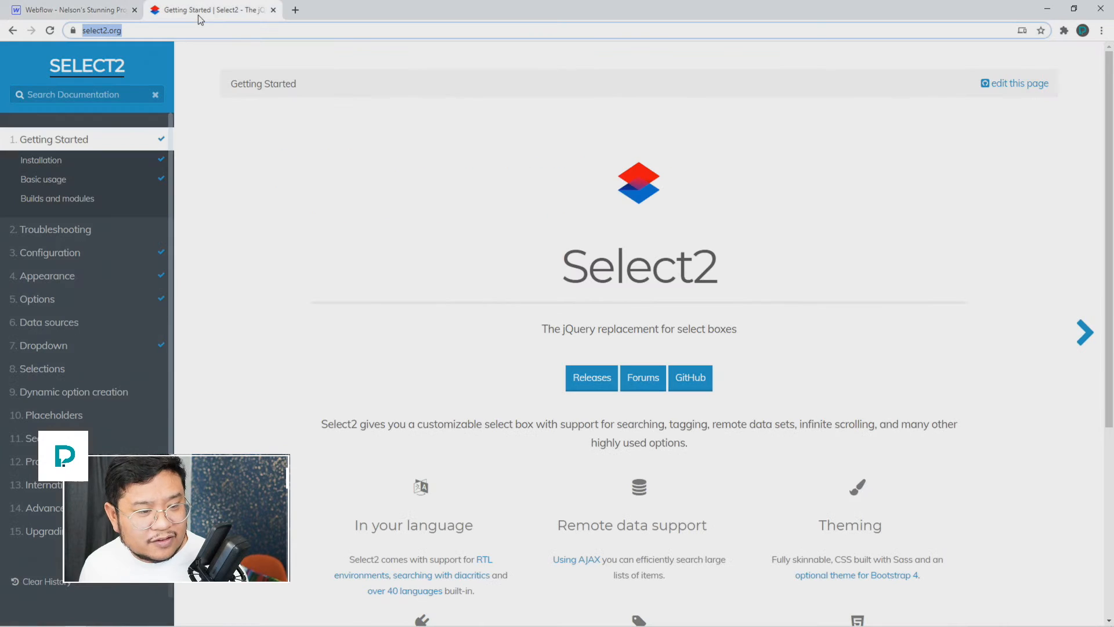
pyautogui.click(235, 190)
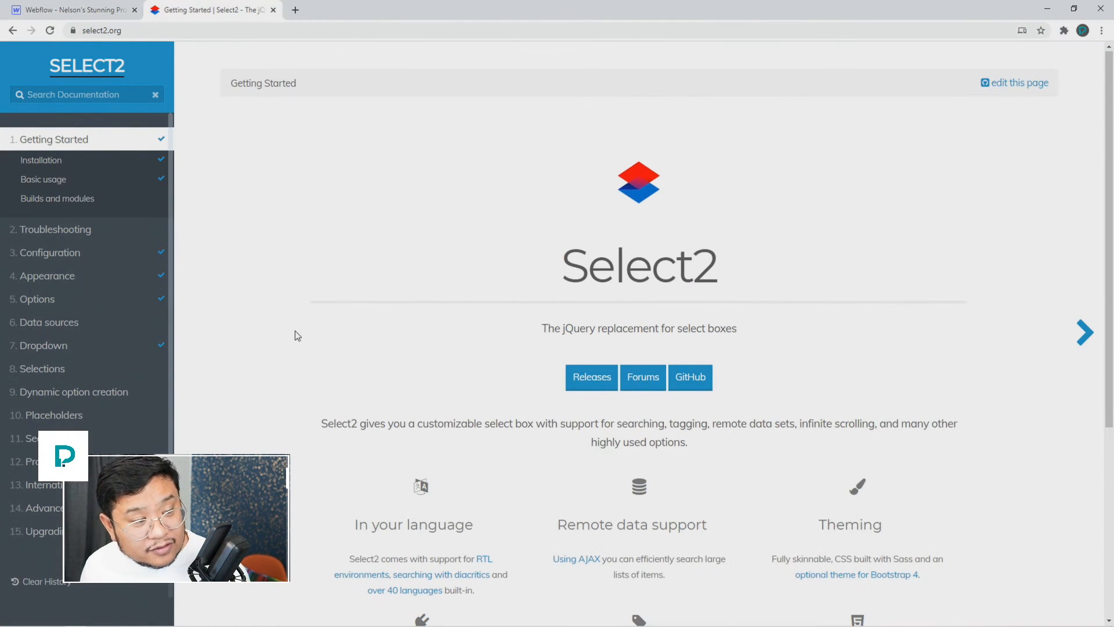
pyautogui.scroll(-5, 296, 332)
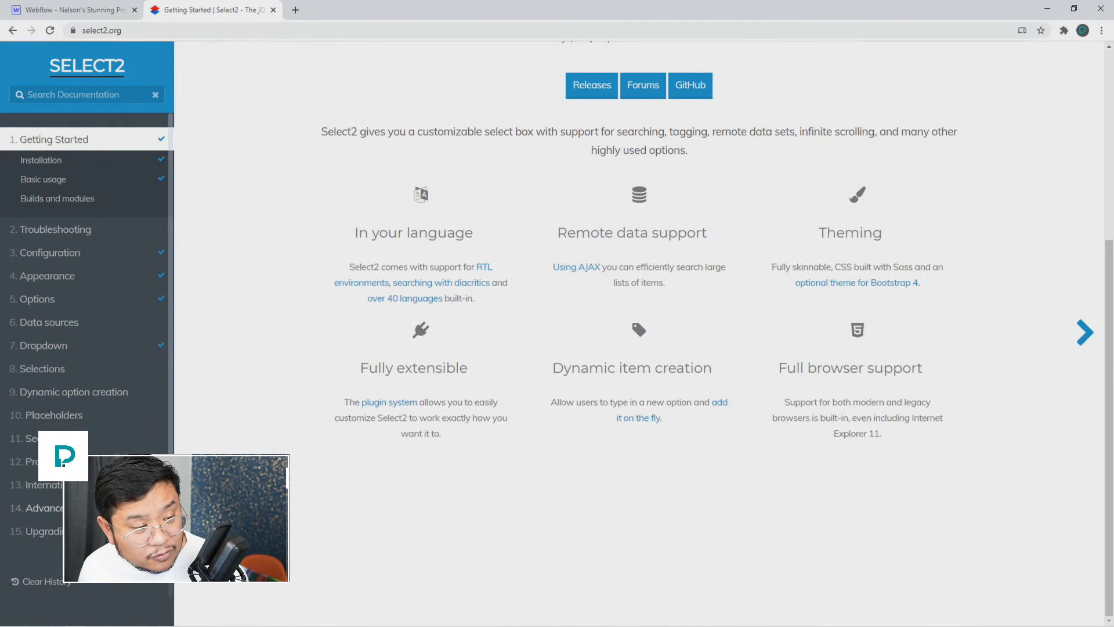
pyautogui.click(63, 181)
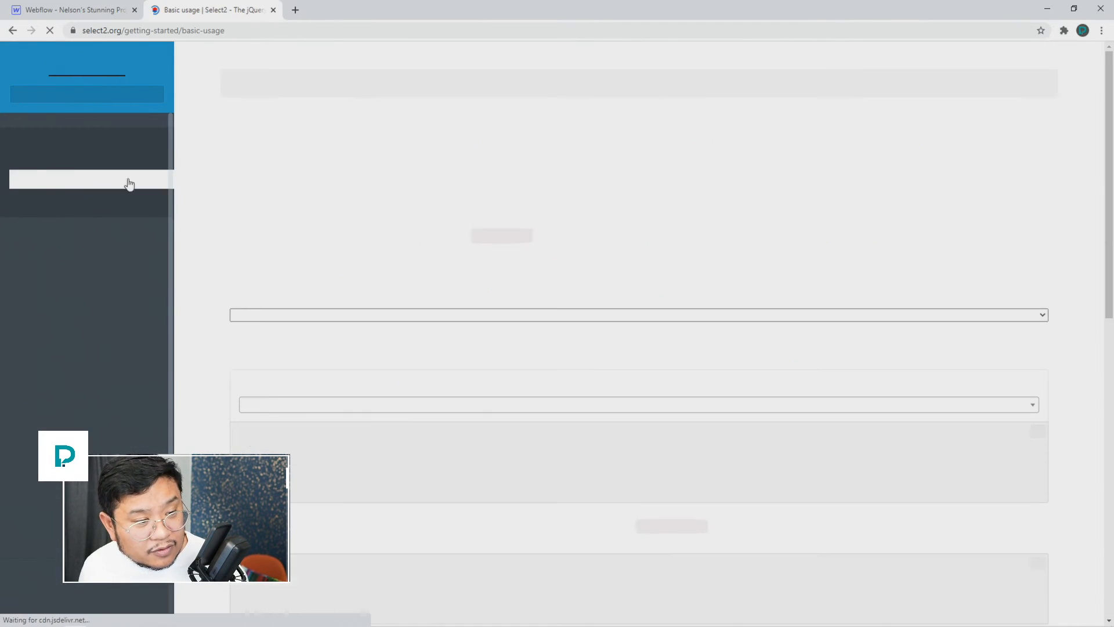
pyautogui.scroll(-10, 331, 321)
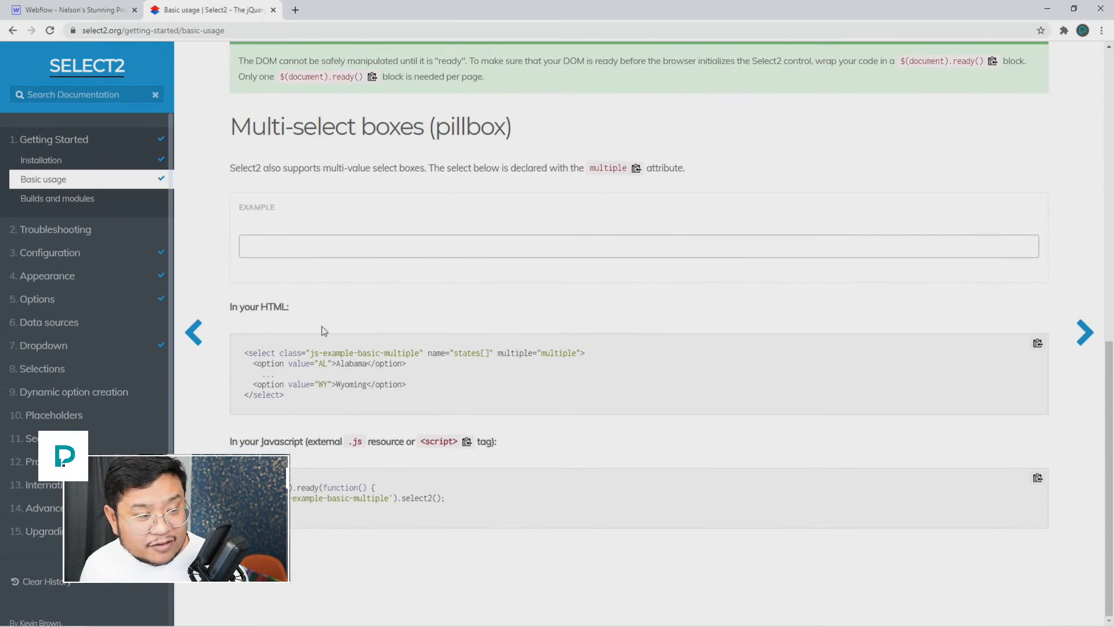
pyautogui.click(428, 249)
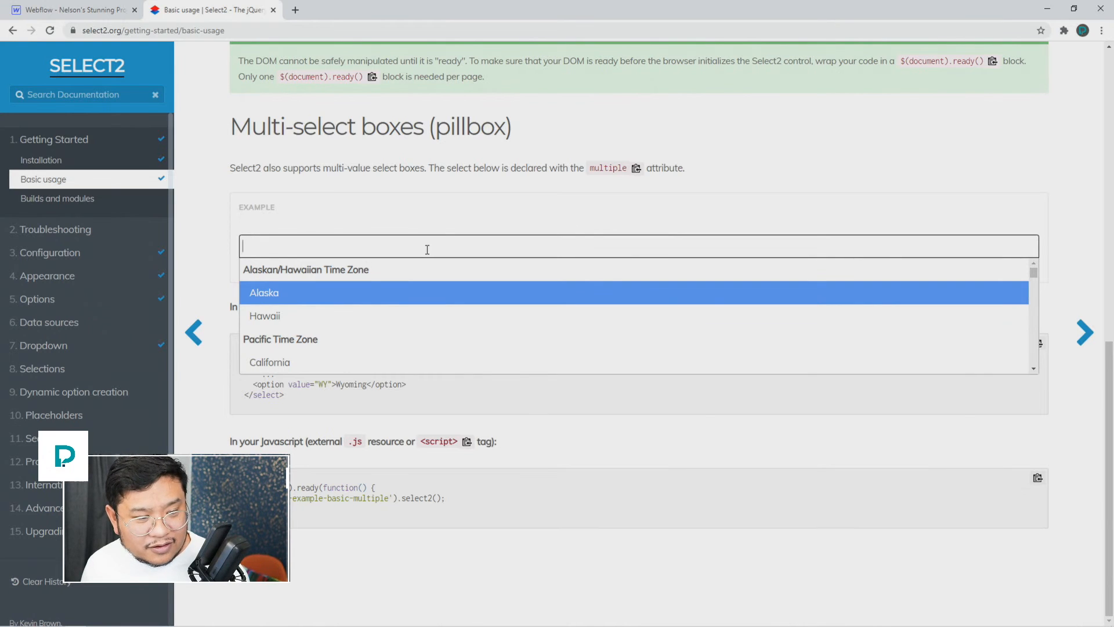
pyautogui.moveTo(1034, 273); pyautogui.dragTo(995, 254)
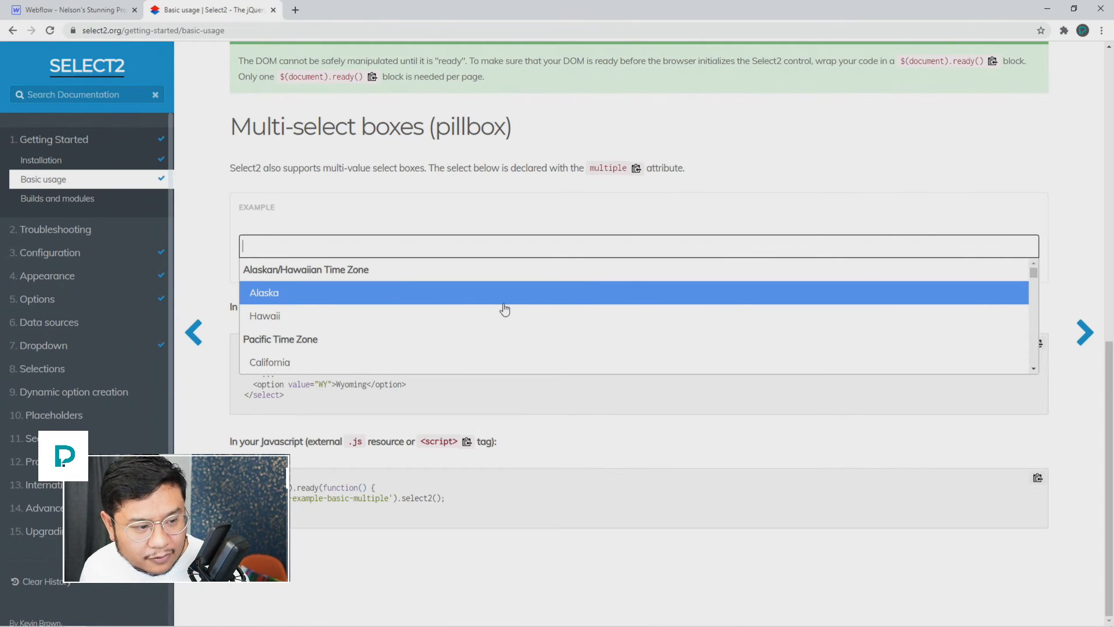
# Step: Add Alaska, Hawaii, Arizona and California as tags in the multi-select box
pyautogui.click(434, 307)
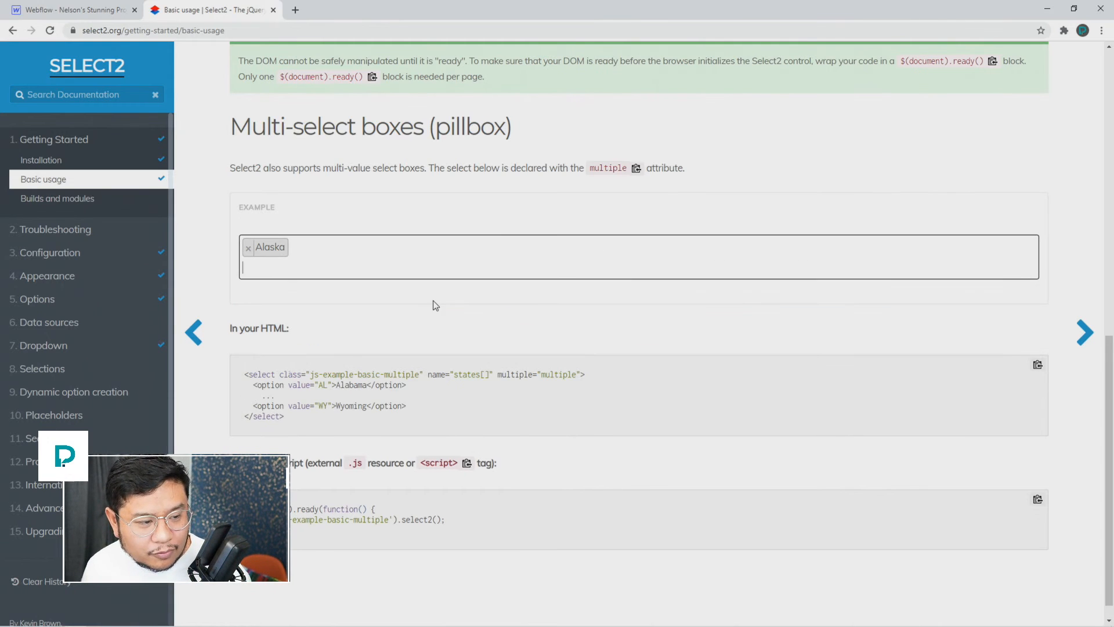
pyautogui.click(360, 270)
pyautogui.click(322, 339)
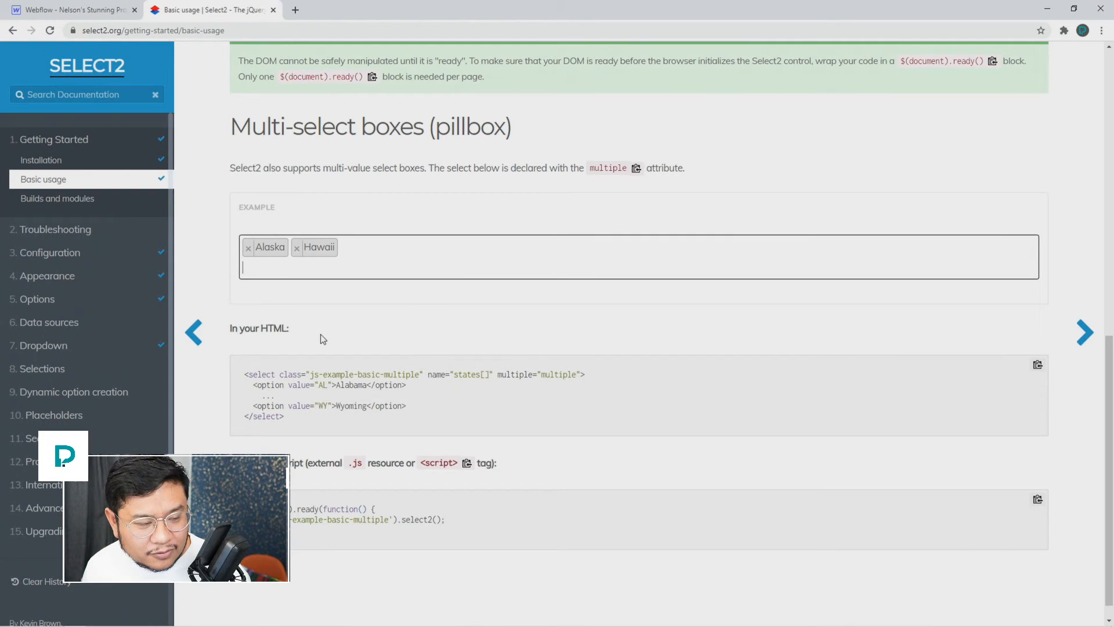
pyautogui.click(438, 270)
pyautogui.scroll(-3, 375, 356)
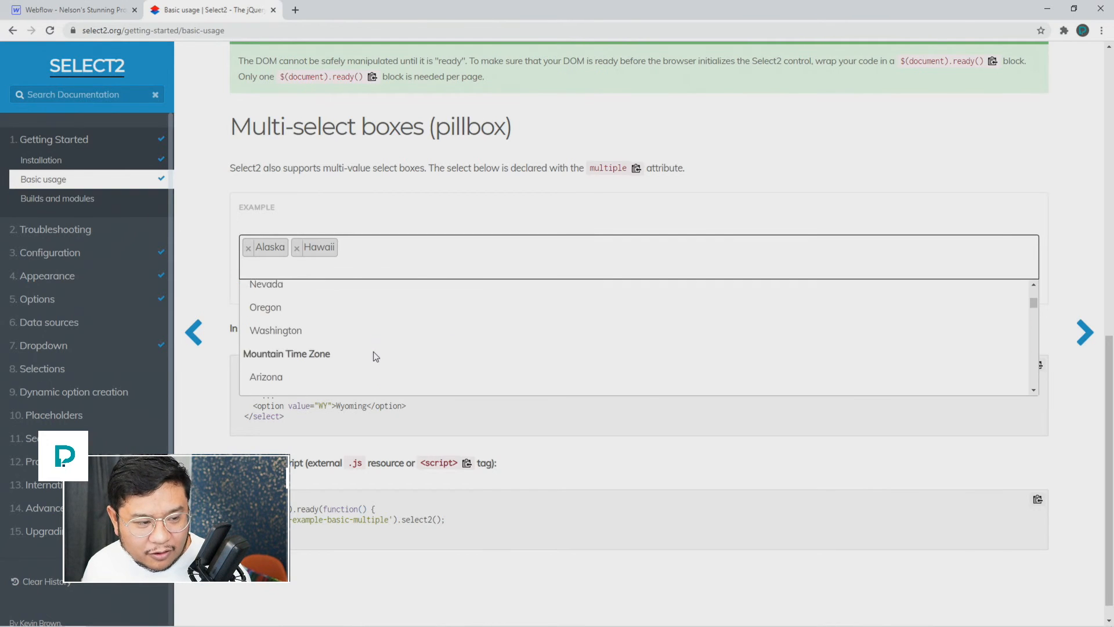
pyautogui.click(336, 339)
pyautogui.click(425, 247)
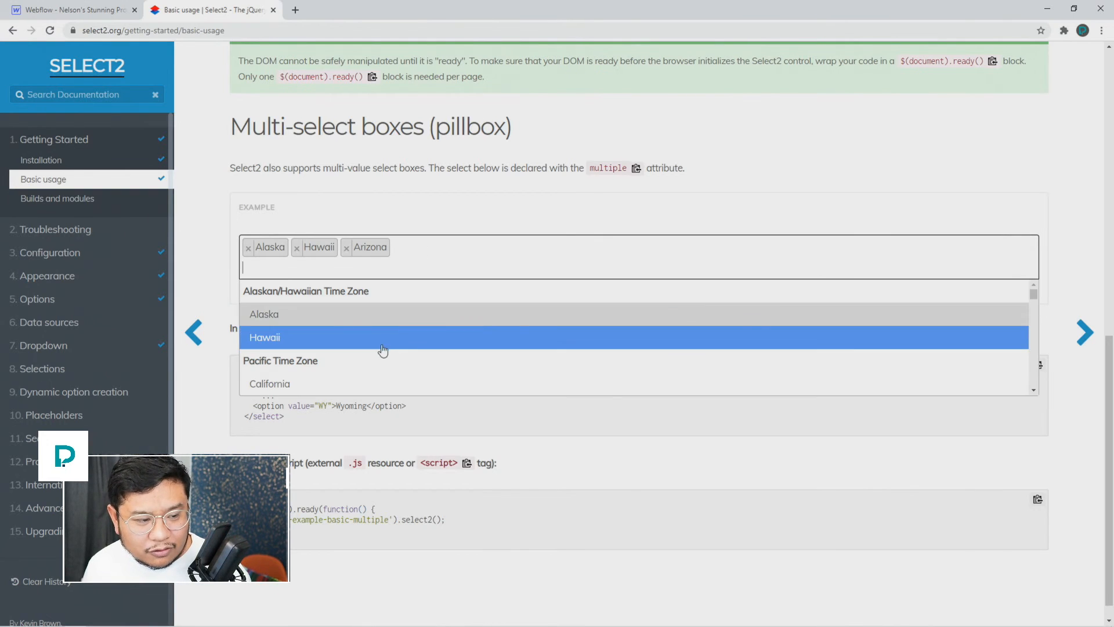
pyautogui.click(349, 384)
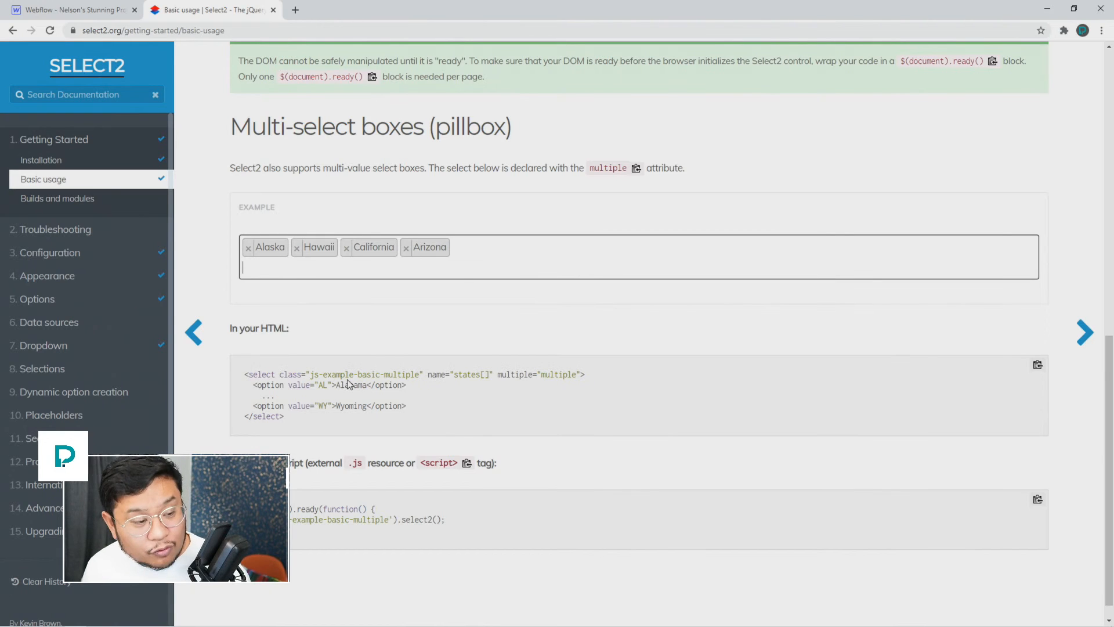
# Step: Remove and re-add California, then remove every state tag so the box is empty
pyautogui.click(474, 265)
pyautogui.click(374, 383)
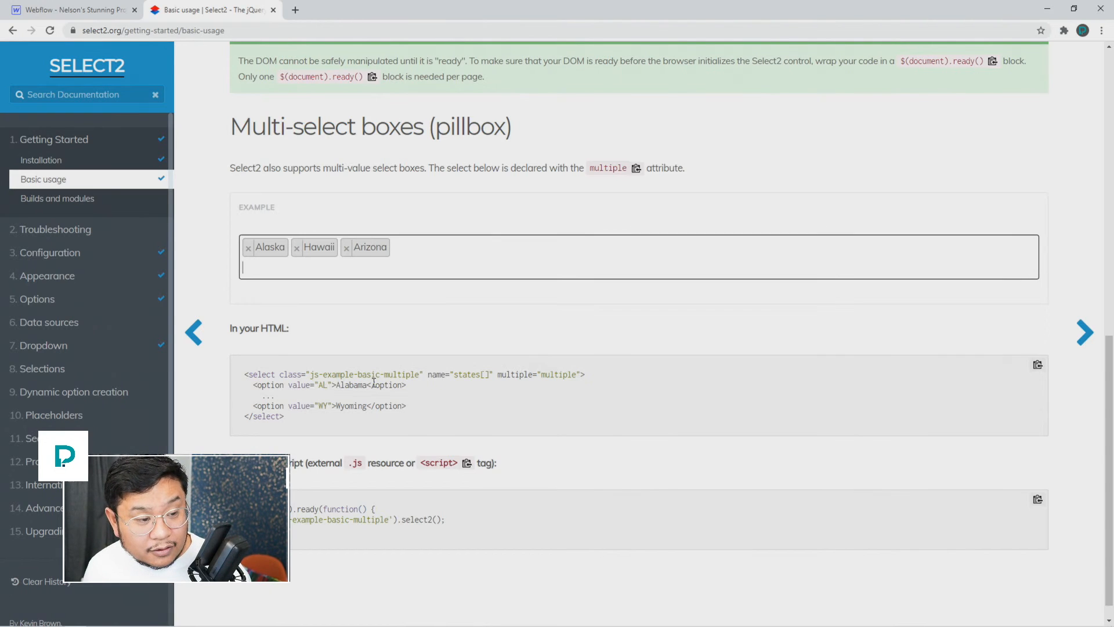
pyautogui.click(452, 260)
pyautogui.click(359, 382)
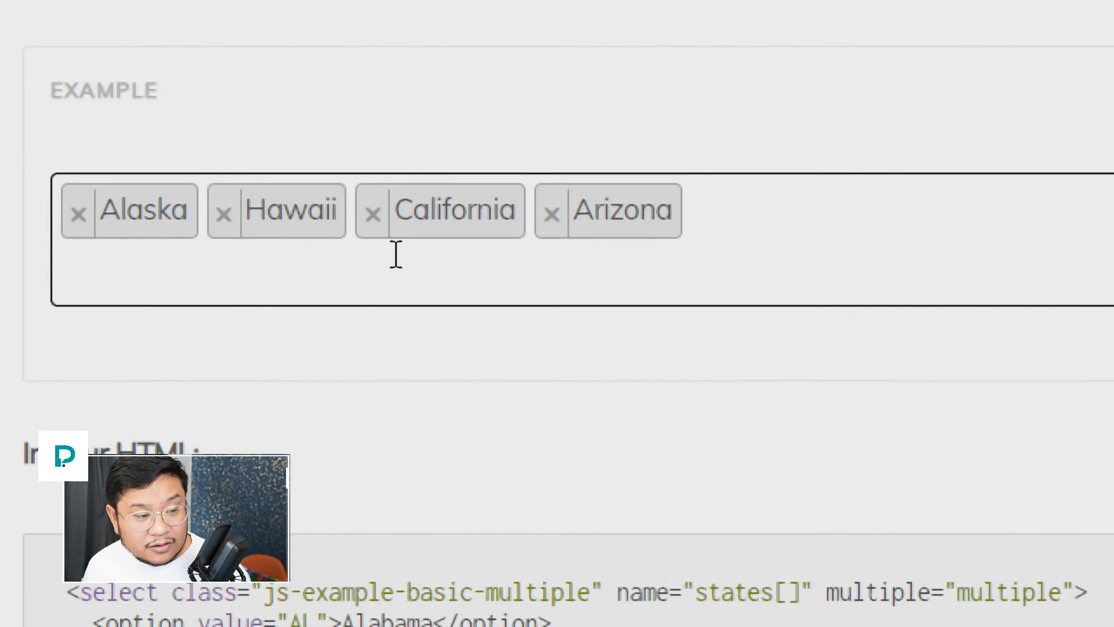
pyautogui.click(374, 215)
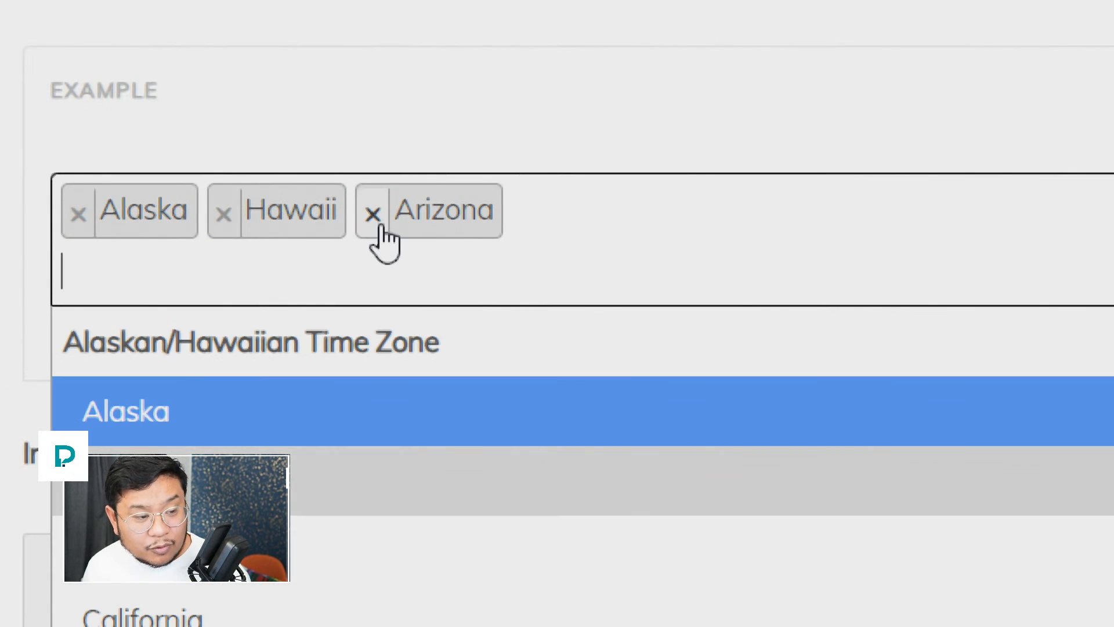
pyautogui.click(374, 215)
pyautogui.click(78, 215)
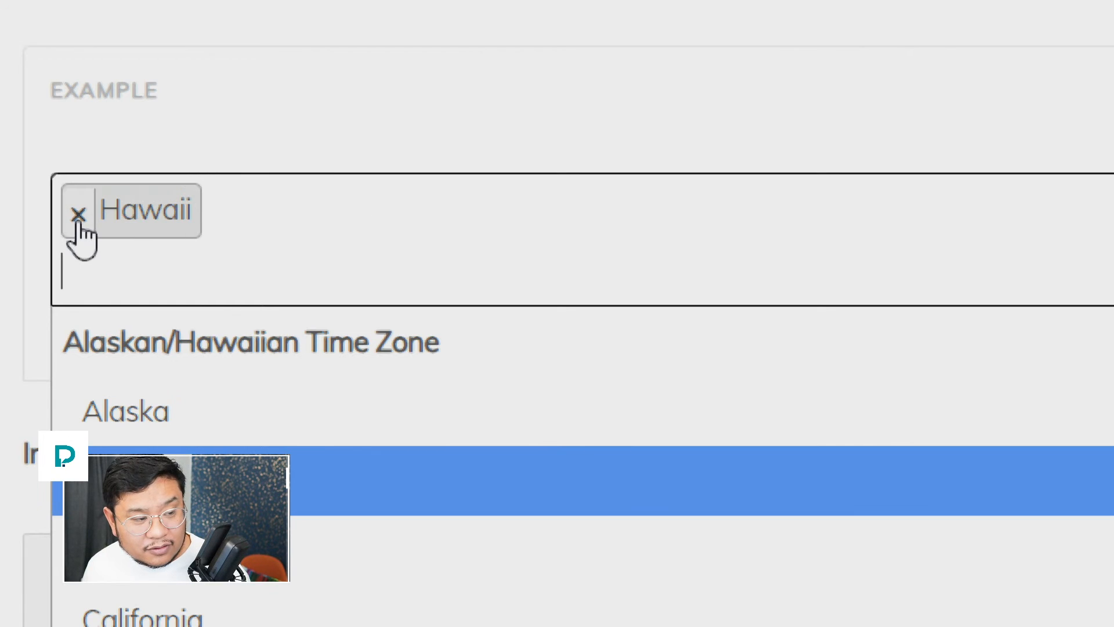
pyautogui.click(79, 214)
pyautogui.click(505, 87)
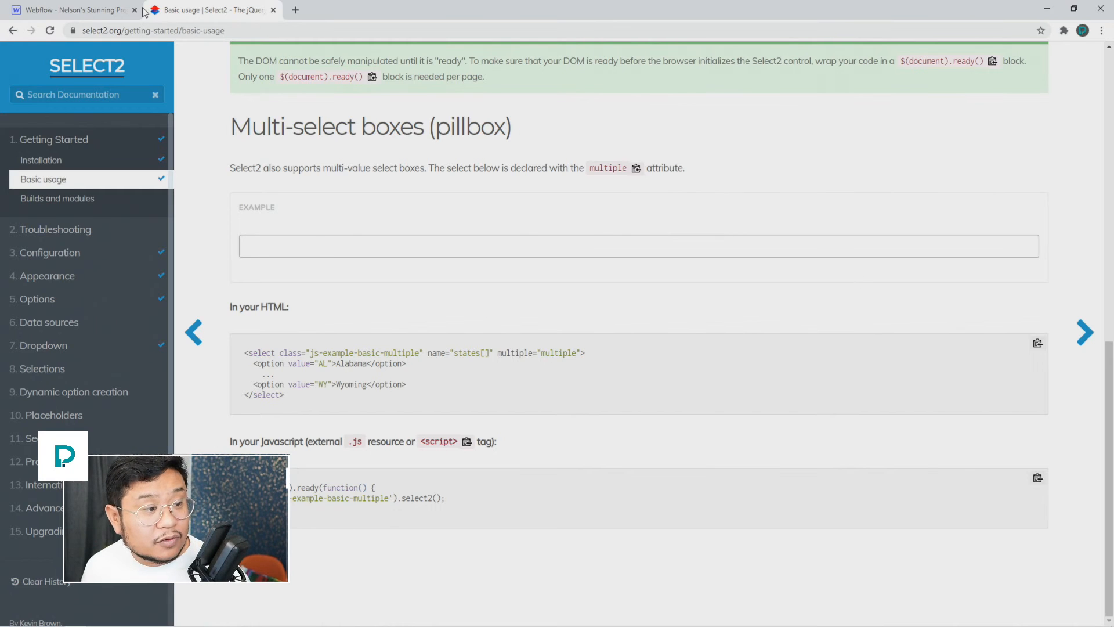
# Step: Back in Webflow, create the class my-select-field on the contact form's Select field
pyautogui.click(93, 11)
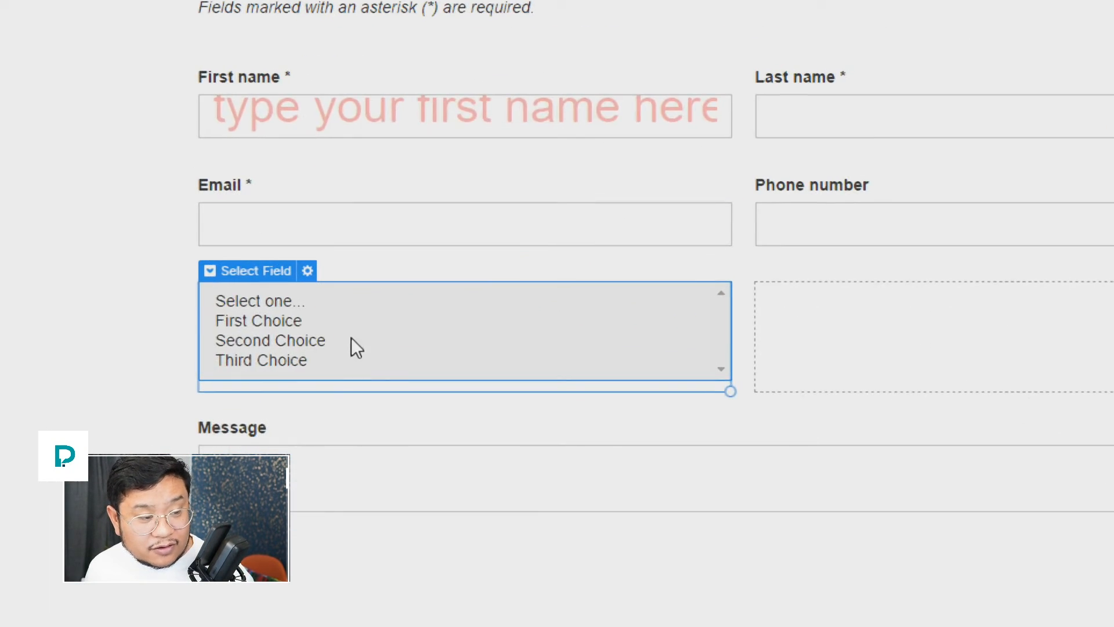
pyautogui.click(308, 271)
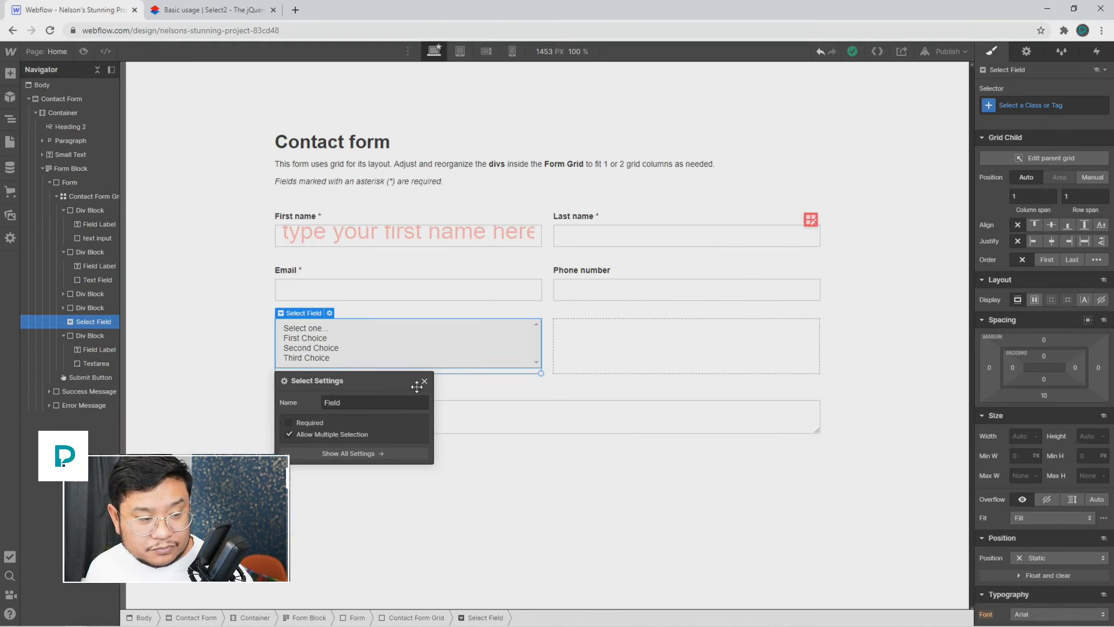
pyautogui.click(424, 381)
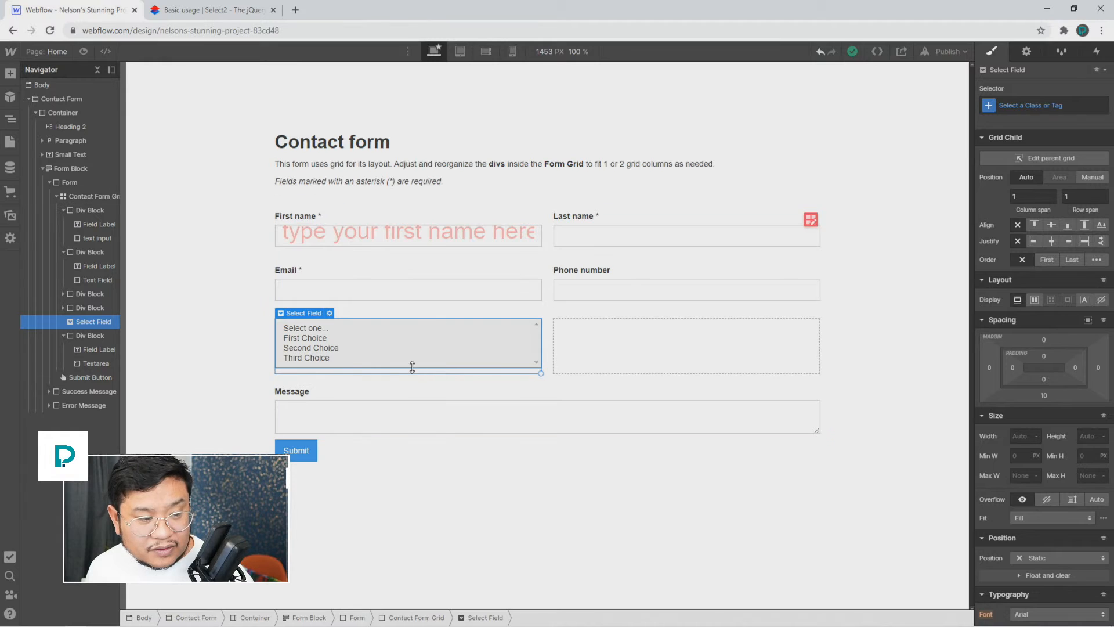
pyautogui.click(1027, 106)
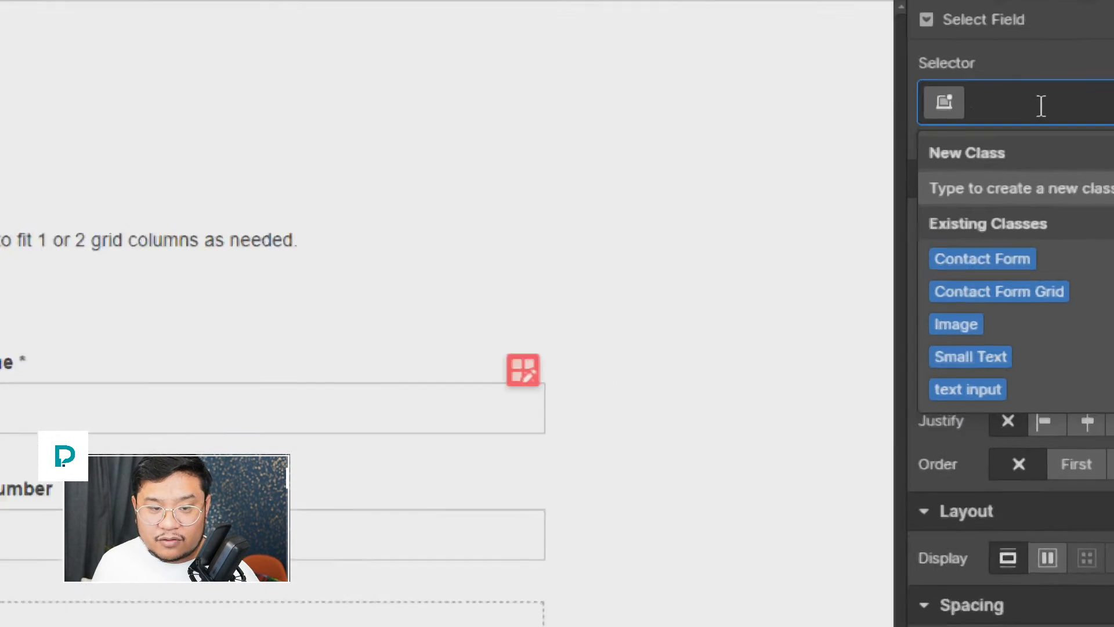
pyautogui.write('selec')
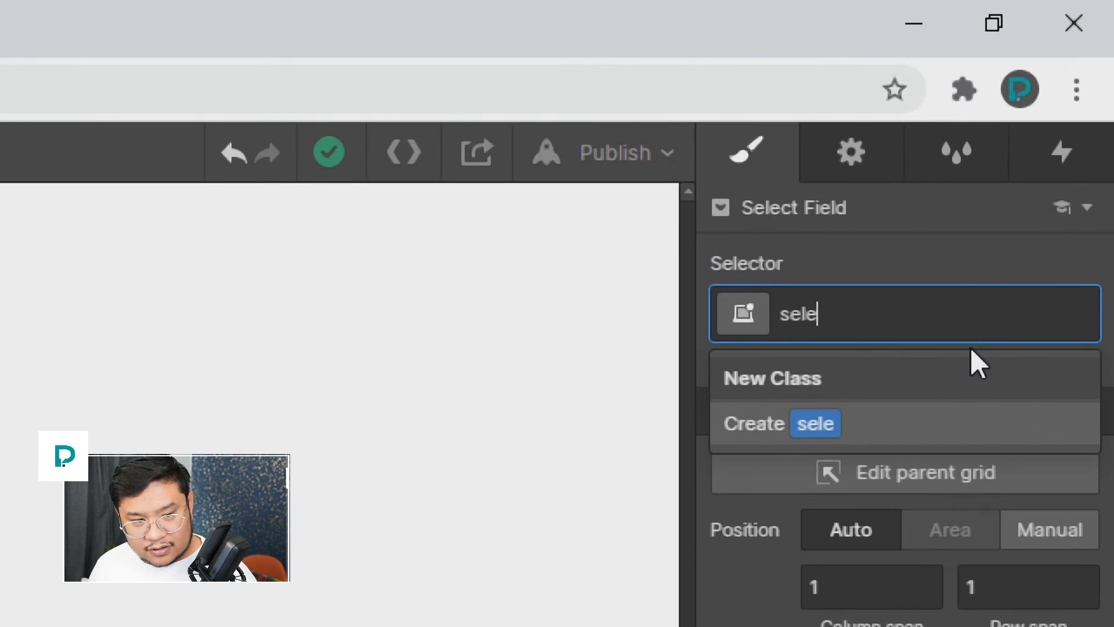
pyautogui.press('BackSpace')
pyautogui.press('BackSpace')
pyautogui.press('BackSpace')
pyautogui.press('BackSpace')
pyautogui.press('BackSpace')
pyautogui.write('my-select-')
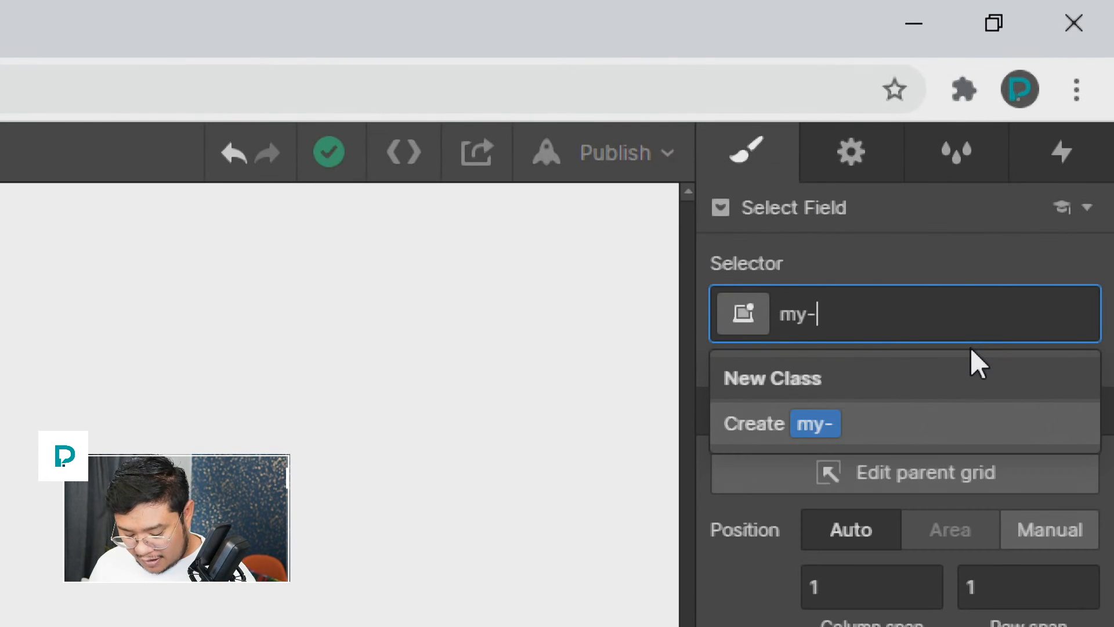
pyautogui.write('field')
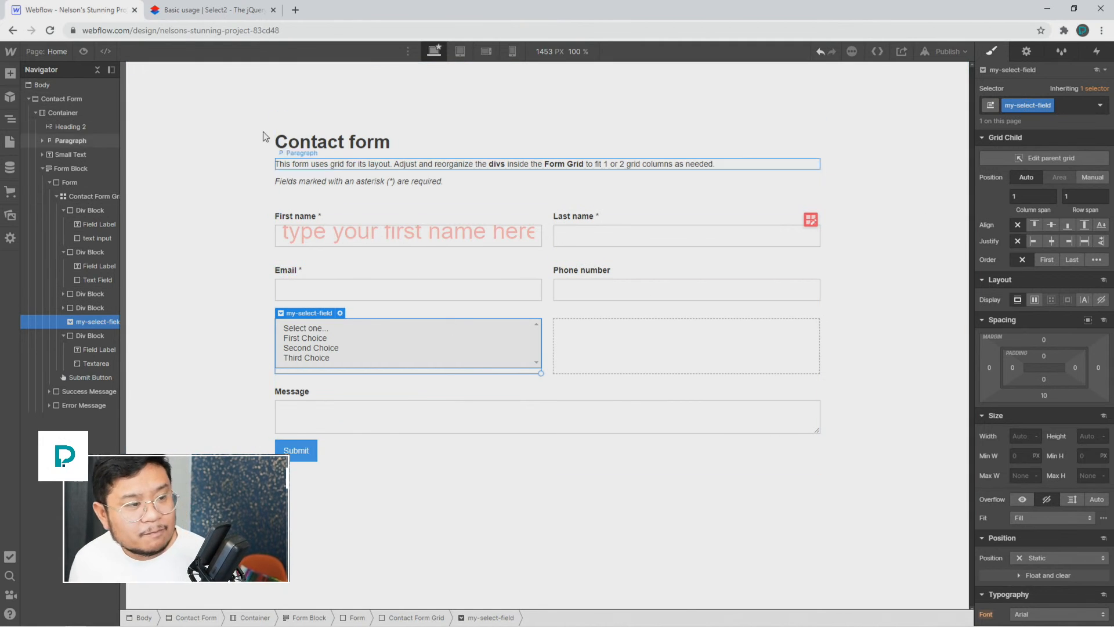
pyautogui.click(215, 11)
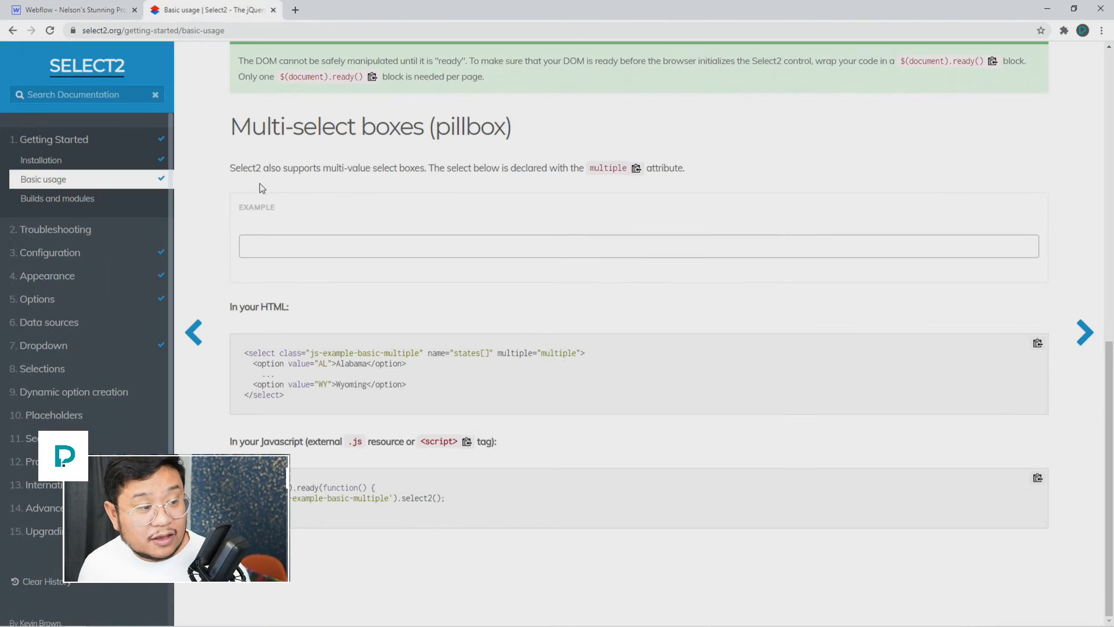
# Step: Copy the jsDelivr CDN stylesheet and script lines for select2 4.1.0-beta.1 from Installation
pyautogui.click(95, 166)
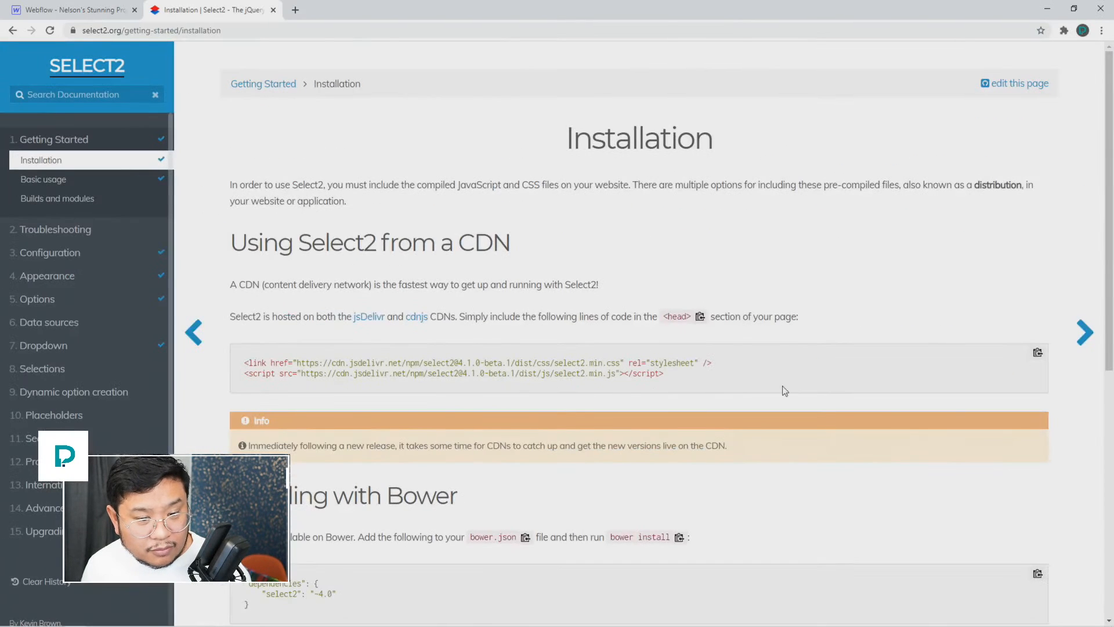
pyautogui.click(1038, 353)
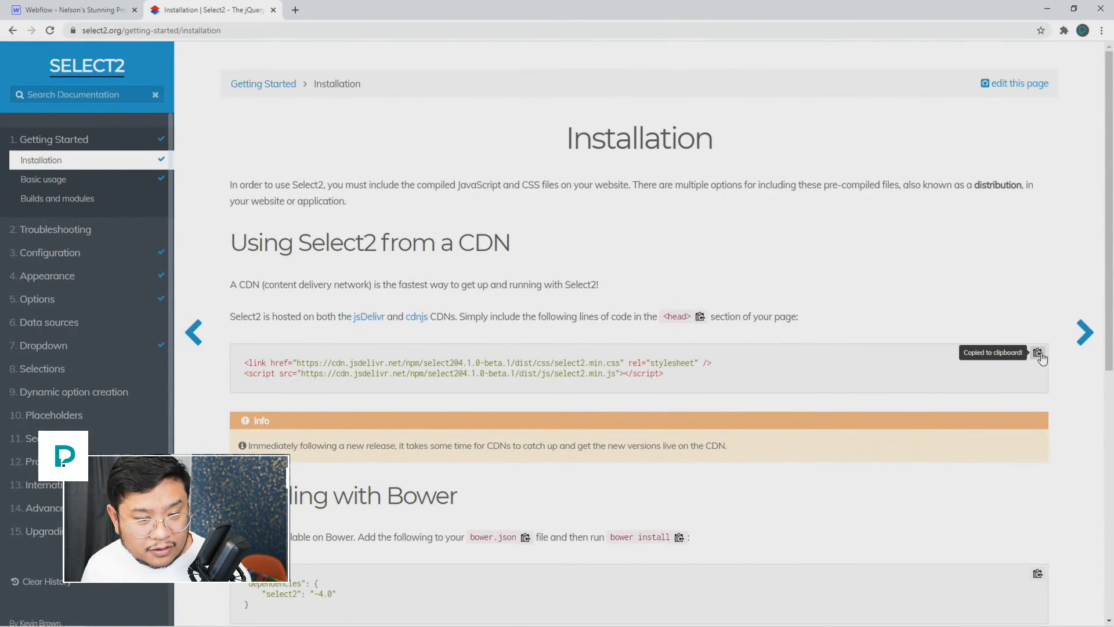
pyautogui.click(107, 12)
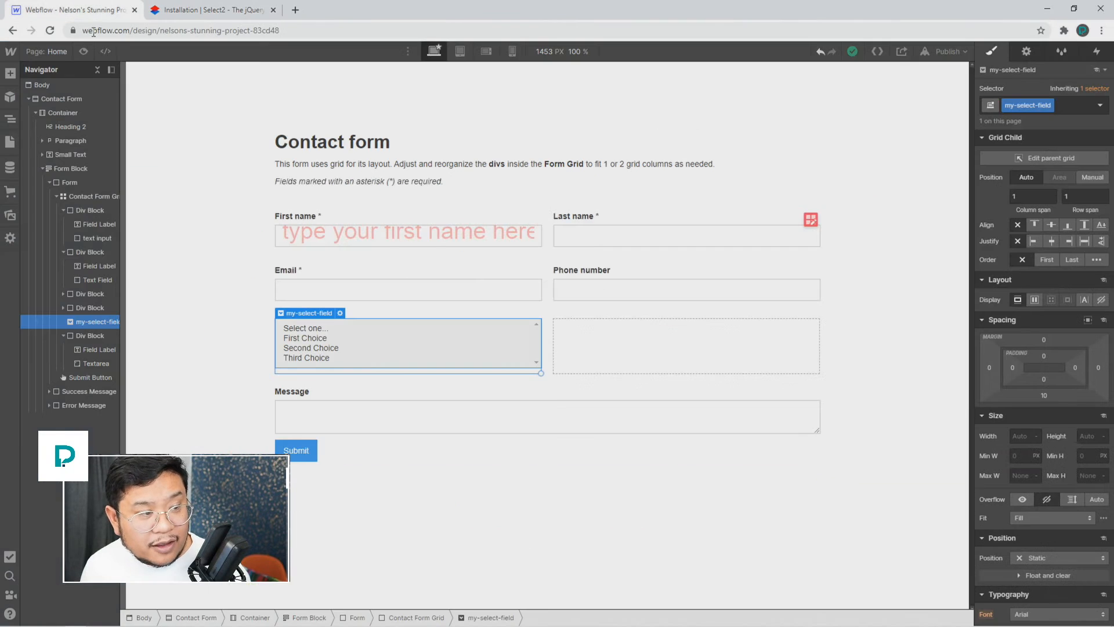
# Step: Paste the Select2 CDN lines into the Home page's Inside <head> tag code and save
pyautogui.click(57, 53)
pyautogui.click(155, 138)
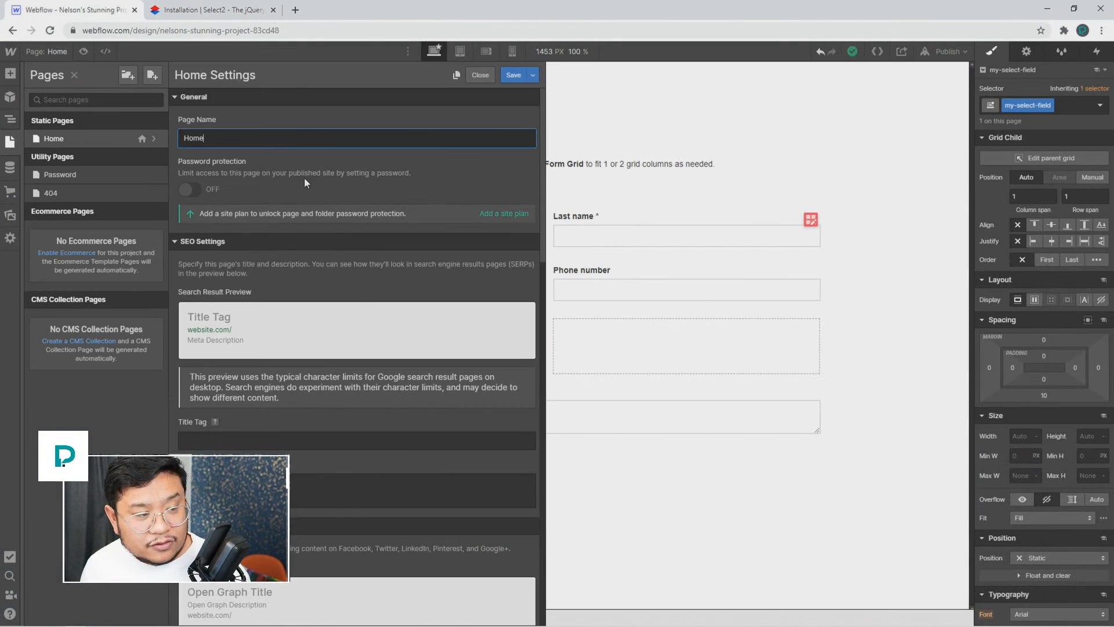
pyautogui.scroll(-8, 375, 330)
pyautogui.scroll(-4, 372, 329)
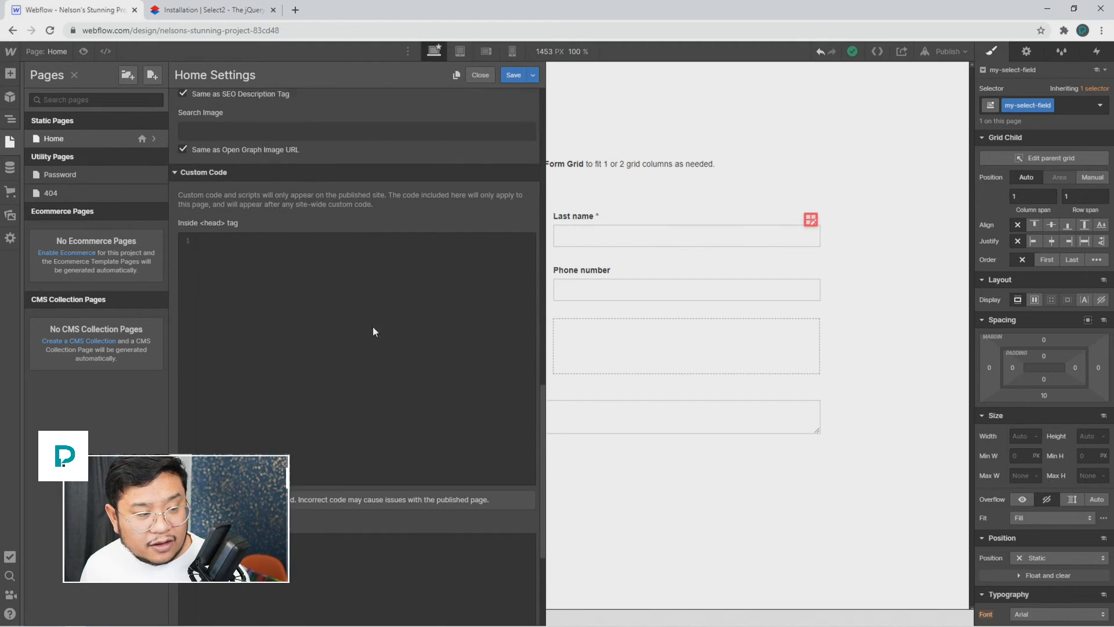
pyautogui.click(303, 314)
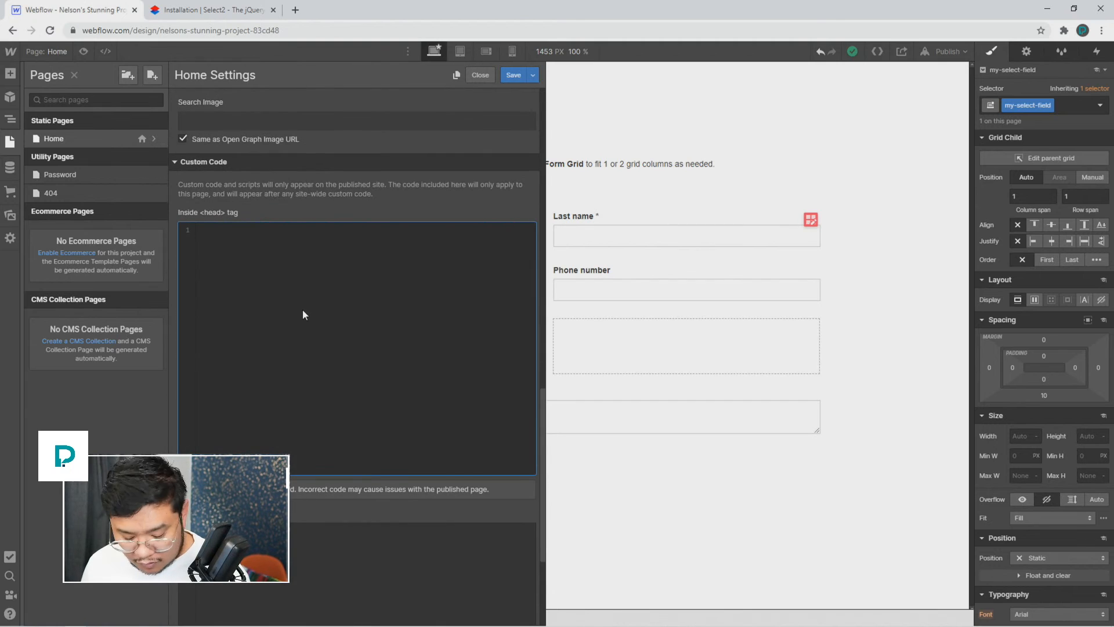
pyautogui.hotkey('ctrl', 'v')
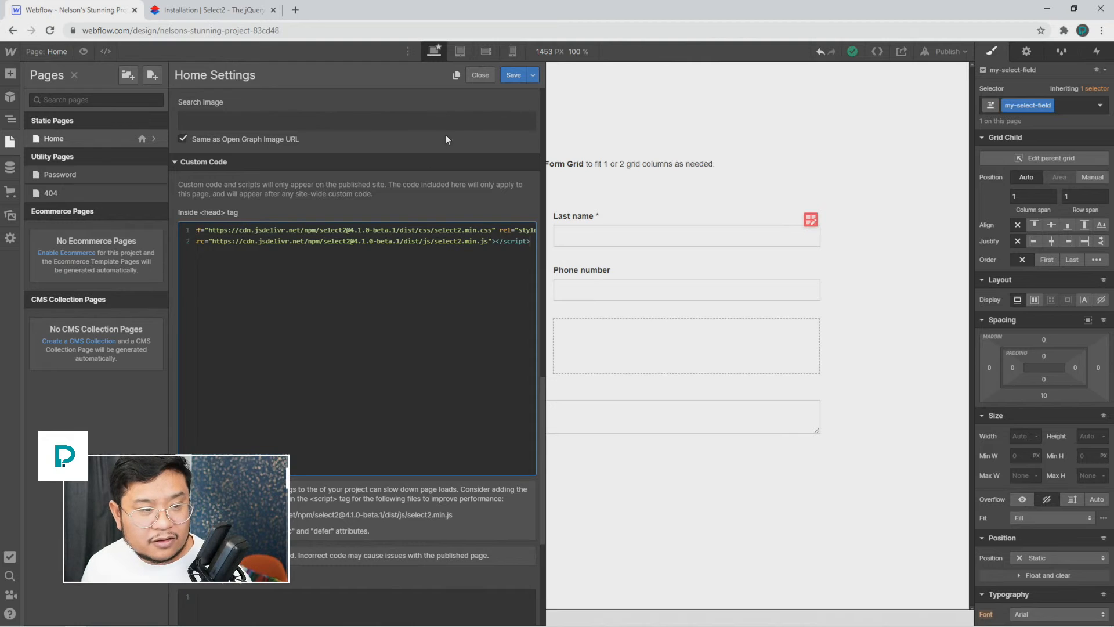
pyautogui.click(512, 76)
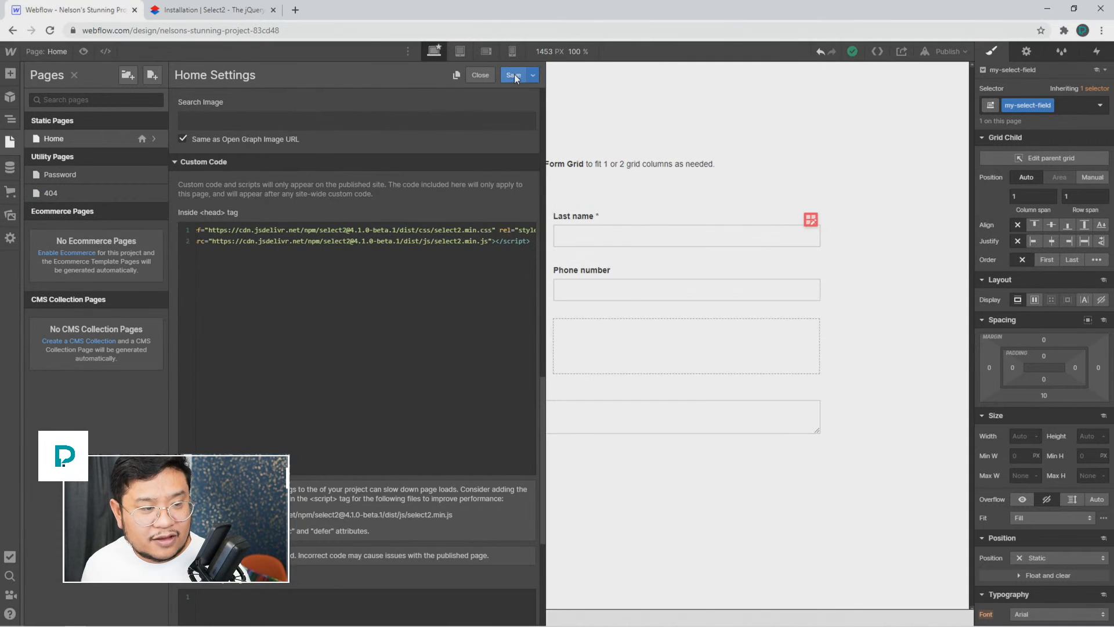
pyautogui.click(513, 76)
pyautogui.click(242, 16)
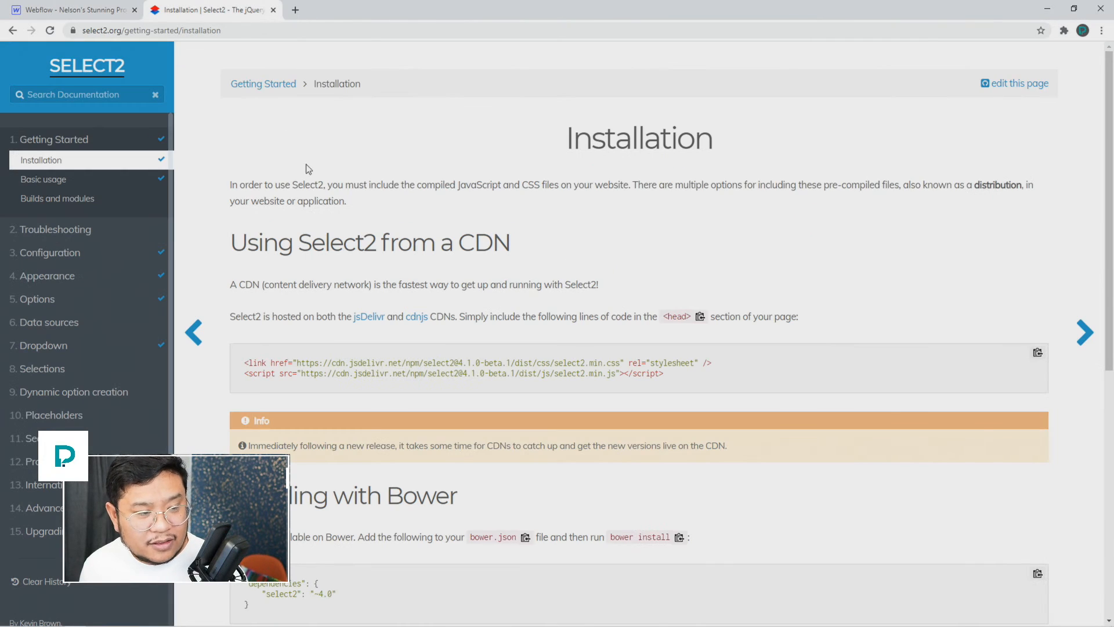
# Step: Open the Select2 Basic usage page and scroll to the Multi-select boxes example
pyautogui.scroll(-1, 419, 279)
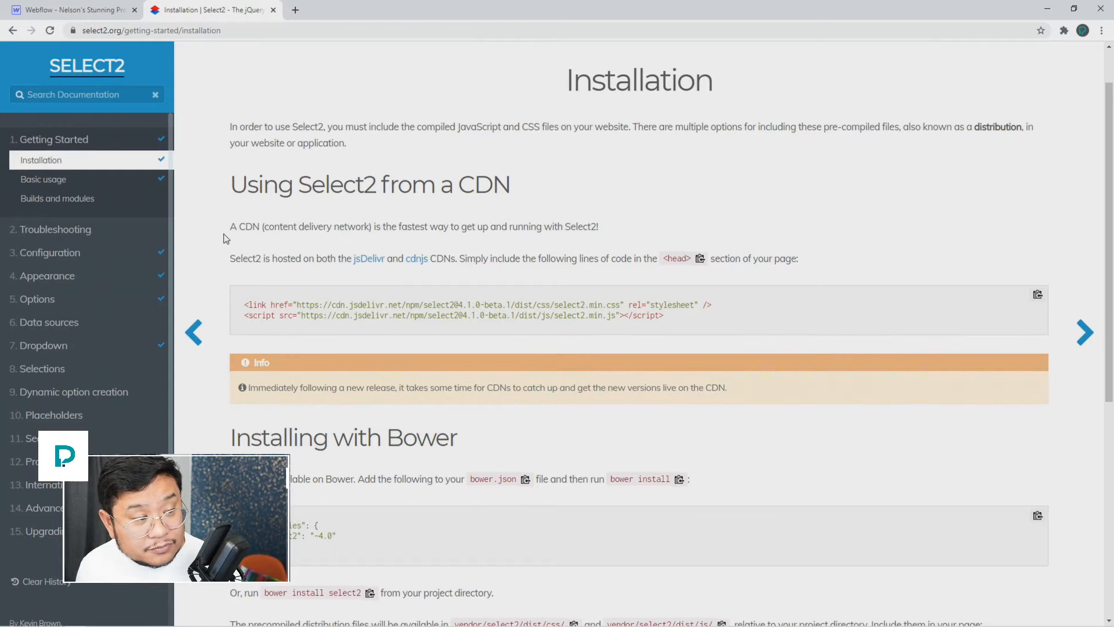
pyautogui.scroll(-7, 226, 239)
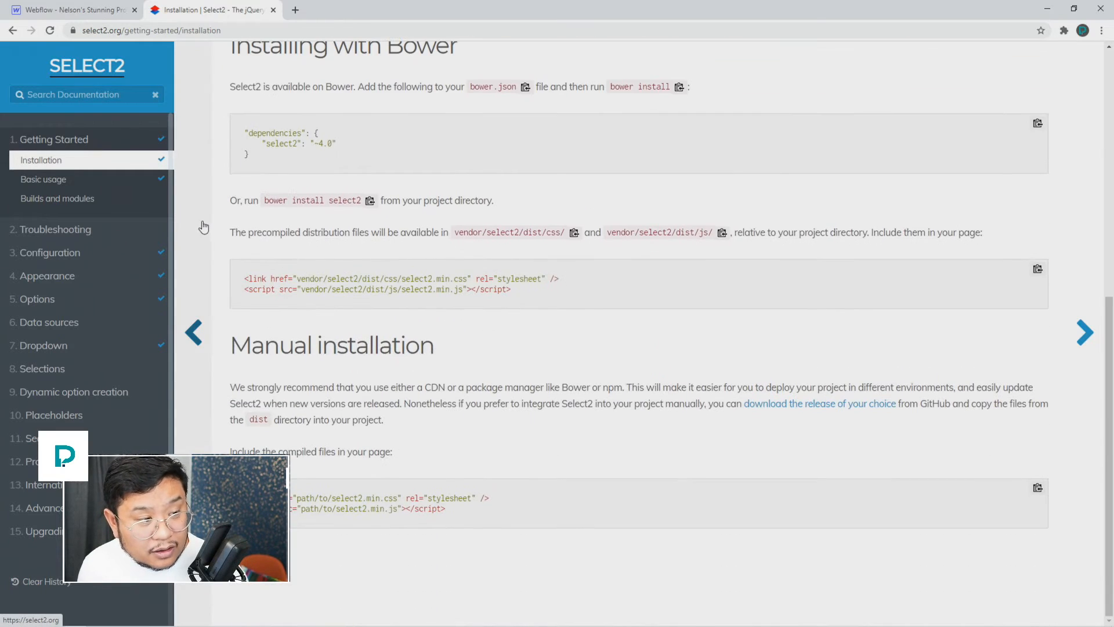
pyautogui.click(73, 180)
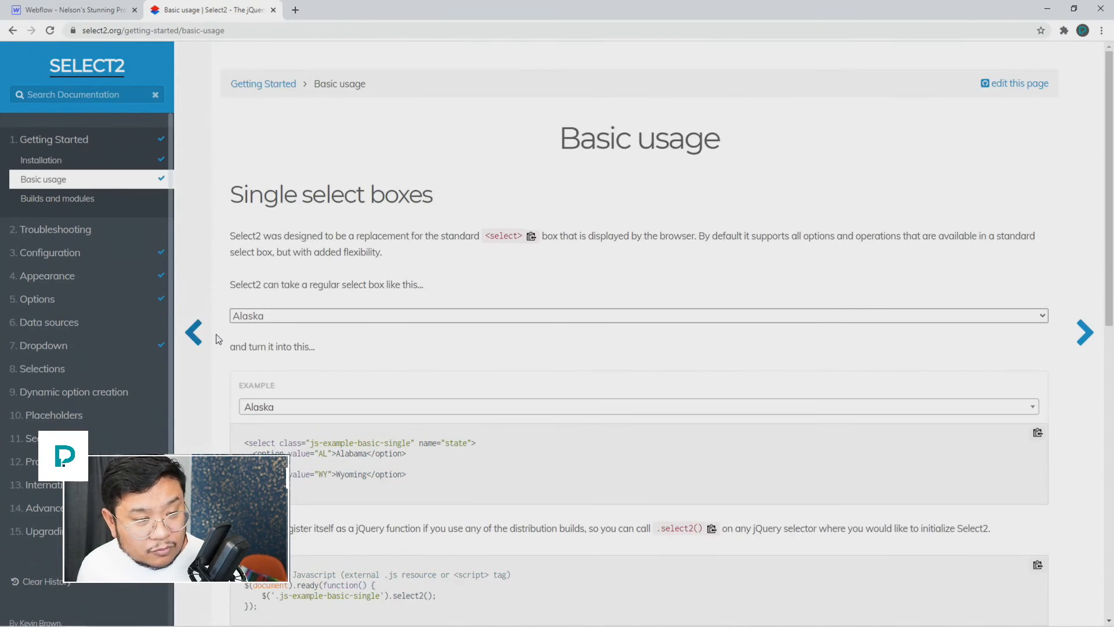
pyautogui.scroll(-10, 232, 348)
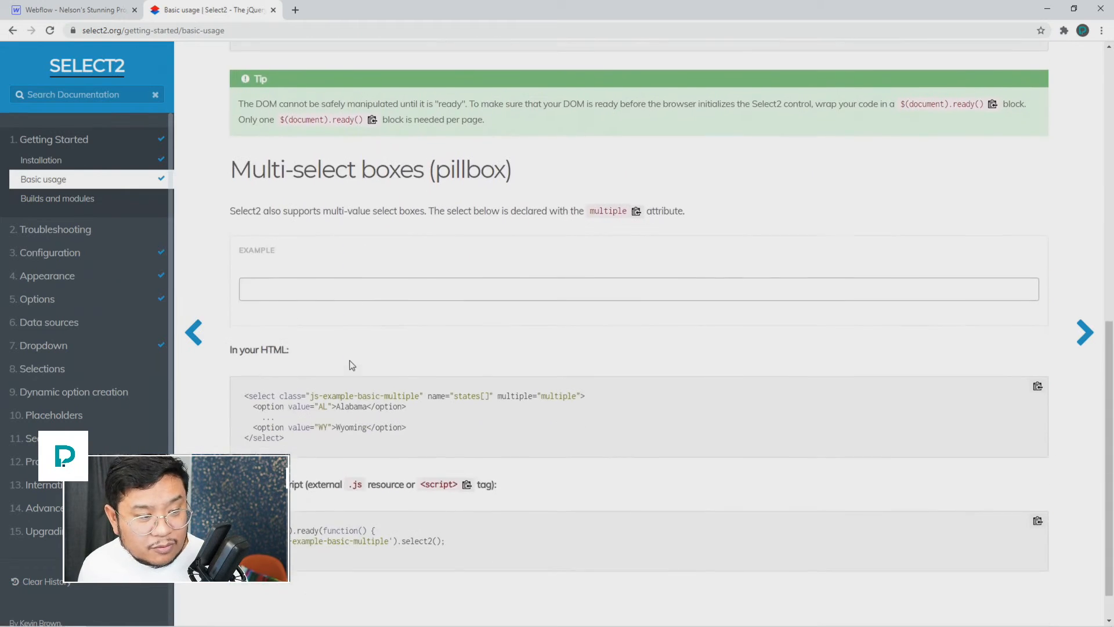
pyautogui.scroll(-1, 352, 364)
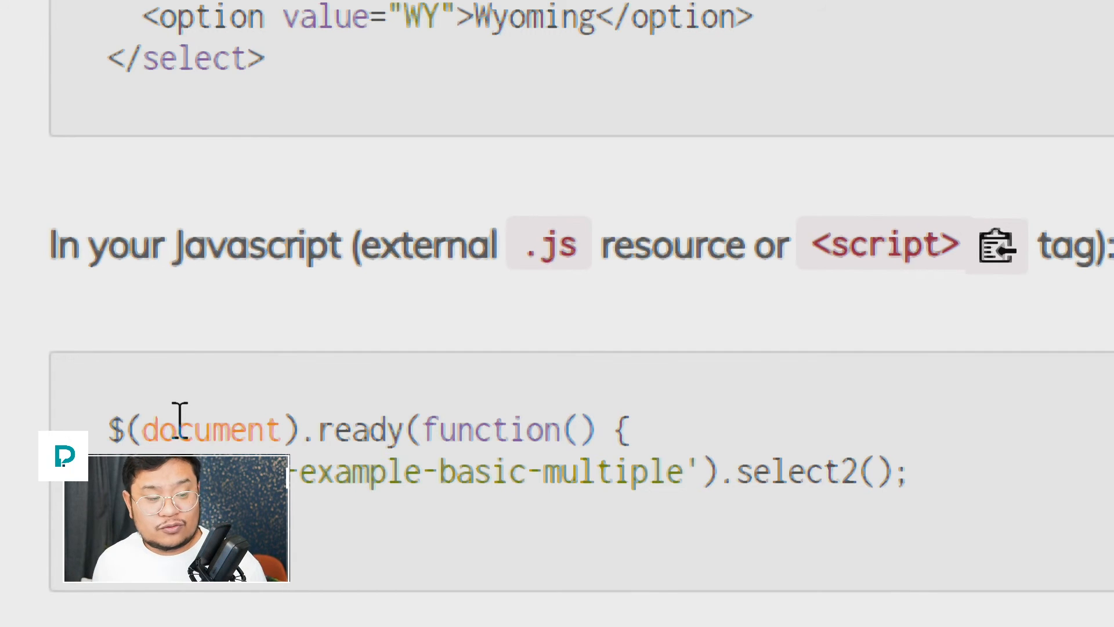
# Step: Select and copy the $('.js-example-basic-multiple').select2() init snippet, resetting the page zoom
pyautogui.moveTo(178, 429); pyautogui.dragTo(626, 419)
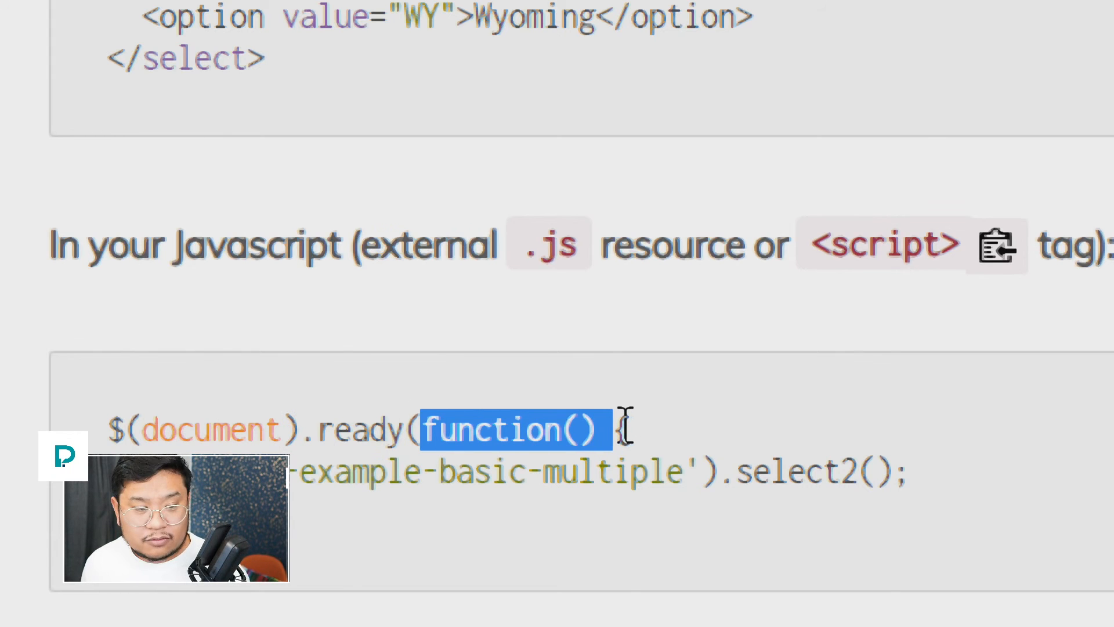
pyautogui.click(364, 566)
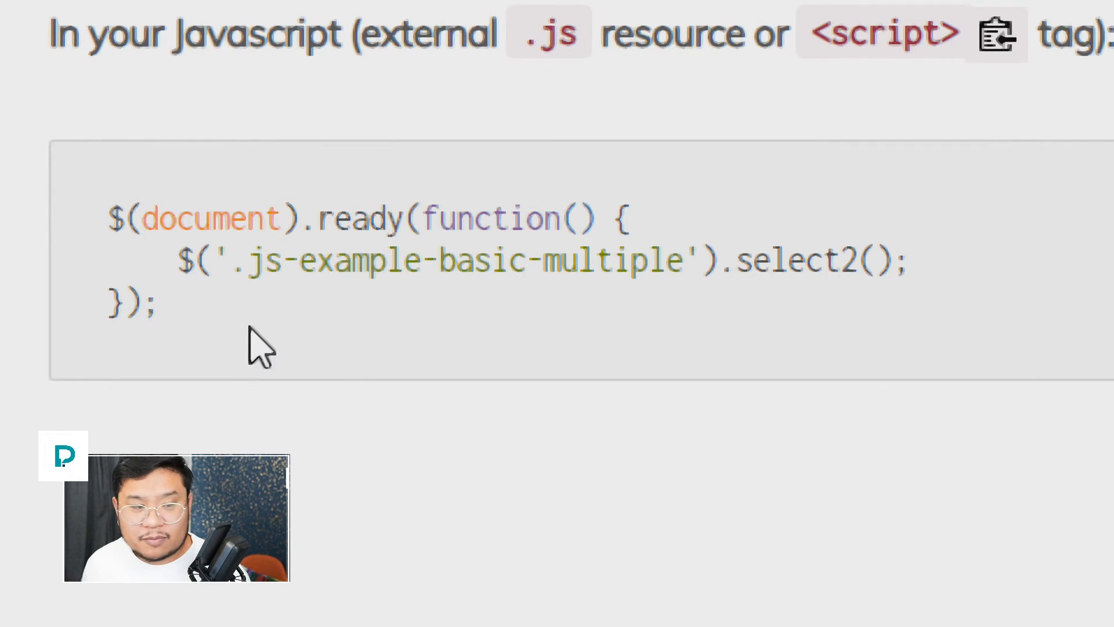
pyautogui.moveTo(178, 255); pyautogui.dragTo(728, 255)
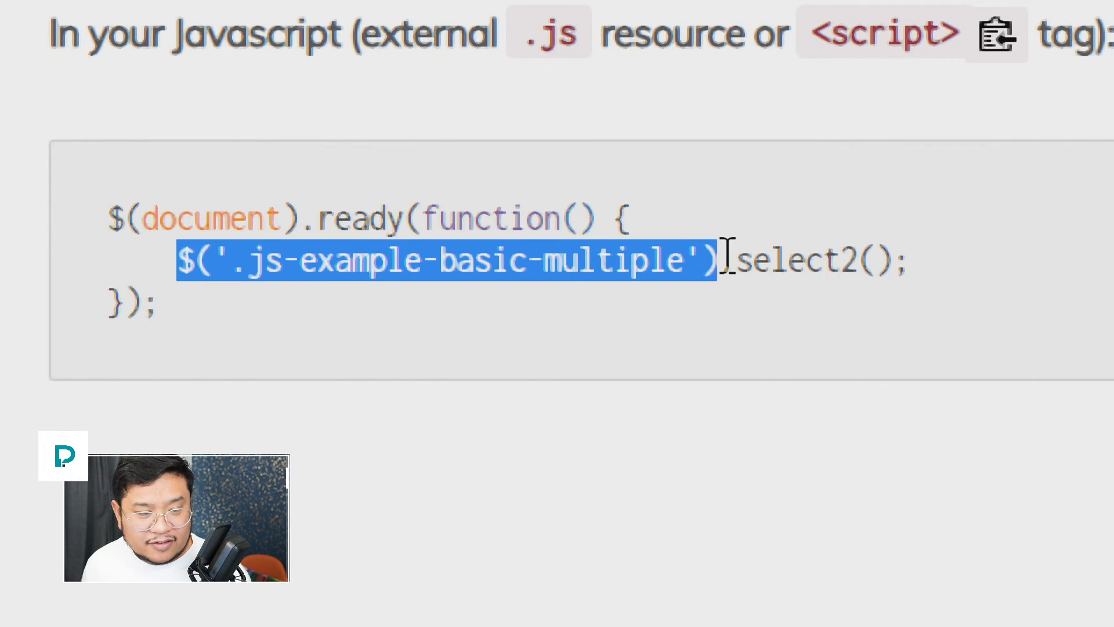
pyautogui.click(791, 266)
pyautogui.moveTo(717, 264); pyautogui.dragTo(900, 259)
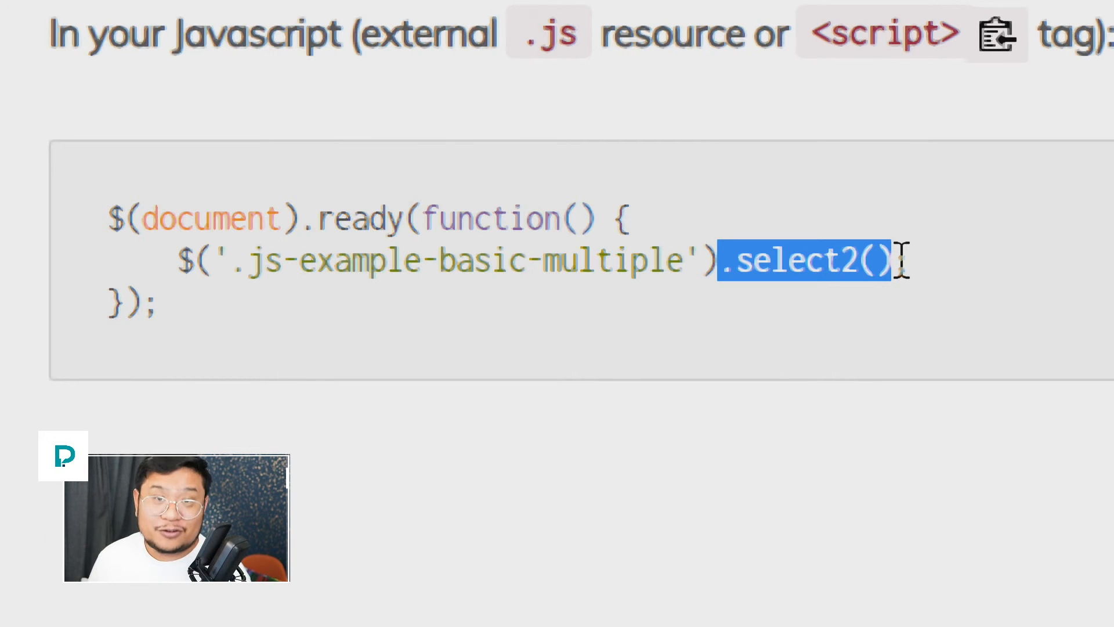
pyautogui.moveTo(703, 260); pyautogui.dragTo(229, 260)
pyautogui.moveTo(159, 310); pyautogui.dragTo(113, 226)
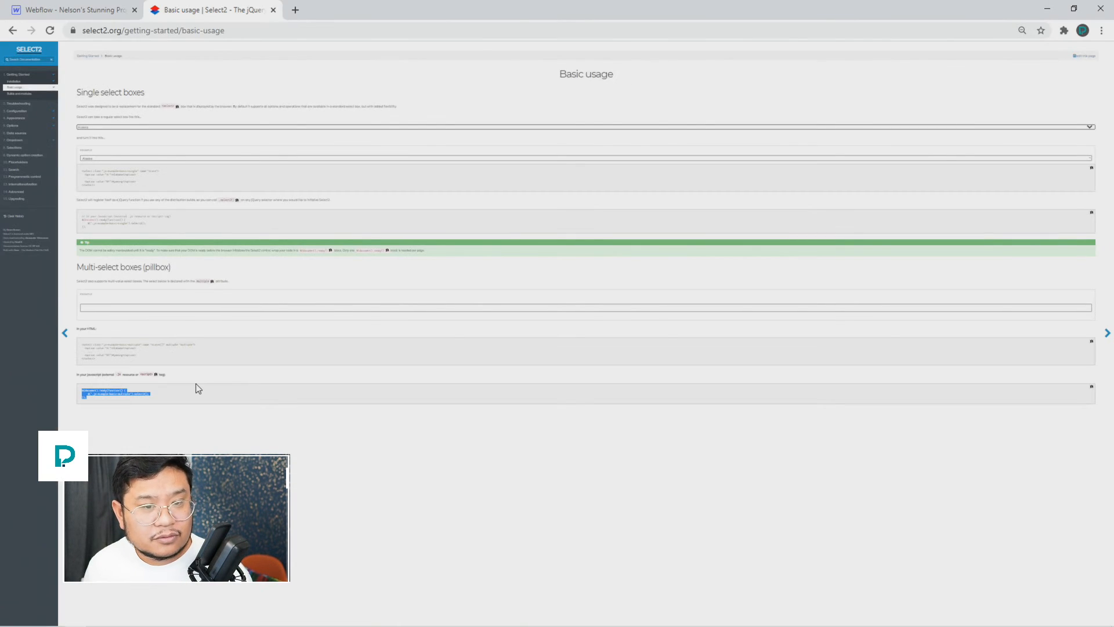
pyautogui.hotkey('ctrl', '+')
pyautogui.hotkey('ctrl', '+')
pyautogui.hotkey('ctrl', '+')
pyautogui.hotkey('ctrl', '+')
pyautogui.hotkey('ctrl', '+')
pyautogui.hotkey('ctrl', '+')
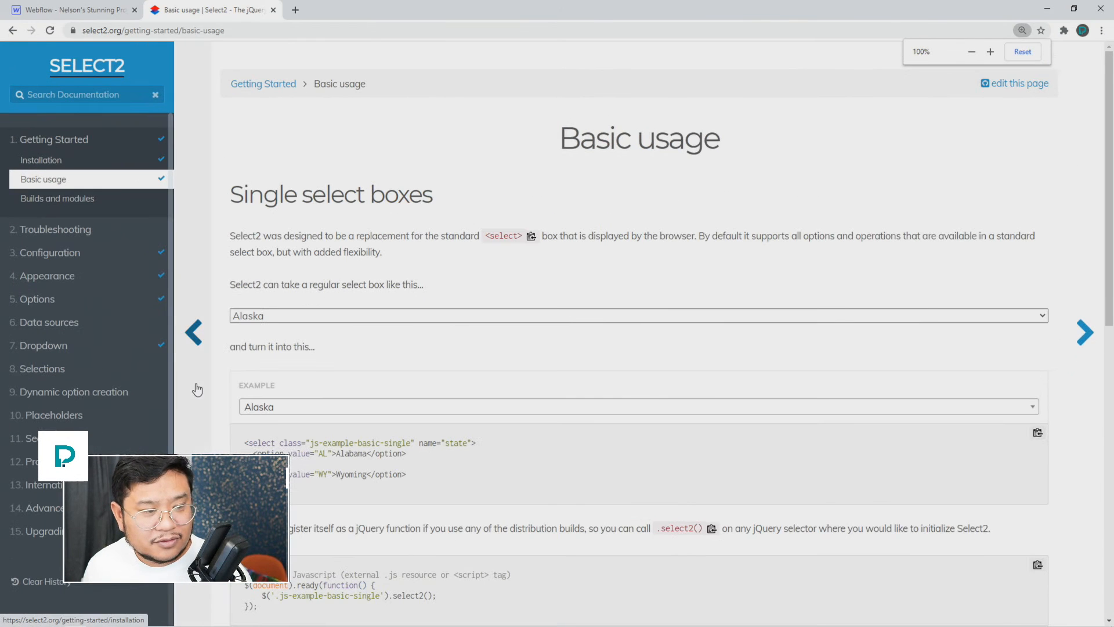
pyautogui.click(105, 12)
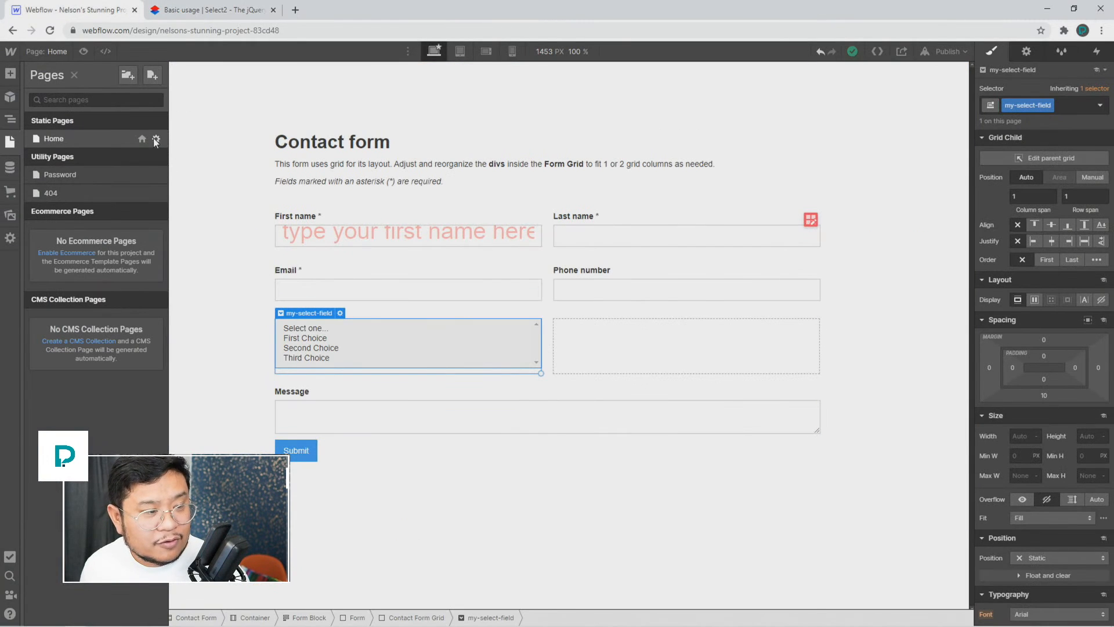
# Step: Paste the init snippet into the Home page's Before </body> tag code, wrapped in <script> tags
pyautogui.click(154, 139)
pyautogui.scroll(-5, 350, 460)
pyautogui.scroll(-10, 348, 457)
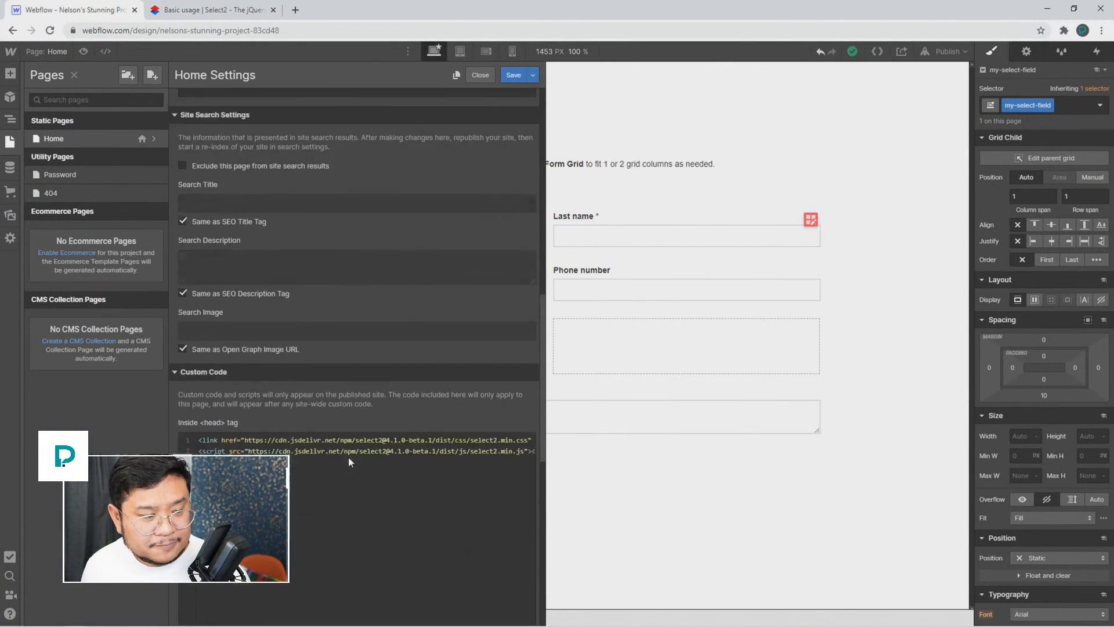
pyautogui.click(304, 392)
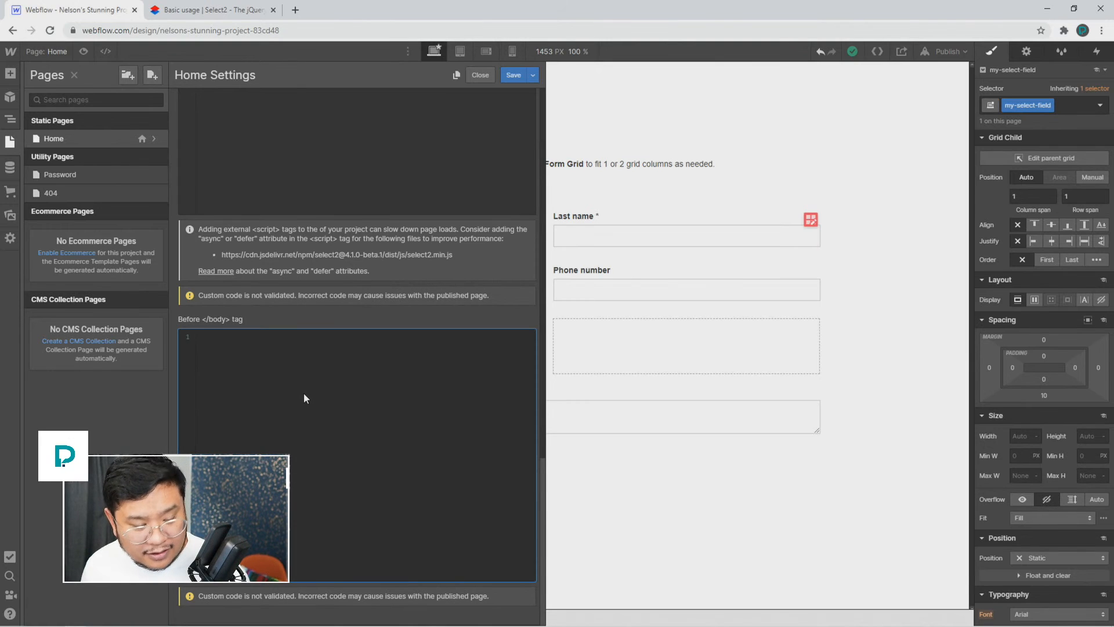
pyautogui.hotkey('ctrl', 'v')
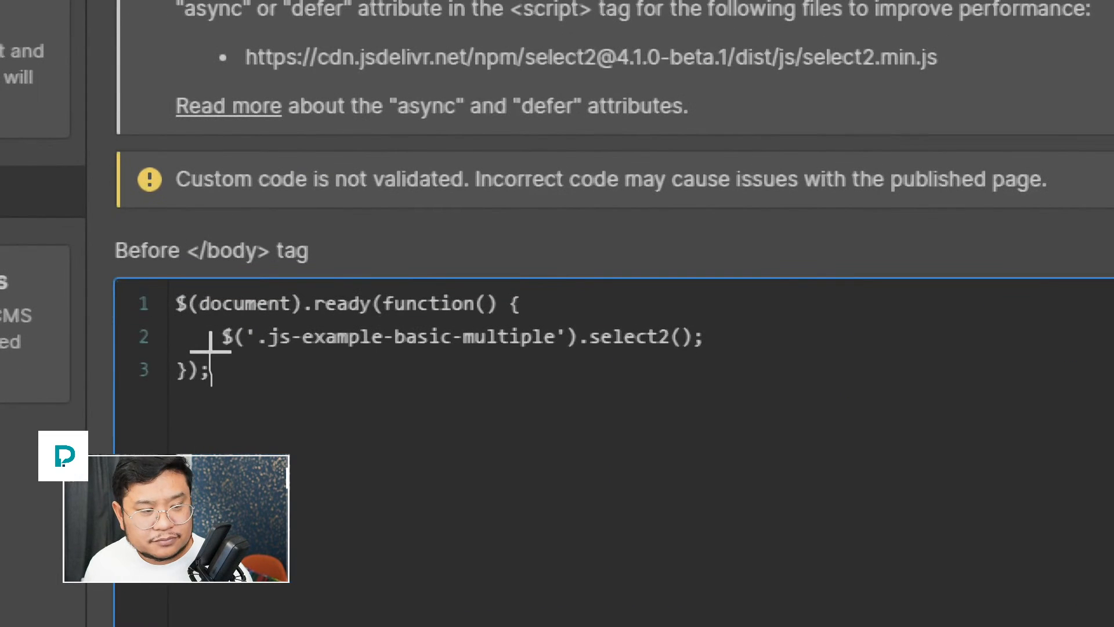
pyautogui.click(177, 303)
pyautogui.press('Return')
pyautogui.press('Up')
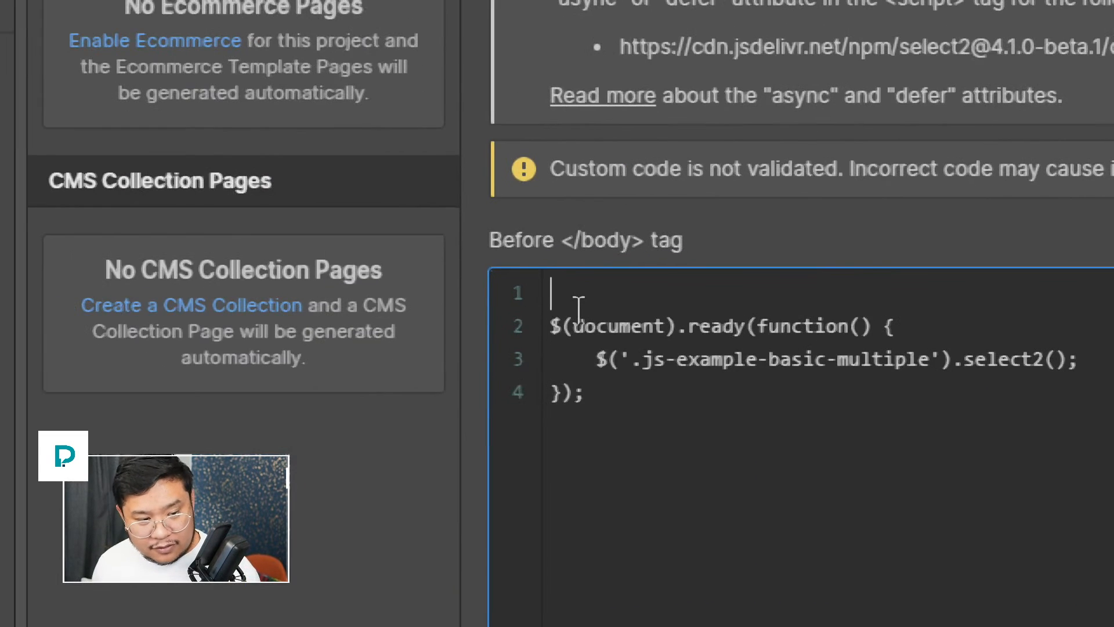
pyautogui.write('<script>')
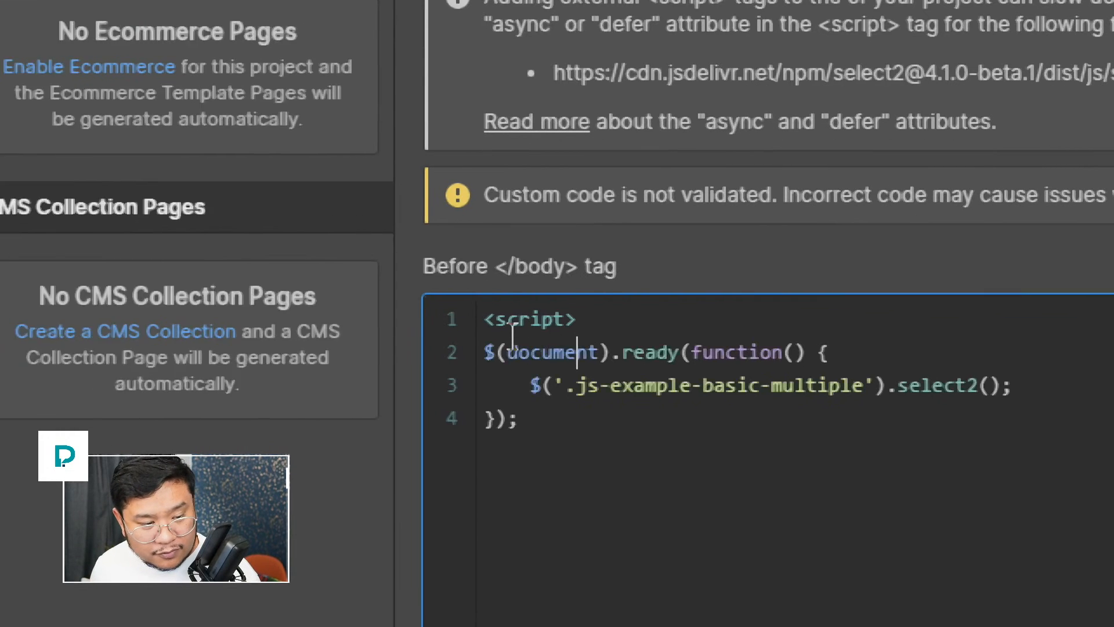
pyautogui.press('Down')
pyautogui.press('Down')
pyautogui.press('Down')
pyautogui.press('Return')
pyautogui.write('</script>')
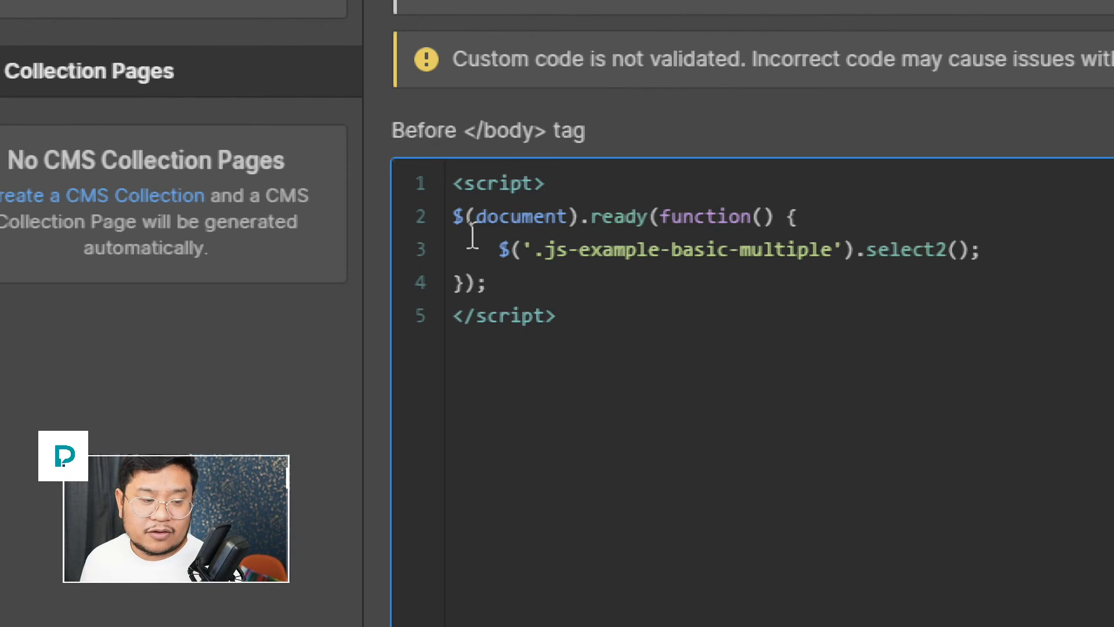
# Step: Change the snippet's selector from .js-example-basic-multiple to .my-select-field
pyautogui.moveTo(476, 226); pyautogui.dragTo(639, 204)
pyautogui.doubleClick(689, 219)
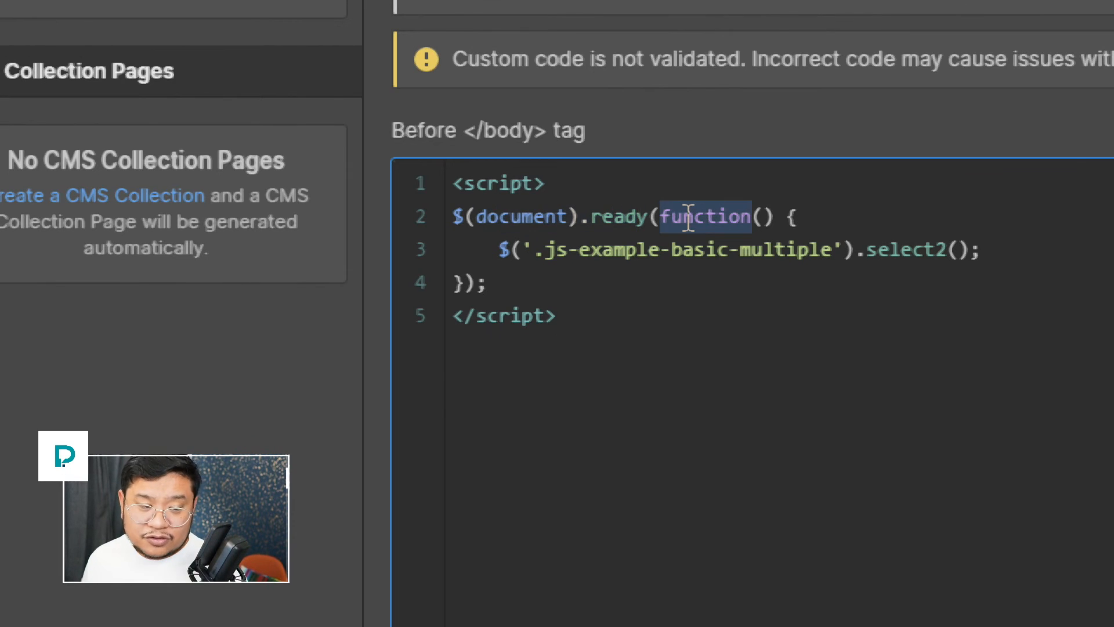
pyautogui.moveTo(833, 250); pyautogui.dragTo(545, 250)
pyautogui.write('my-select-')
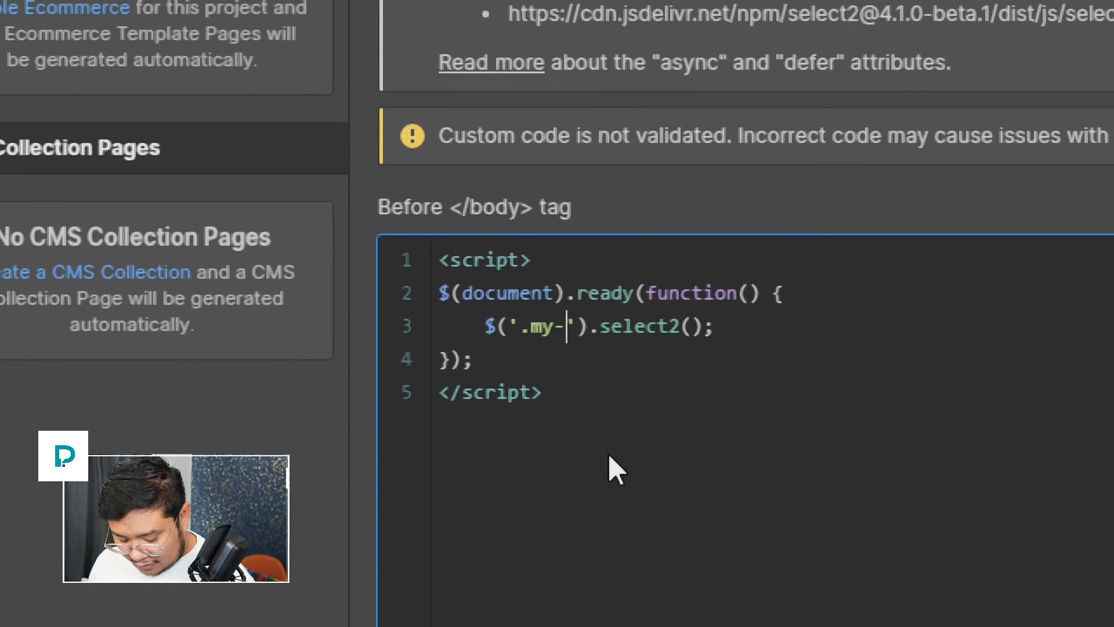
pyautogui.write('field')
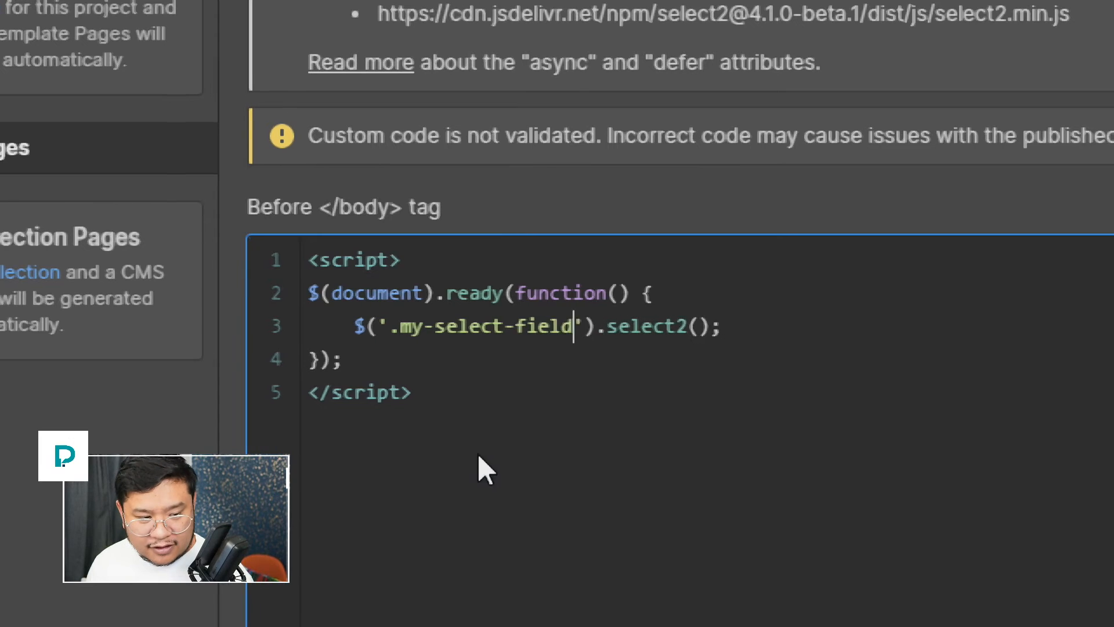
pyautogui.press('Right')
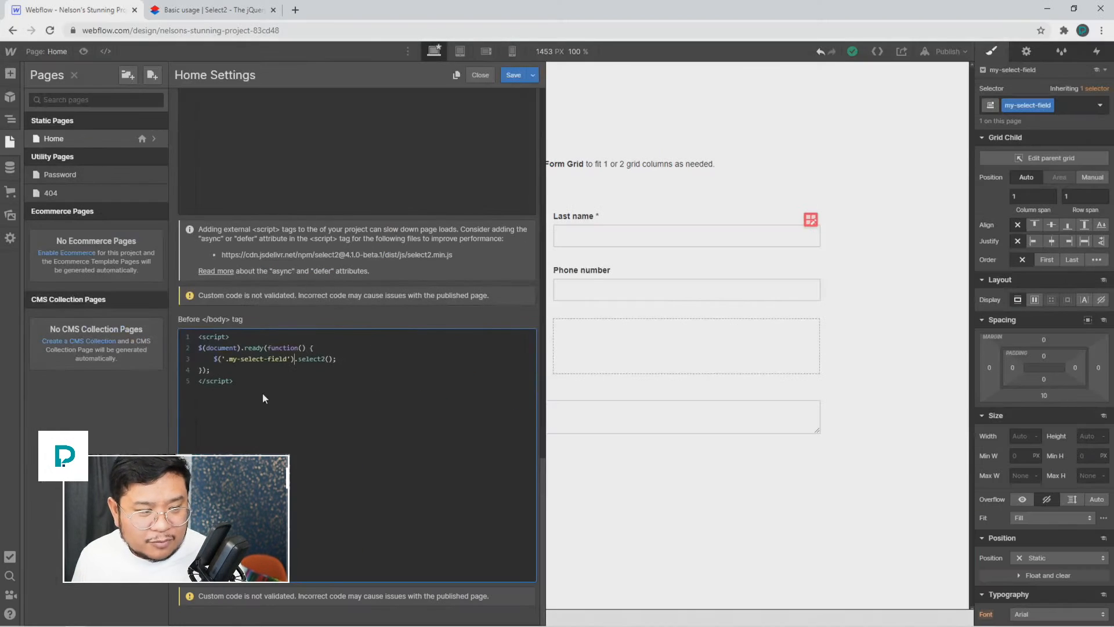
# Step: Save the Home page code, publish to the webflow.io domain, and open the live site
pyautogui.click(513, 74)
pyautogui.click(946, 51)
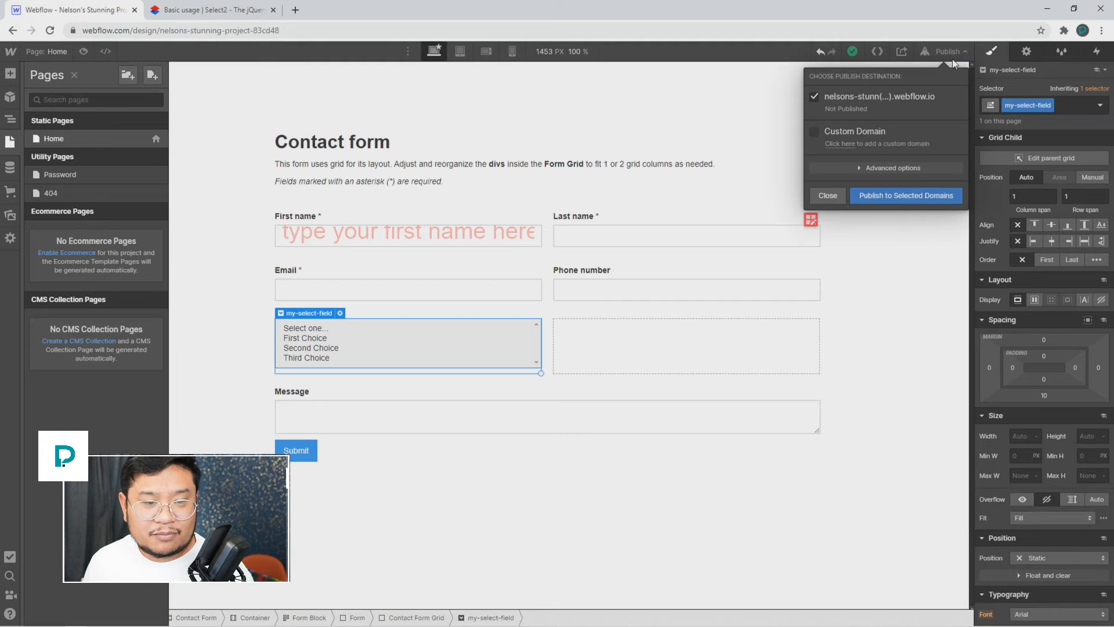
pyautogui.click(901, 196)
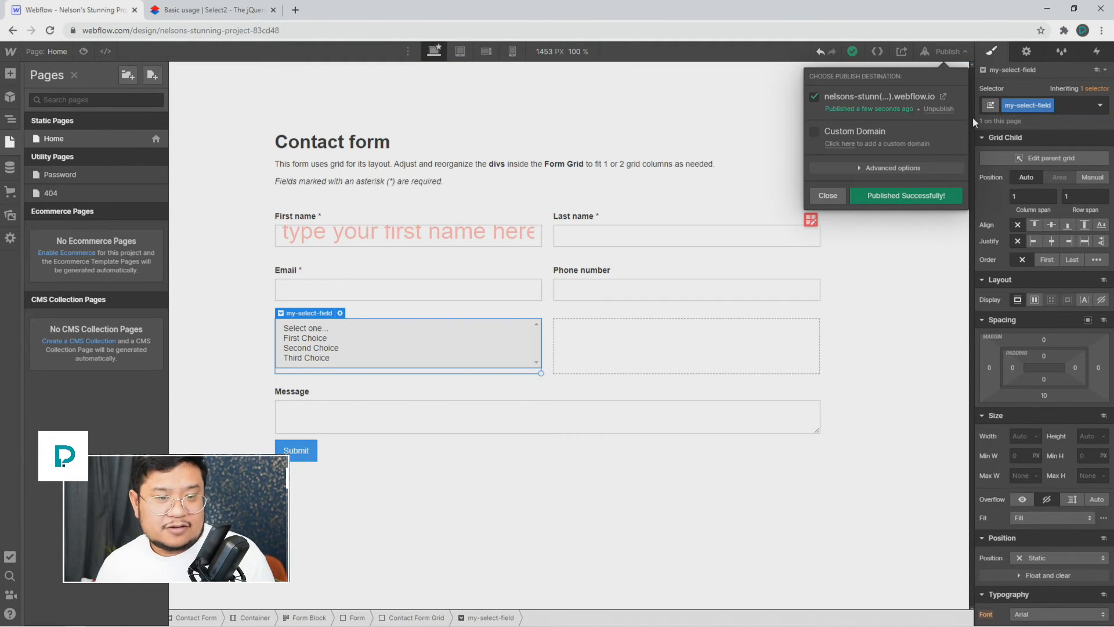
pyautogui.click(943, 96)
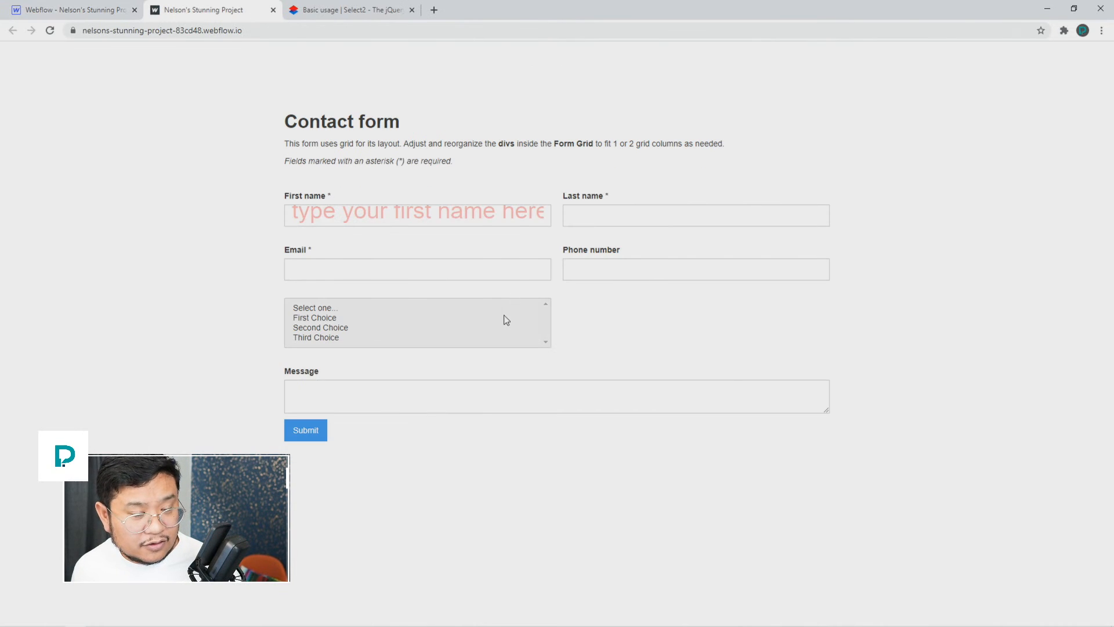
# Step: Check the live page's DevTools console for '$(...).select2 is not a function', then return to the Select2 docs
pyautogui.rightClick(691, 336)
pyautogui.click(750, 529)
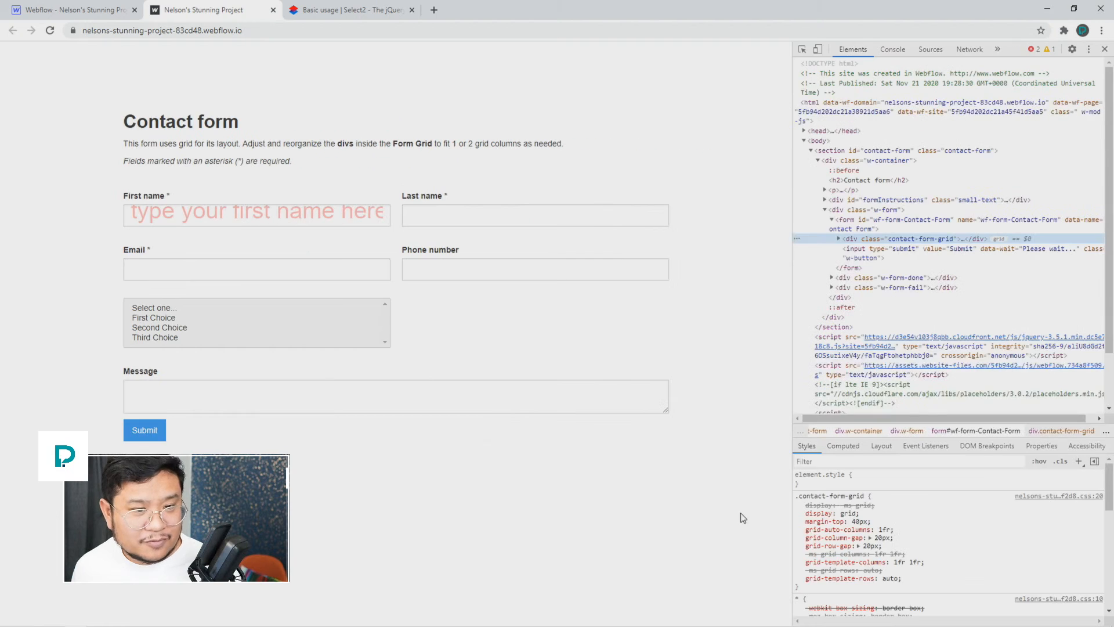
pyautogui.click(1034, 49)
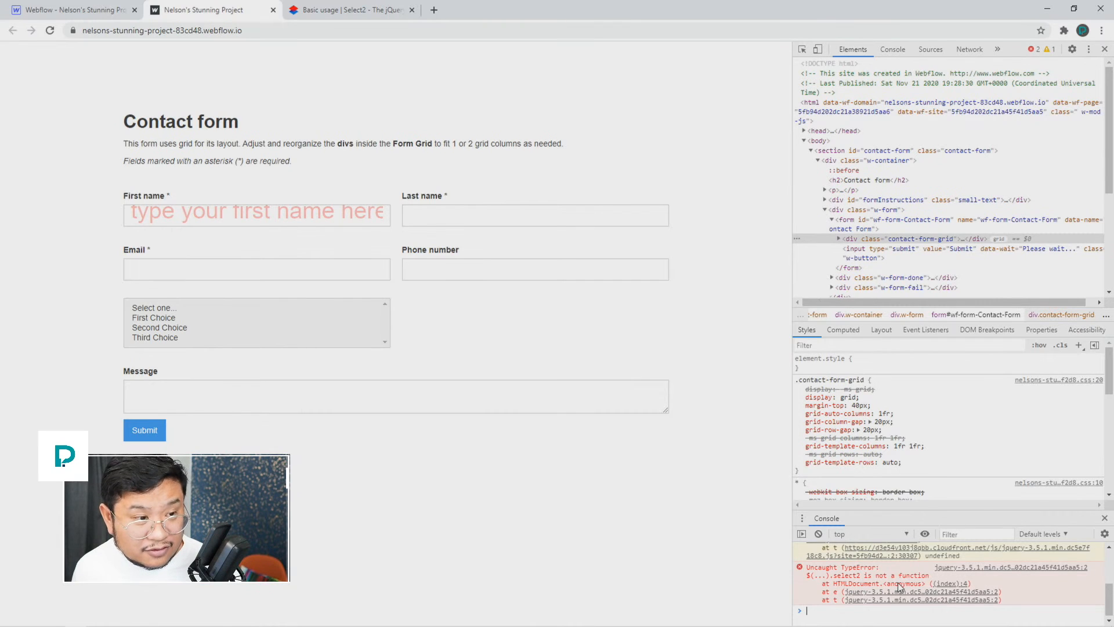
pyautogui.click(346, 15)
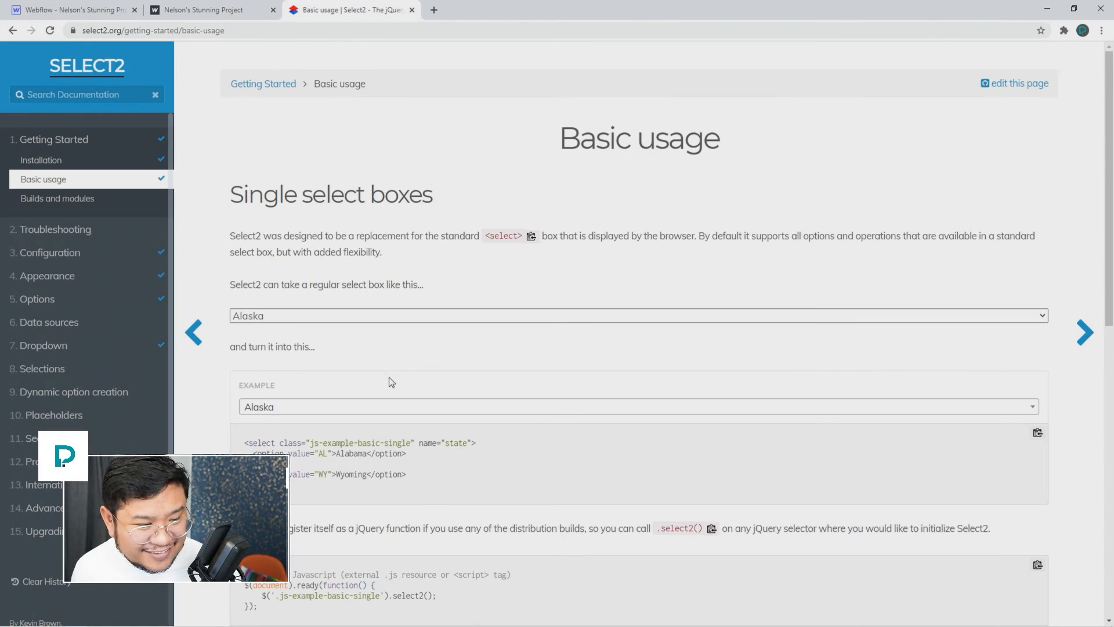
# Step: Review the CDN lines in the Select2 Getting Started installation instructions
pyautogui.scroll(-3, 440, 512)
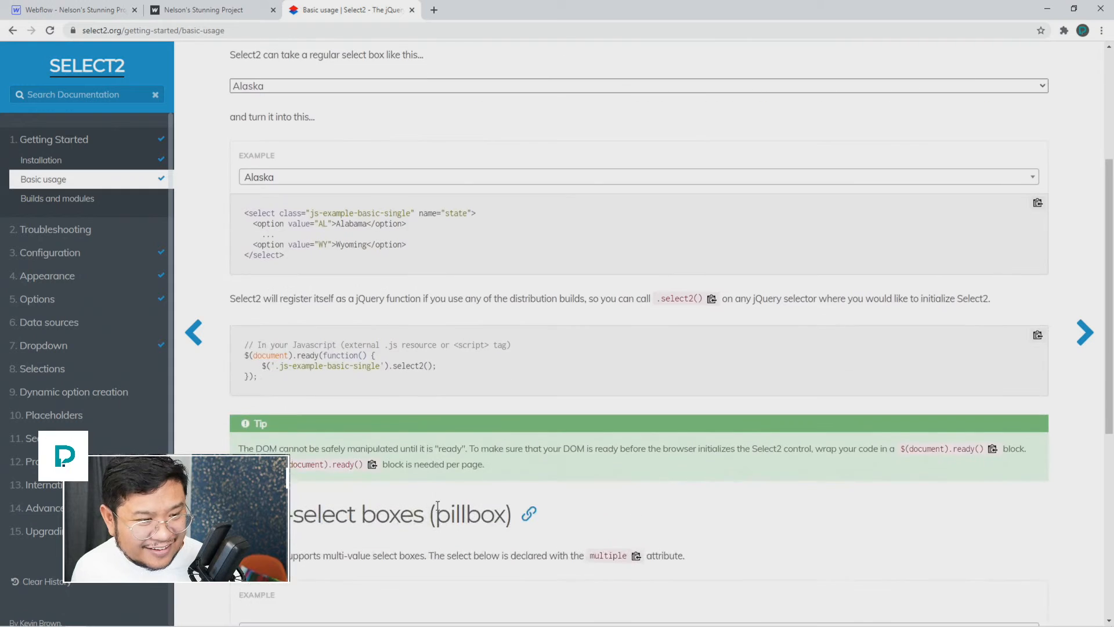
pyautogui.scroll(4, 439, 513)
pyautogui.click(251, 87)
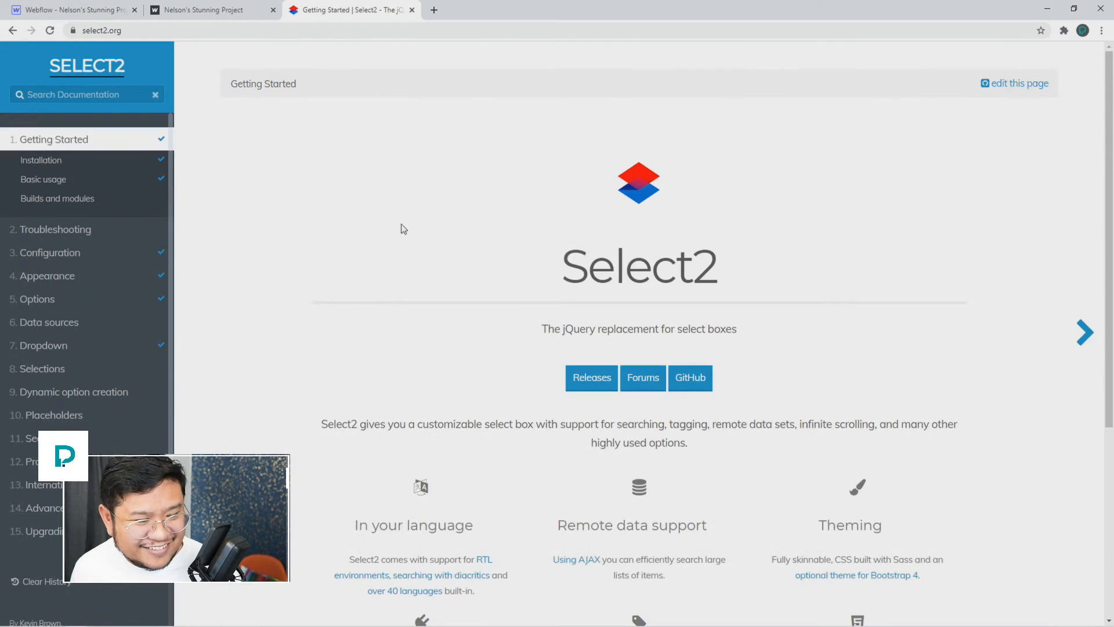
pyautogui.click(41, 160)
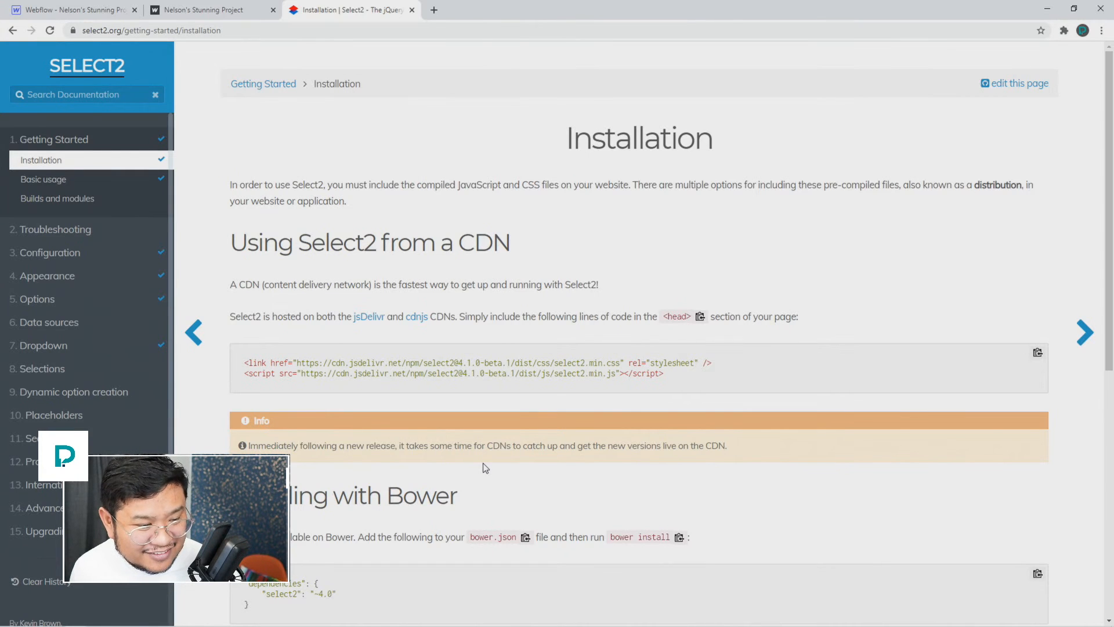
pyautogui.scroll(-5, 486, 468)
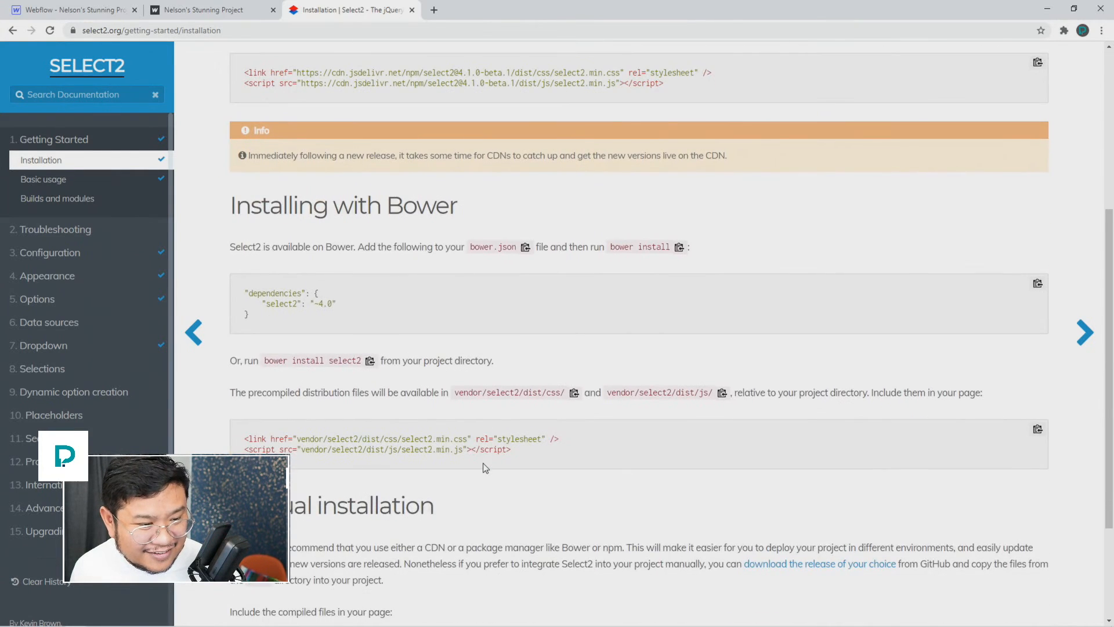
pyautogui.scroll(-3, 486, 468)
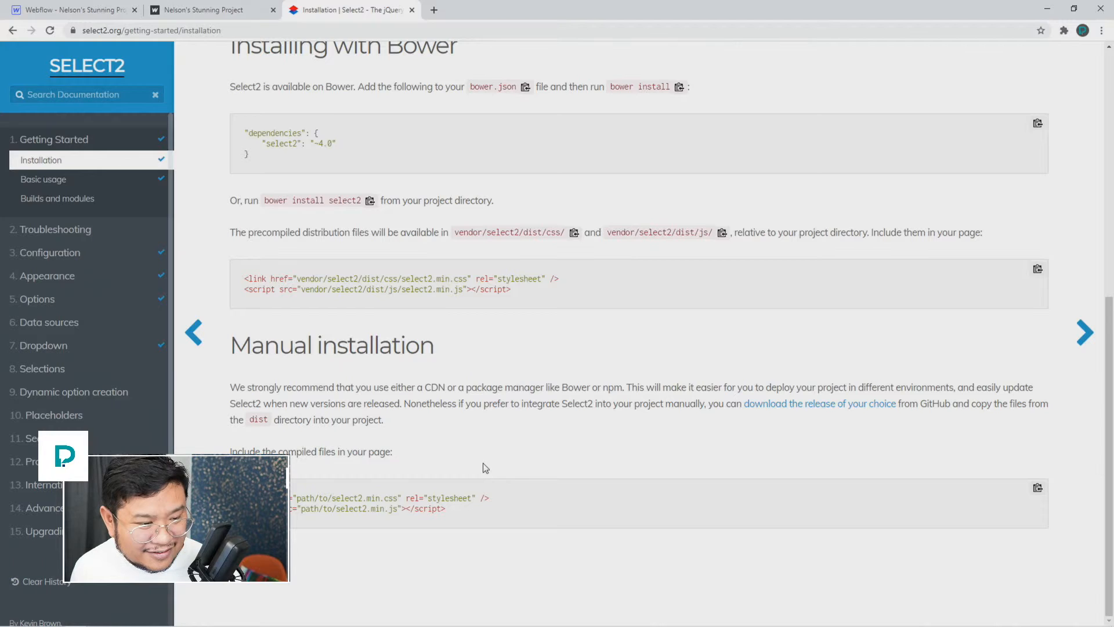
pyautogui.scroll(5, 486, 319)
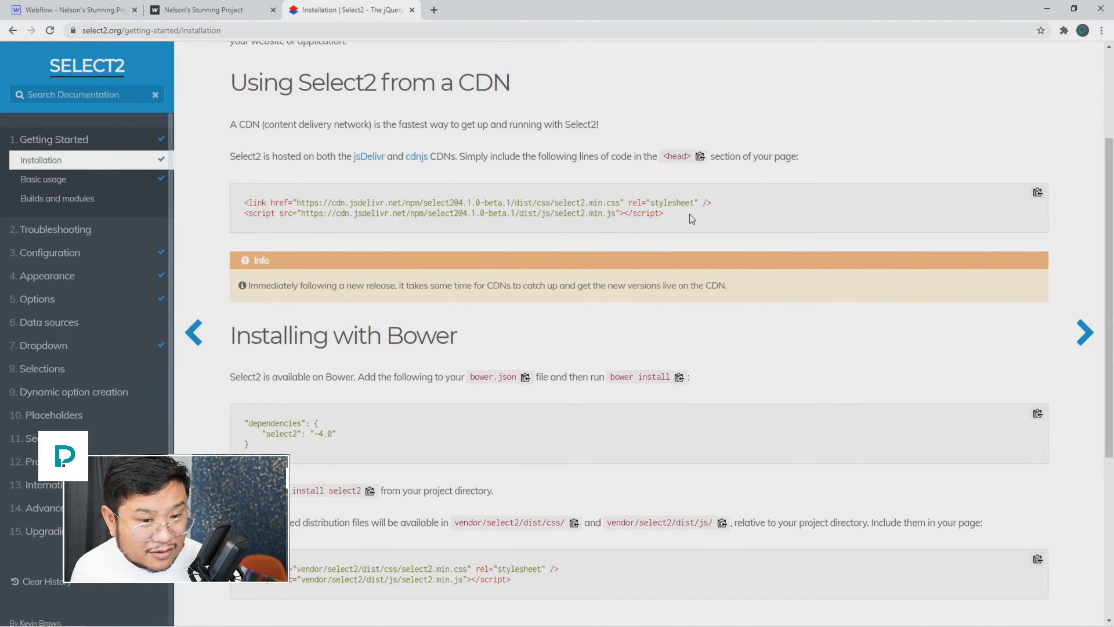
# Step: Confirm the published page's <head> already loads both Select2 CDN files
pyautogui.click(203, 9)
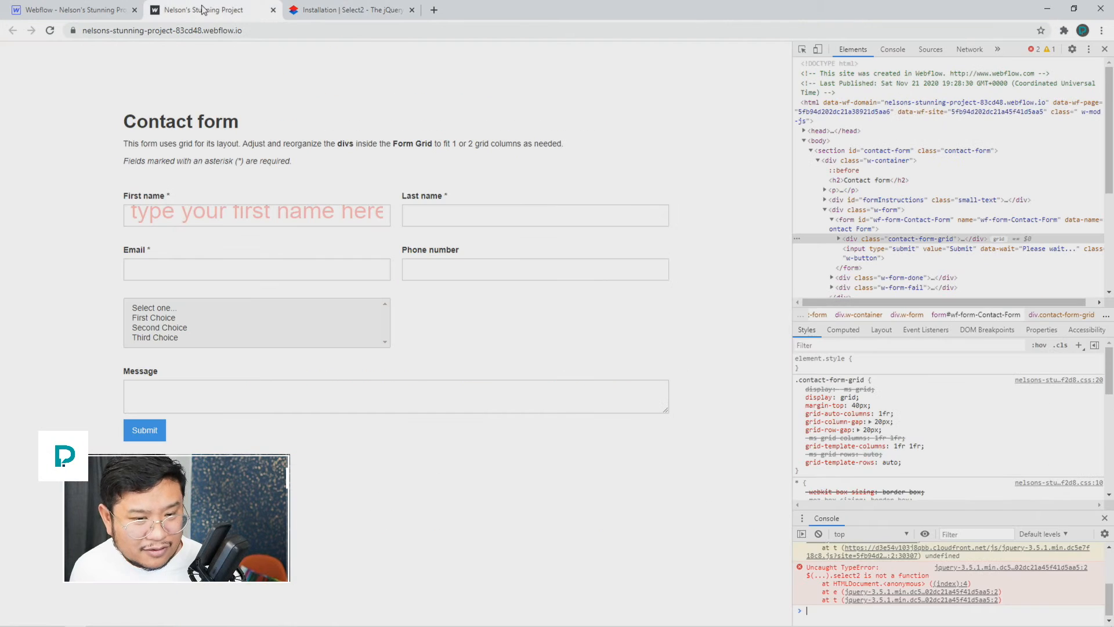
pyautogui.click(805, 131)
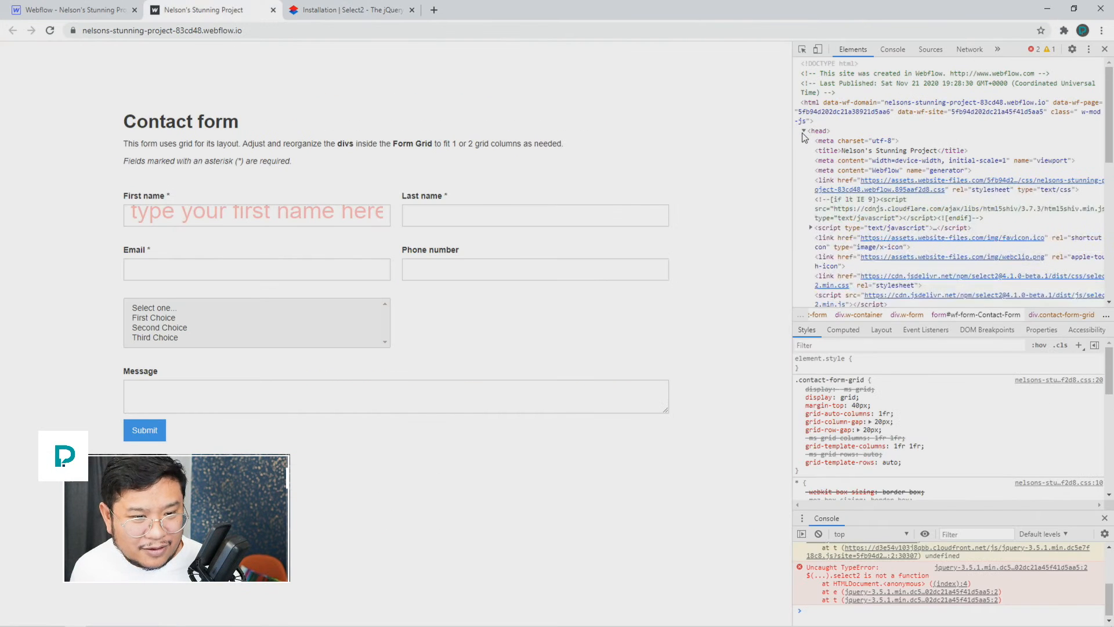
pyautogui.scroll(-1, 848, 203)
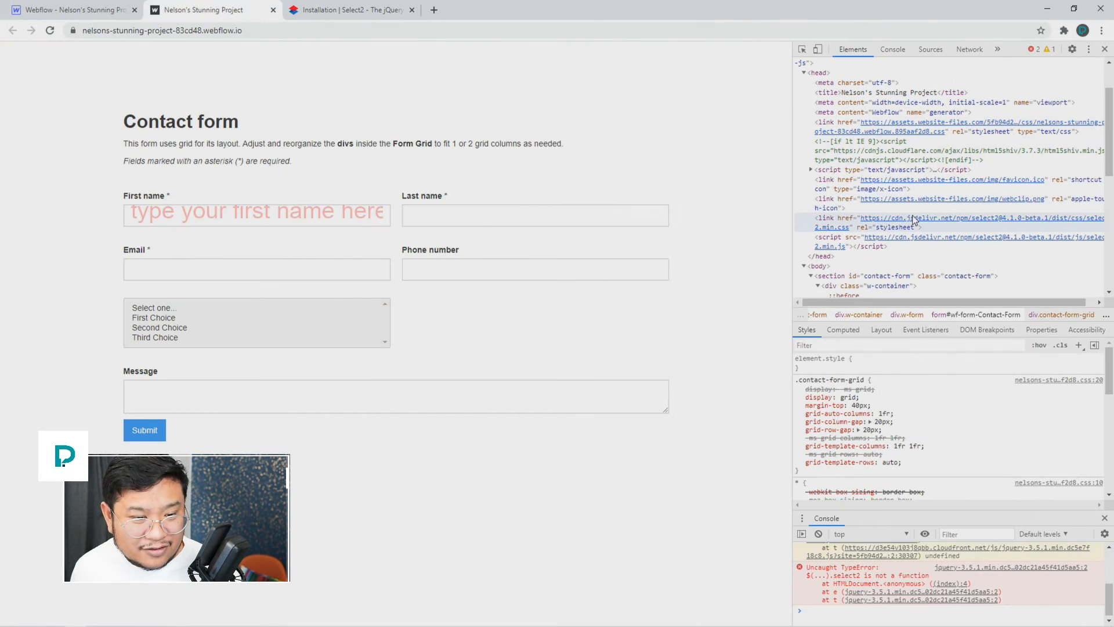
pyautogui.scroll(-3, 923, 250)
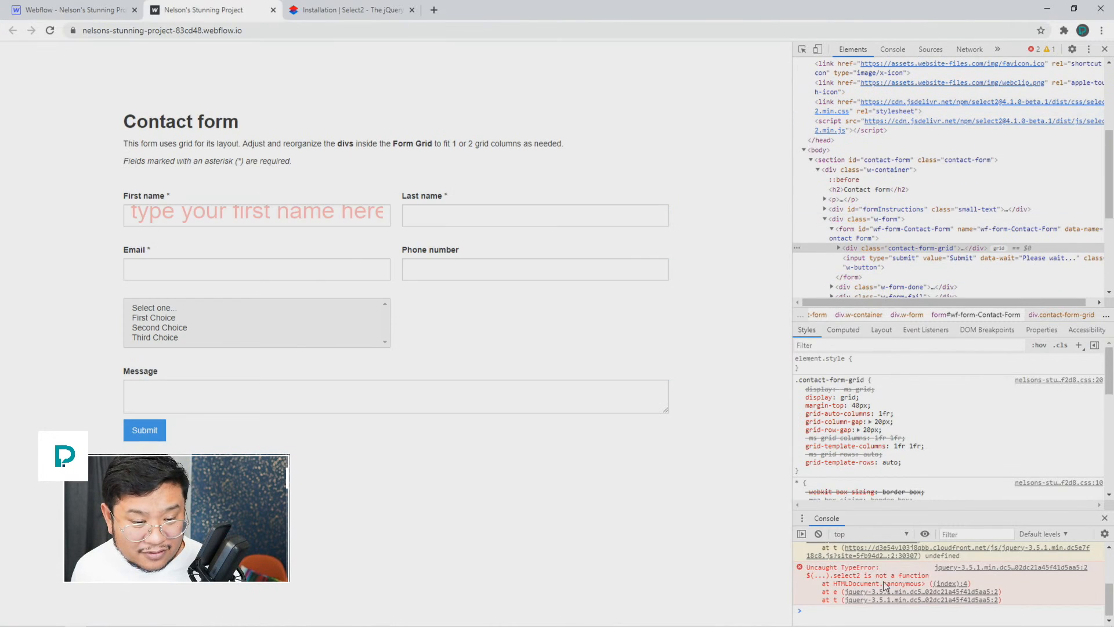
# Step: Close the Publish panel and review the Custom Code section in Home page settings
pyautogui.click(99, 14)
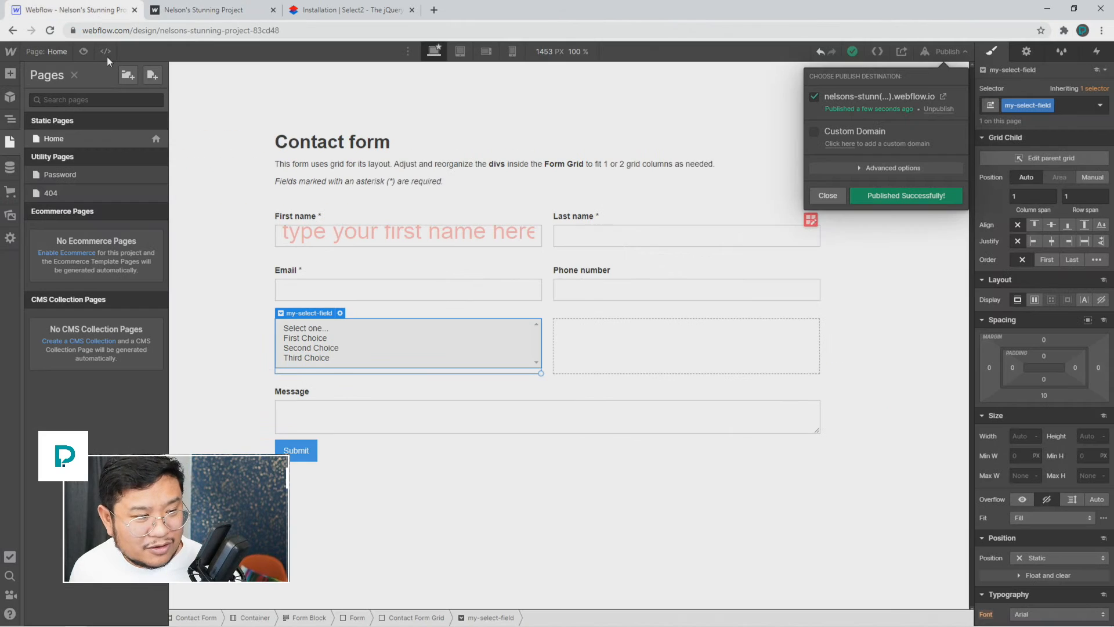
pyautogui.click(155, 142)
pyautogui.click(155, 141)
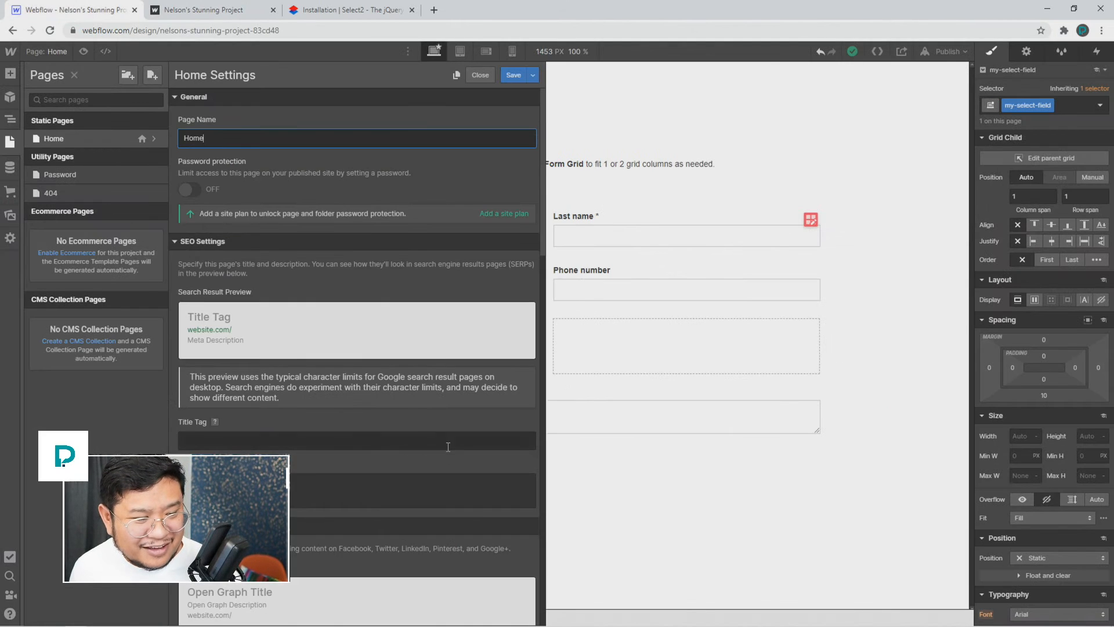
pyautogui.scroll(-15, 413, 432)
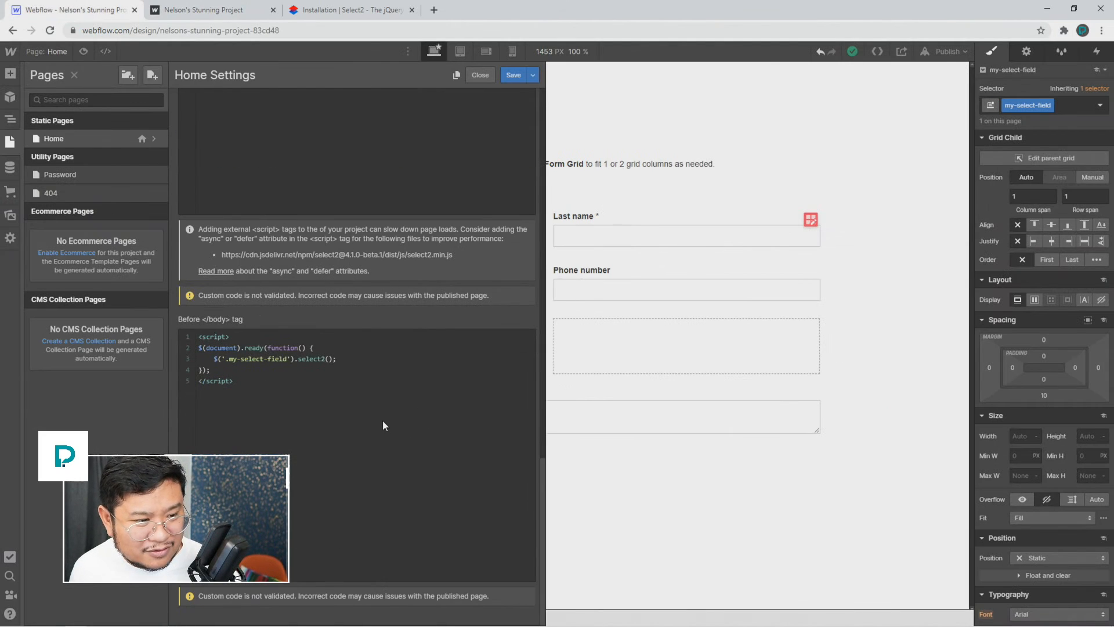
pyautogui.scroll(3, 382, 426)
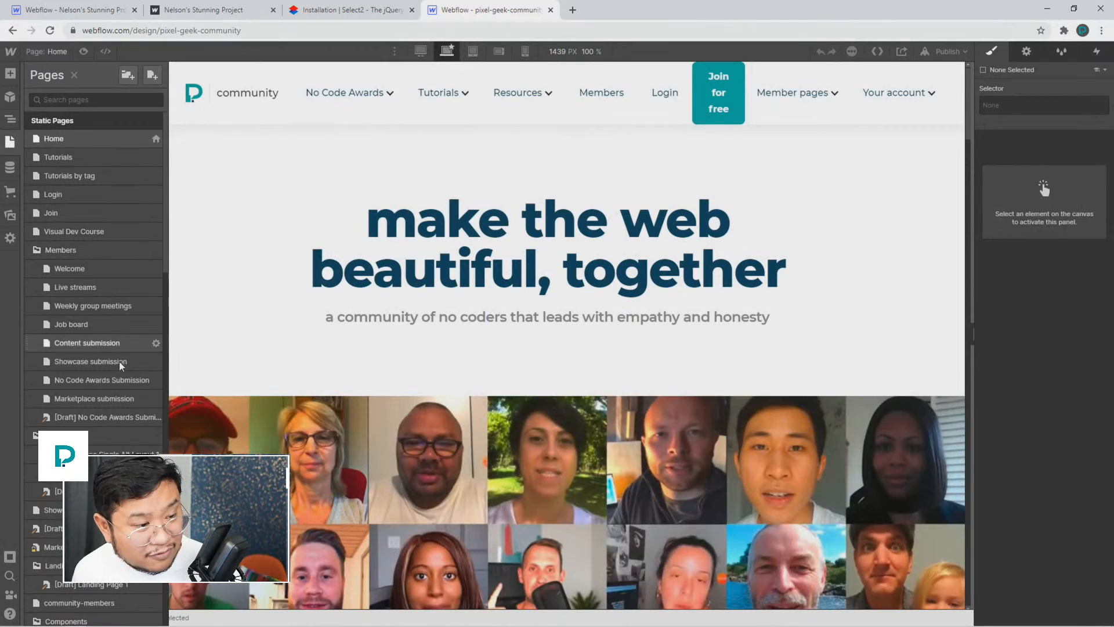
# Step: On the Content submission page, inspect the multi-select Tags field's element settings
pyautogui.click(116, 354)
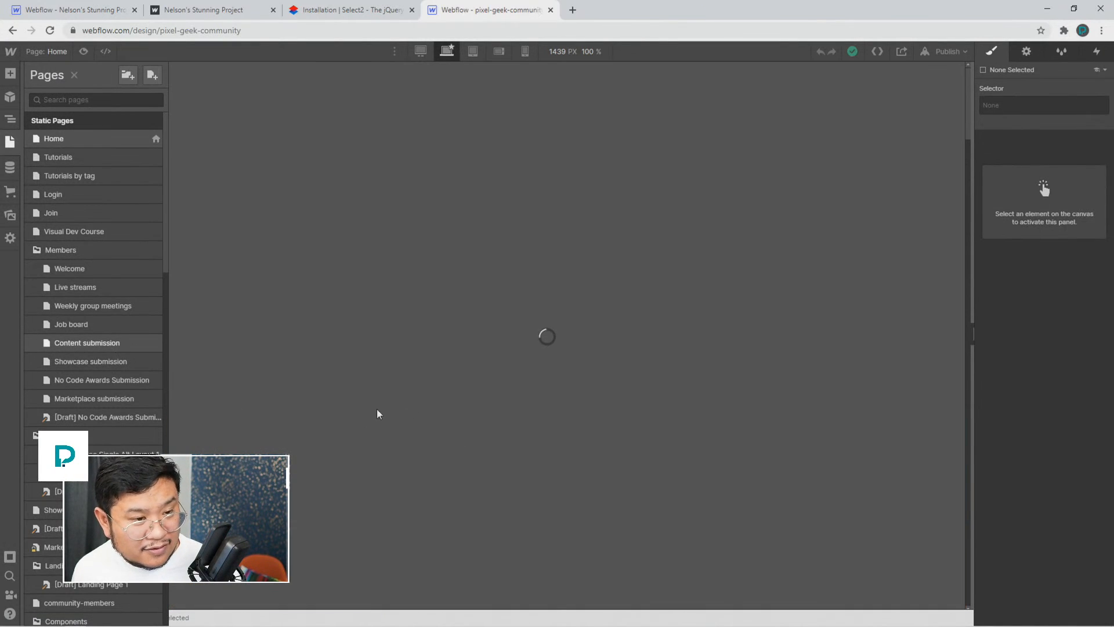
pyautogui.scroll(-1, 357, 401)
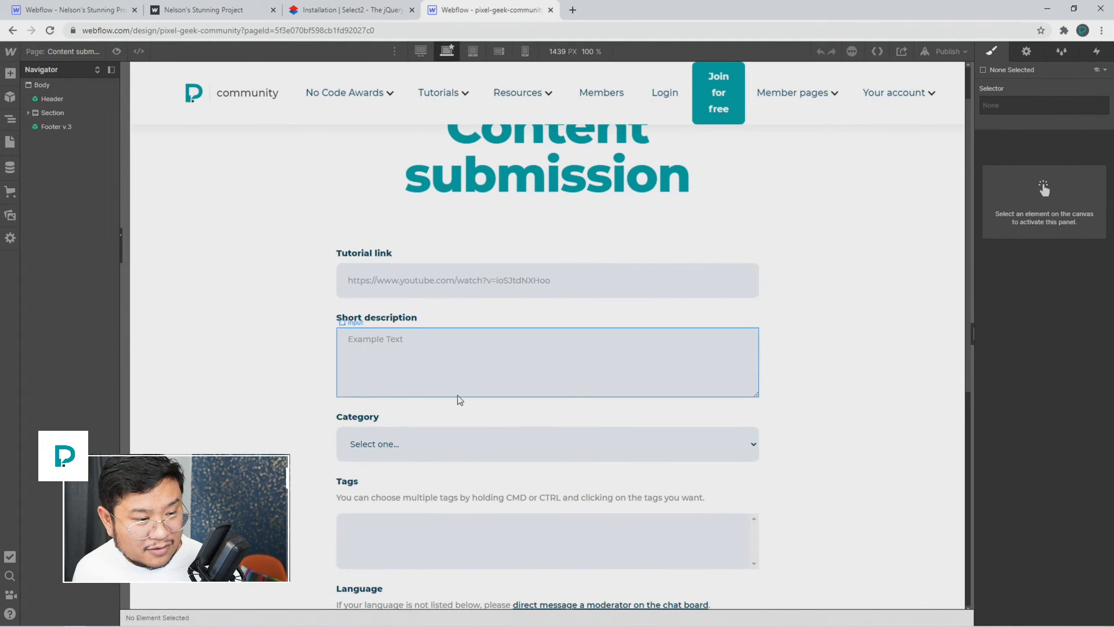
pyautogui.click(462, 443)
pyautogui.scroll(-2, 461, 444)
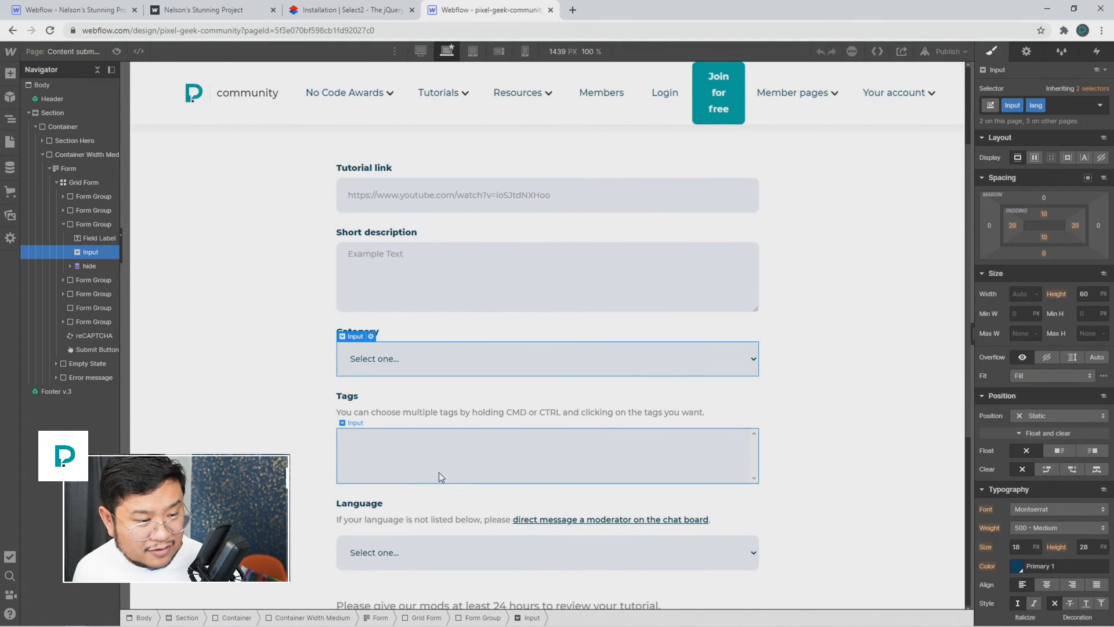
pyautogui.click(440, 472)
pyautogui.click(1027, 52)
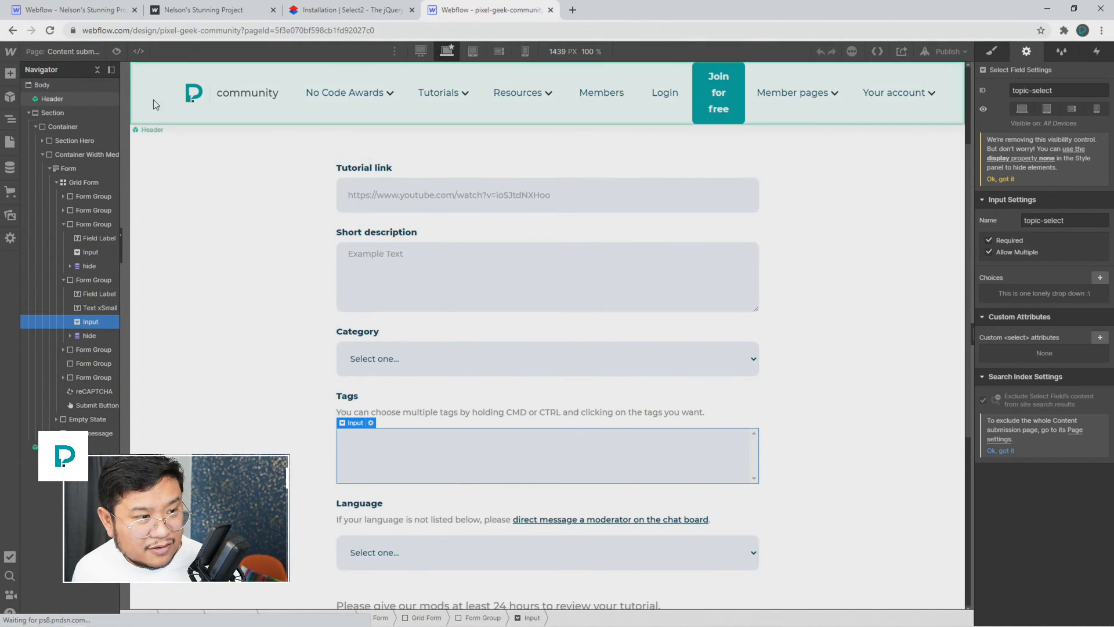
# Step: Open the Content submission page settings and view its Select2 custom code
pyautogui.click(64, 52)
pyautogui.click(158, 343)
pyautogui.scroll(-6, 291, 455)
pyautogui.scroll(-10, 292, 447)
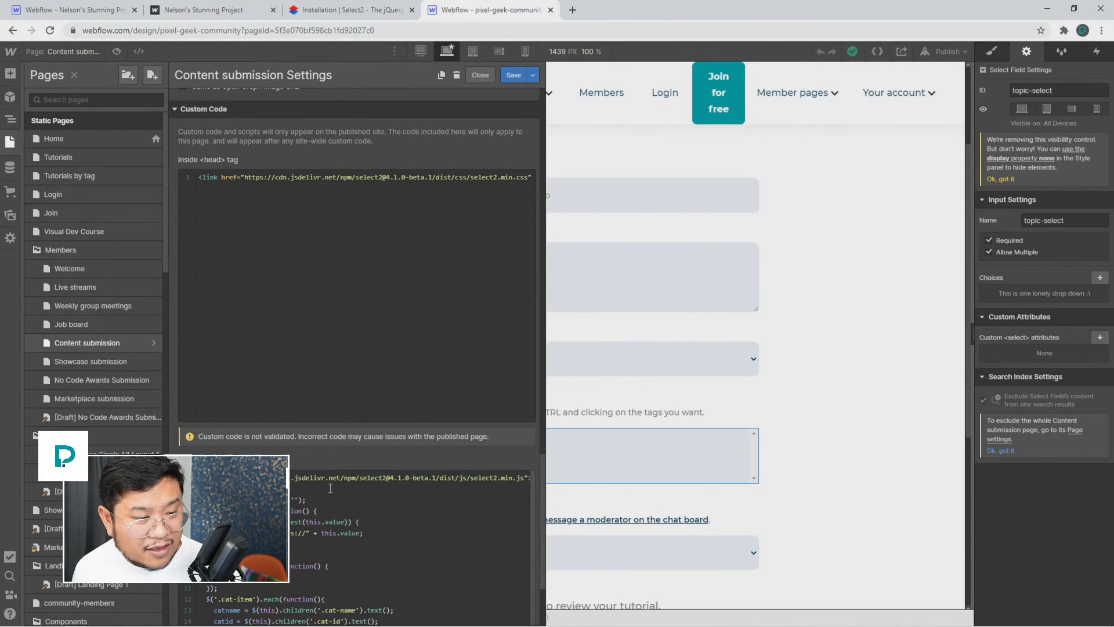
# Step: Delete the Select2 script line from the Home page's head code
pyautogui.click(75, 10)
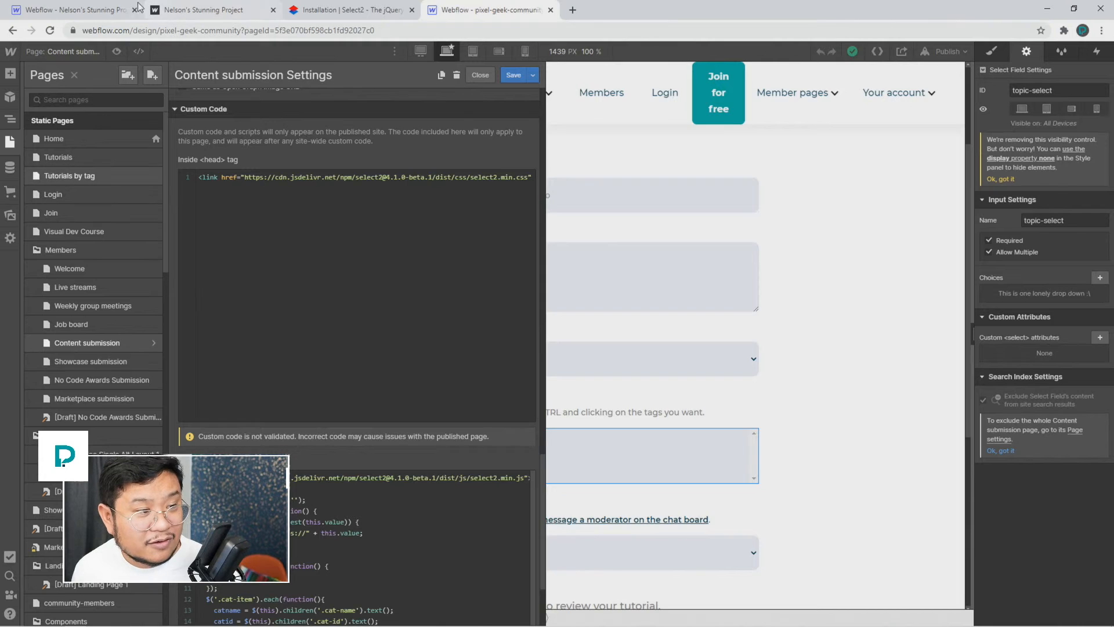
pyautogui.doubleClick(301, 154)
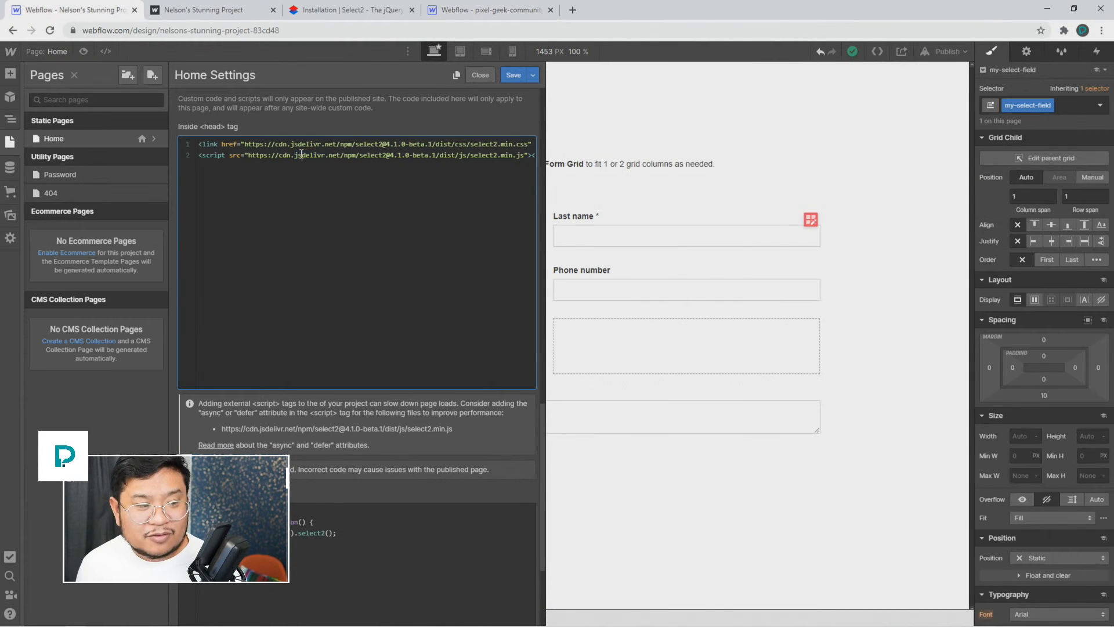
pyautogui.tripleClick(301, 154)
pyautogui.hotkey('ctrl', 'c')
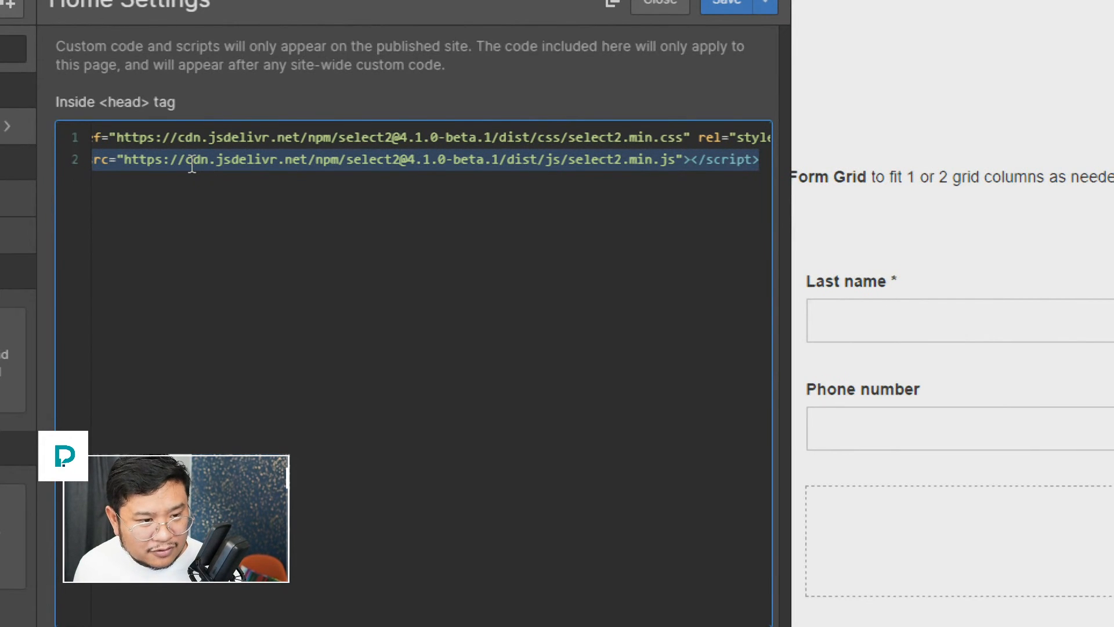
pyautogui.press('BackSpace')
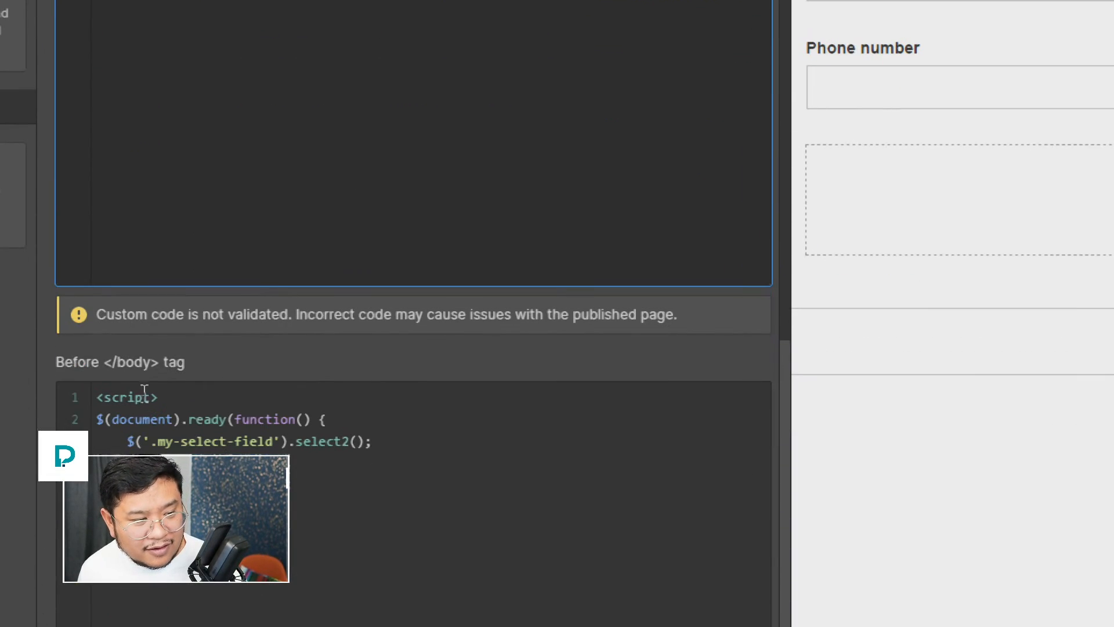
# Step: Paste the Select2 script tag on a new line above the init script in the Before </body> code
pyautogui.click(170, 388)
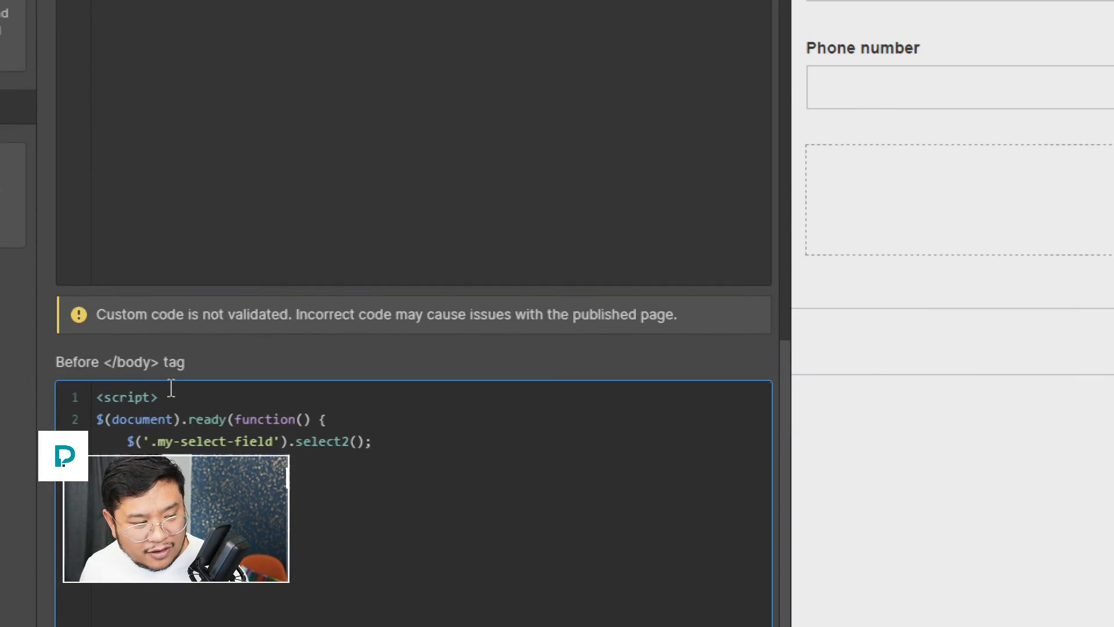
pyautogui.press('Left')
pyautogui.press('Left')
pyautogui.press('Left')
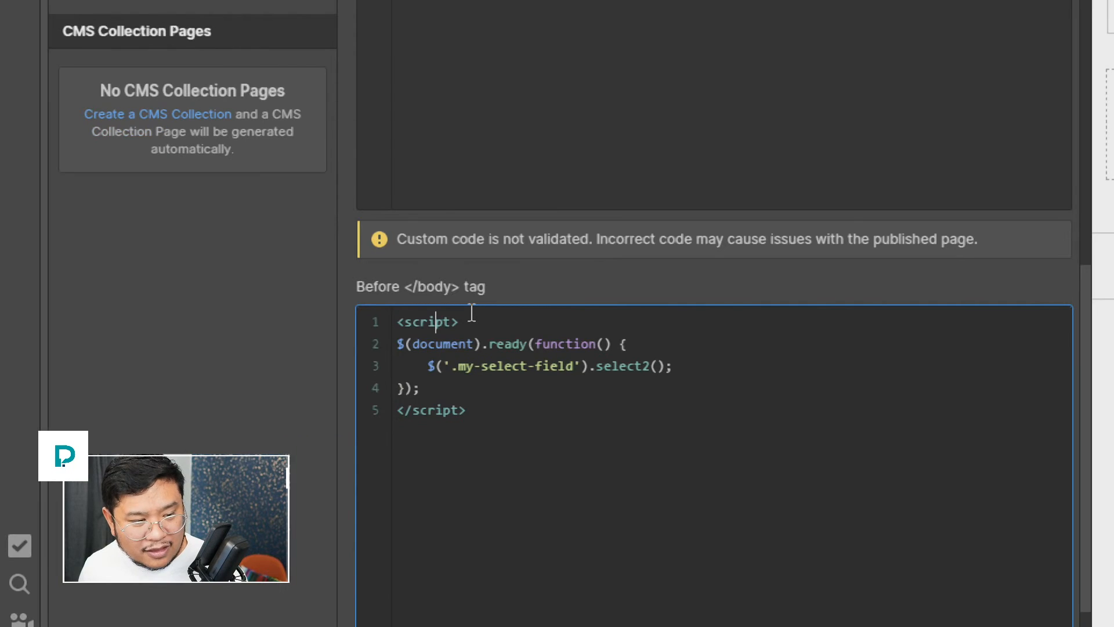
pyautogui.press('Left')
pyautogui.press('Left')
pyautogui.press('Left')
pyautogui.press('Left')
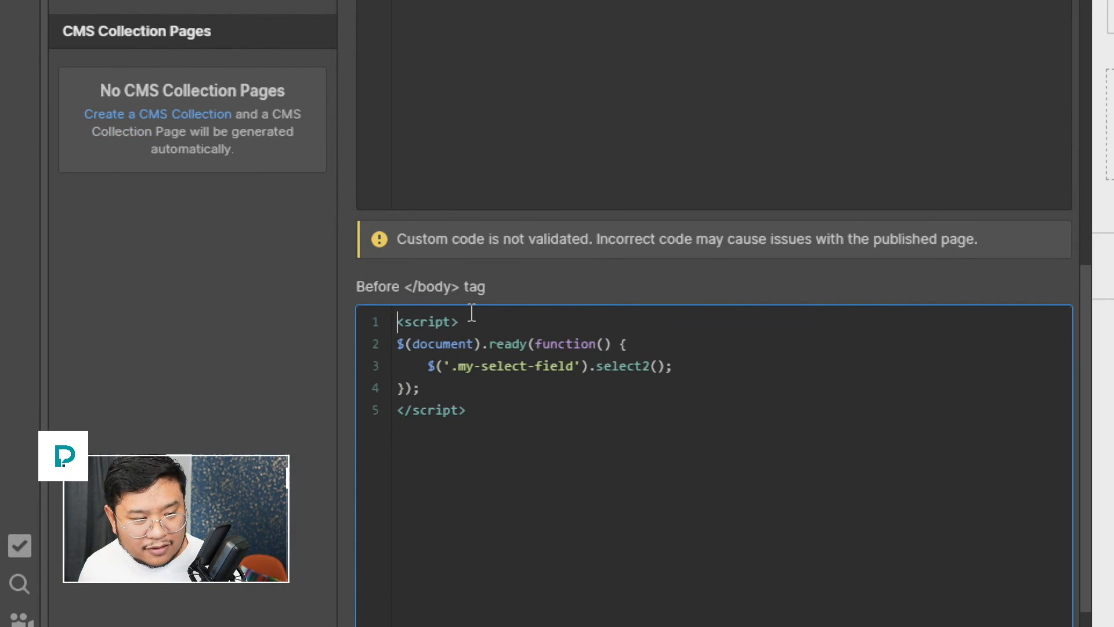
pyautogui.press('Return')
pyautogui.press('Up')
pyautogui.hotkey('ctrl', 'v')
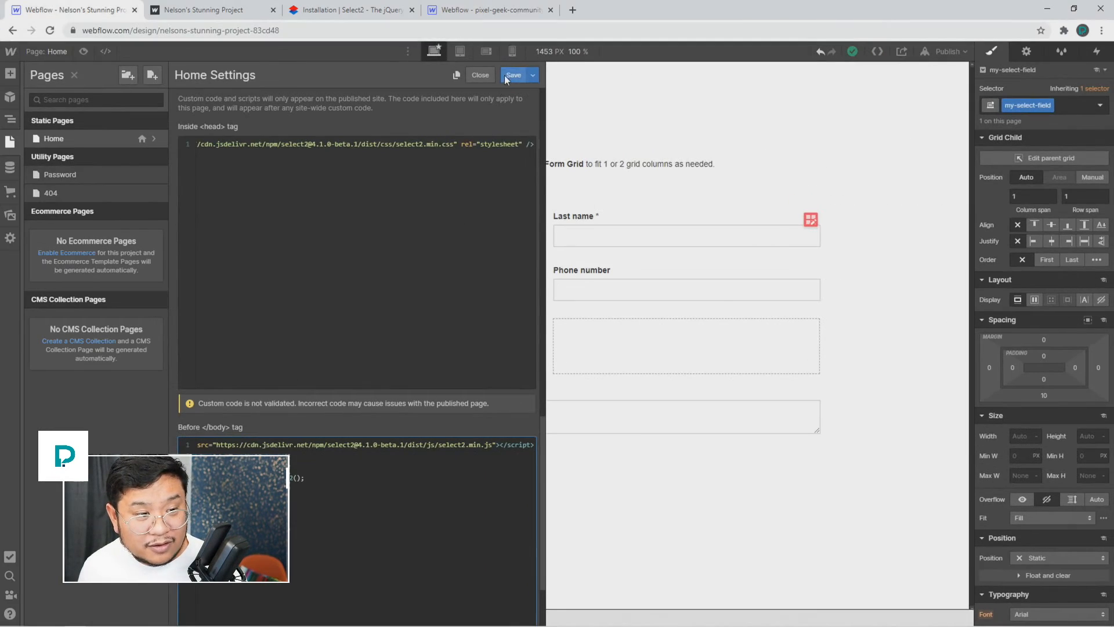
# Step: Save the custom code, publish to the selected domain, and reload the live page
pyautogui.click(506, 80)
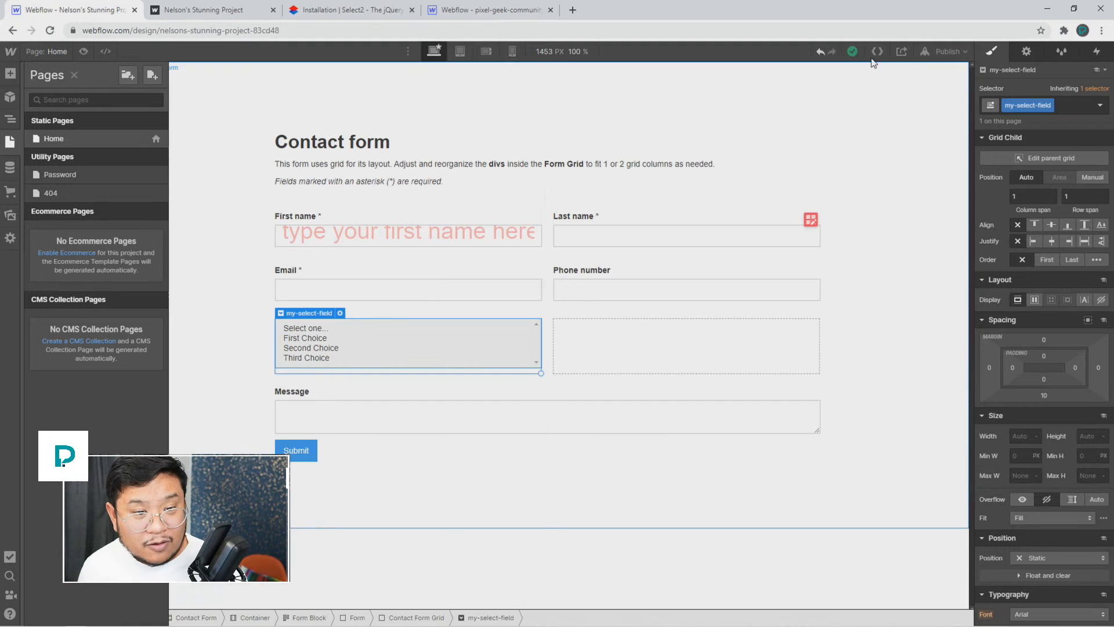
pyautogui.click(948, 51)
pyautogui.click(896, 193)
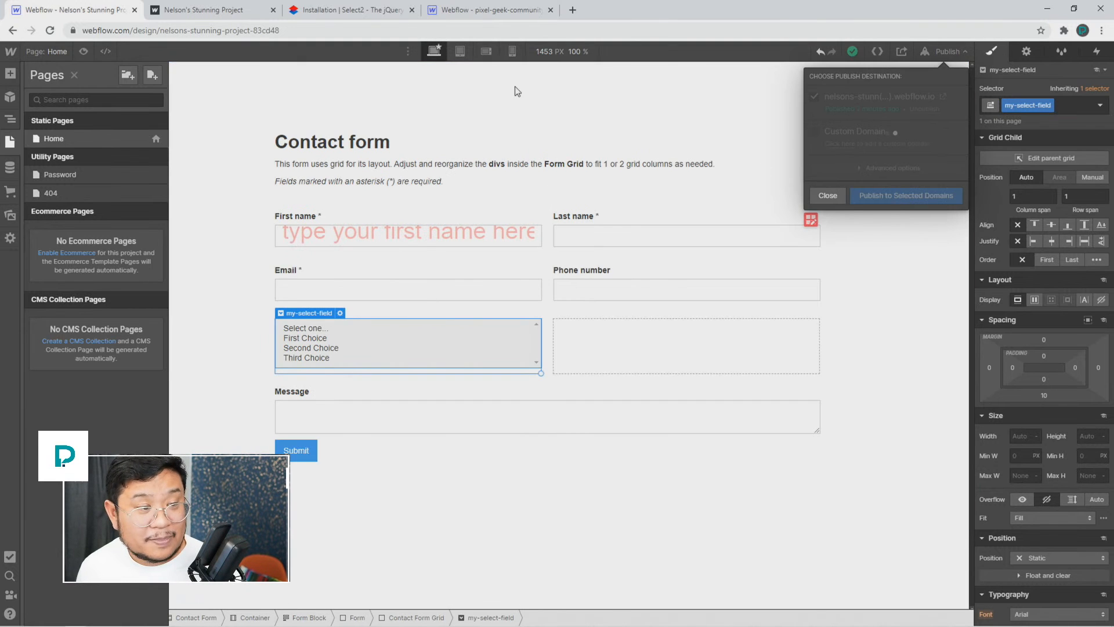
pyautogui.click(228, 16)
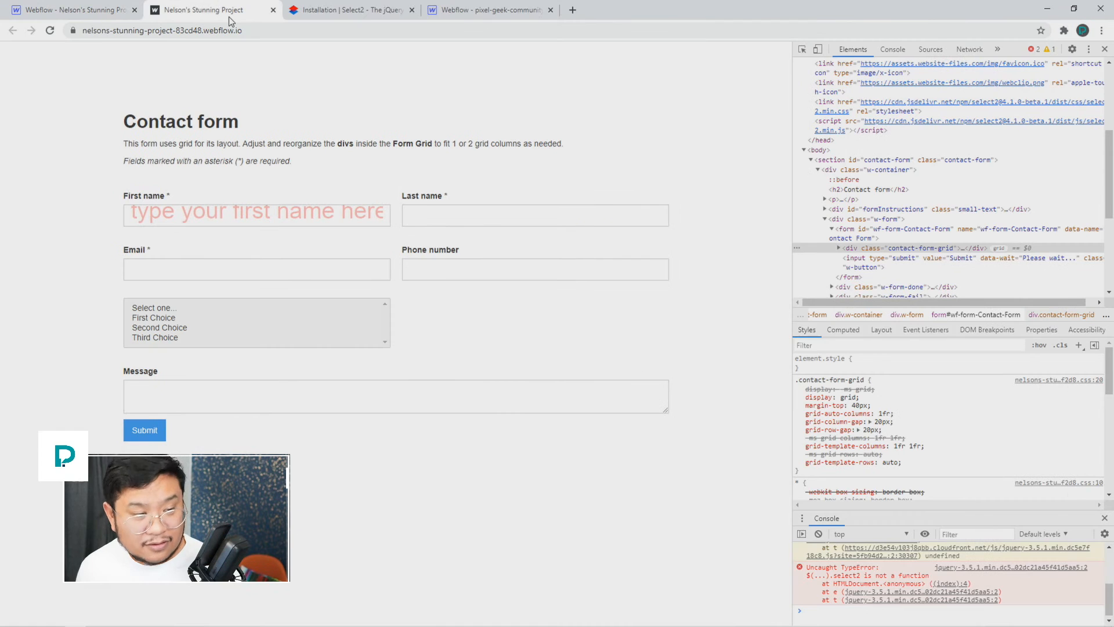
pyautogui.hotkey('ctrl', 'r')
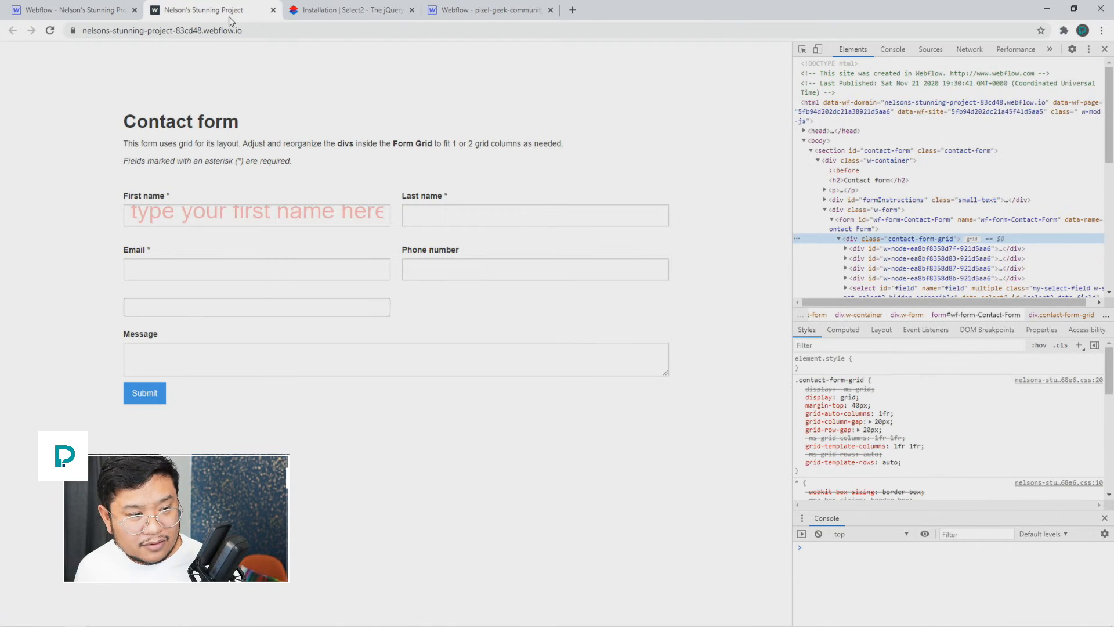
pyautogui.click(1104, 51)
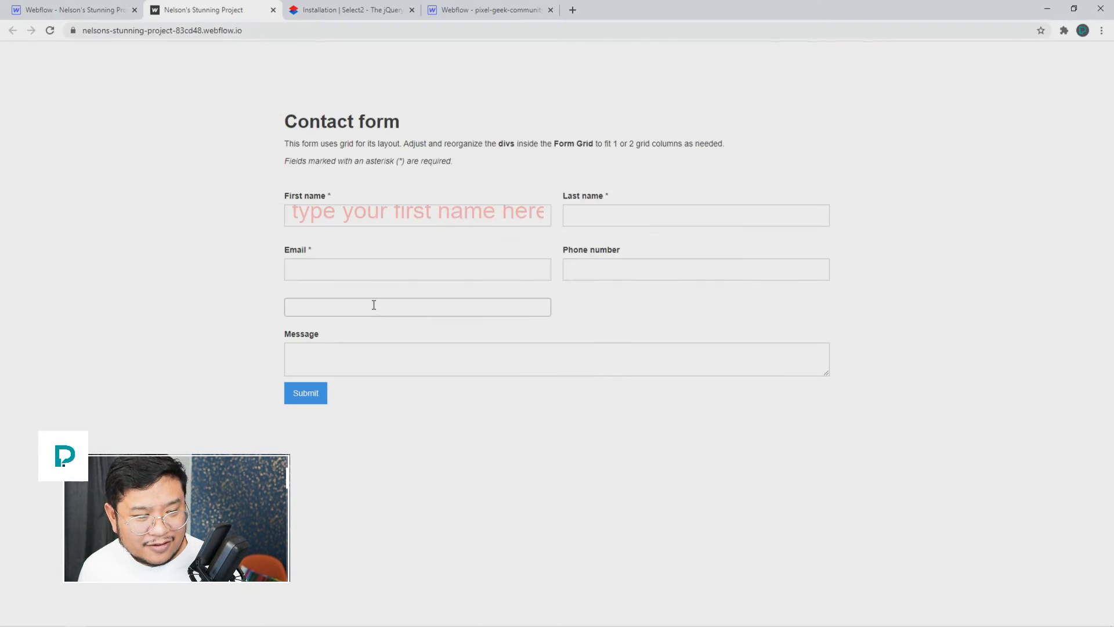
# Step: Add First, Second and Third Choice tags in the live select field, then remove Second Choice
pyautogui.click(374, 305)
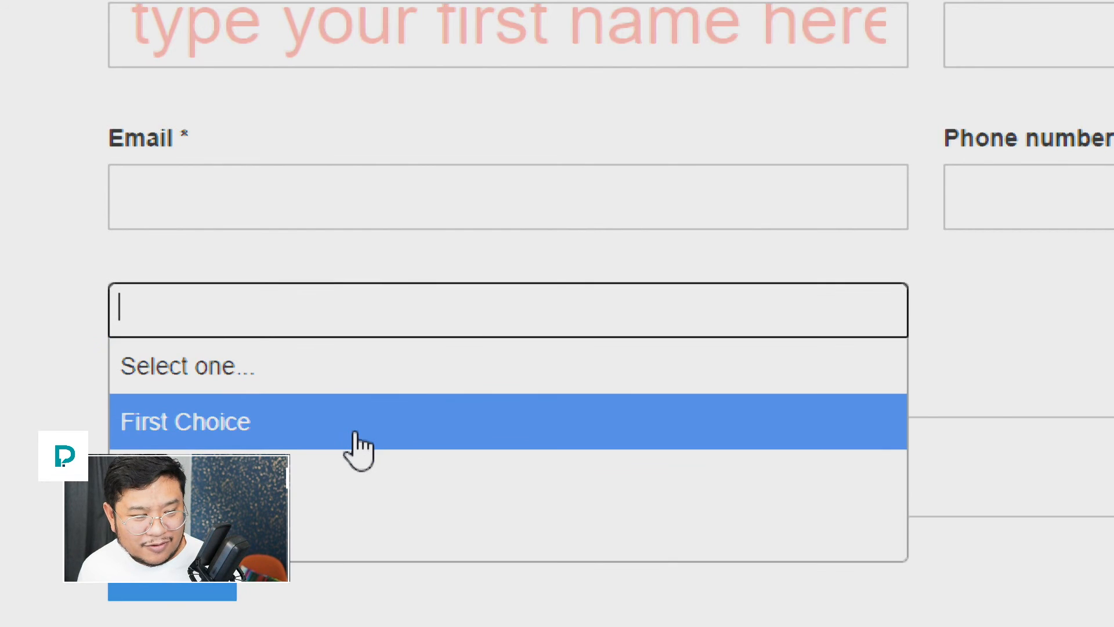
pyautogui.click(361, 447)
pyautogui.click(348, 318)
pyautogui.click(321, 483)
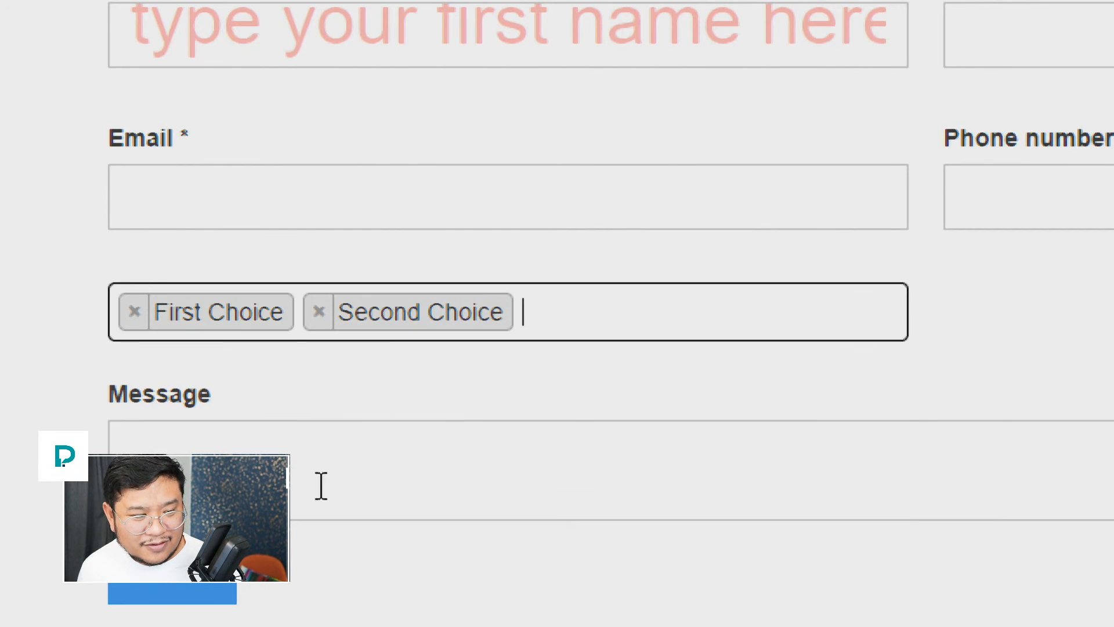
pyautogui.click(601, 304)
pyautogui.click(477, 538)
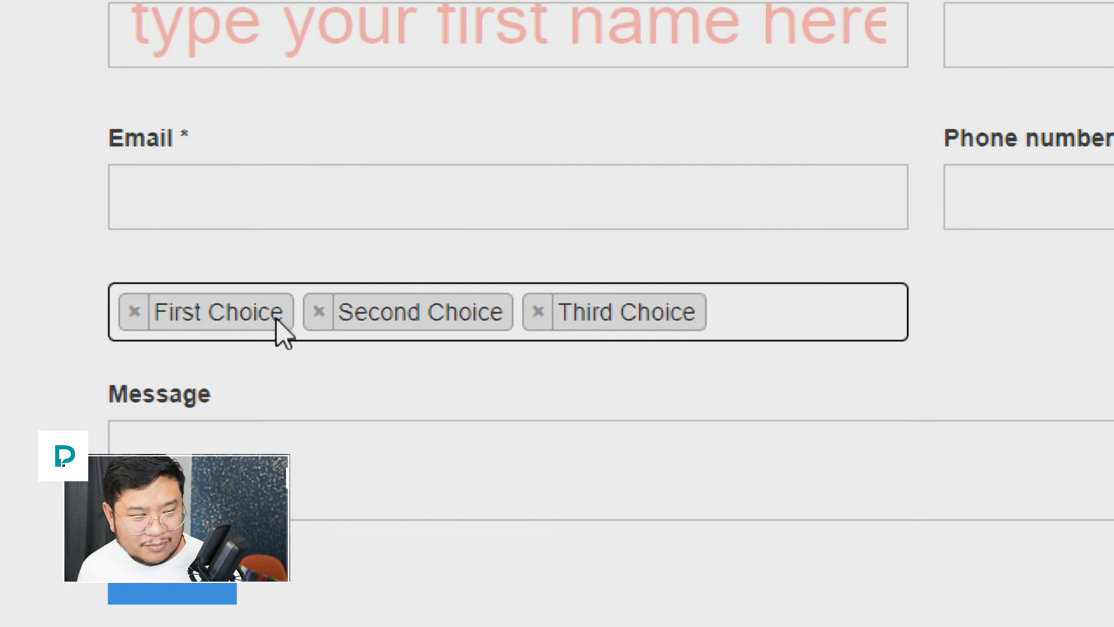
pyautogui.click(318, 312)
pyautogui.click(286, 251)
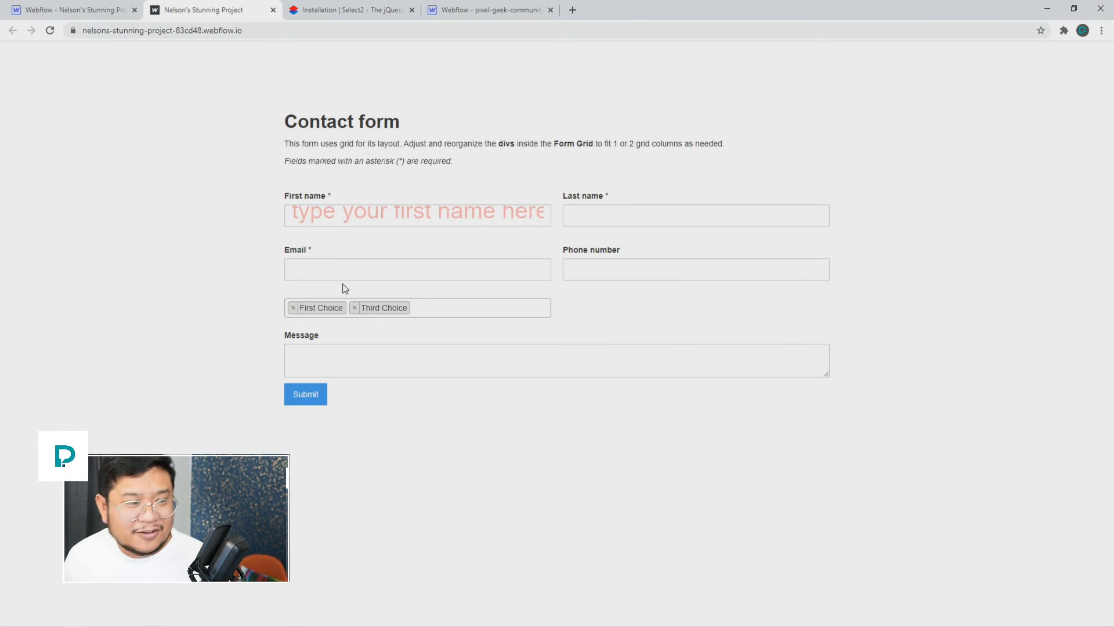
# Step: Close the publish popup in the Designer and scroll to the Home page's Custom Code settings
pyautogui.click(92, 14)
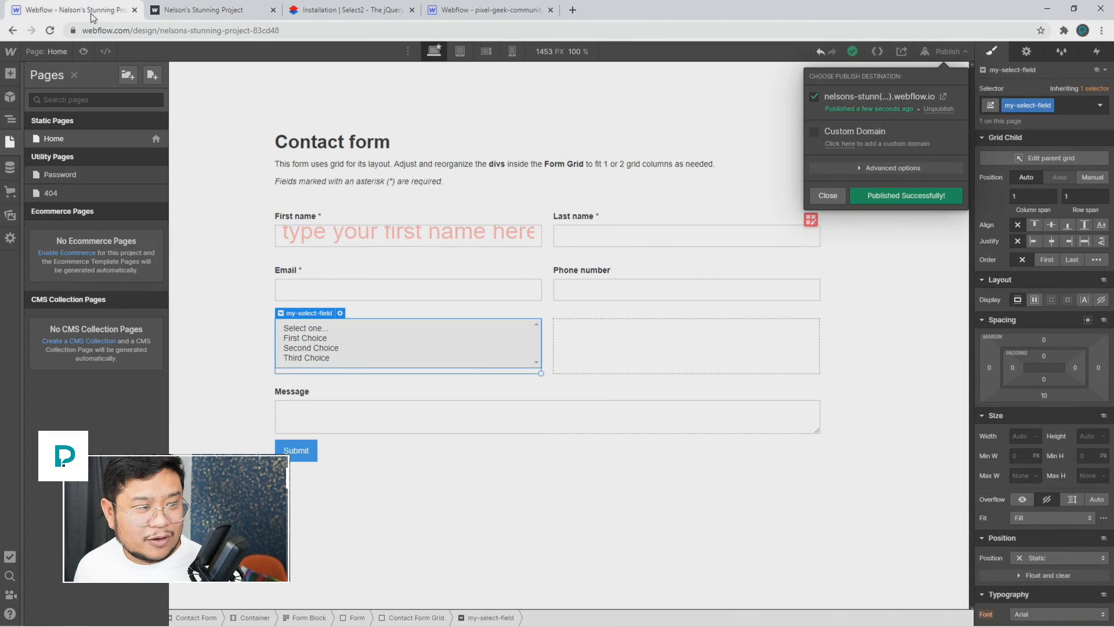
pyautogui.click(429, 340)
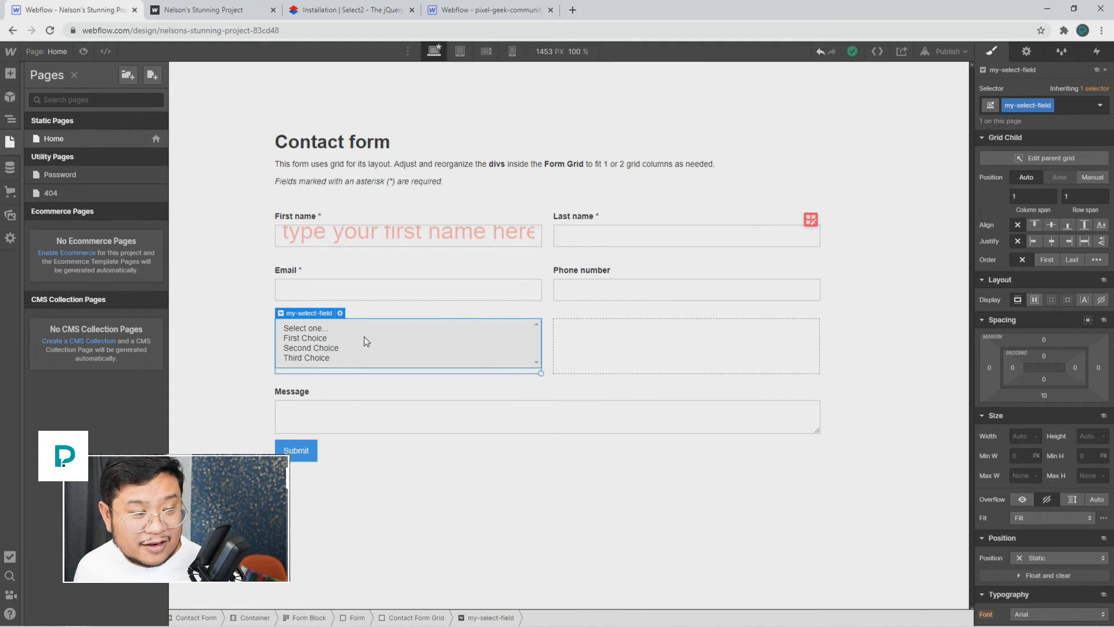
pyautogui.press('z')
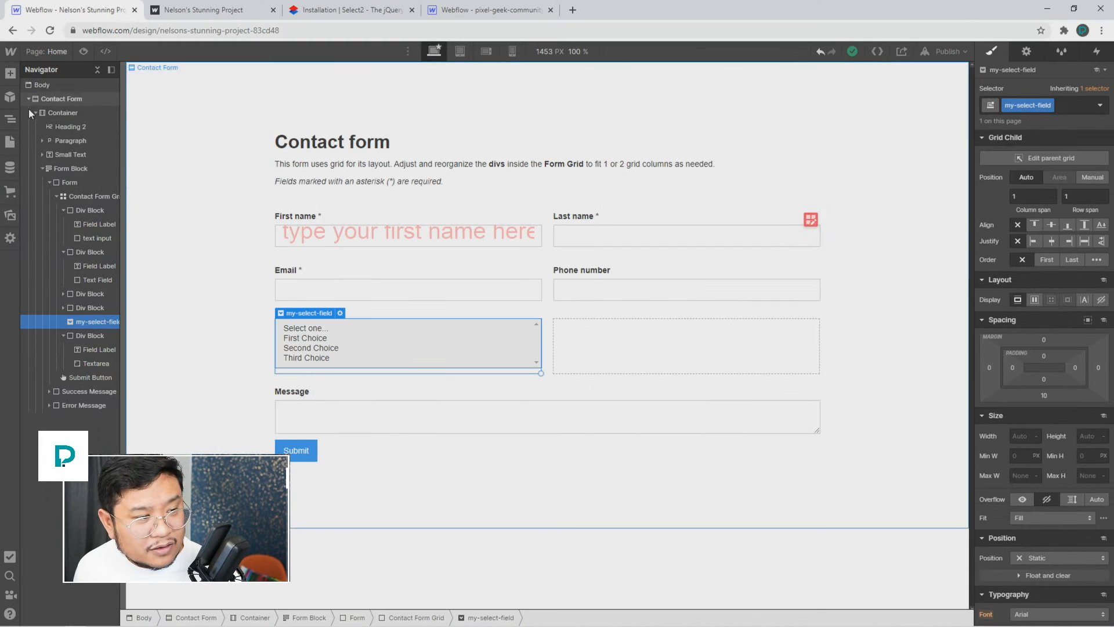
pyautogui.click(10, 238)
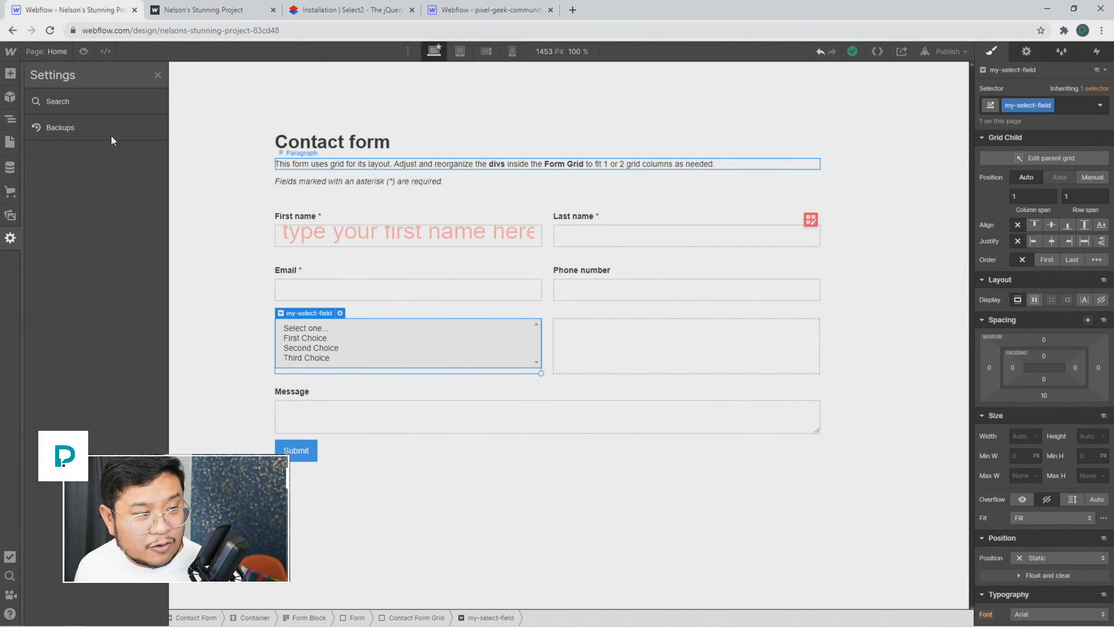
pyautogui.click(7, 143)
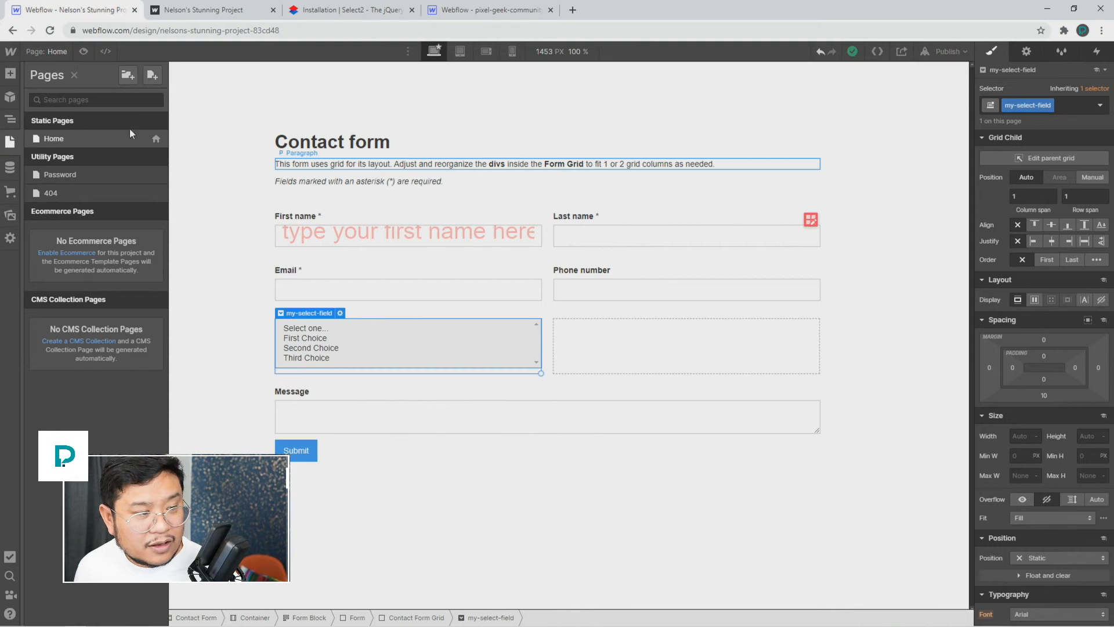
pyautogui.click(153, 138)
pyautogui.scroll(-5, 395, 389)
pyautogui.scroll(-10, 396, 390)
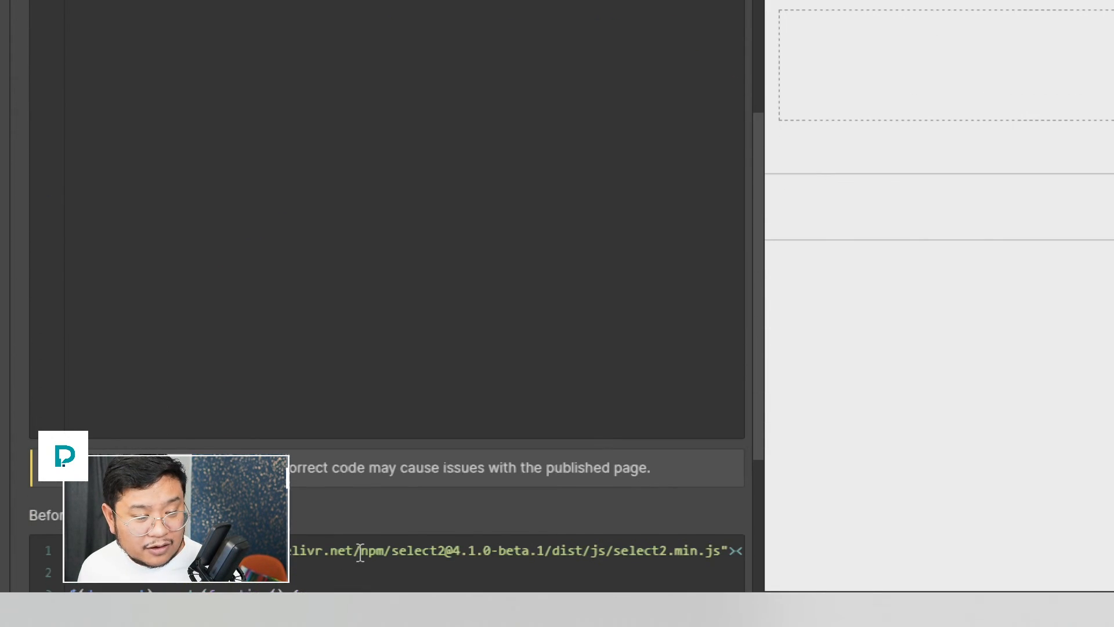
# Step: Review the document-ready, my-select-field selector and .select2() parts of the body script, then save
pyautogui.click(361, 551)
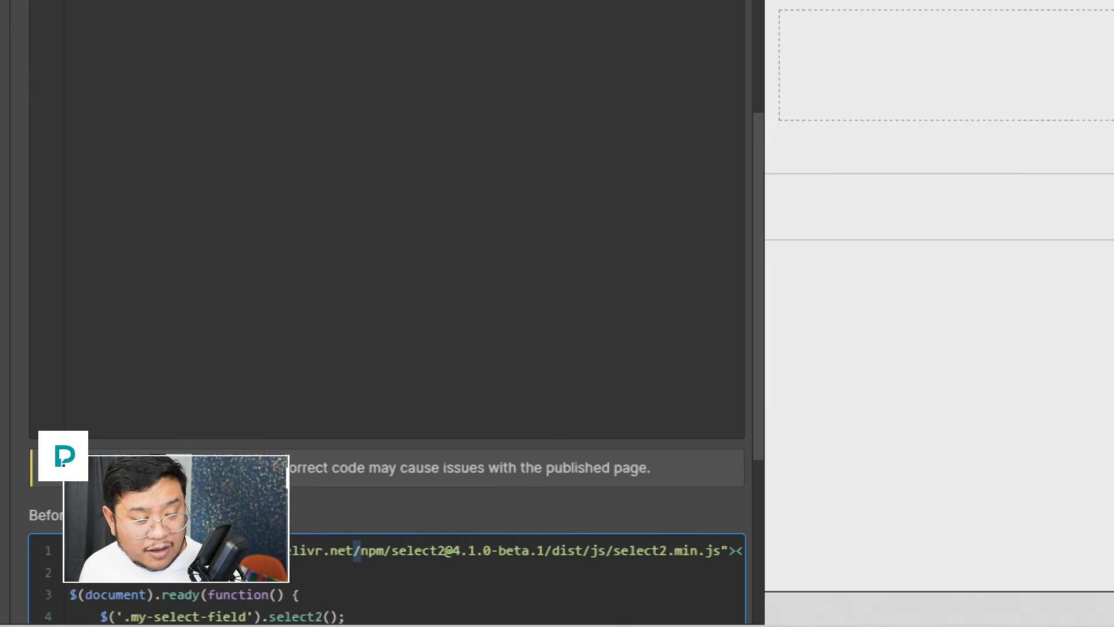
pyautogui.scroll(-3, 144, 396)
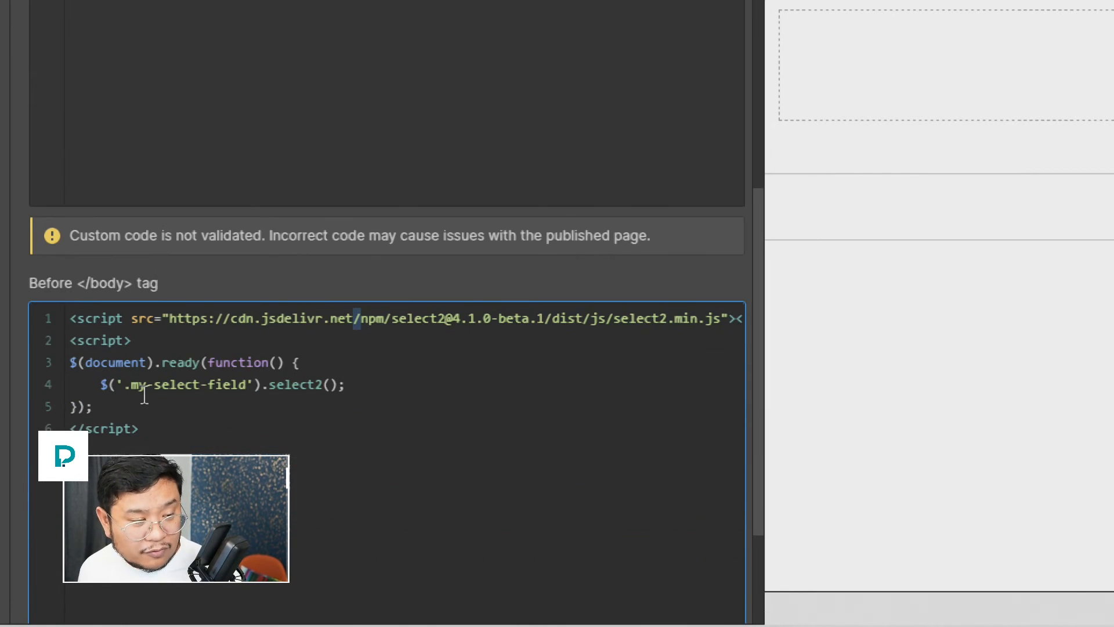
pyautogui.moveTo(295, 365); pyautogui.dragTo(36, 367)
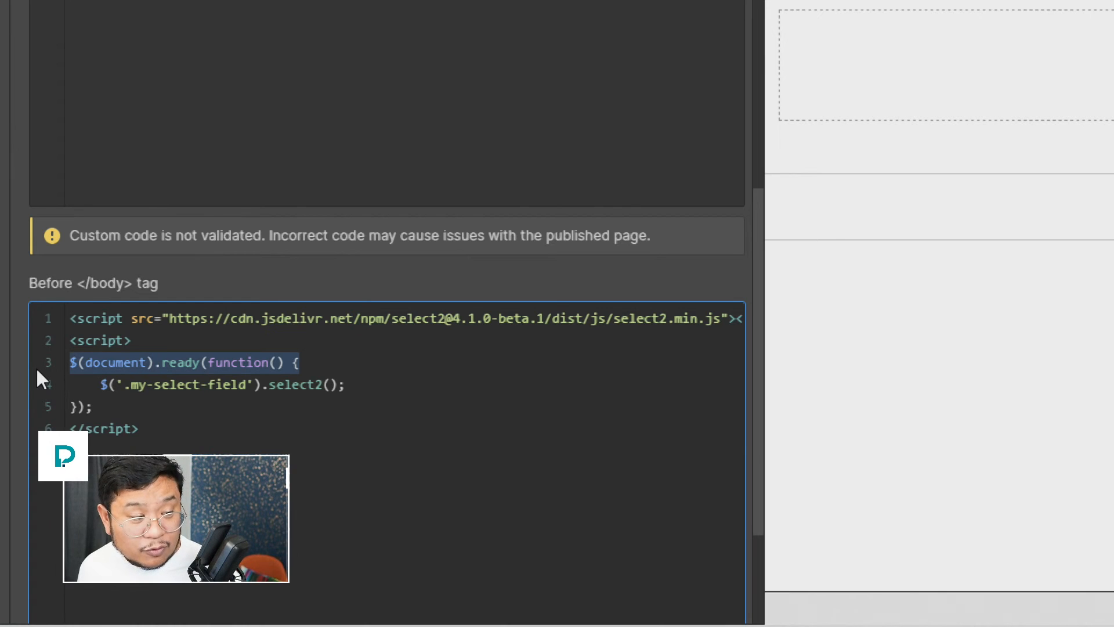
pyautogui.moveTo(254, 386); pyautogui.dragTo(105, 387)
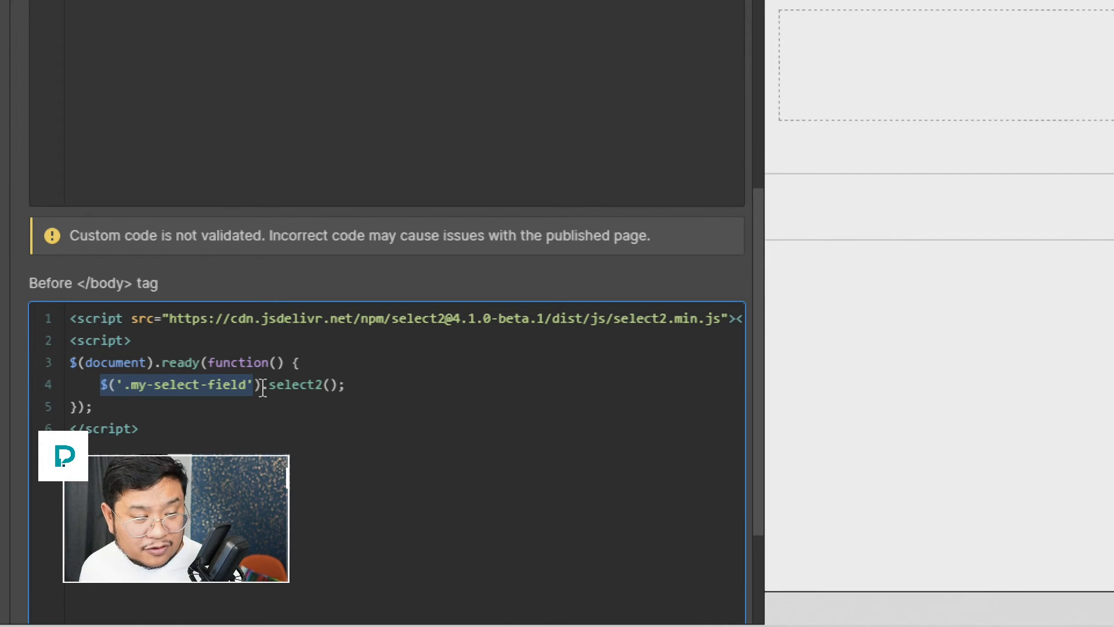
pyautogui.moveTo(263, 388); pyautogui.dragTo(362, 377)
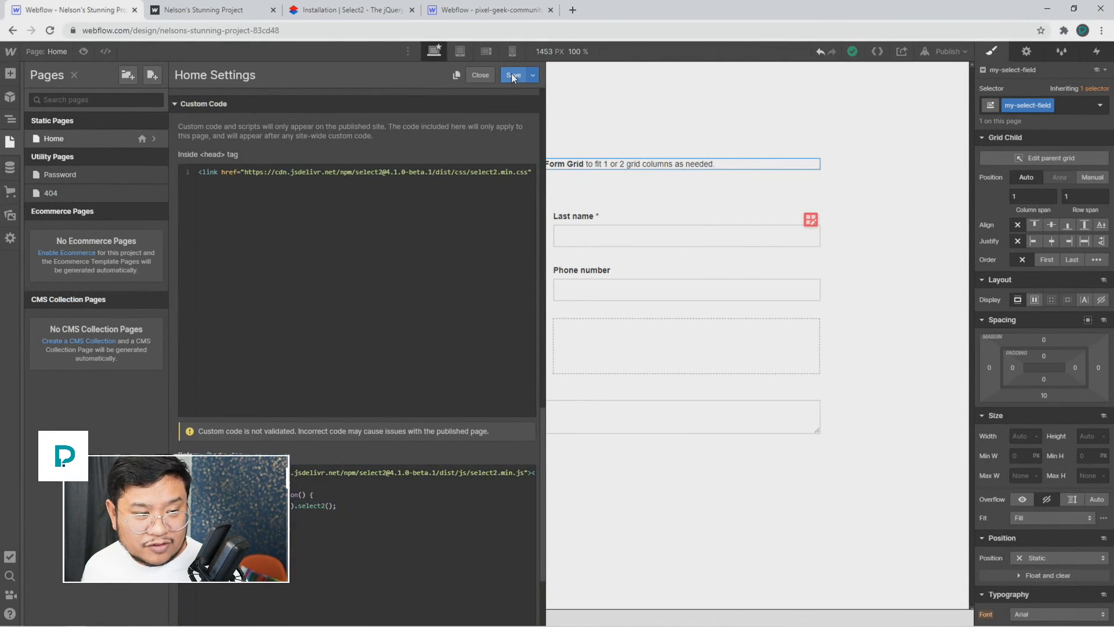
pyautogui.click(513, 75)
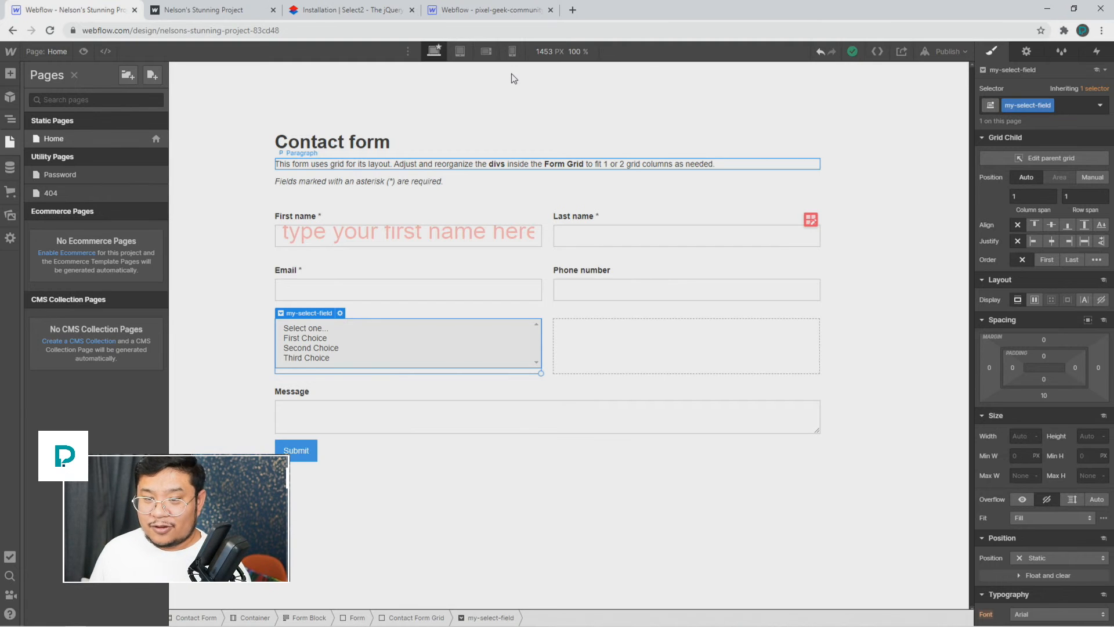
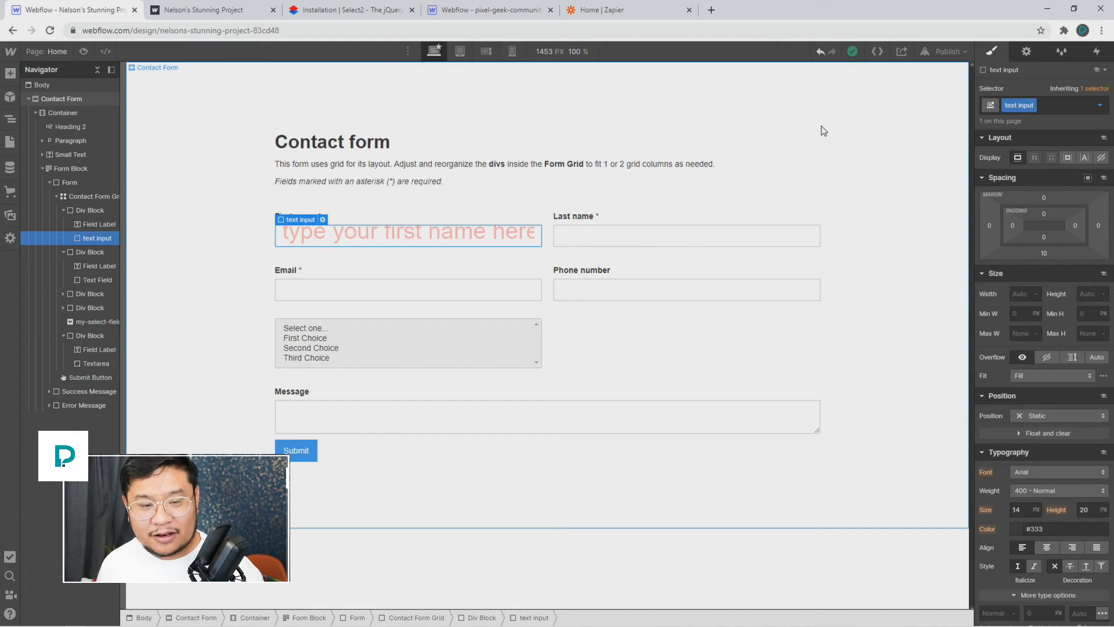
# Step: Open the Webflow logo menu to show the Dashboard, Project Settings and Editor choices
pyautogui.click(14, 55)
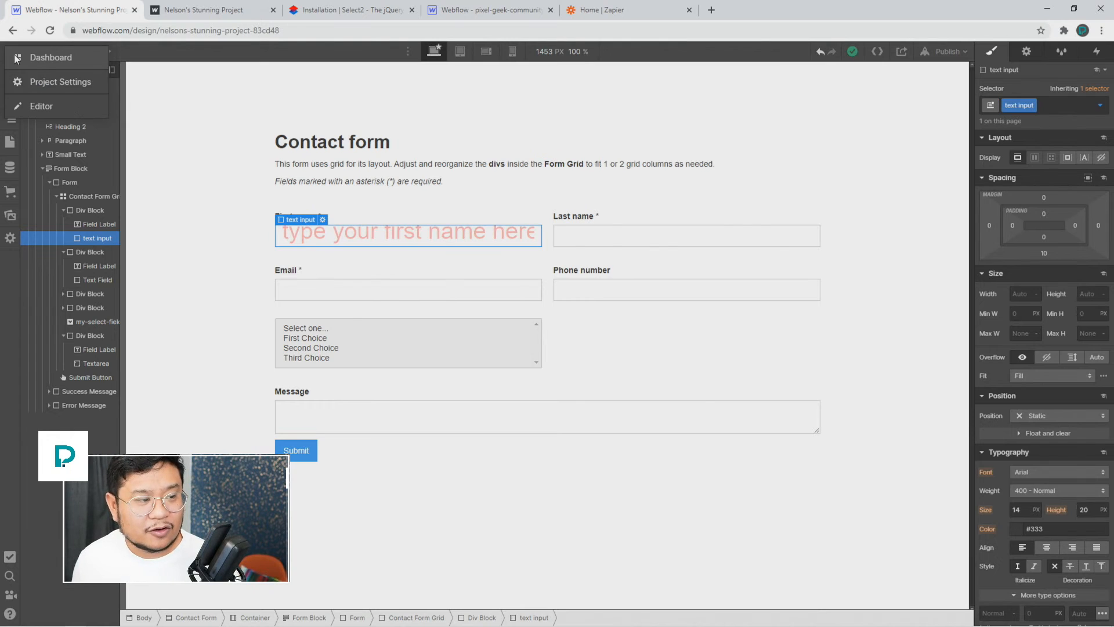
# Step: Go to Project Settings' Forms tab and bring the Form Notification section into view
pyautogui.click(51, 79)
pyautogui.click(433, 134)
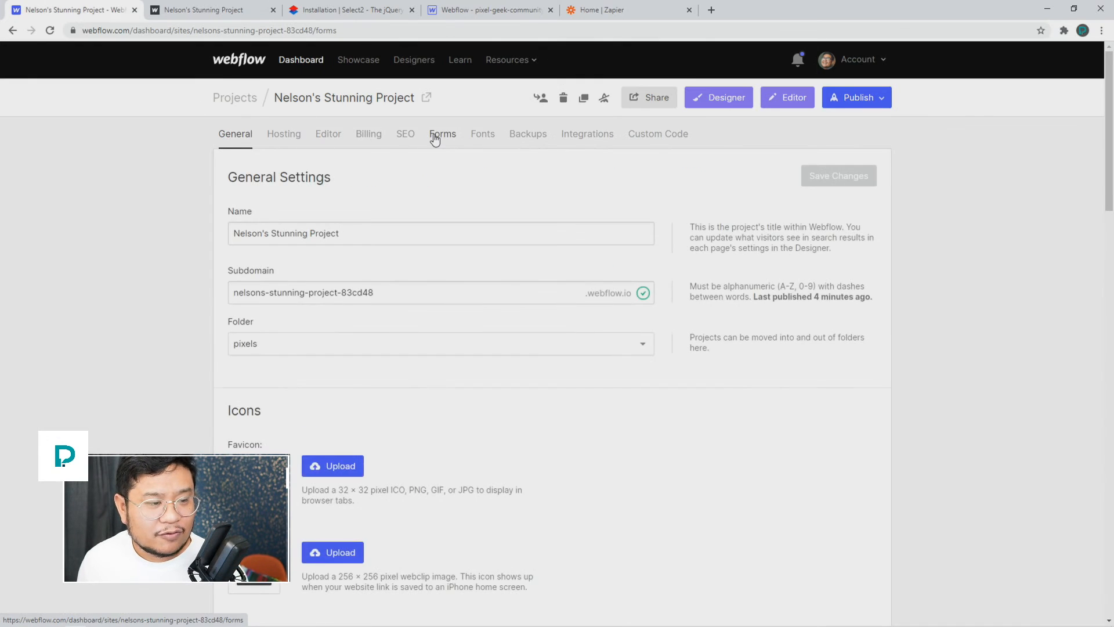
pyautogui.scroll(-1, 537, 364)
pyautogui.scroll(-20, 537, 365)
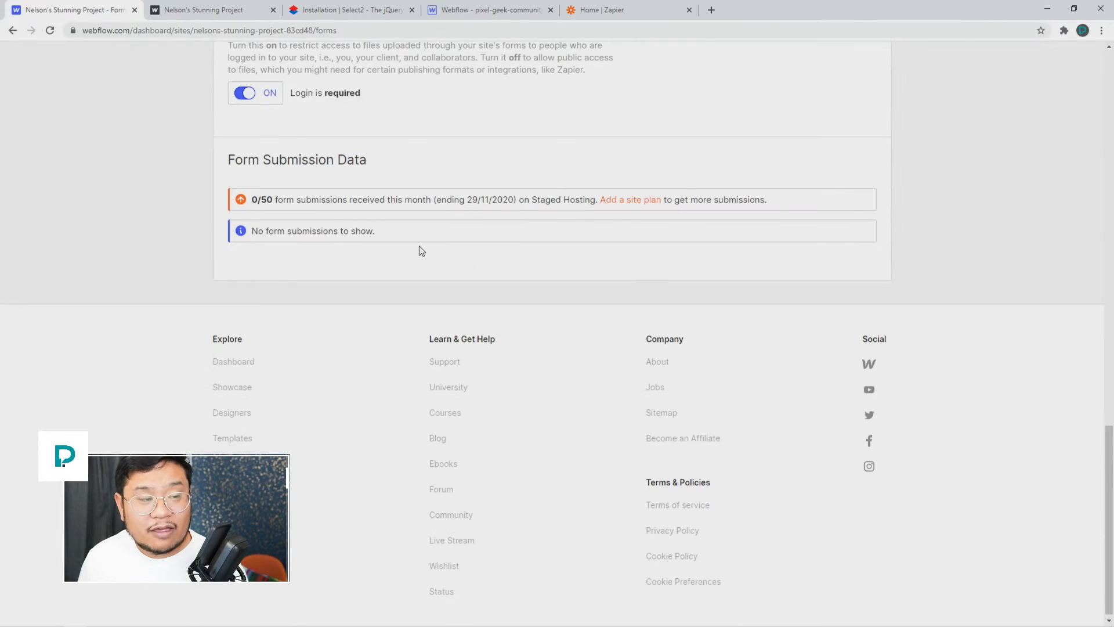
pyautogui.scroll(5, 422, 251)
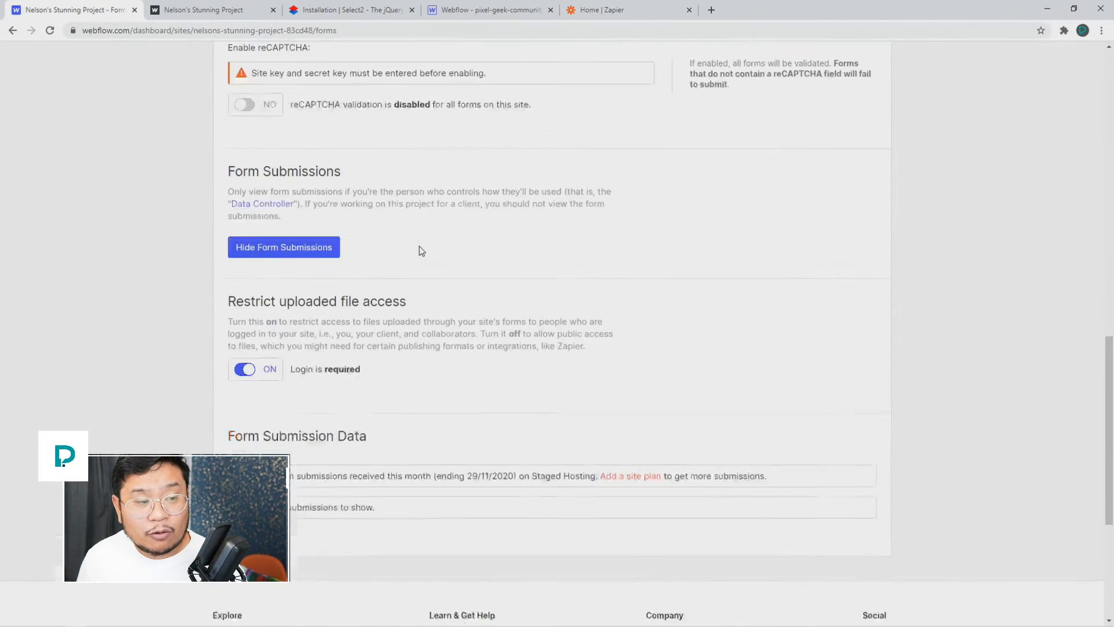
pyautogui.scroll(10, 422, 251)
pyautogui.scroll(5, 421, 250)
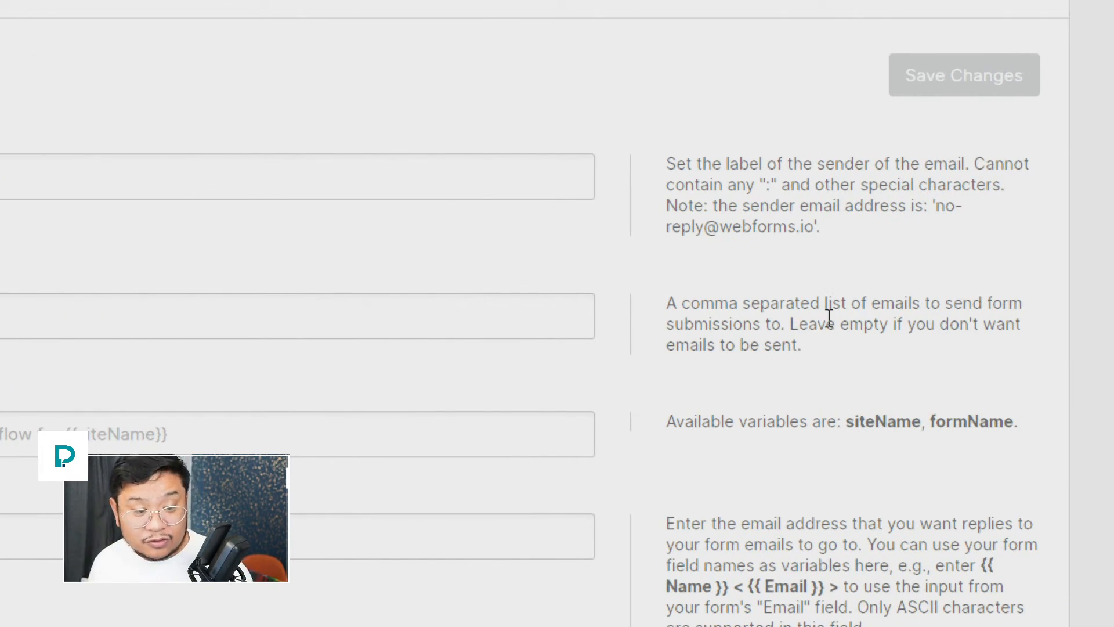
# Step: Append two more example addresses to the 'Send form submissions to' recipients, then go to Zapier
pyautogui.click(40, 318)
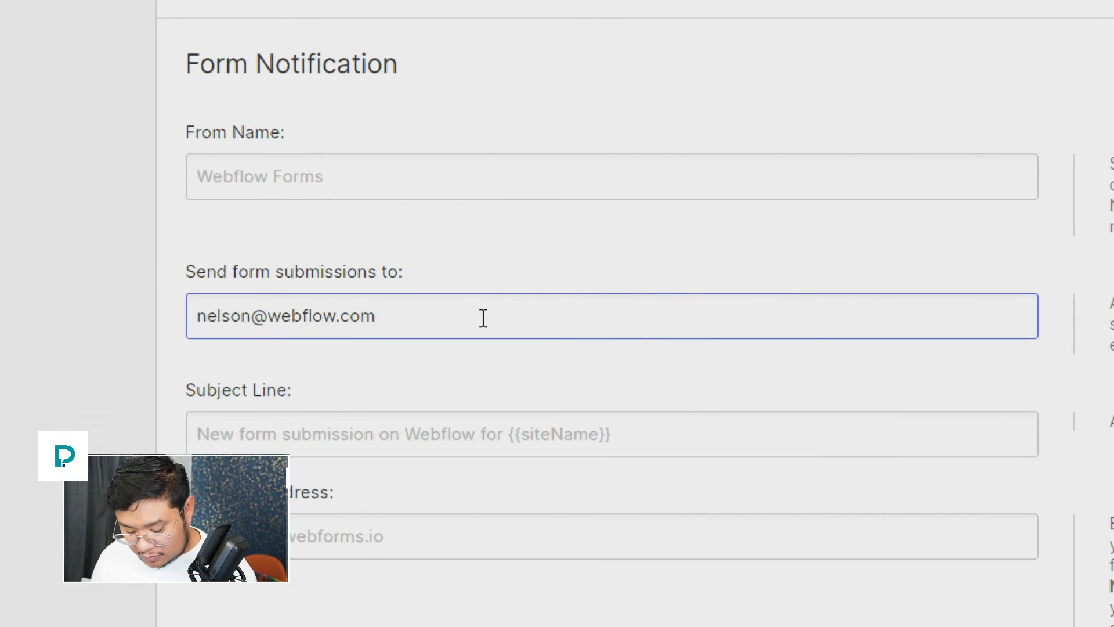
pyautogui.write(', something@e')
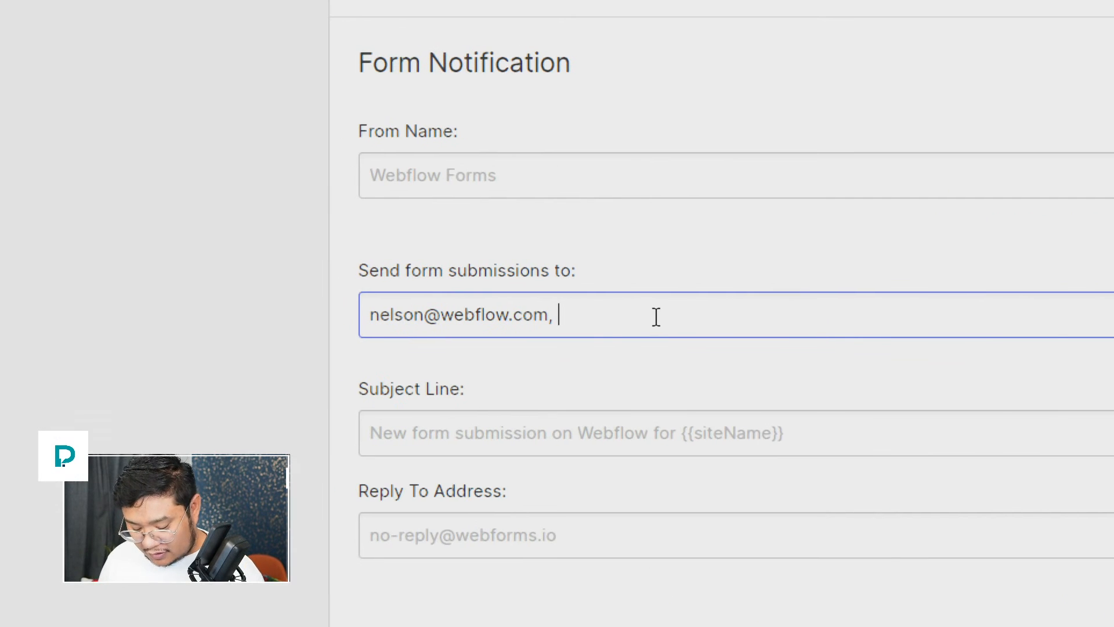
pyautogui.write('xample.com, so')
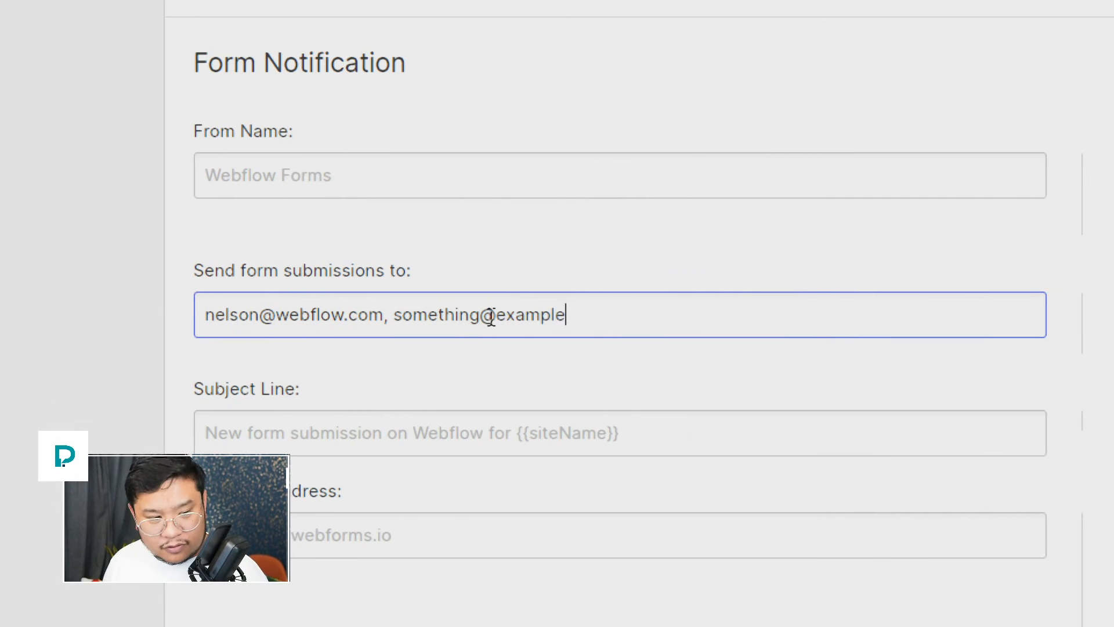
pyautogui.write('mething-else@exa')
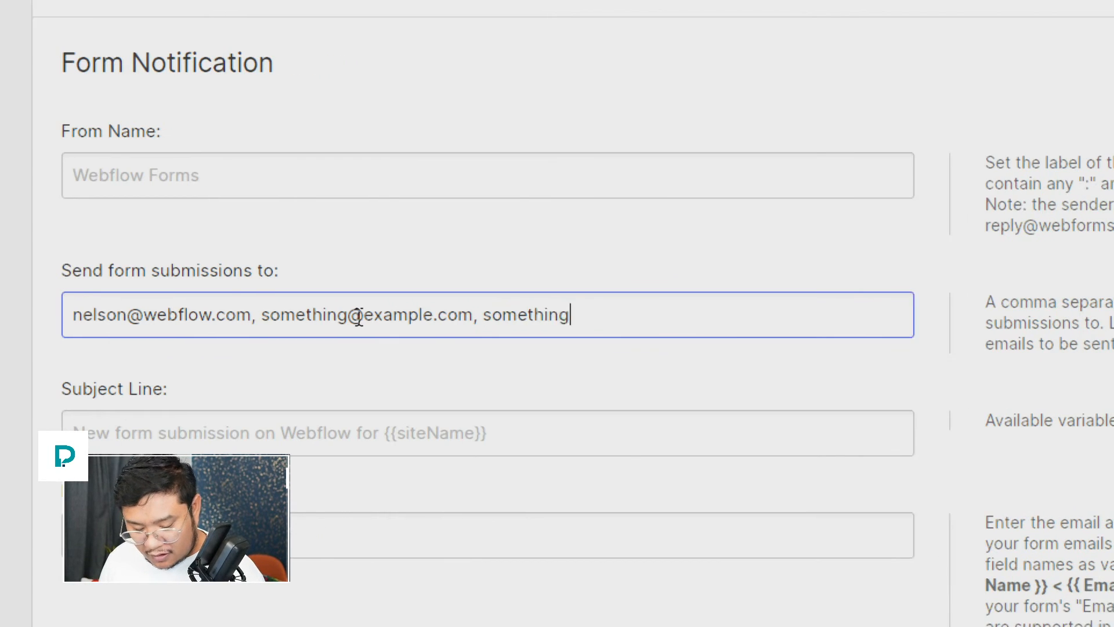
pyautogui.write('mple.com')
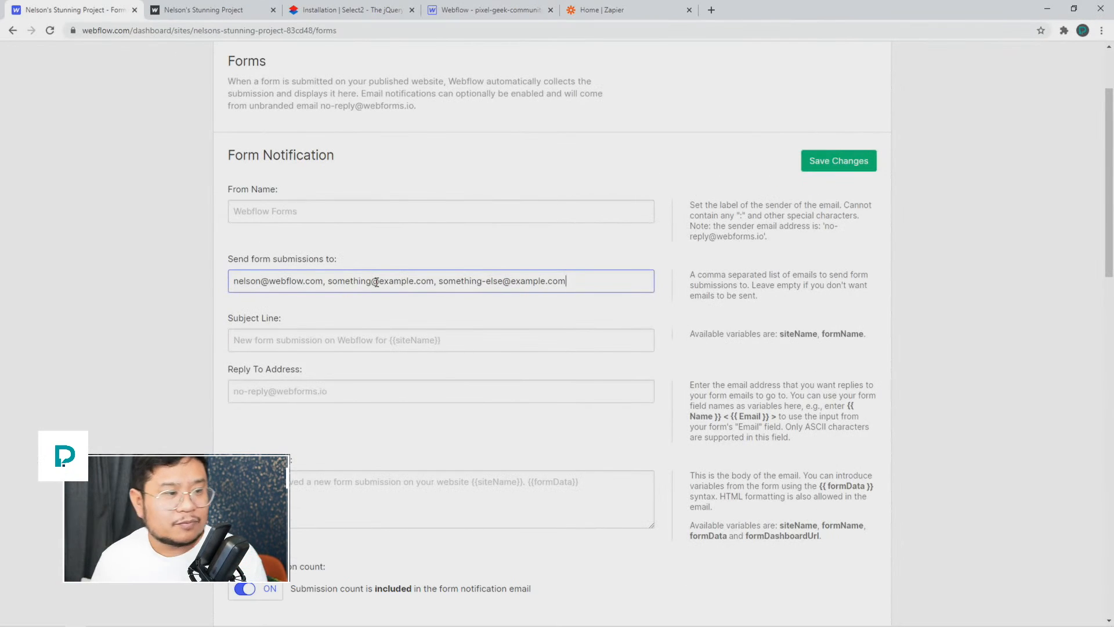
pyautogui.click(626, 10)
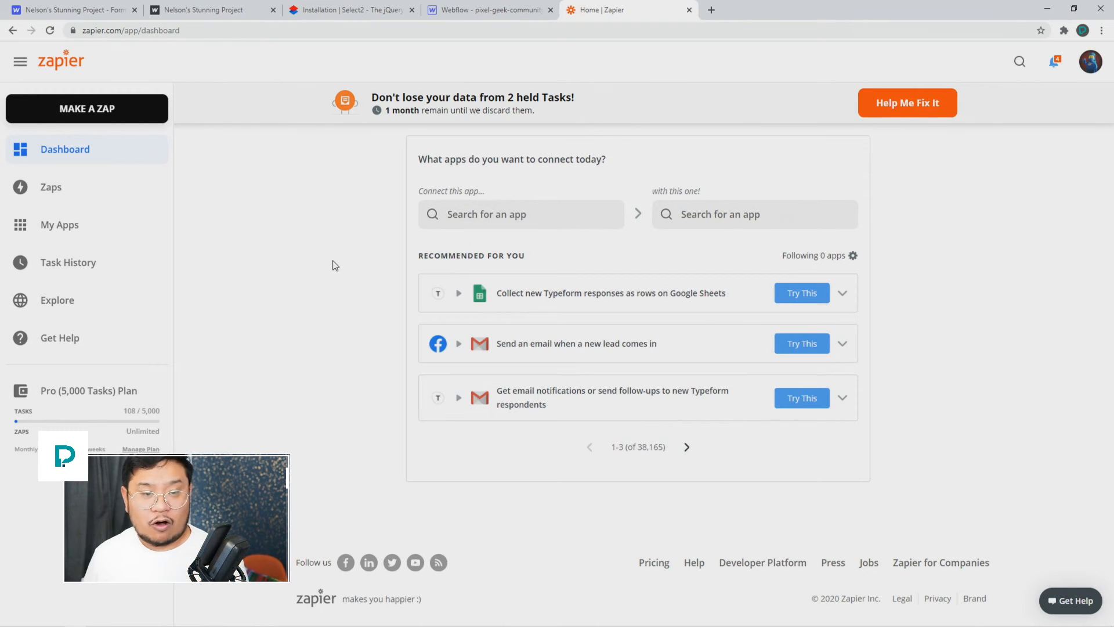
pyautogui.click(58, 301)
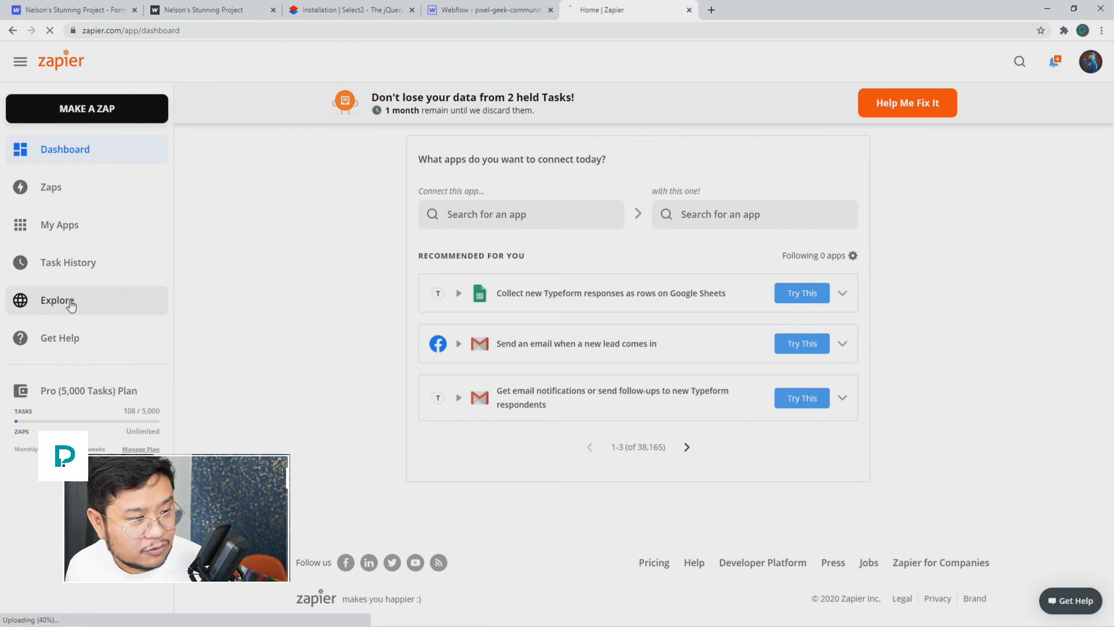
pyautogui.scroll(-10, 403, 412)
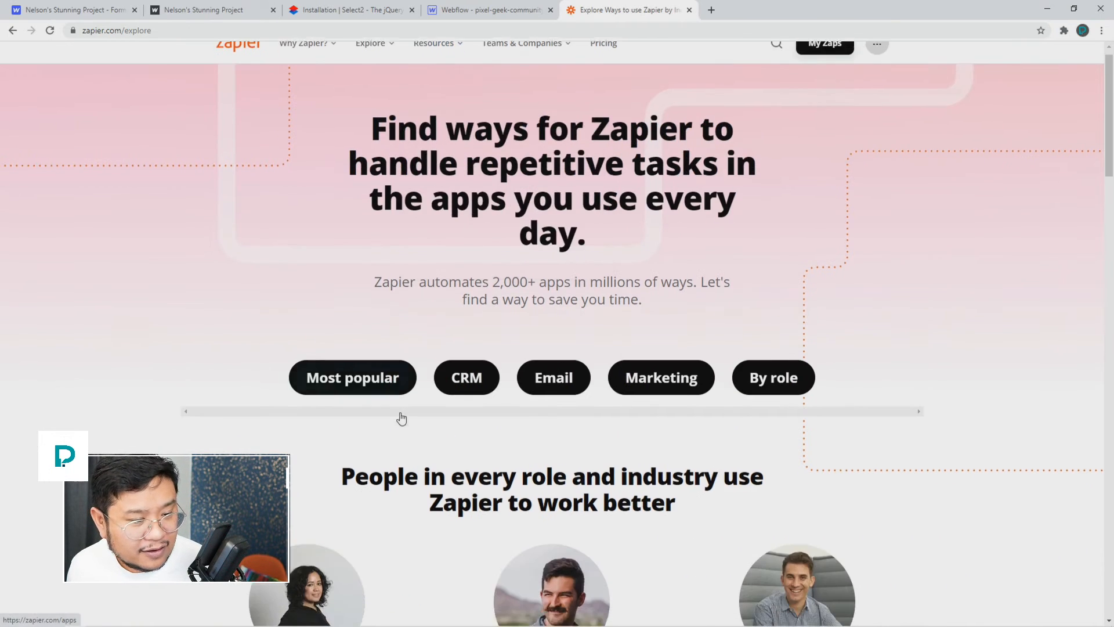
pyautogui.scroll(-10, 402, 411)
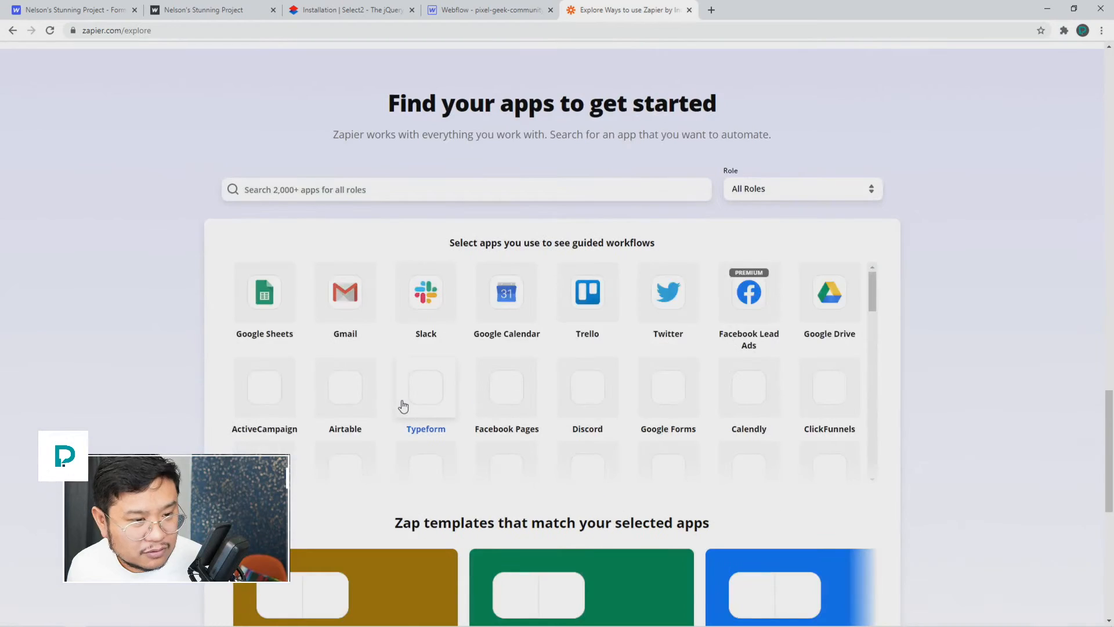
pyautogui.scroll(-1, 403, 406)
pyautogui.scroll(3, 402, 405)
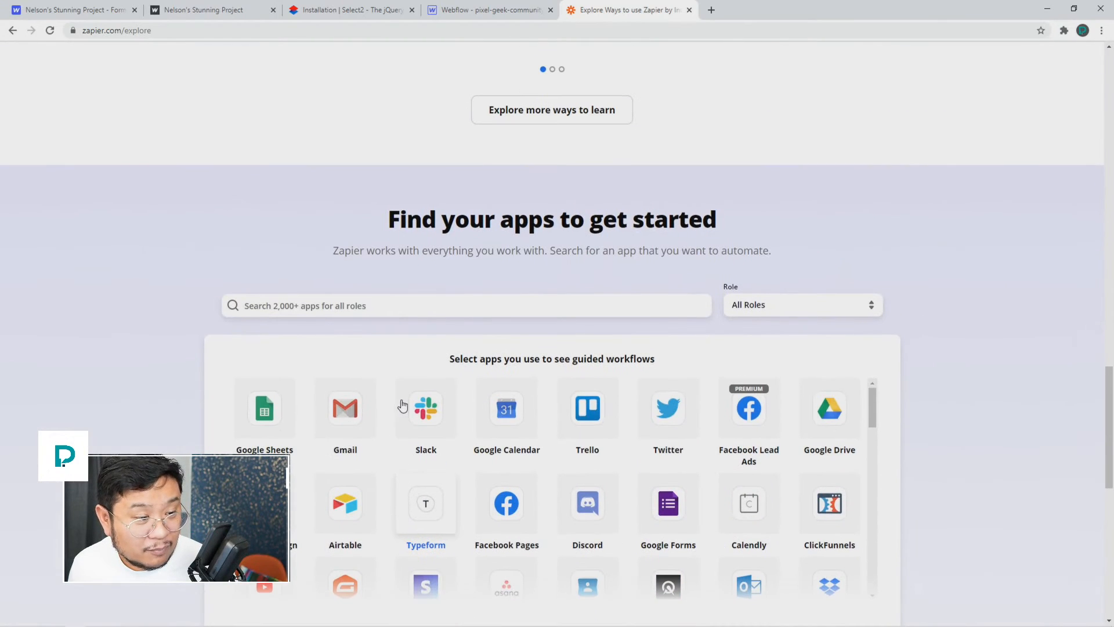
pyautogui.scroll(-3, 156, 378)
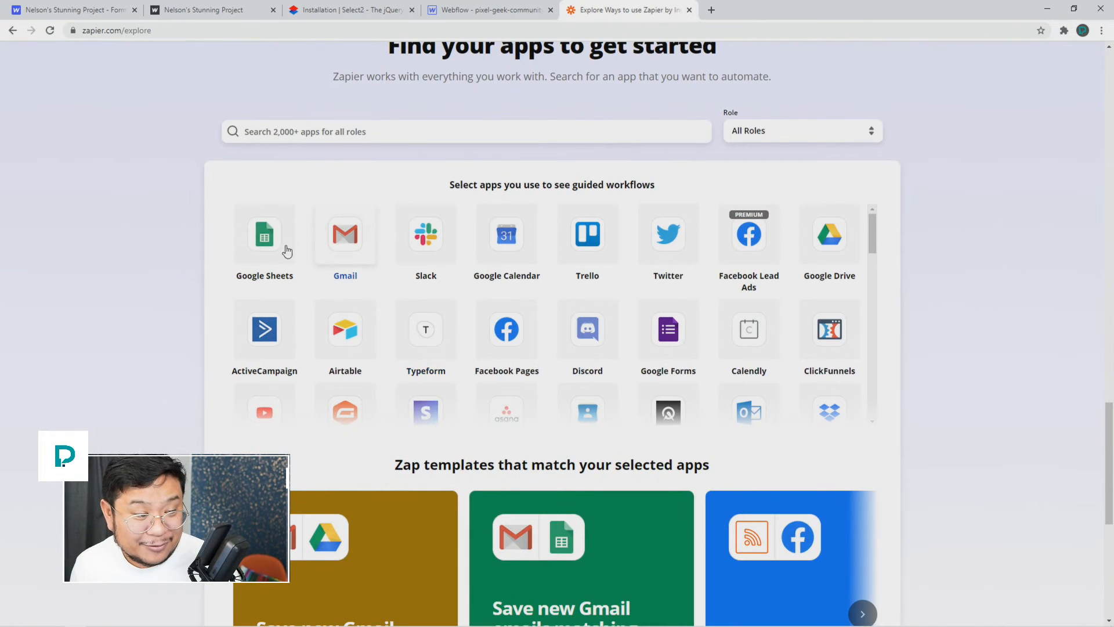
pyautogui.scroll(-4, 774, 265)
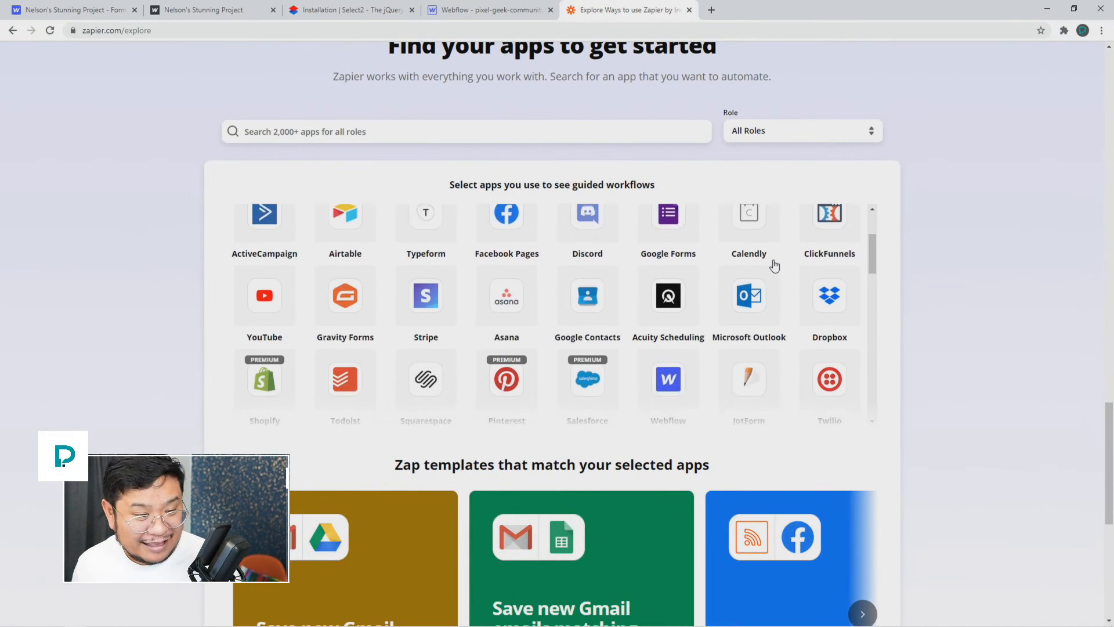
pyautogui.scroll(-5, 775, 265)
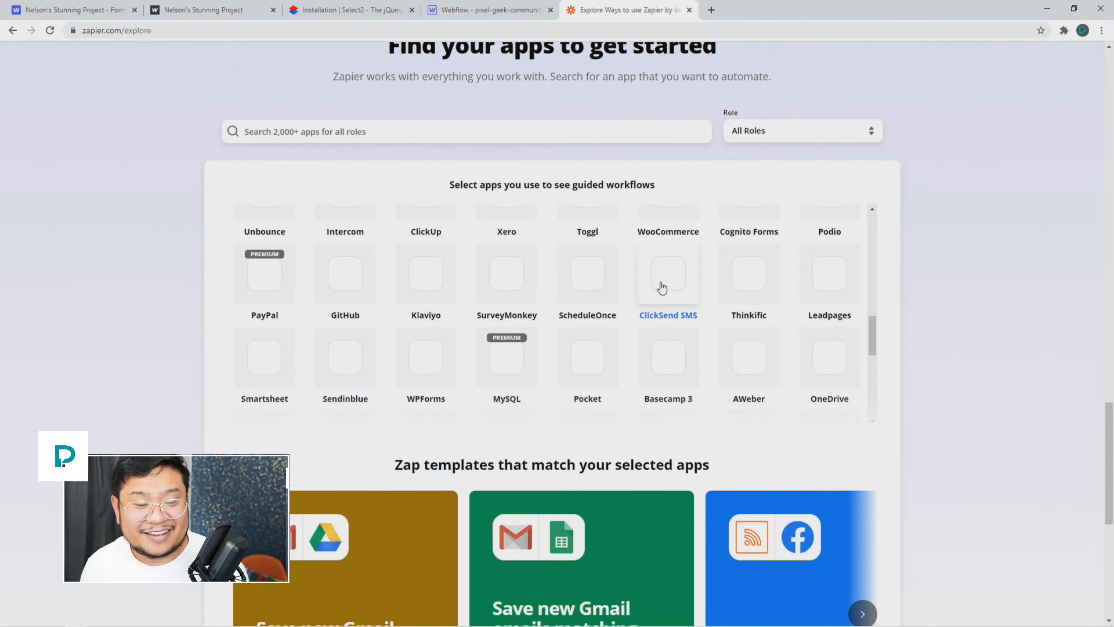
pyautogui.scroll(-5, 663, 288)
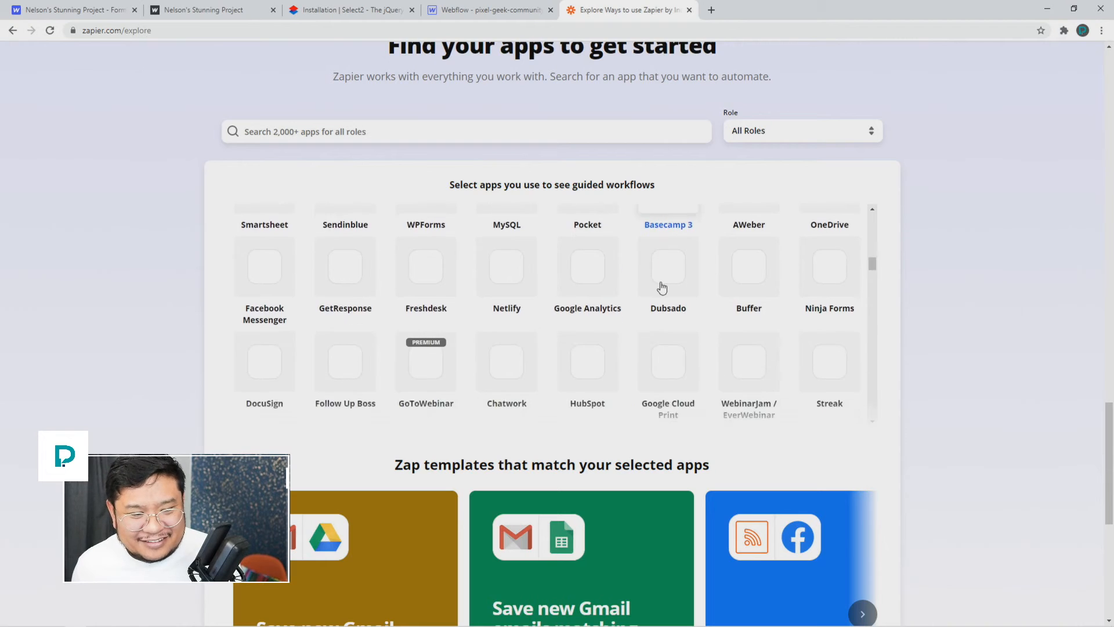
pyautogui.scroll(-5, 662, 288)
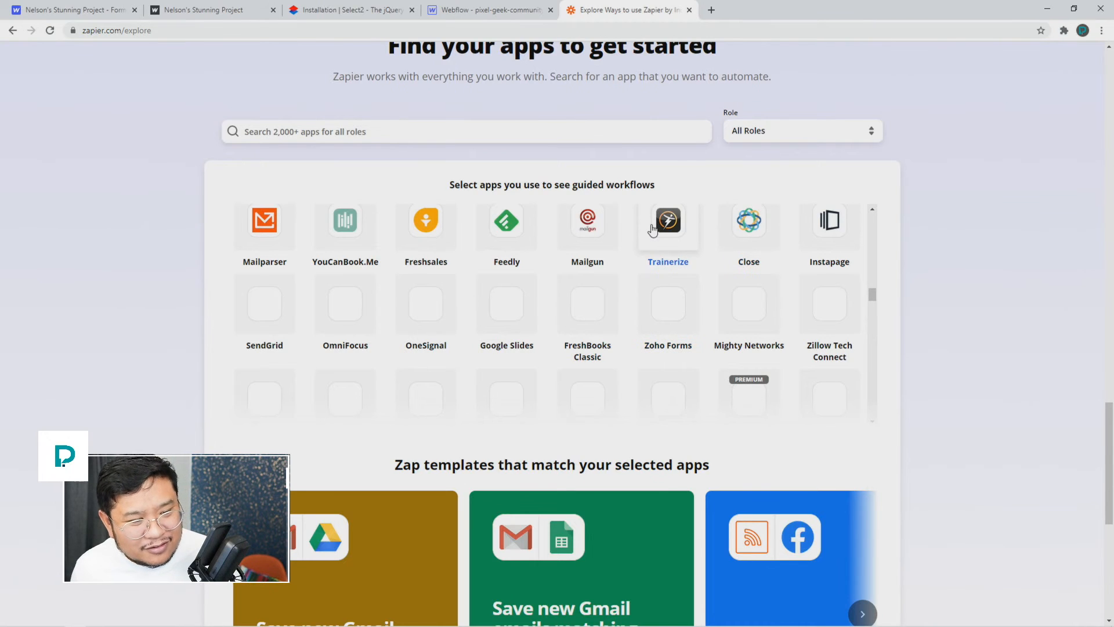
pyautogui.scroll(-5, 652, 230)
pyautogui.scroll(-3, 653, 229)
pyautogui.scroll(3, 653, 229)
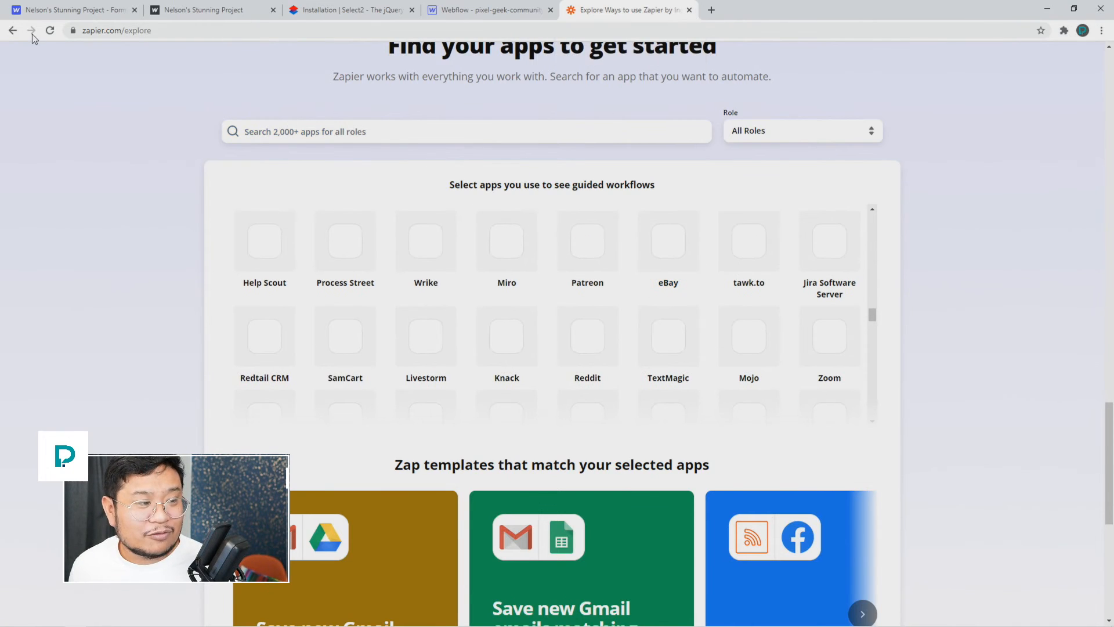
pyautogui.click(13, 32)
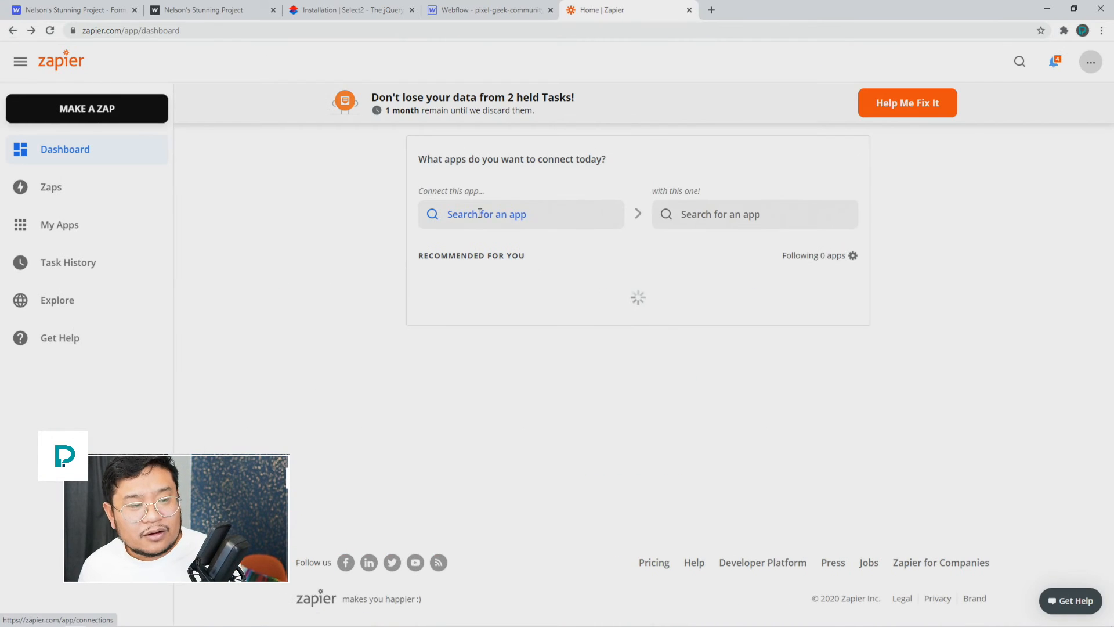
pyautogui.click(509, 213)
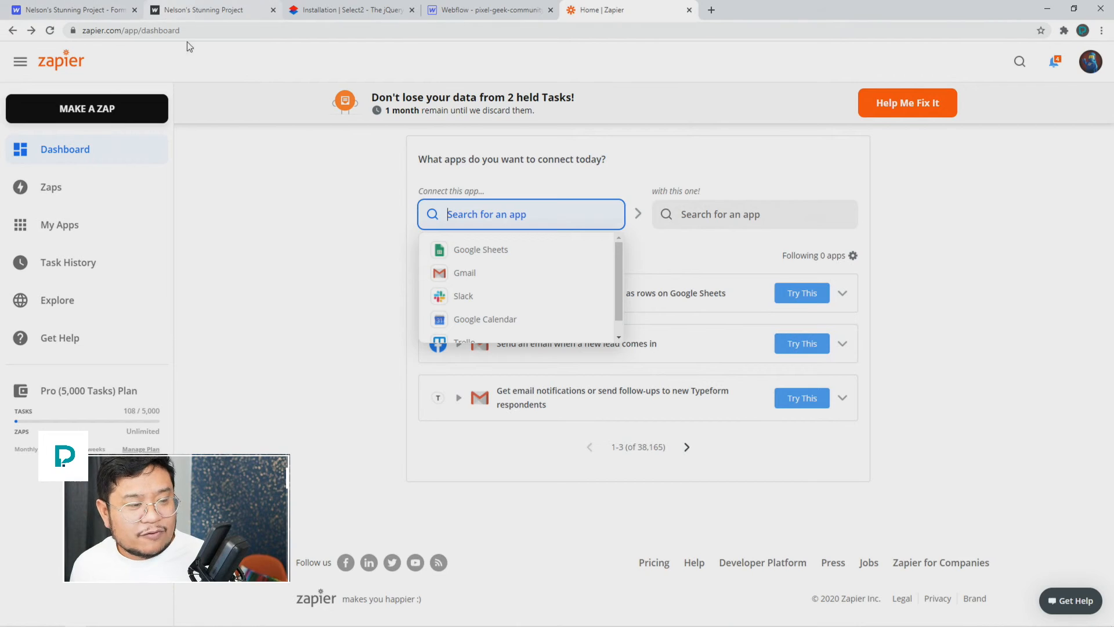
pyautogui.click(279, 230)
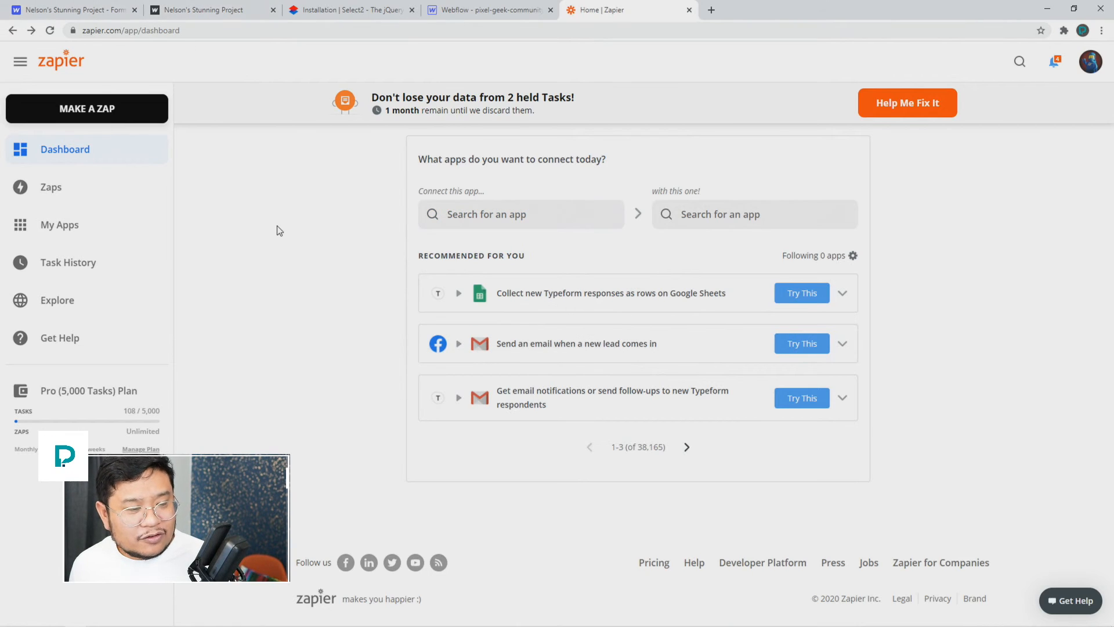
# Step: Fill the published Contact form with a test first name, last name, e-mail and phone number
pyautogui.click(193, 14)
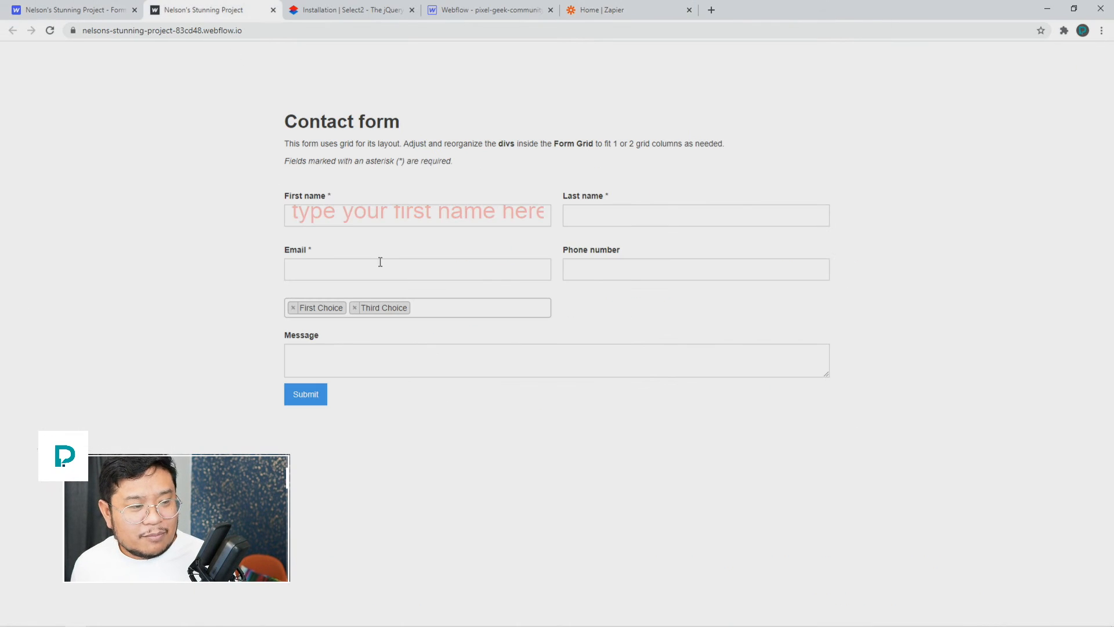
pyautogui.click(370, 211)
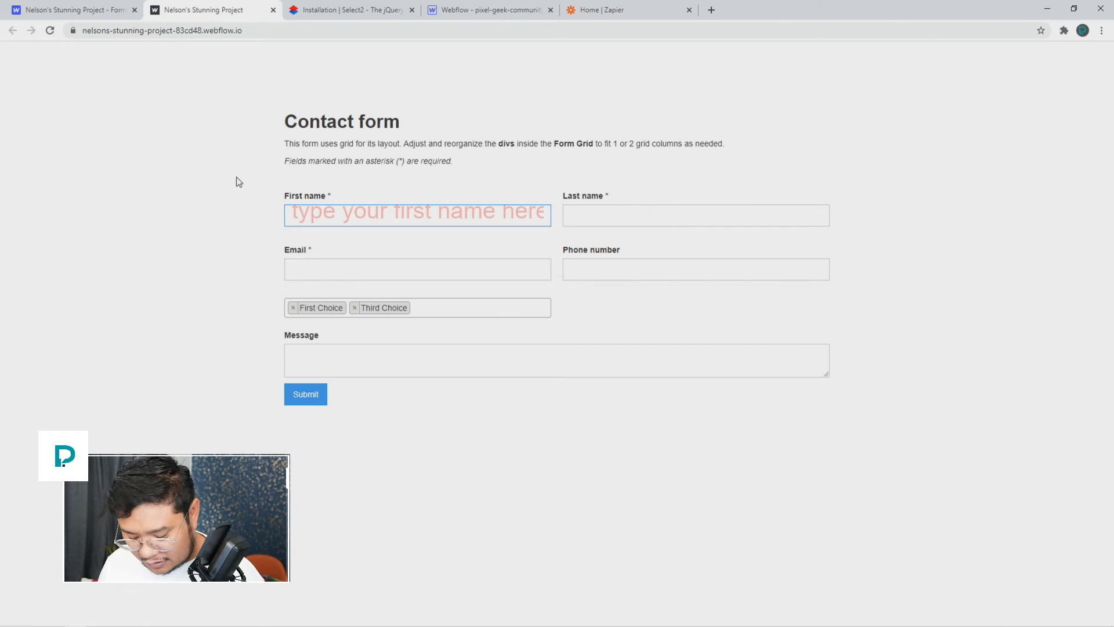
pyautogui.write('sarah')
pyautogui.press('Tab')
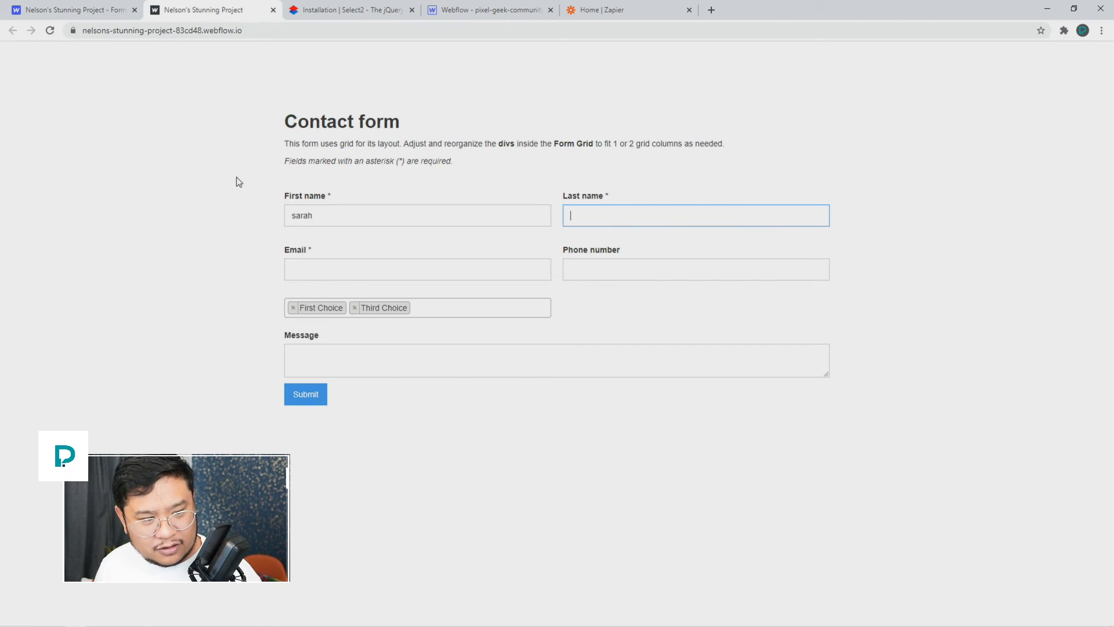
pyautogui.write('connor')
pyautogui.press('BackSpace')
pyautogui.press('BackSpace')
pyautogui.write('or')
pyautogui.press('Tab')
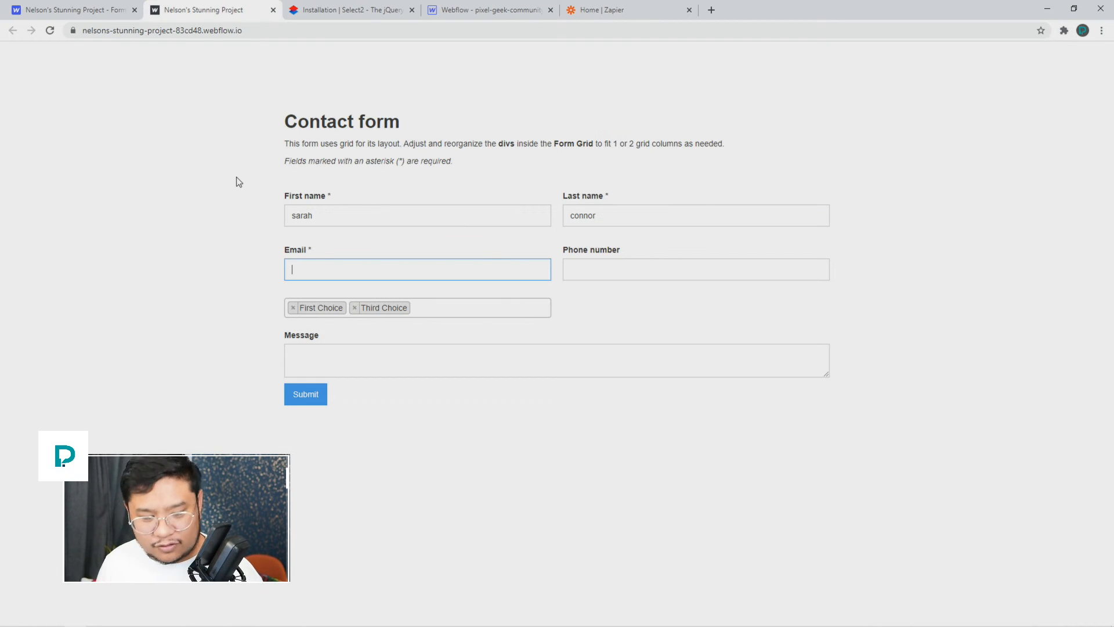
pyautogui.write('fromthe')
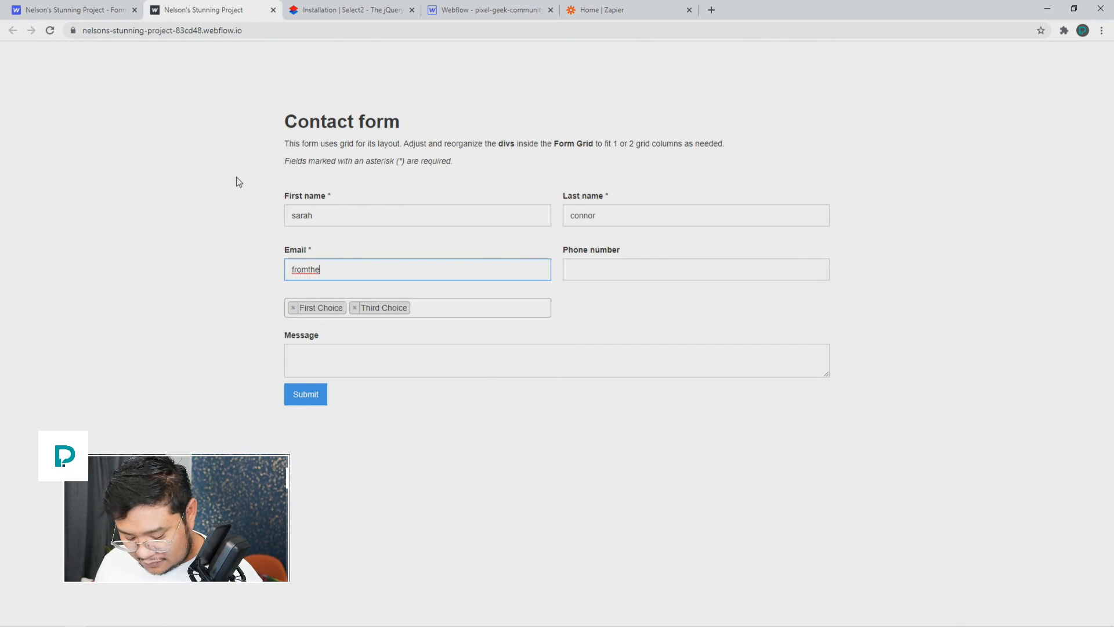
pyautogui.write('future@example.com')
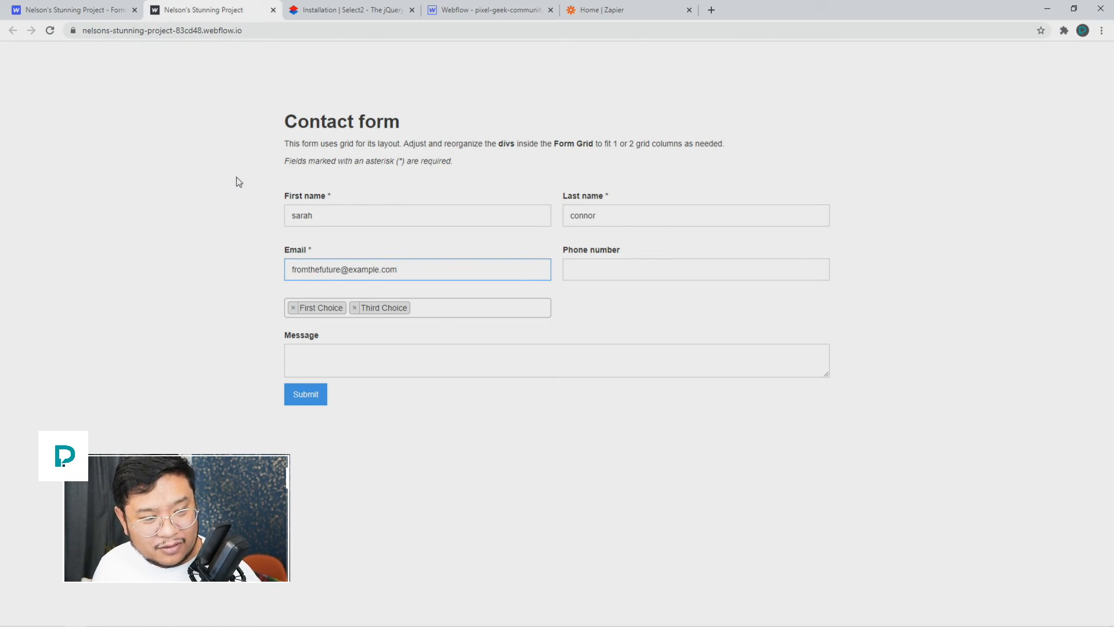
pyautogui.press('Tab')
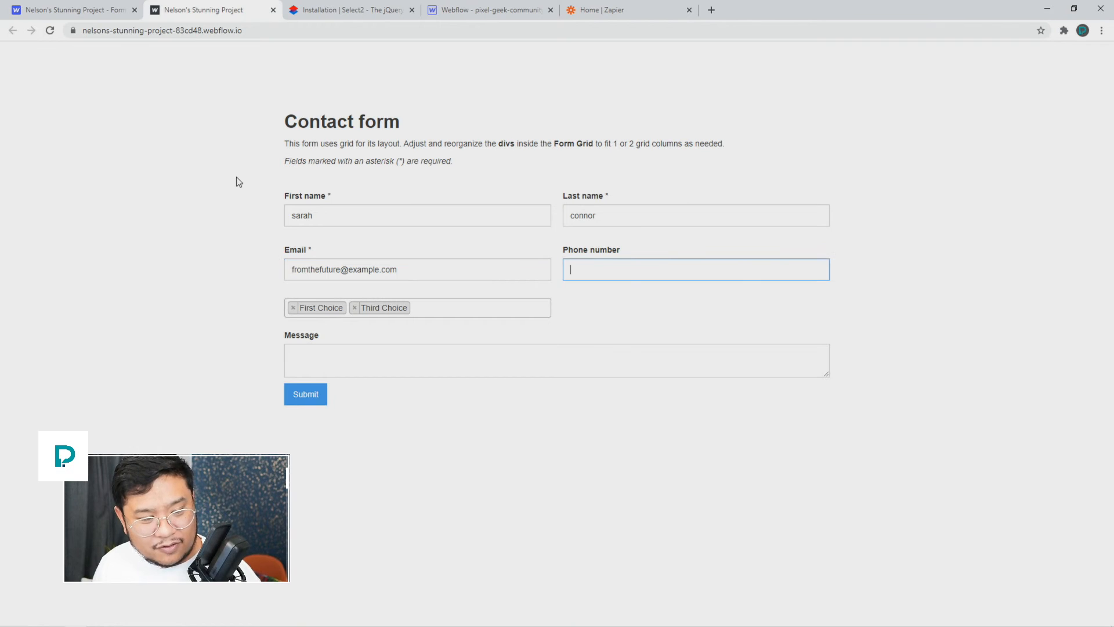
pyautogui.write('555-555-5555')
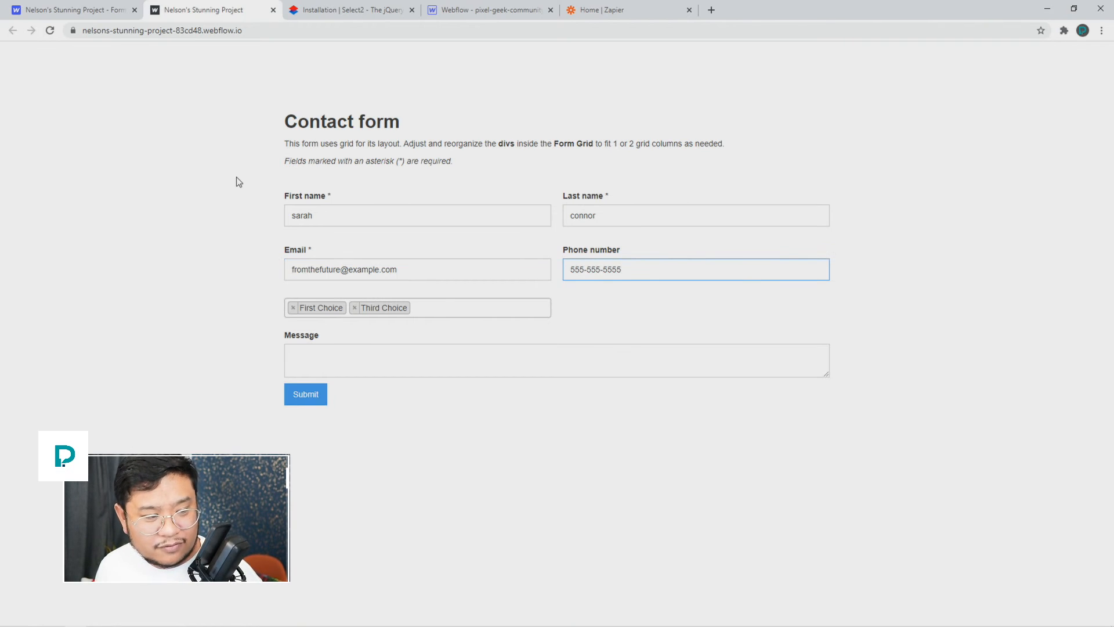
# Step: Enter the message 'i'll be back' and submit the form
pyautogui.click(561, 365)
pyautogui.write("i'll be back")
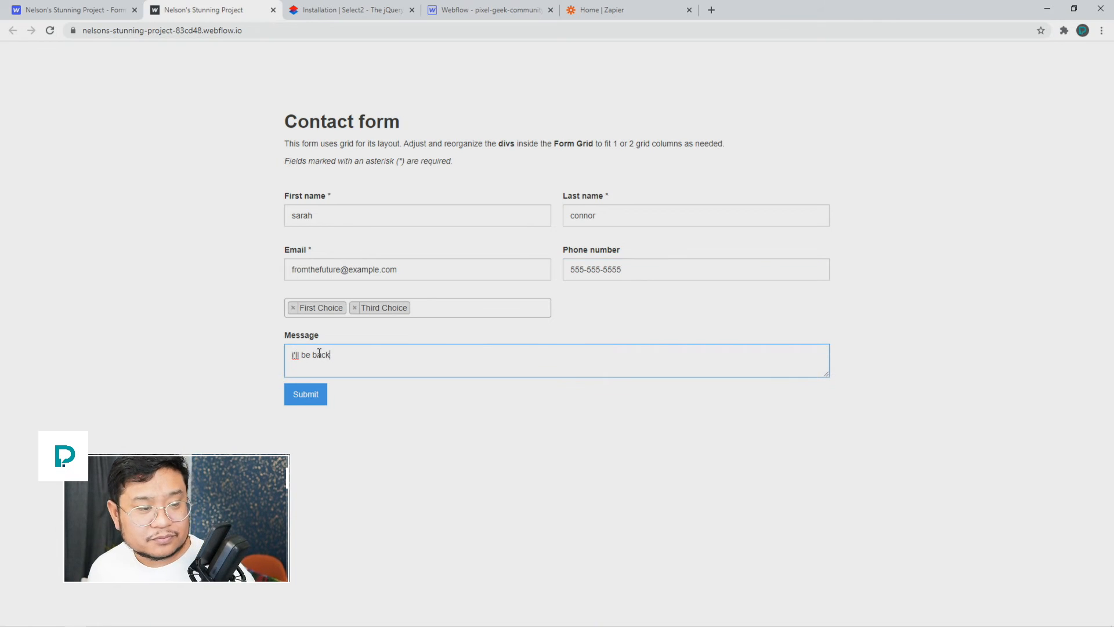
pyautogui.click(306, 401)
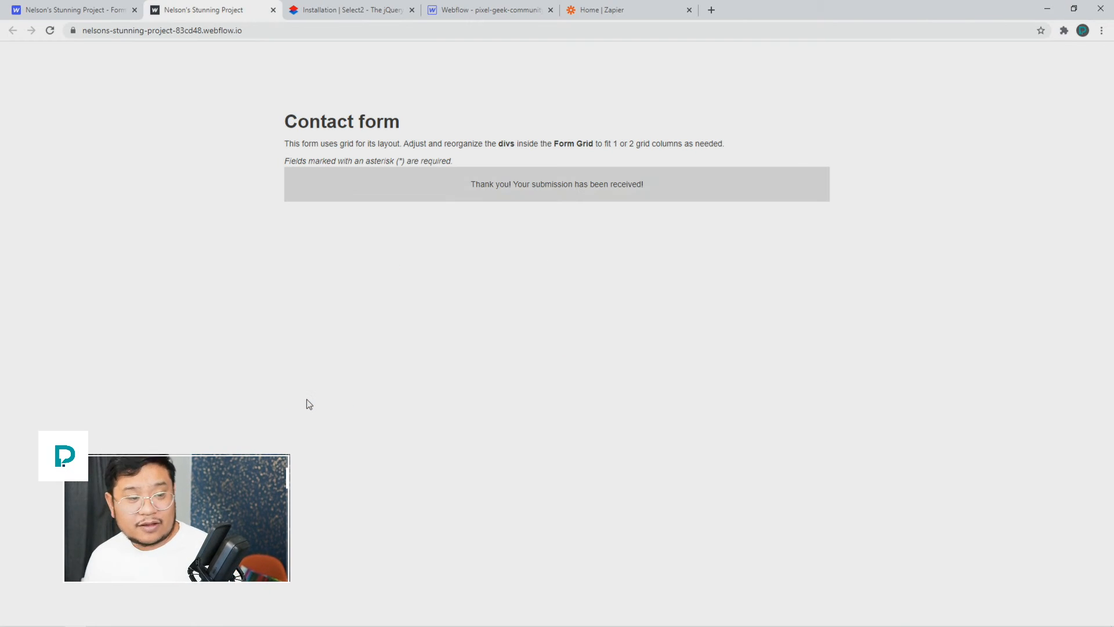
# Step: Reload the Webflow Forms page and check the new entry under Form Submission Data
pyautogui.click(113, 12)
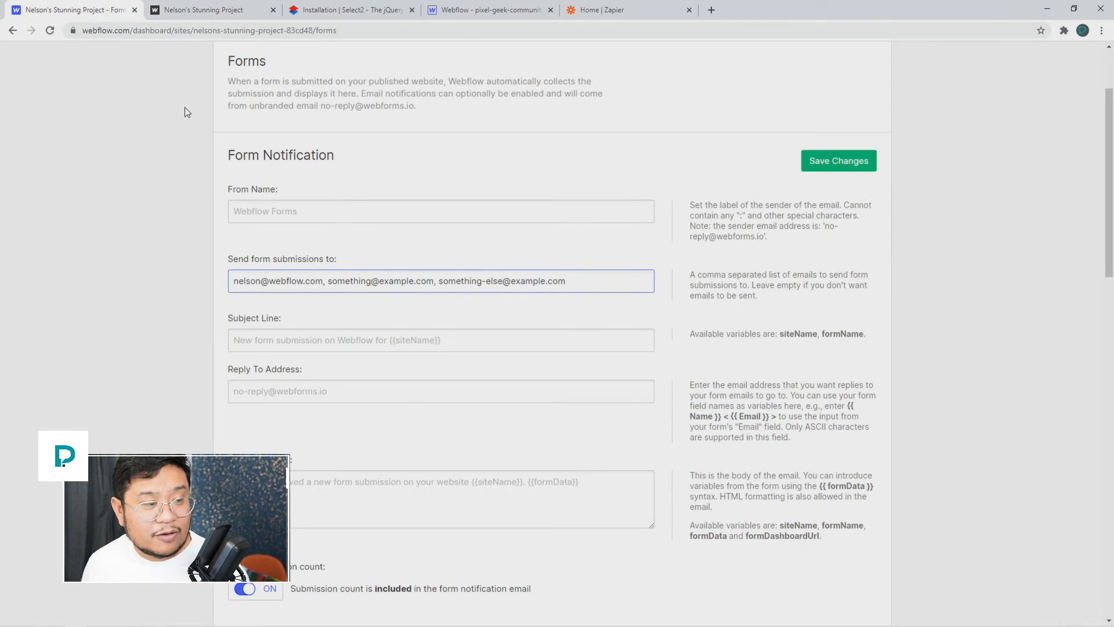
pyautogui.scroll(2, 177, 130)
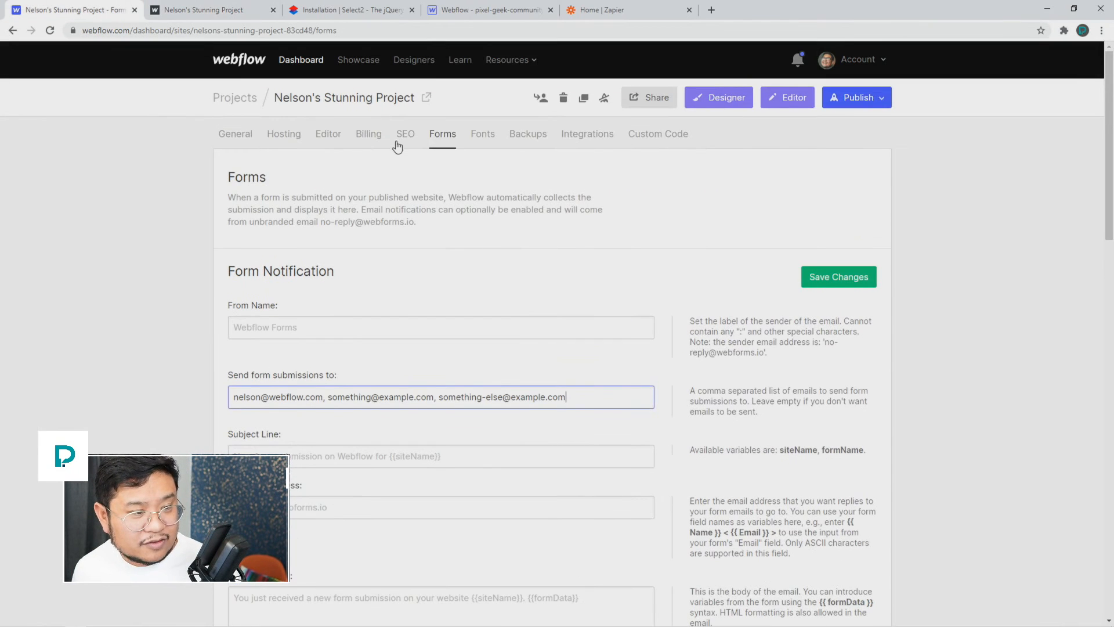
pyautogui.click(50, 30)
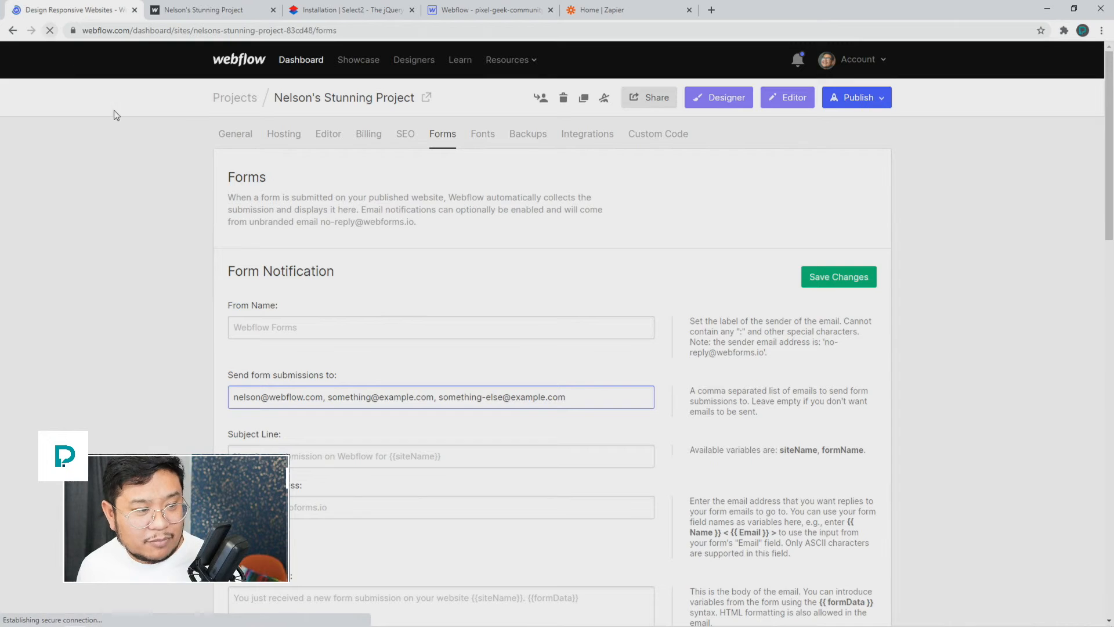
pyautogui.scroll(-15, 416, 319)
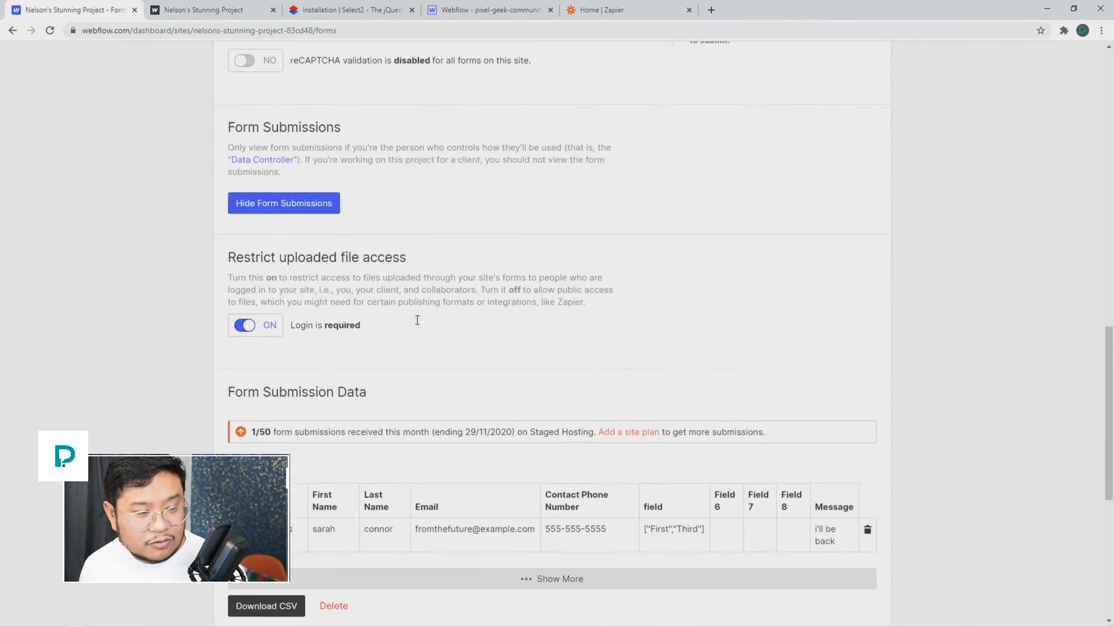
pyautogui.scroll(-6, 417, 320)
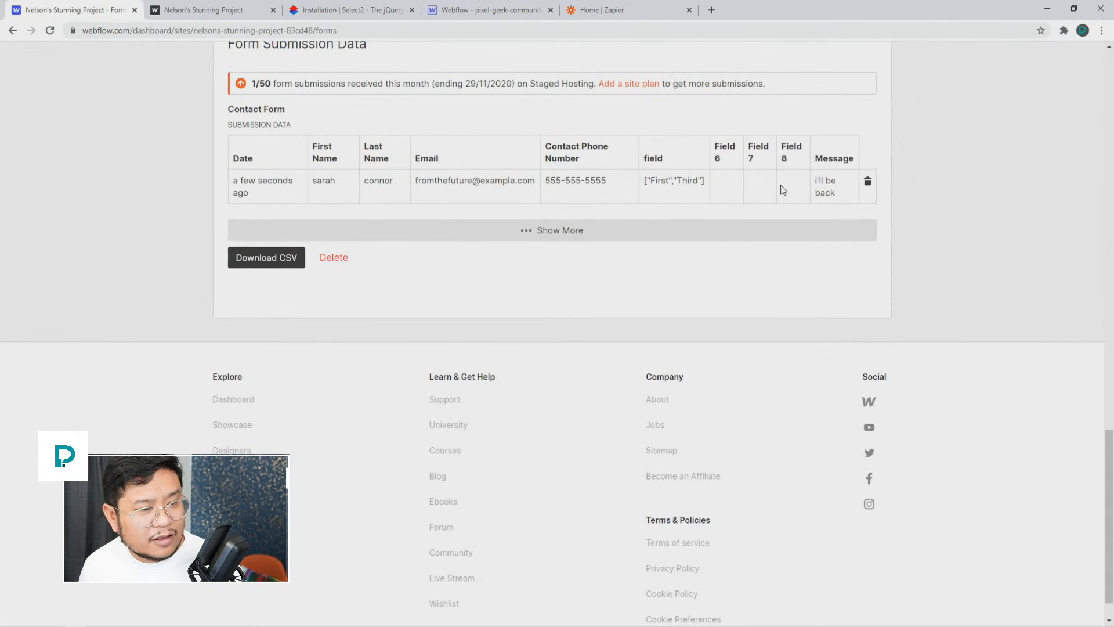
pyautogui.click(599, 18)
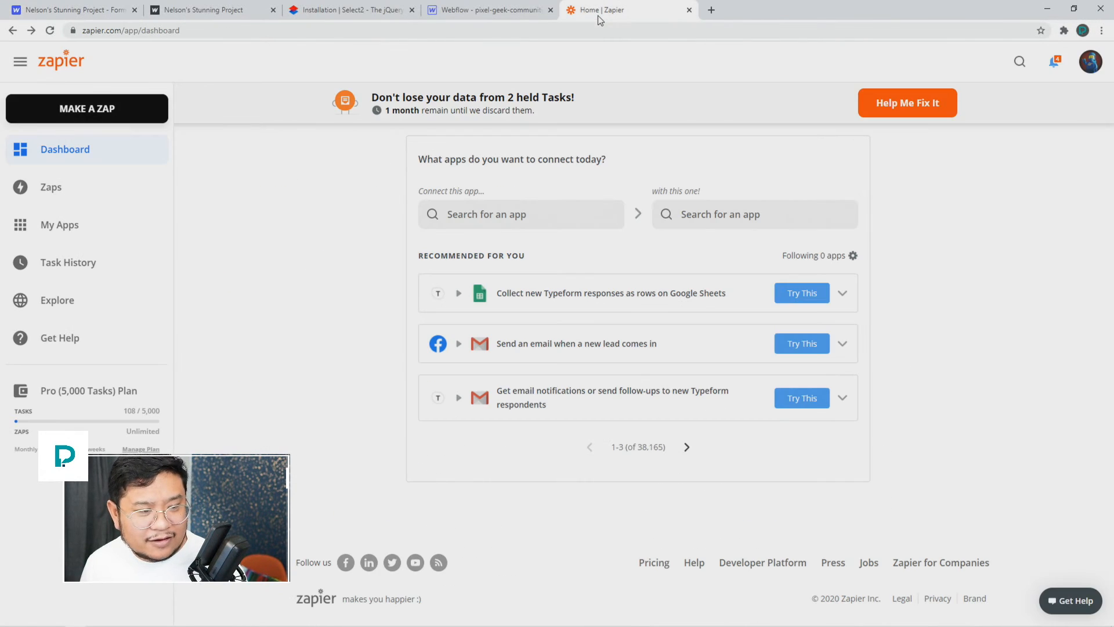
# Step: Pick Webflow as the trigger app and Email by Zapier as the action app
pyautogui.click(545, 213)
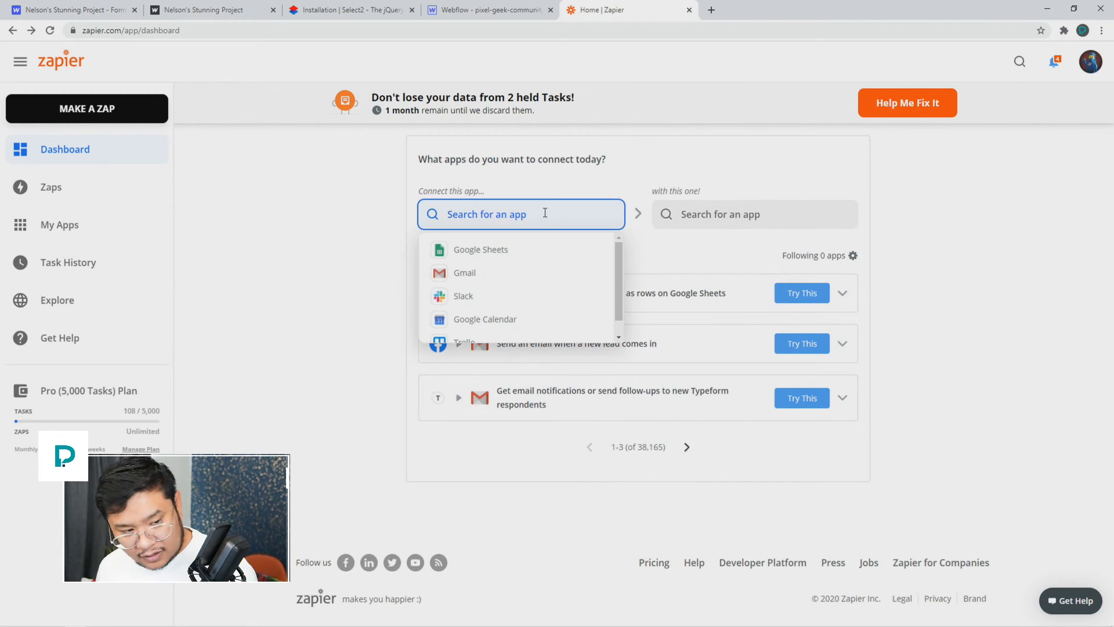
pyautogui.write('webflow')
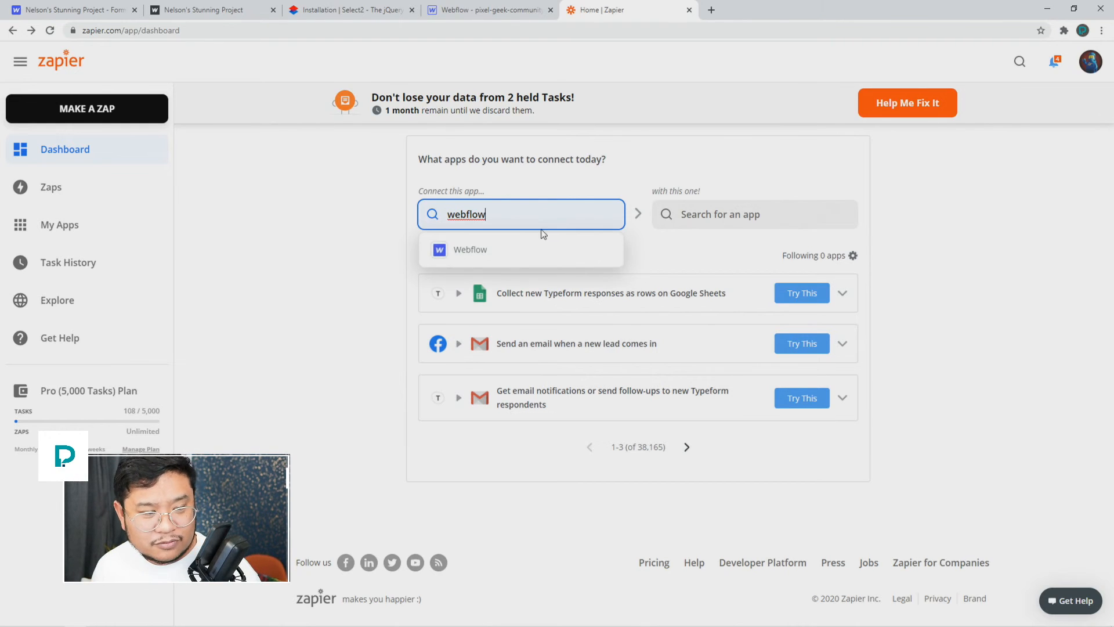
pyautogui.click(540, 250)
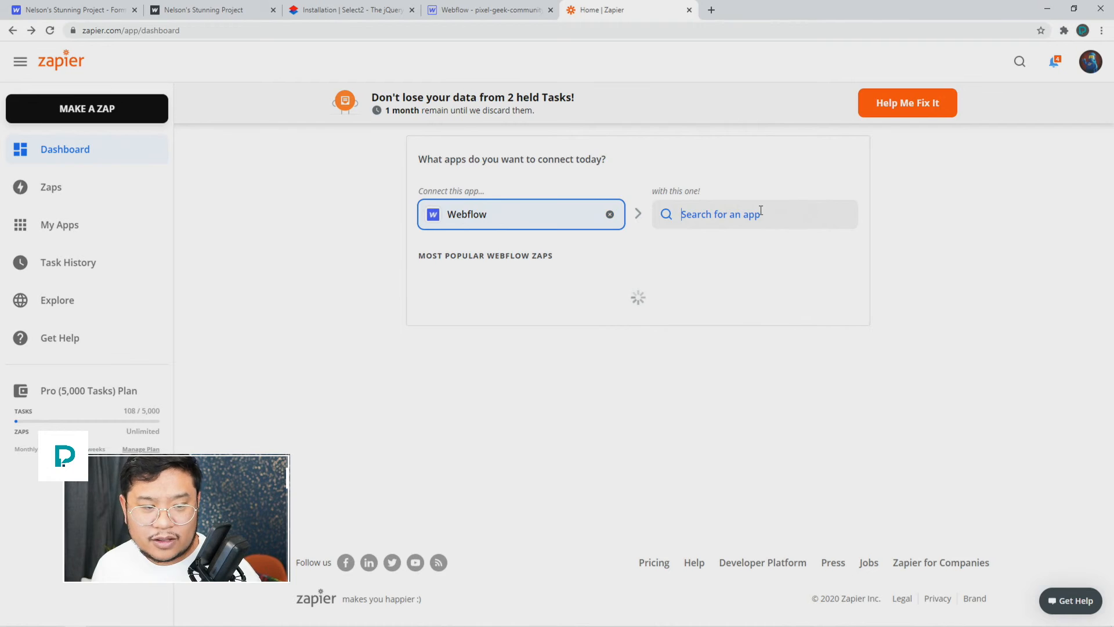
pyautogui.click(760, 211)
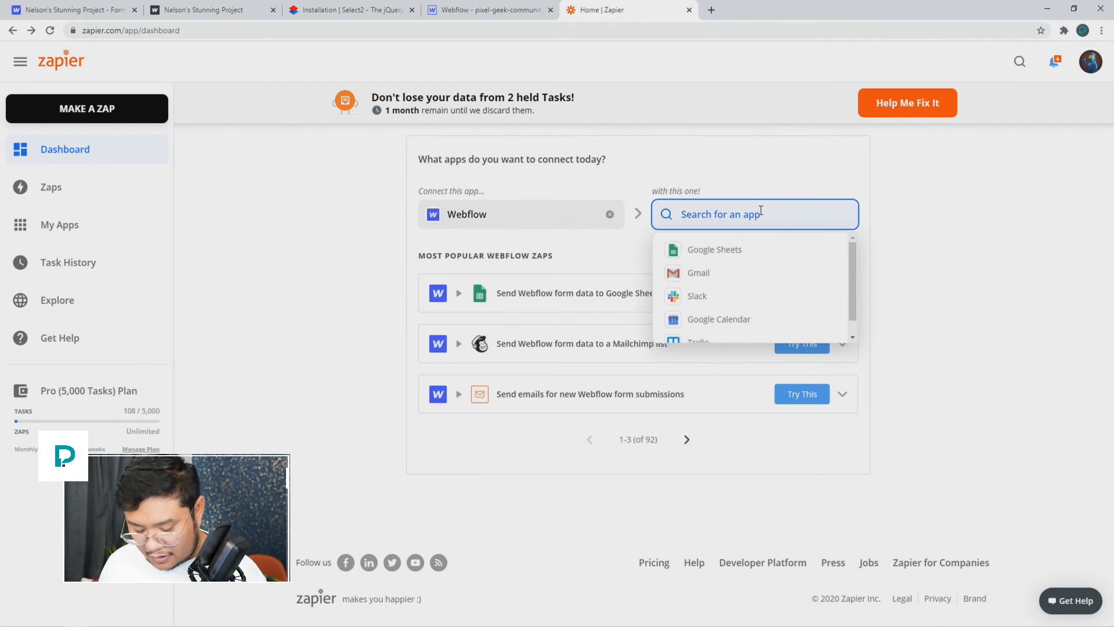
pyautogui.write('html')
pyautogui.hotkey('ctrl', 'a')
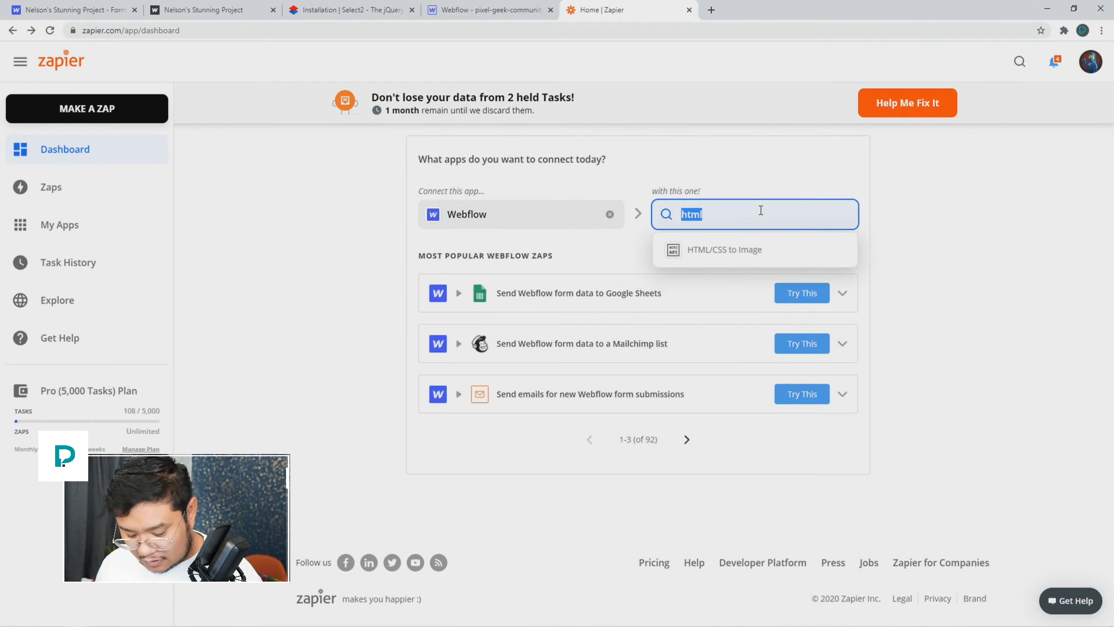
pyautogui.write('email')
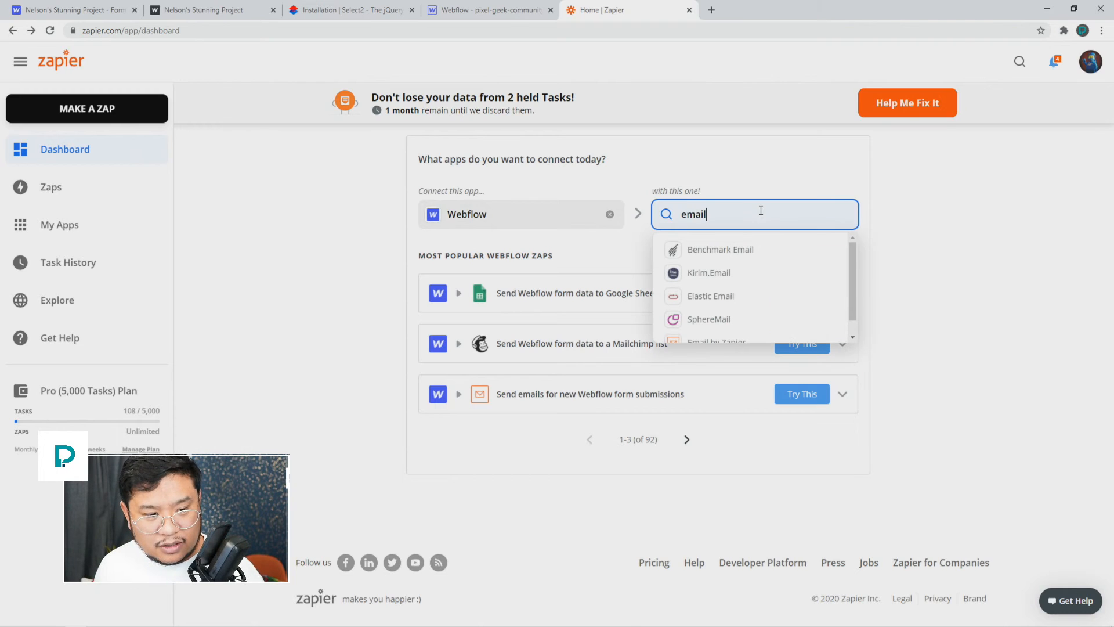
pyautogui.moveTo(854, 249); pyautogui.dragTo(855, 268)
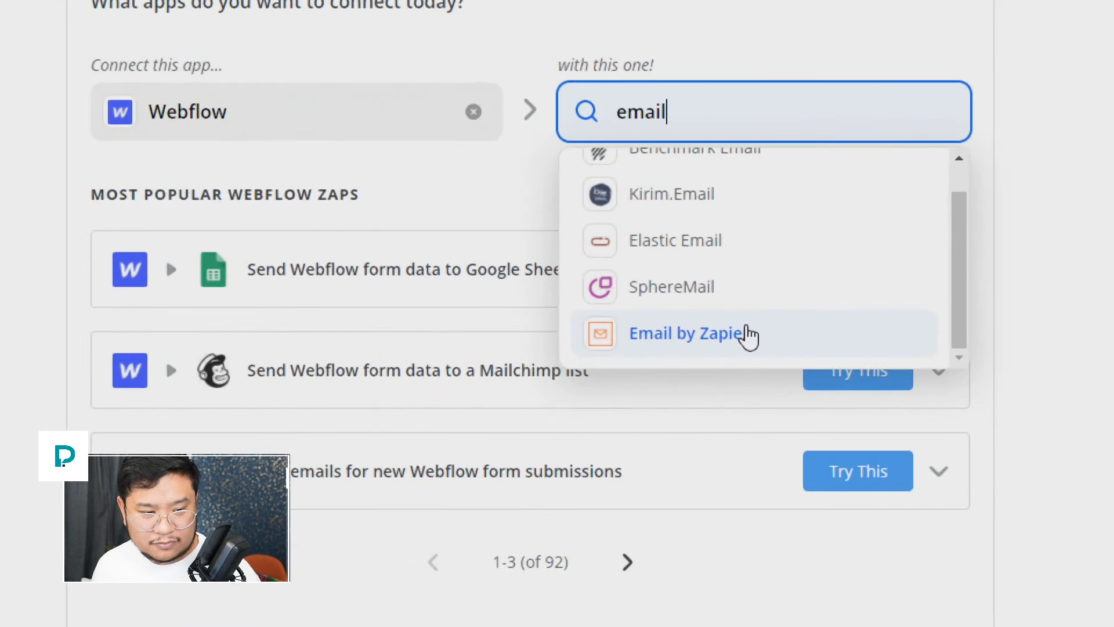
pyautogui.click(749, 335)
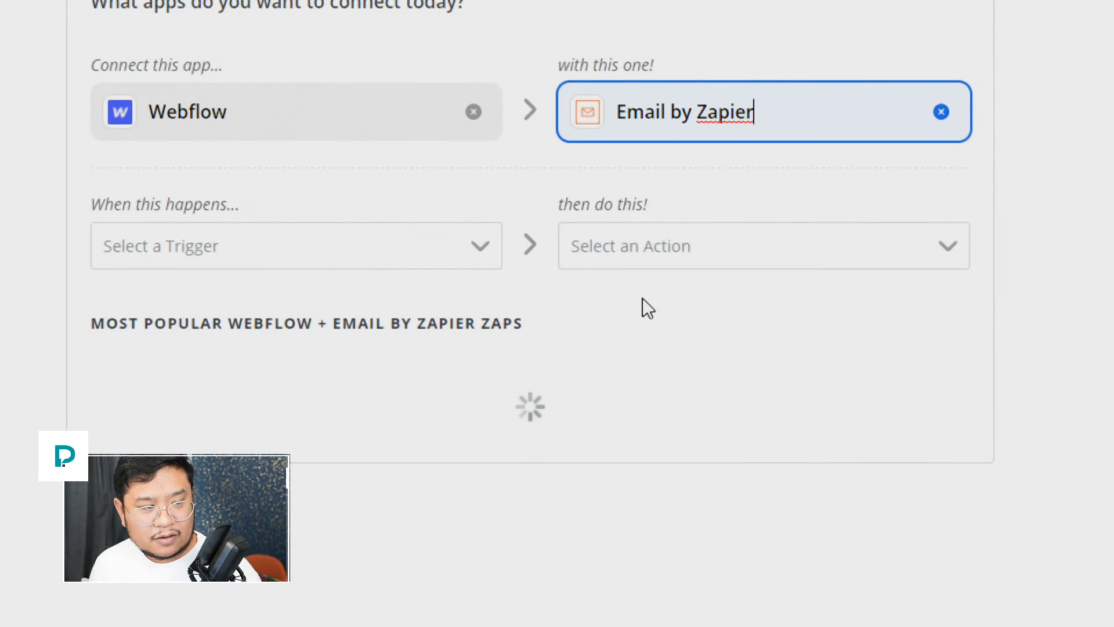
# Step: Set the trigger to Form Submission and the action to Send Outbound Email, then use the zap
pyautogui.click(287, 242)
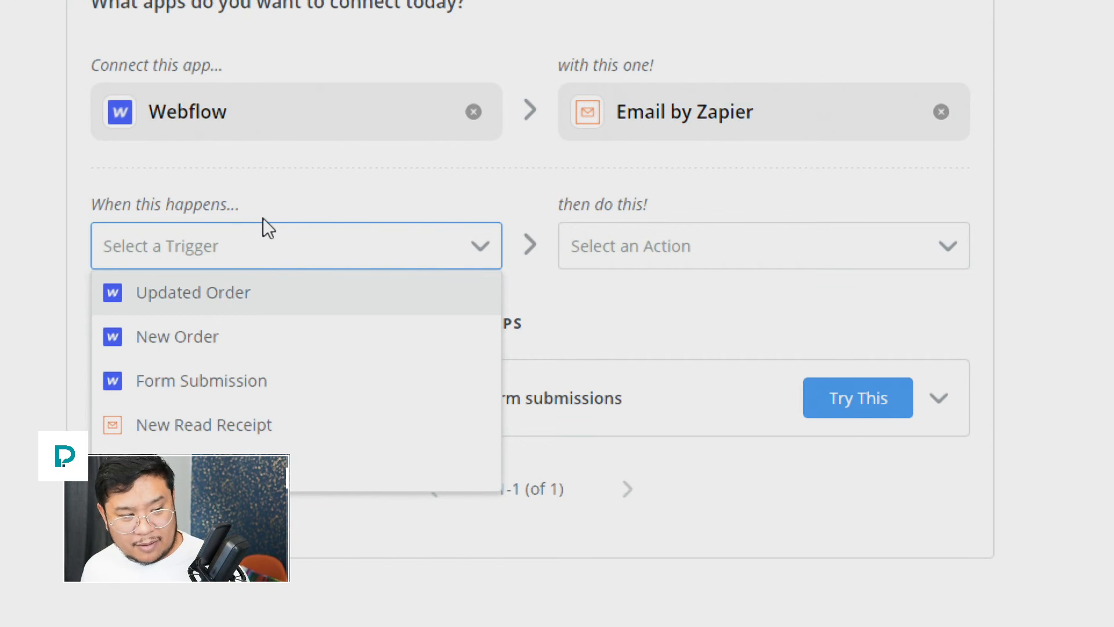
pyautogui.click(259, 388)
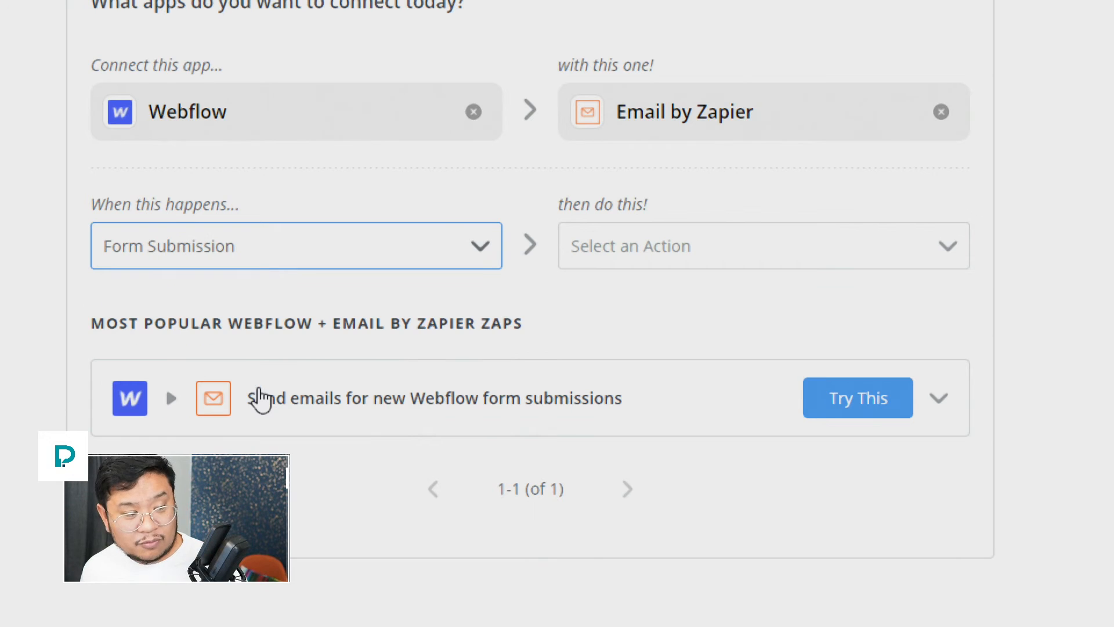
pyautogui.click(711, 248)
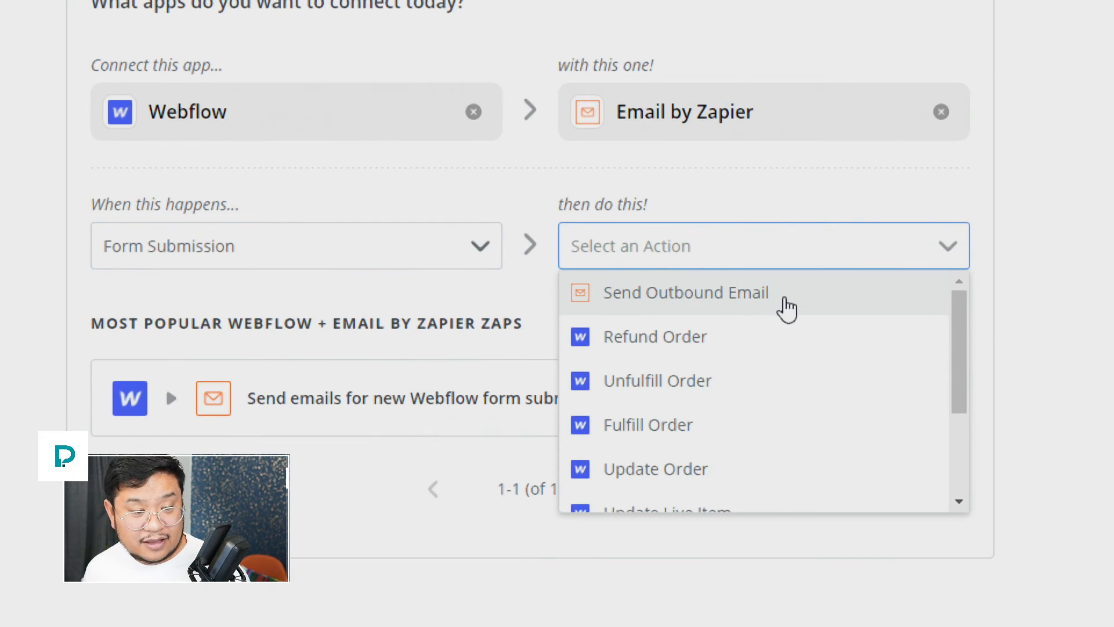
pyautogui.click(787, 303)
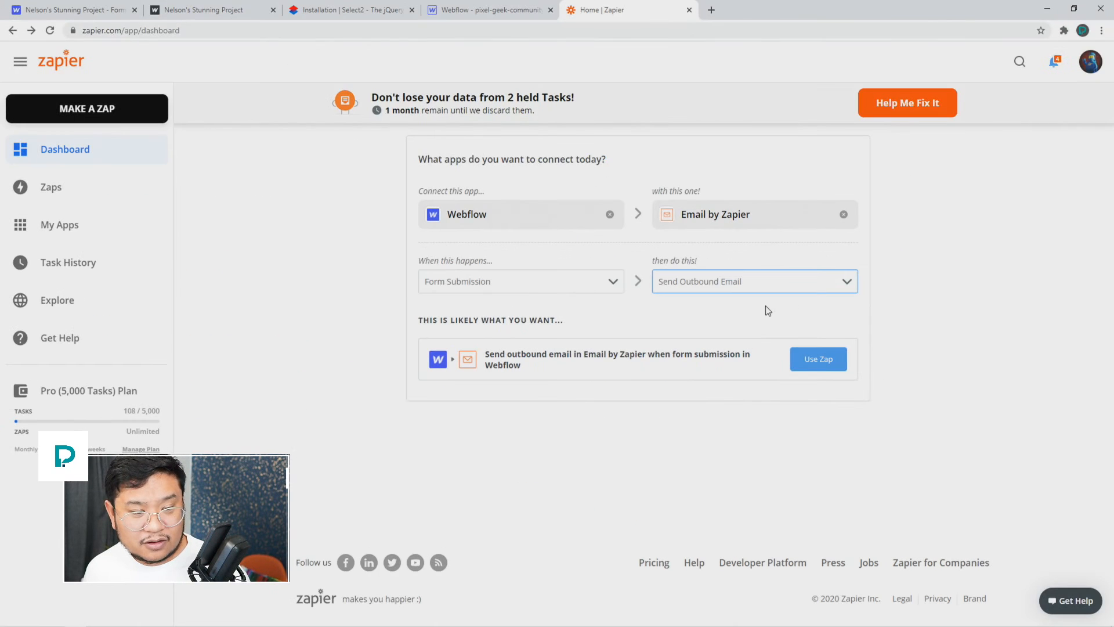
pyautogui.click(793, 362)
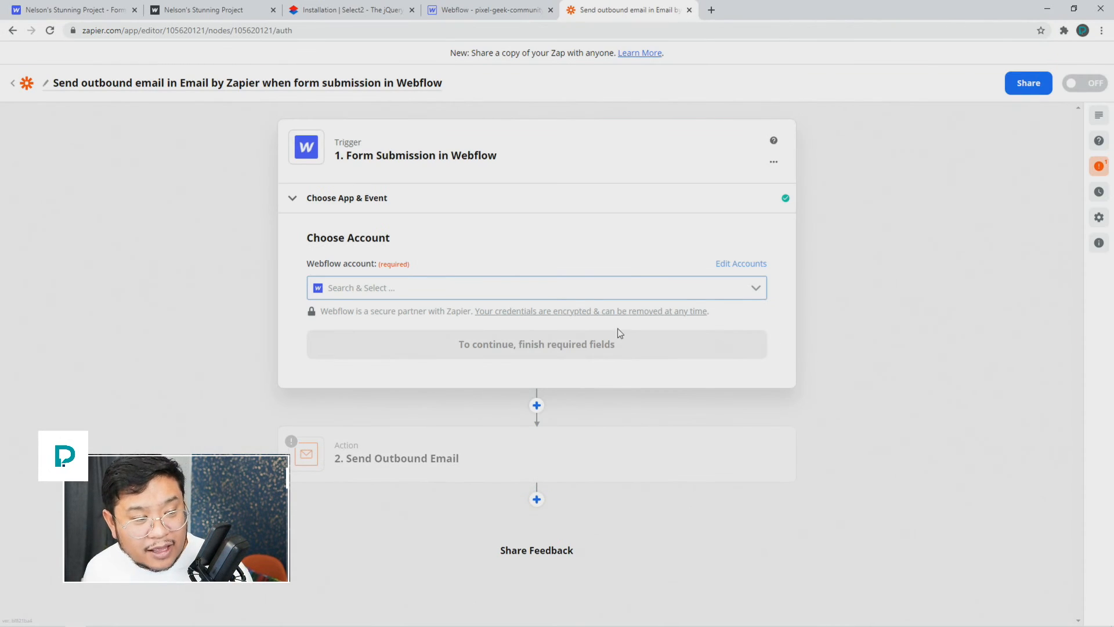
# Step: Connect the trigger to the Webflow account and continue to the Site Name and Form Name settings
pyautogui.click(401, 285)
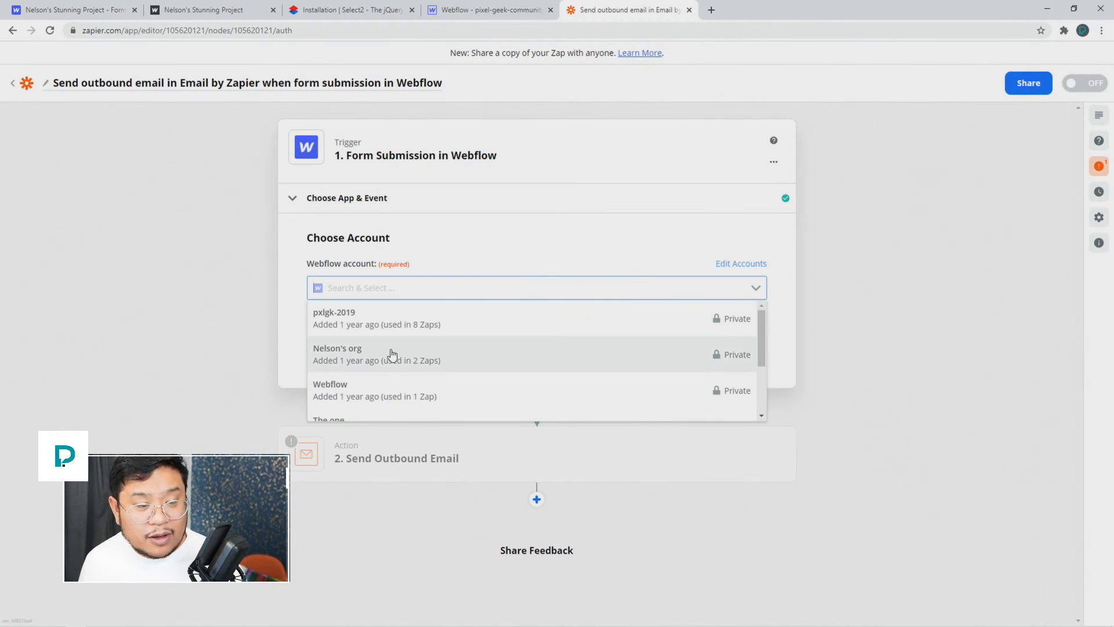
pyautogui.scroll(-2, 391, 360)
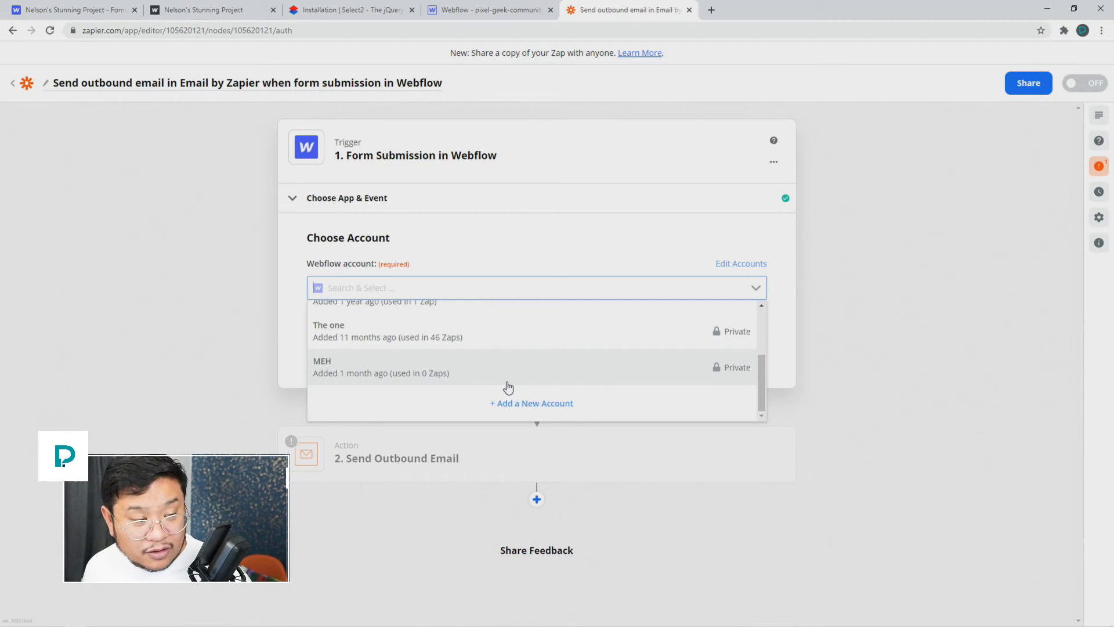
pyautogui.click(514, 344)
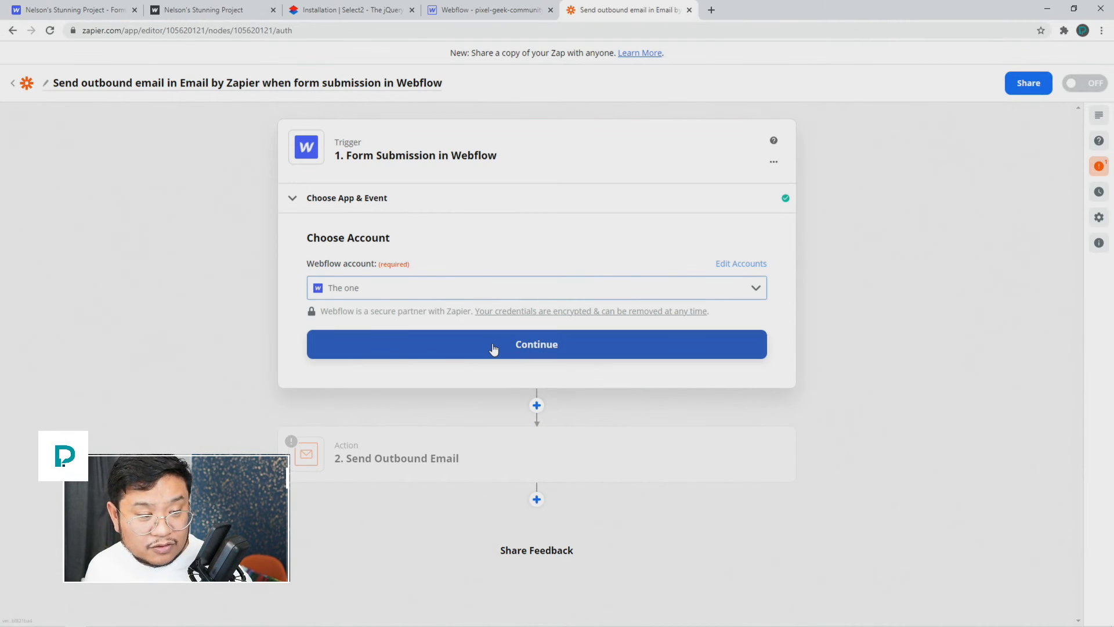
pyautogui.click(493, 348)
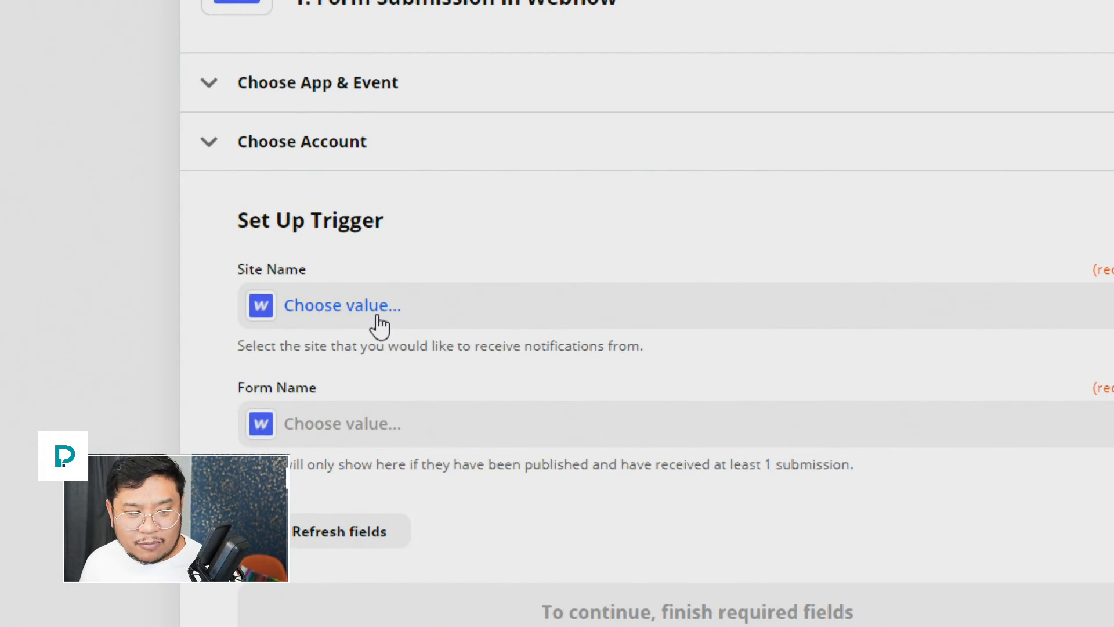
pyautogui.click(379, 318)
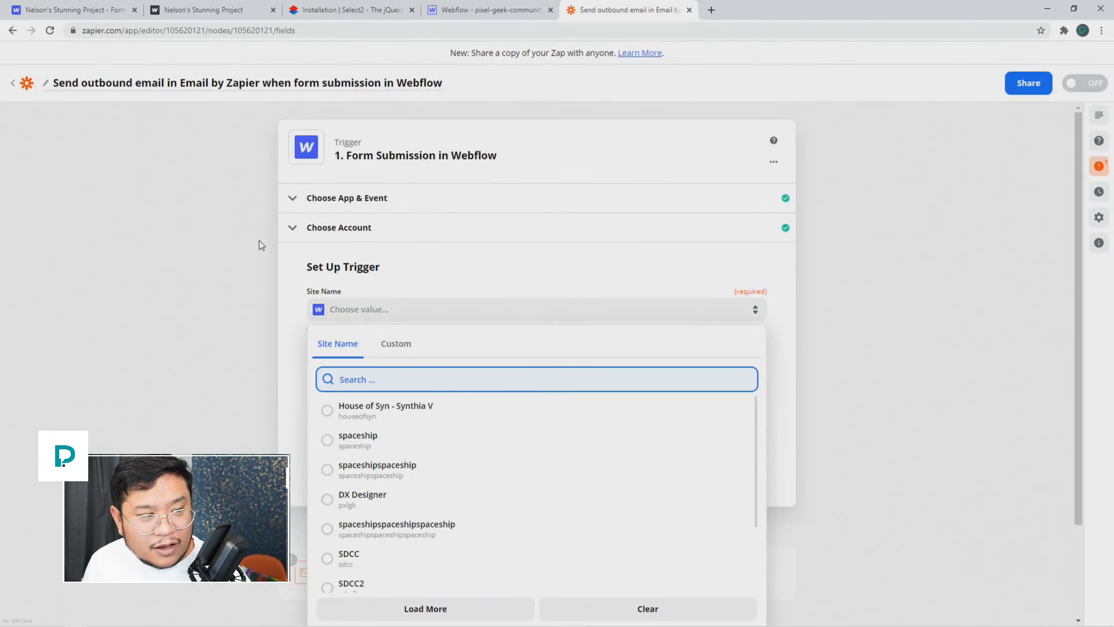
pyautogui.click(138, 169)
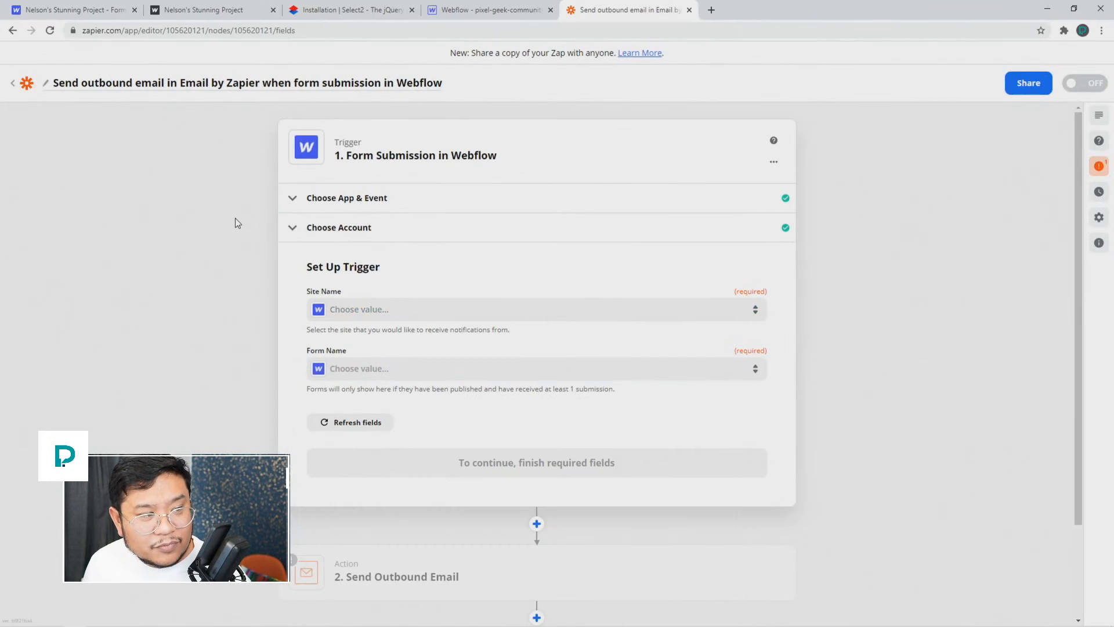
pyautogui.click(103, 18)
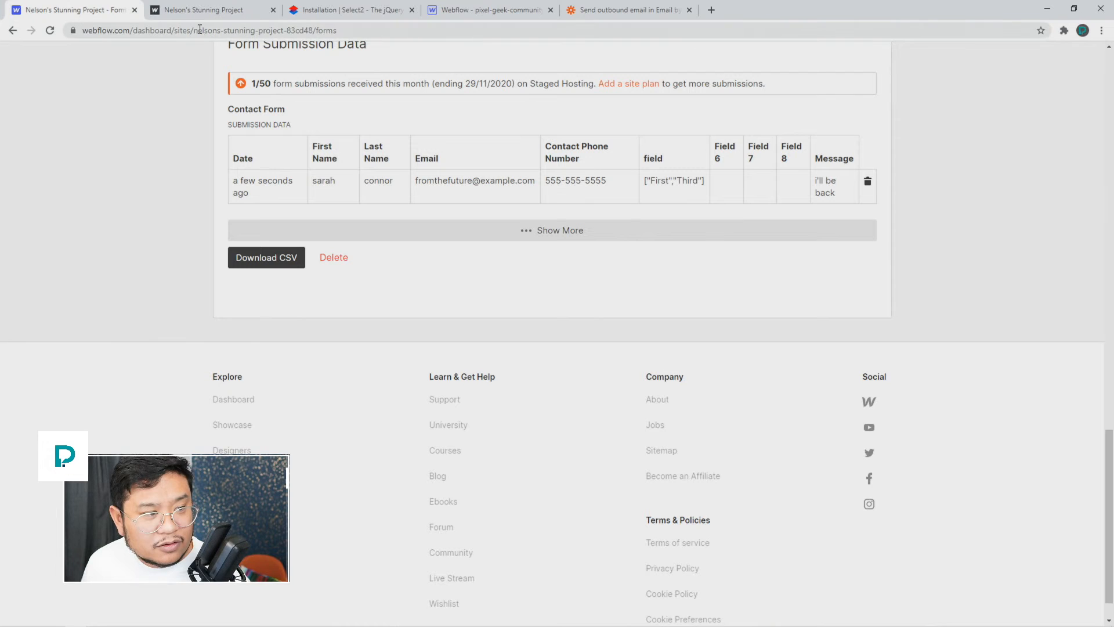
# Step: Copy the site slug from the Webflow dashboard URL and paste it into Zapier's Site Name search
pyautogui.moveTo(195, 30); pyautogui.dragTo(356, 25)
pyautogui.hotkey('ctrl', 'c')
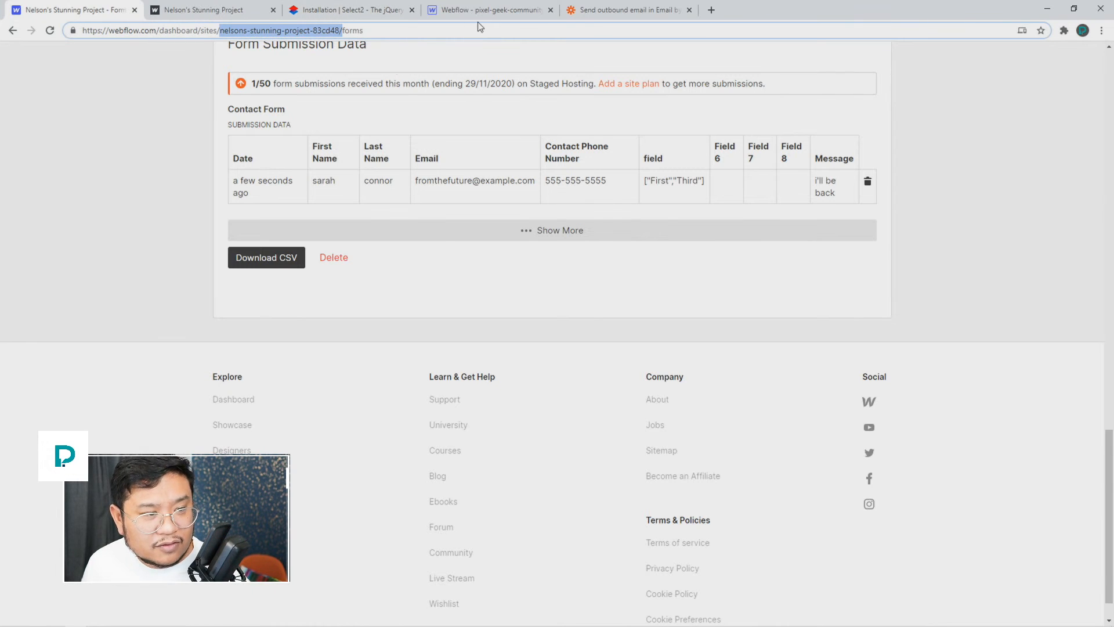
pyautogui.click(492, 10)
pyautogui.click(600, 12)
pyautogui.click(435, 310)
pyautogui.hotkey('ctrl', 'v')
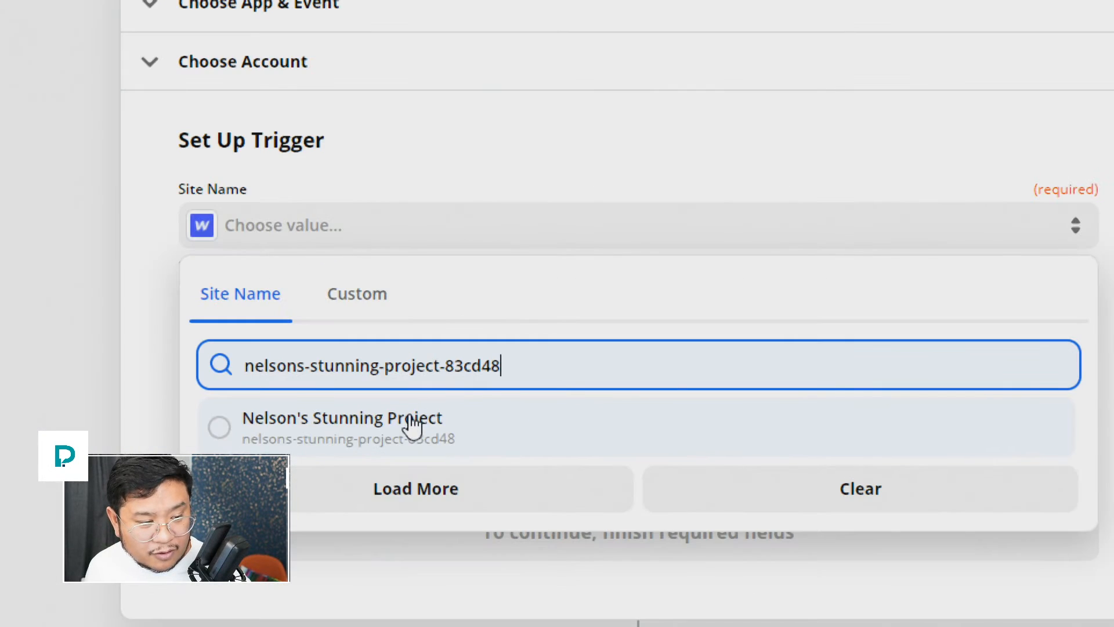
# Step: Choose the site and Contact Form, test the trigger, and continue to the Send Outbound Email action
pyautogui.click(412, 425)
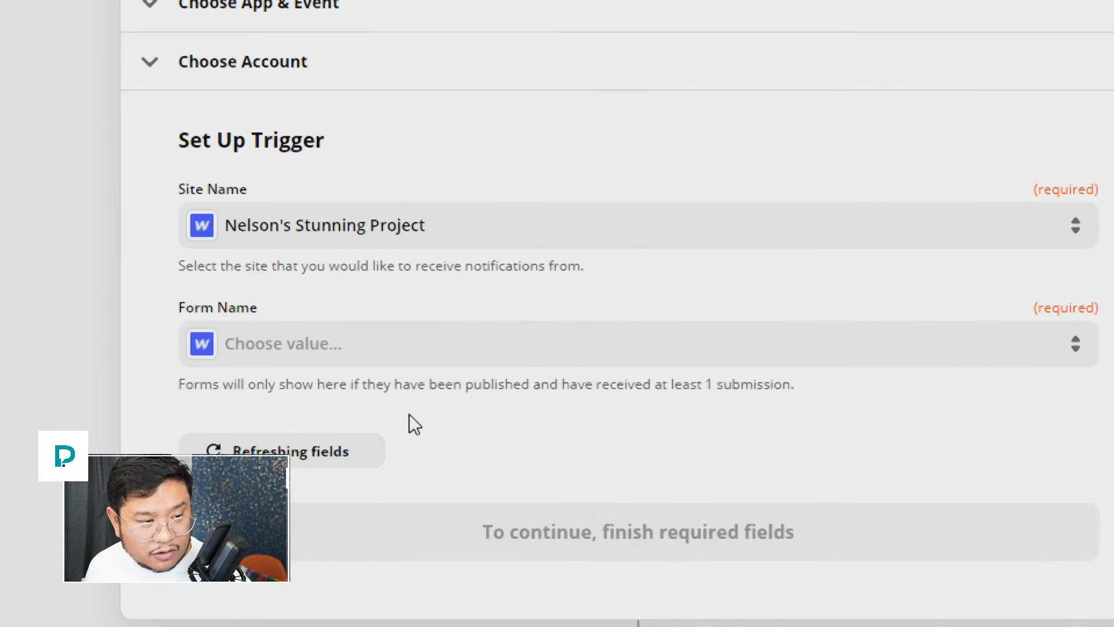
pyautogui.click(312, 347)
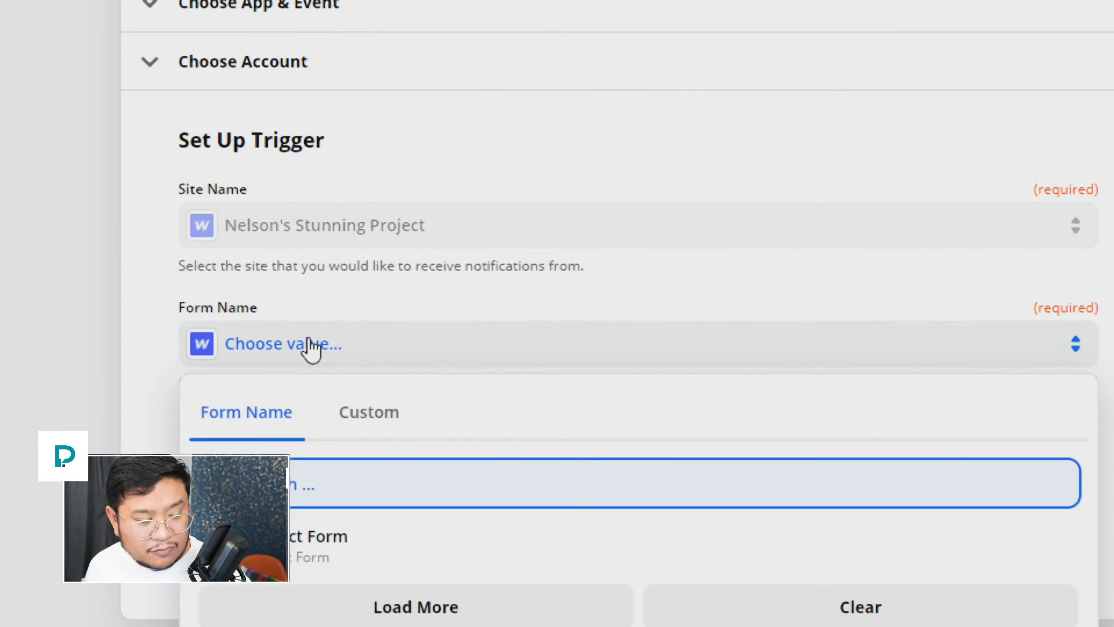
pyautogui.click(296, 542)
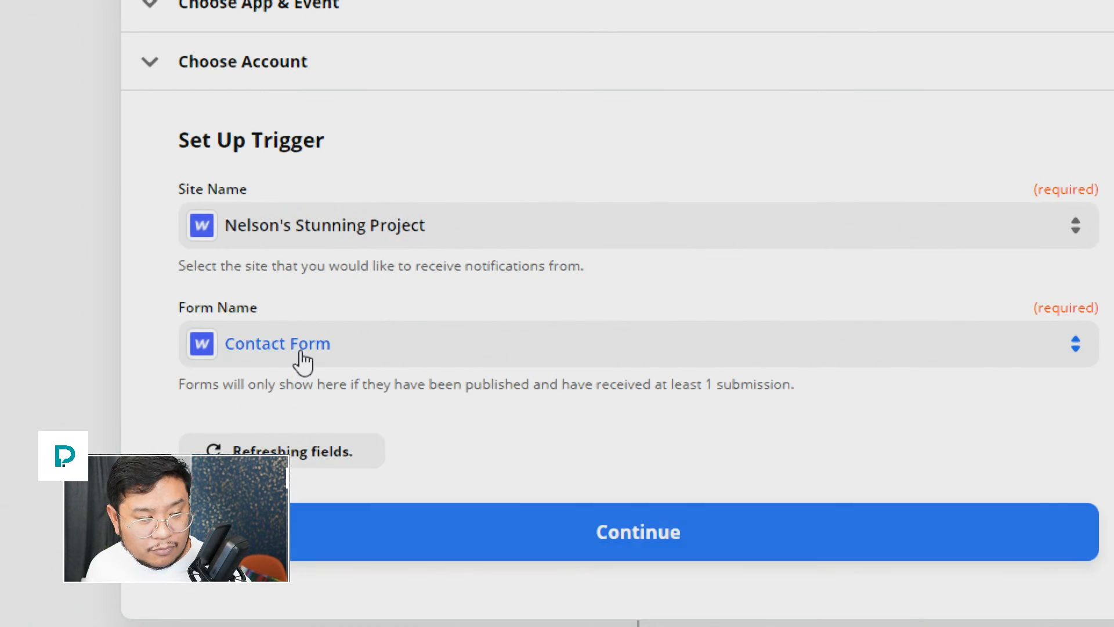
pyautogui.click(519, 541)
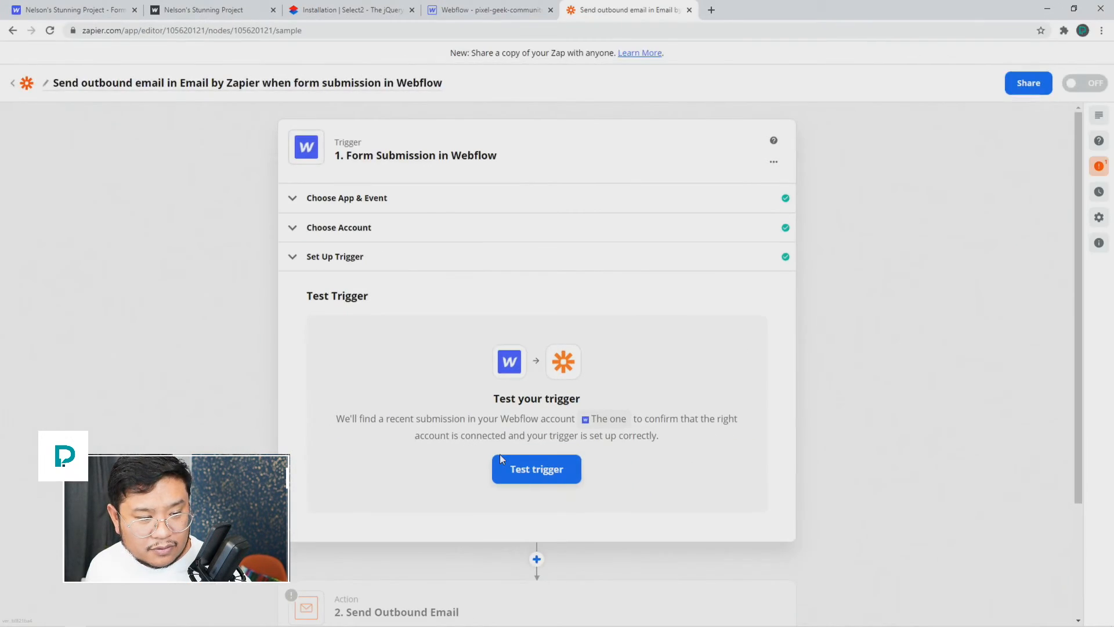
pyautogui.click(500, 460)
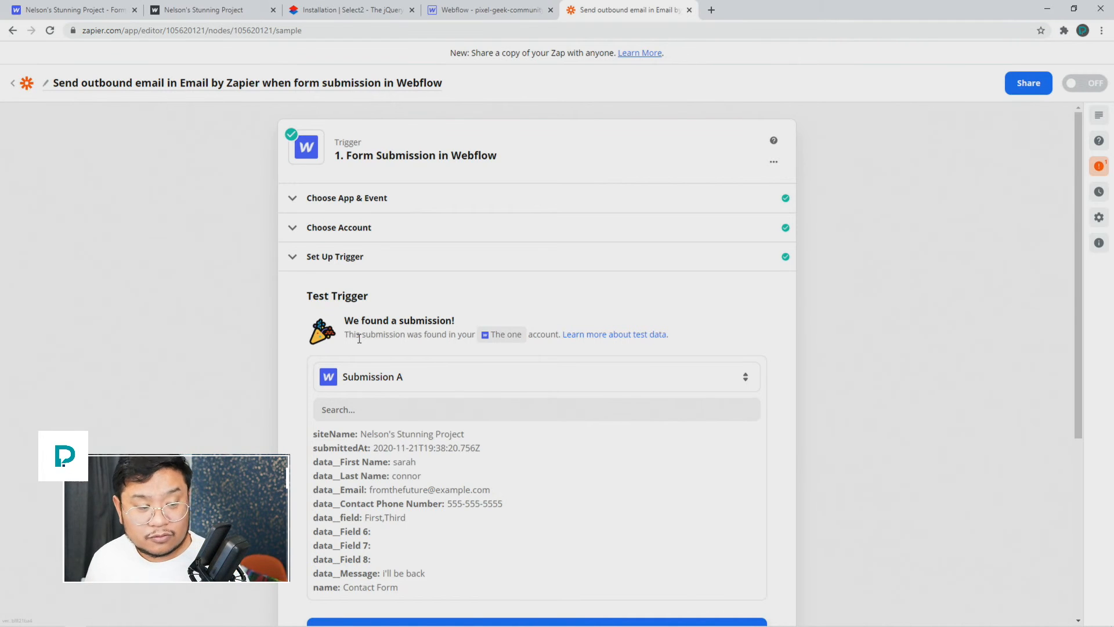
pyautogui.scroll(-2, 281, 413)
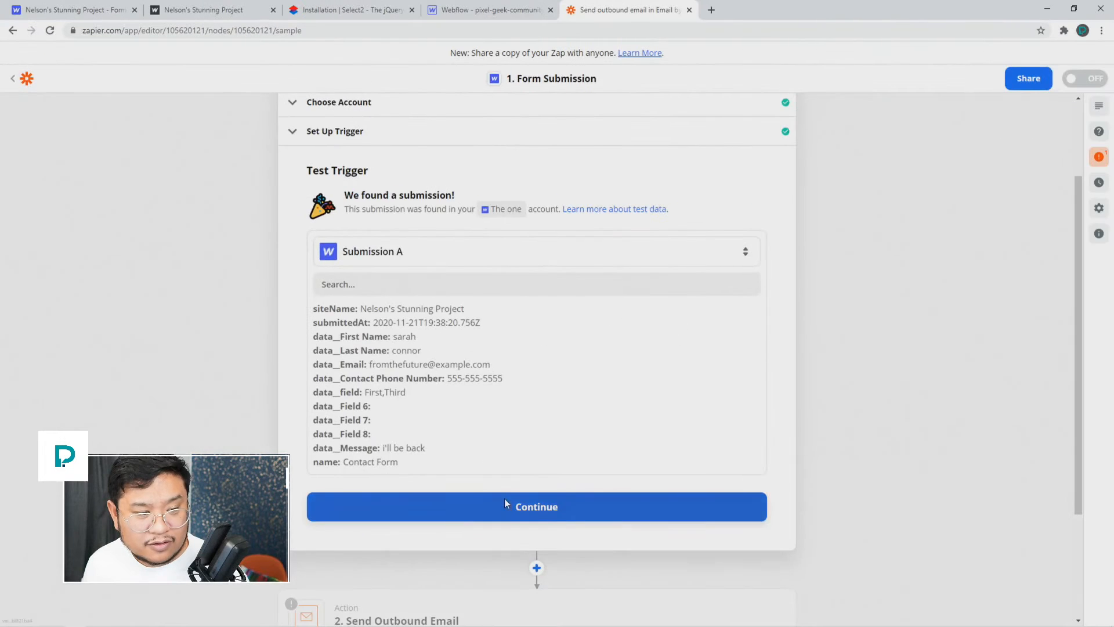
pyautogui.click(504, 502)
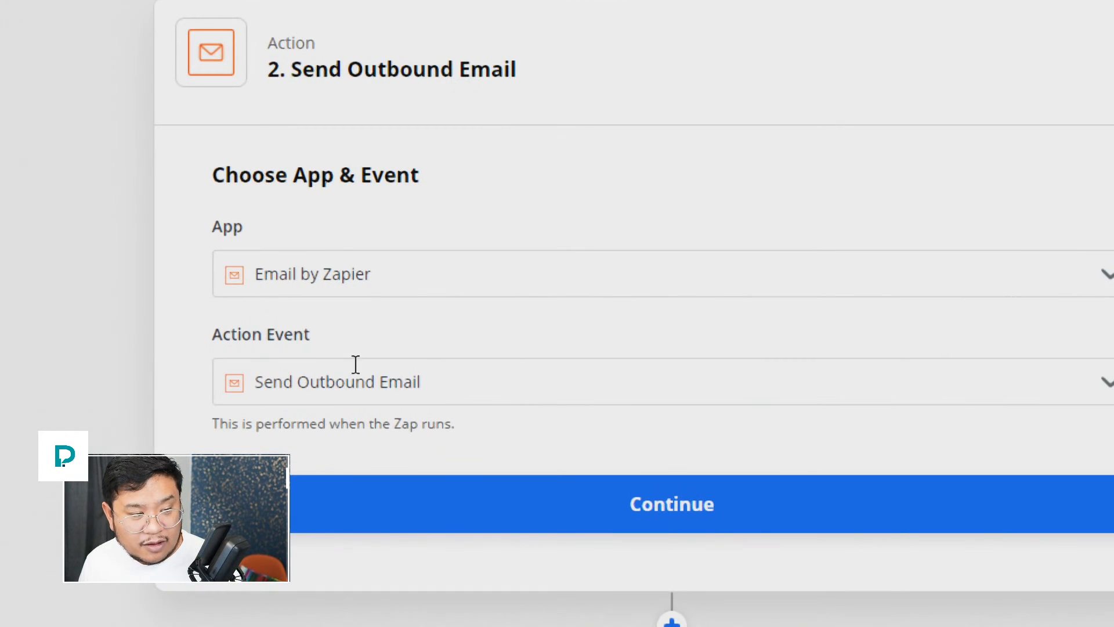
# Step: Set the outbound email's To field to a recipient address and Subject to 'whatever you want'
pyautogui.click(672, 514)
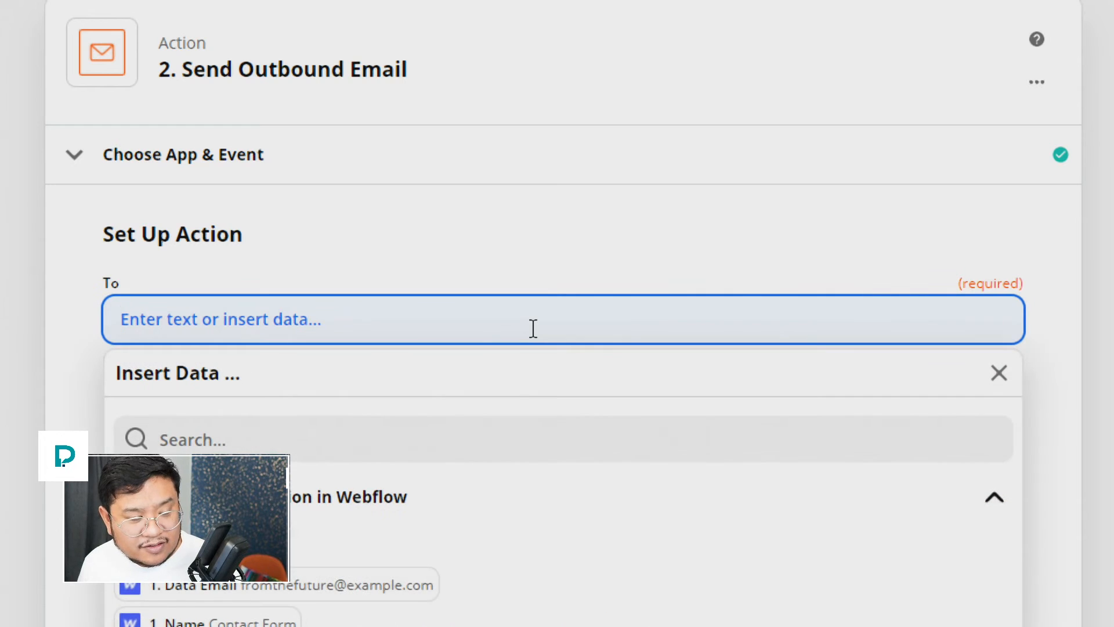
pyautogui.write('someone@')
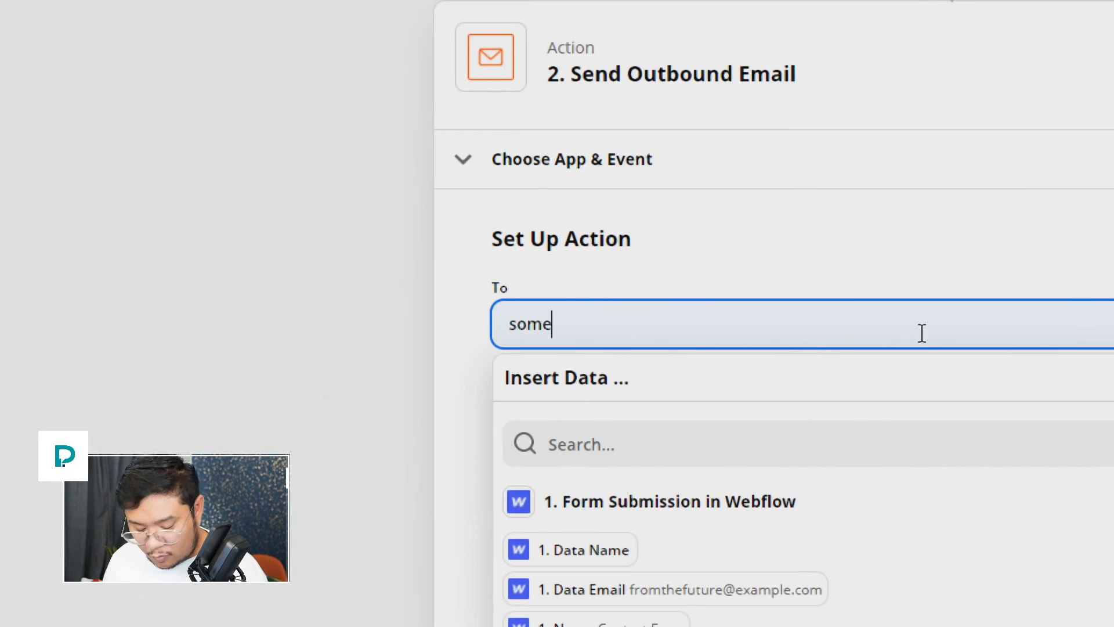
pyautogui.write('example.com')
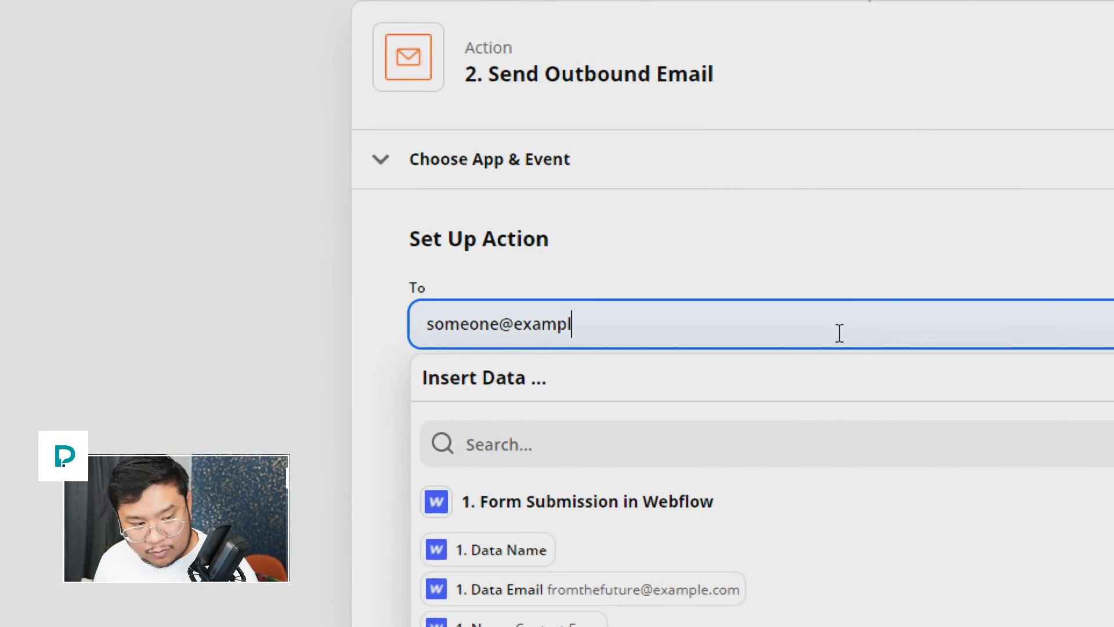
pyautogui.press('Return')
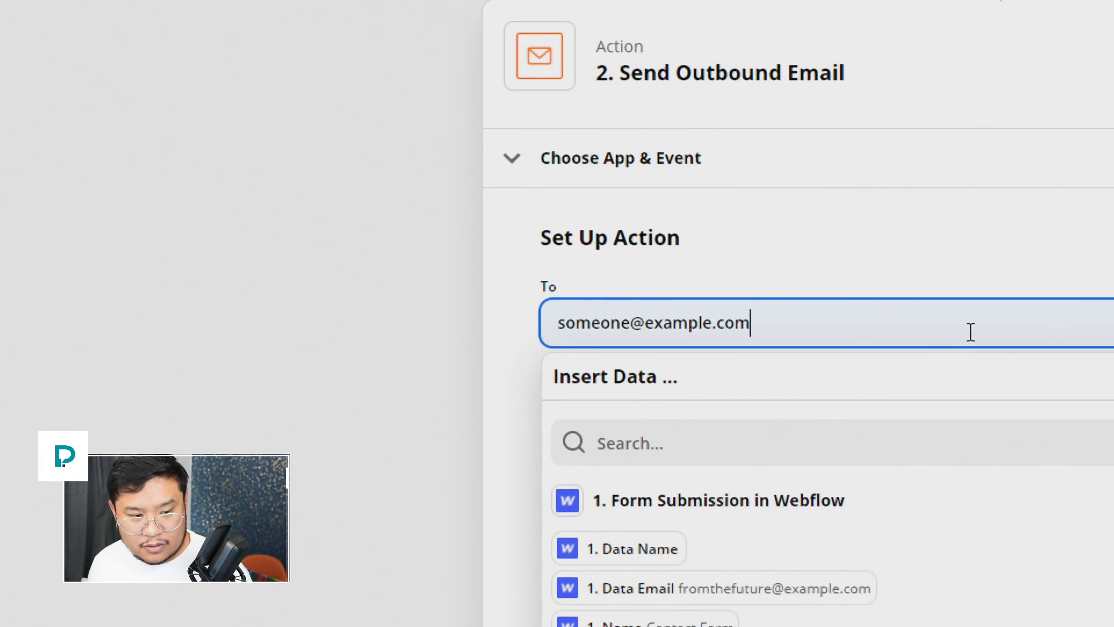
pyautogui.click(1033, 205)
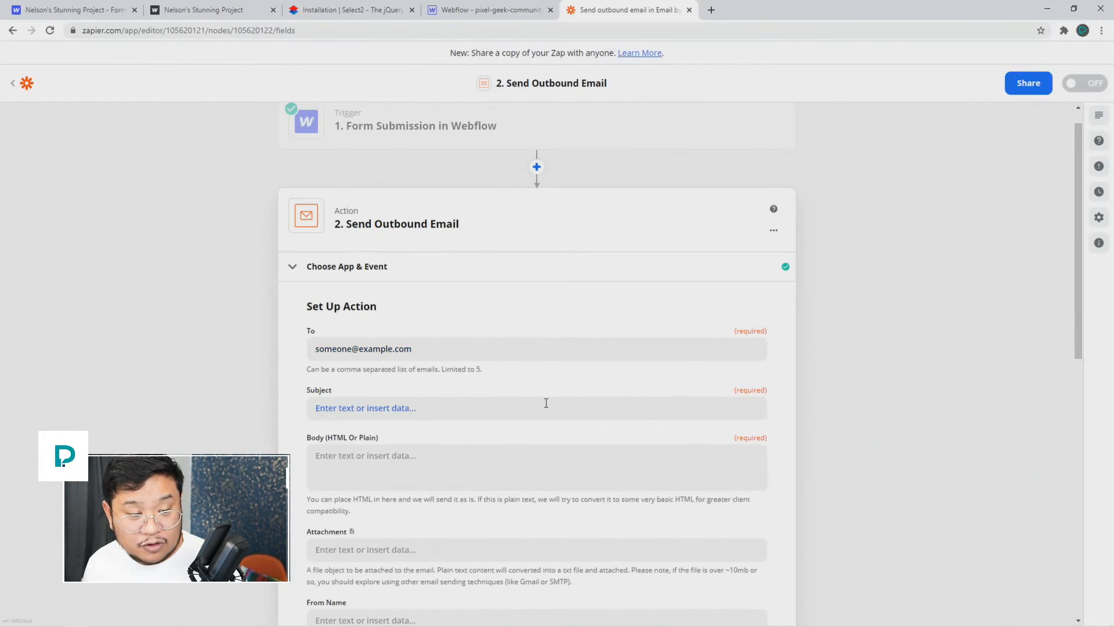
pyautogui.click(998, 432)
pyautogui.write('whatever you want')
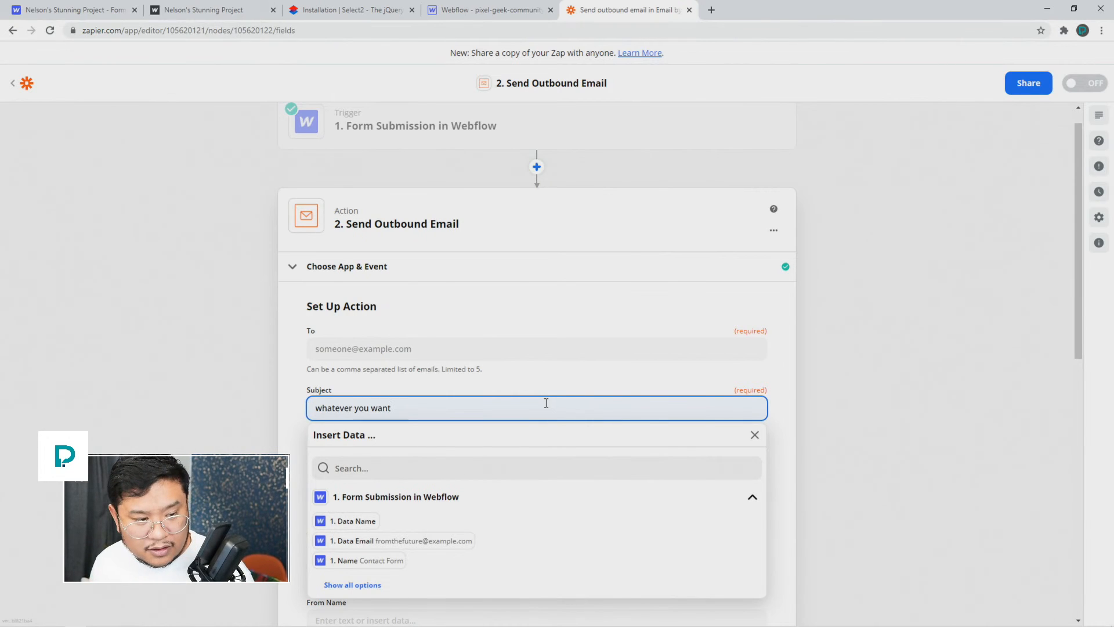
pyautogui.click(566, 385)
# Step: Start the body with 'Hello there,' and 'Here is the data from the contact form that was just submitted:'
pyautogui.click(443, 456)
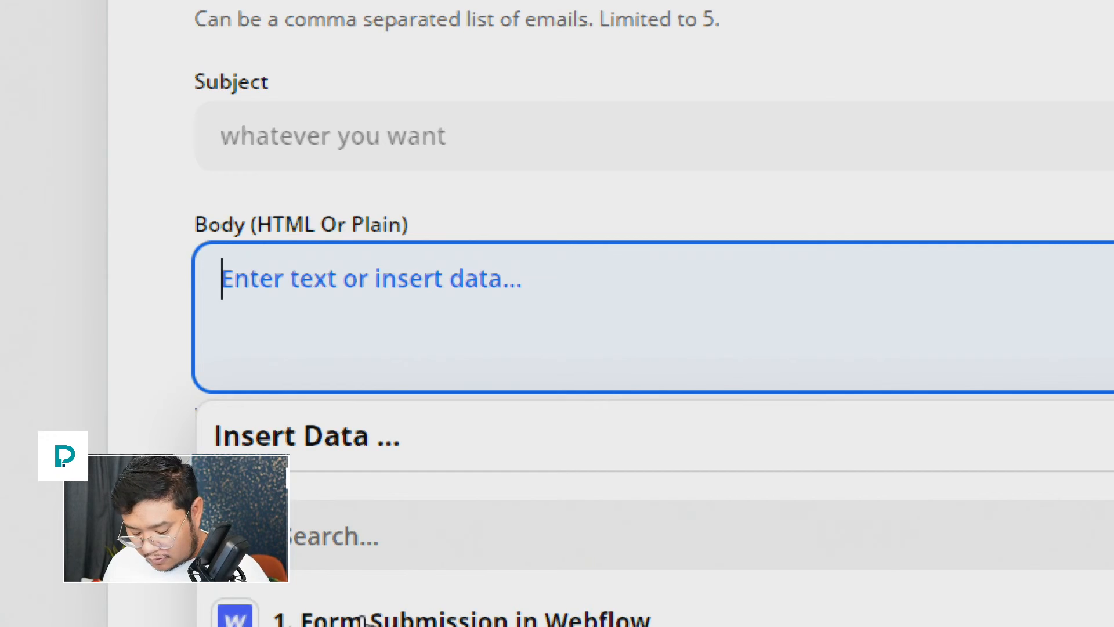
pyautogui.write('Hello there,')
pyautogui.press('Return')
pyautogui.press('Return')
pyautogui.write('H')
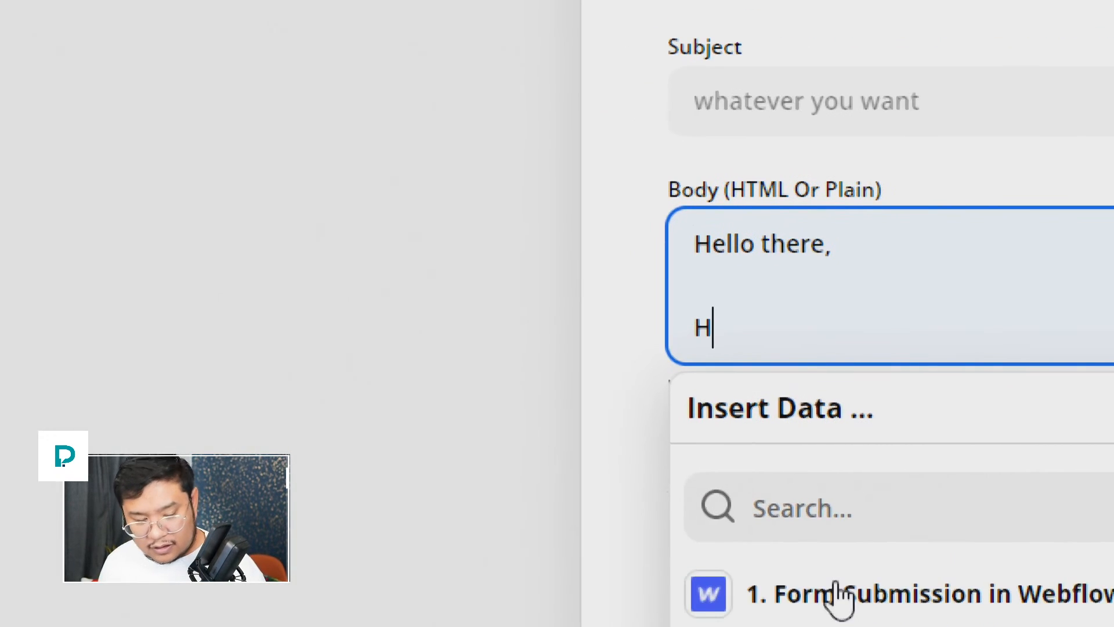
pyautogui.write('ere is the data ')
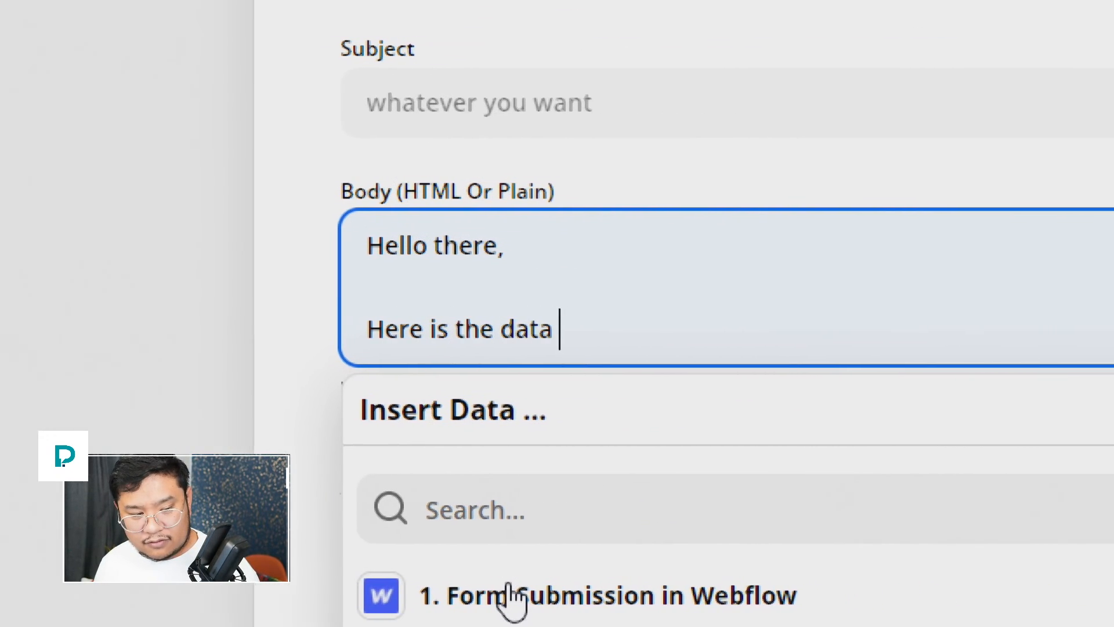
pyautogui.write('from ')
pyautogui.write('the contact form')
pyautogui.write(' that was just submitte')
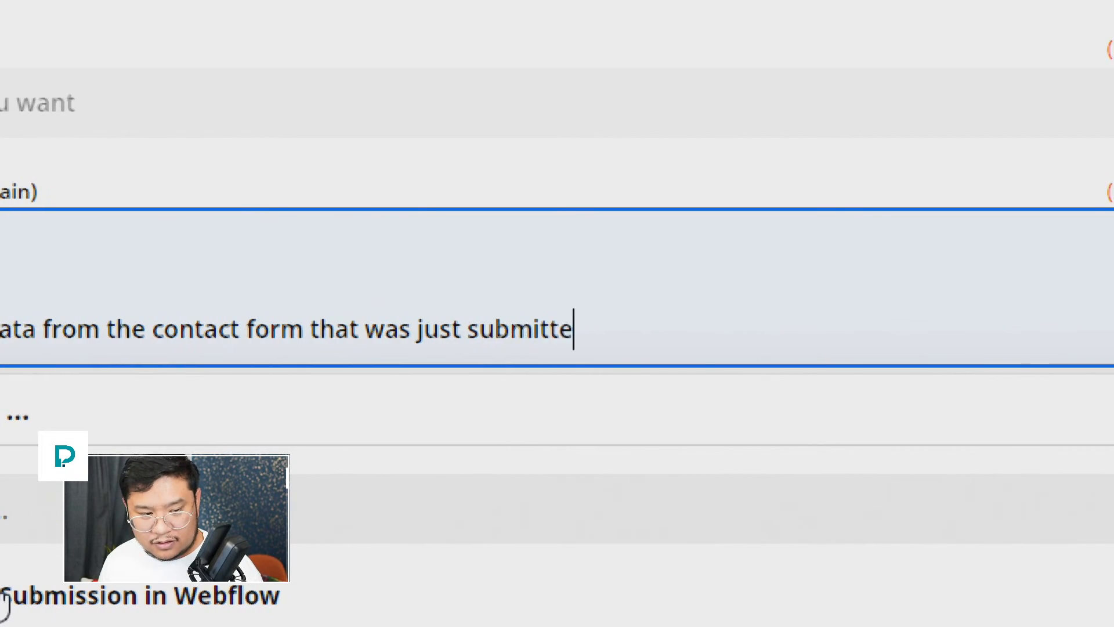
pyautogui.write('d:')
pyautogui.press('Return')
pyautogui.press('Return')
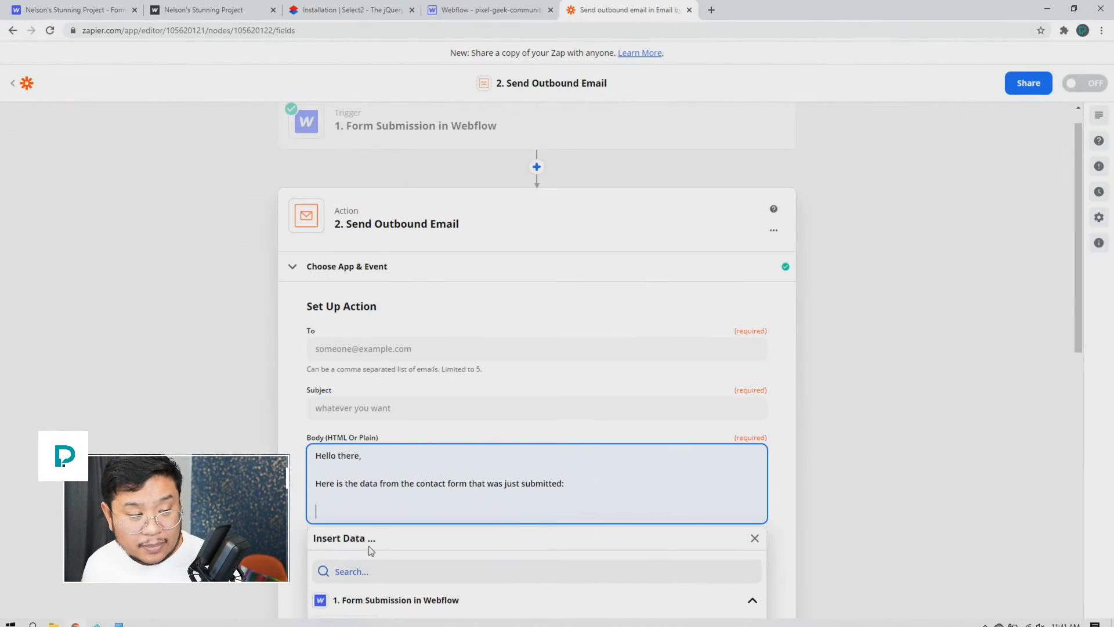
pyautogui.scroll(-1, 308, 531)
pyautogui.scroll(-4, 308, 531)
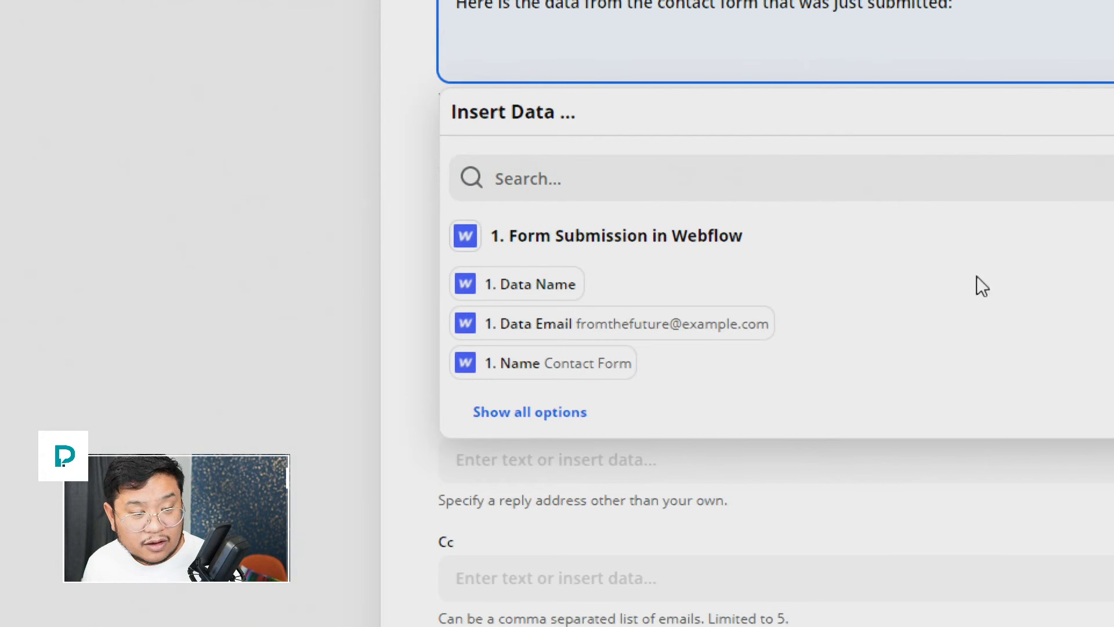
# Step: Insert the Email, First and Last Name, Field, Phone and Message data into the body
pyautogui.click(674, 344)
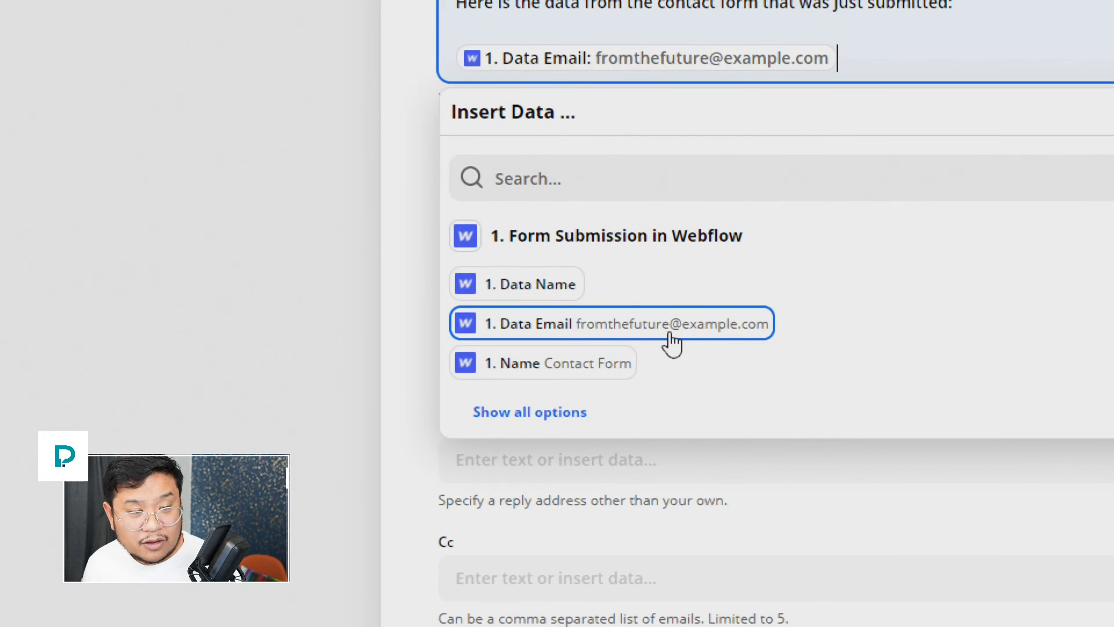
pyautogui.press('Return')
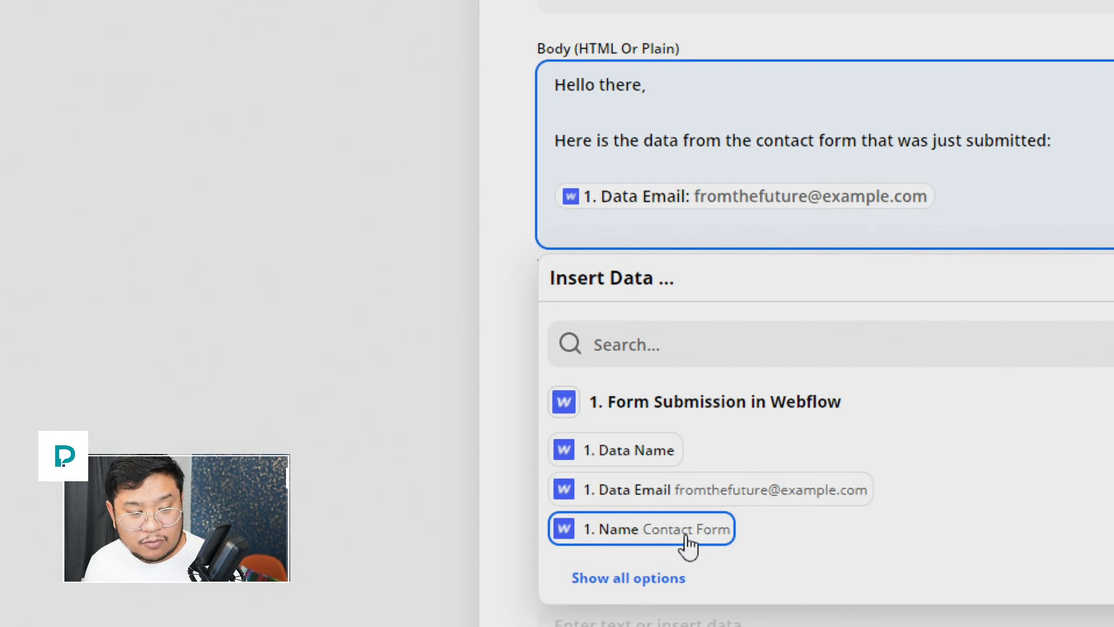
pyautogui.click(659, 578)
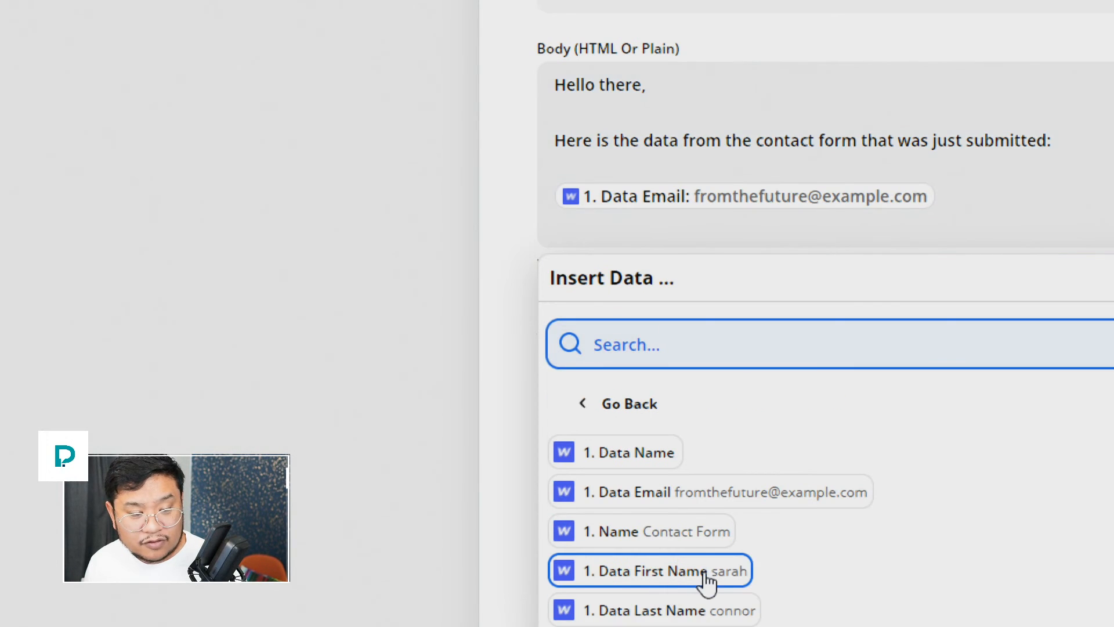
pyautogui.click(708, 576)
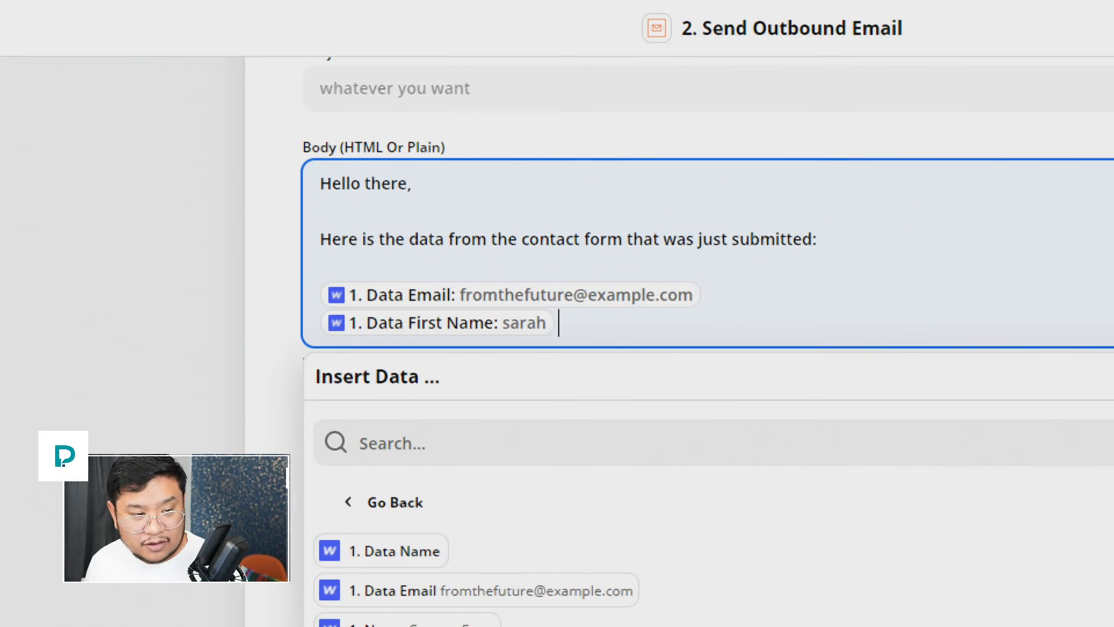
pyautogui.click(719, 615)
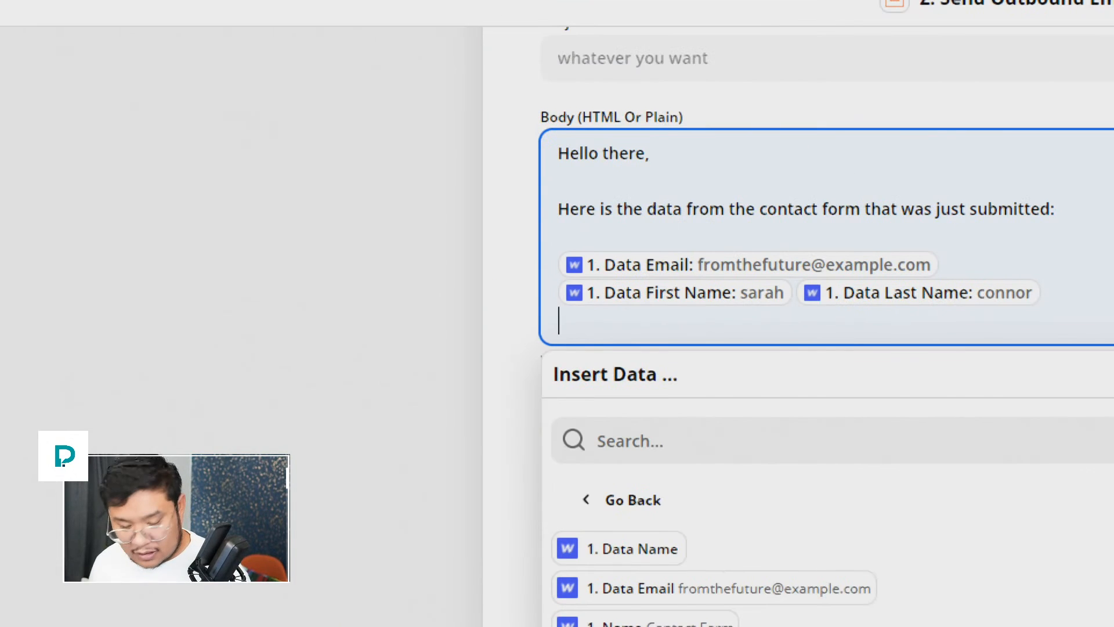
pyautogui.press('Return')
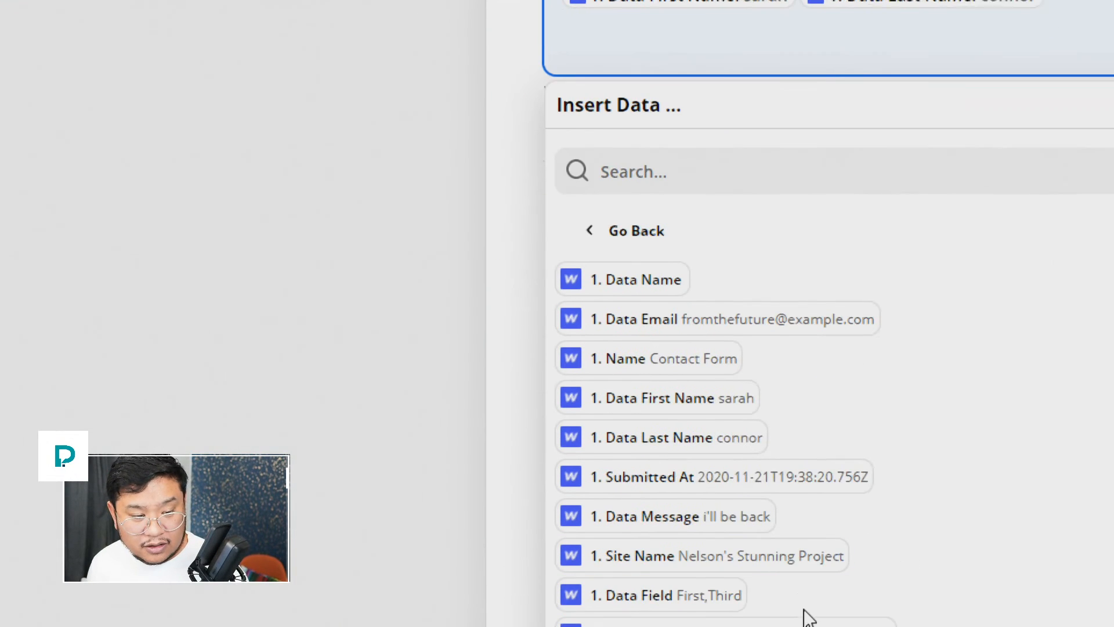
pyautogui.click(725, 618)
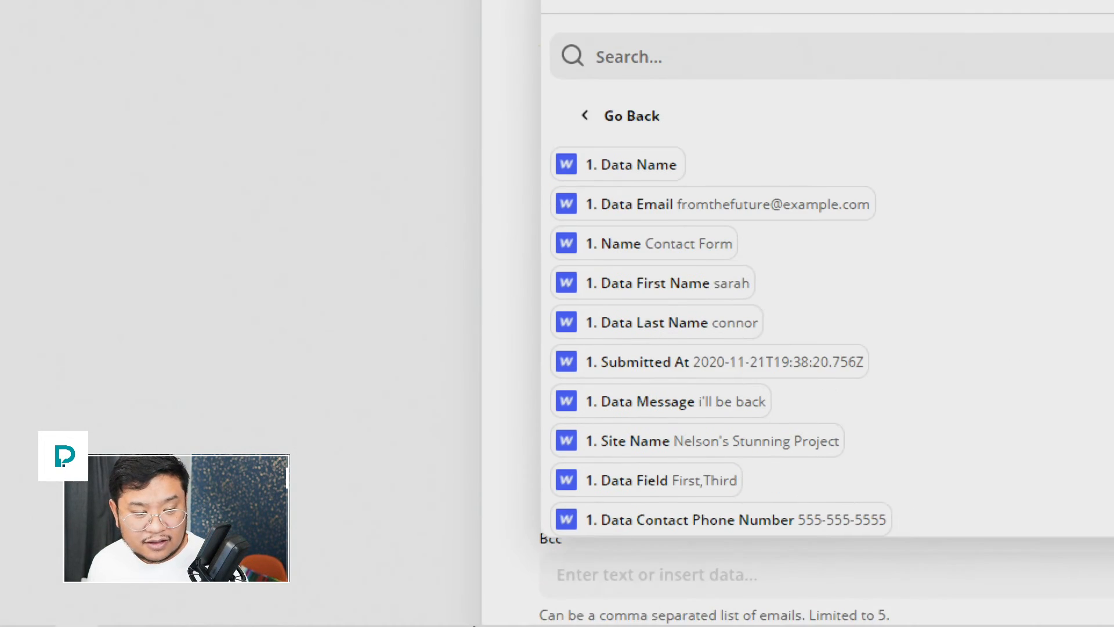
pyautogui.click(761, 533)
pyautogui.press('Return')
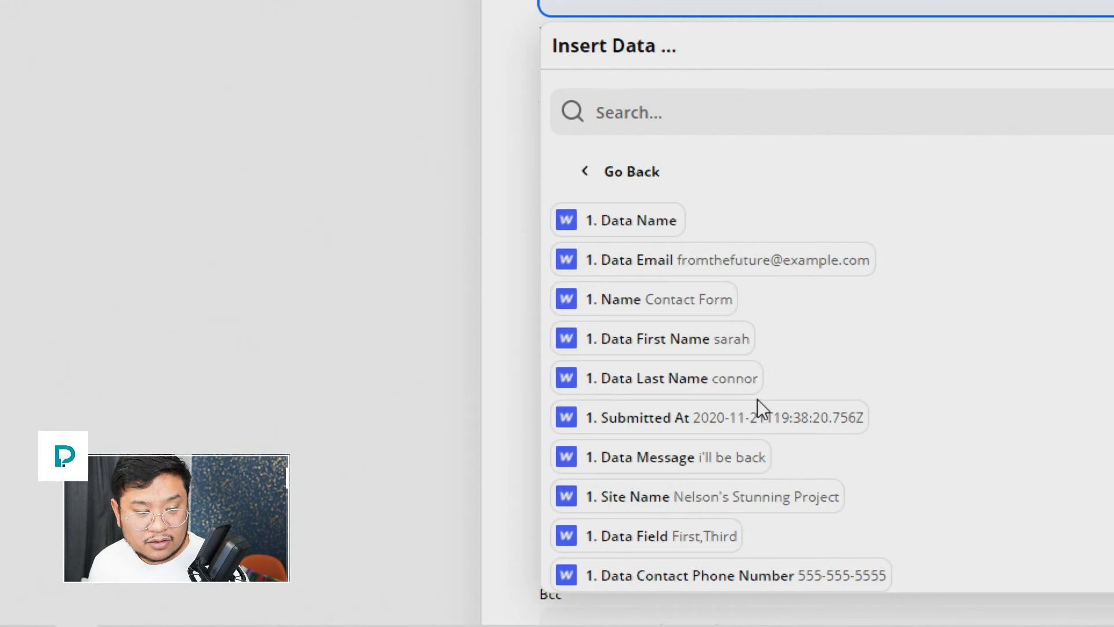
pyautogui.click(737, 459)
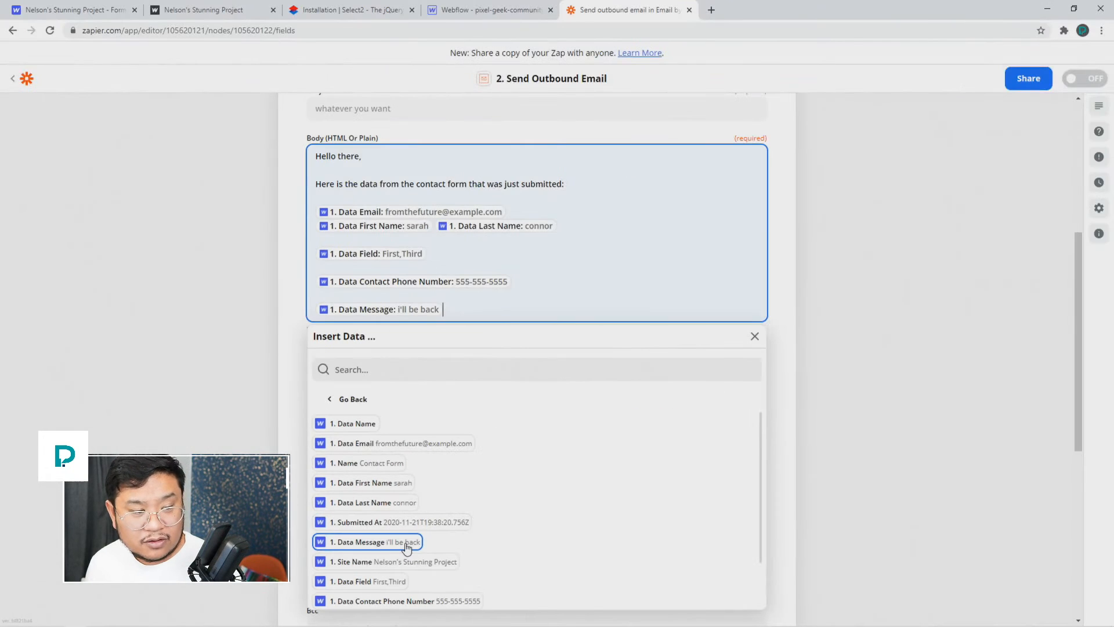
pyautogui.click(754, 336)
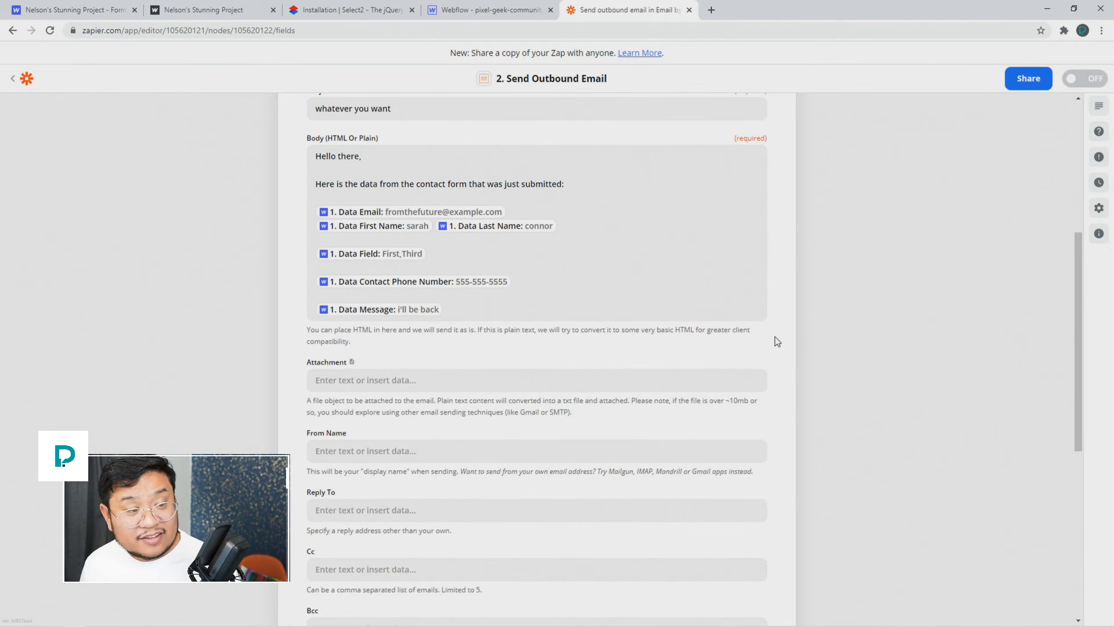
# Step: Confirm the Send Outbound Email setup and bring up the test preview with the sample email data
pyautogui.scroll(3, 777, 341)
pyautogui.scroll(-4, 797, 408)
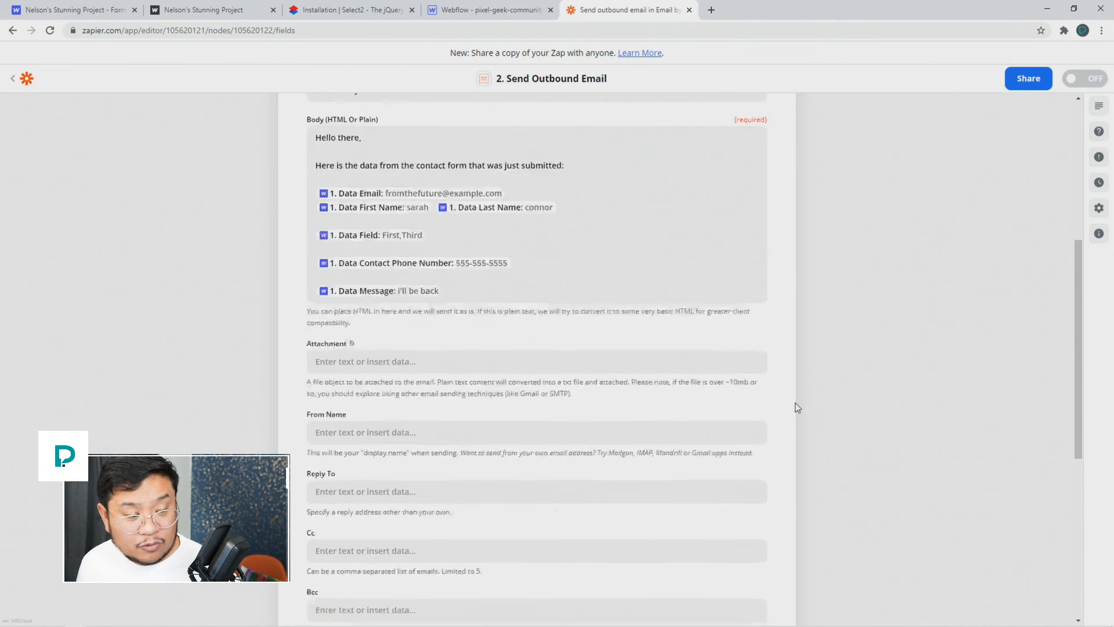
pyautogui.scroll(-6, 798, 408)
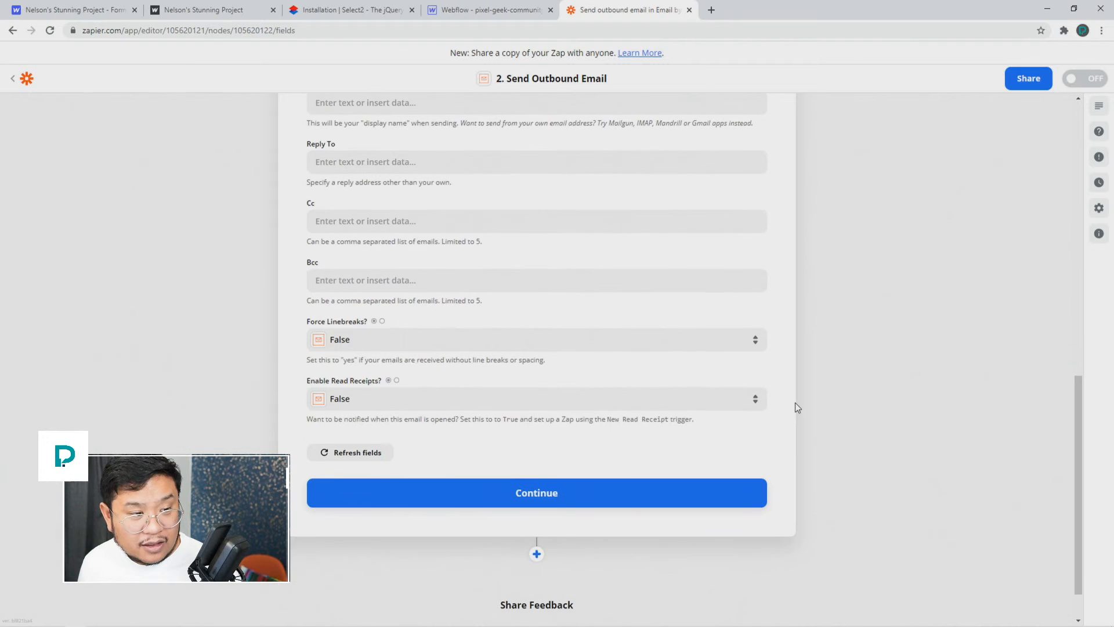
pyautogui.click(597, 494)
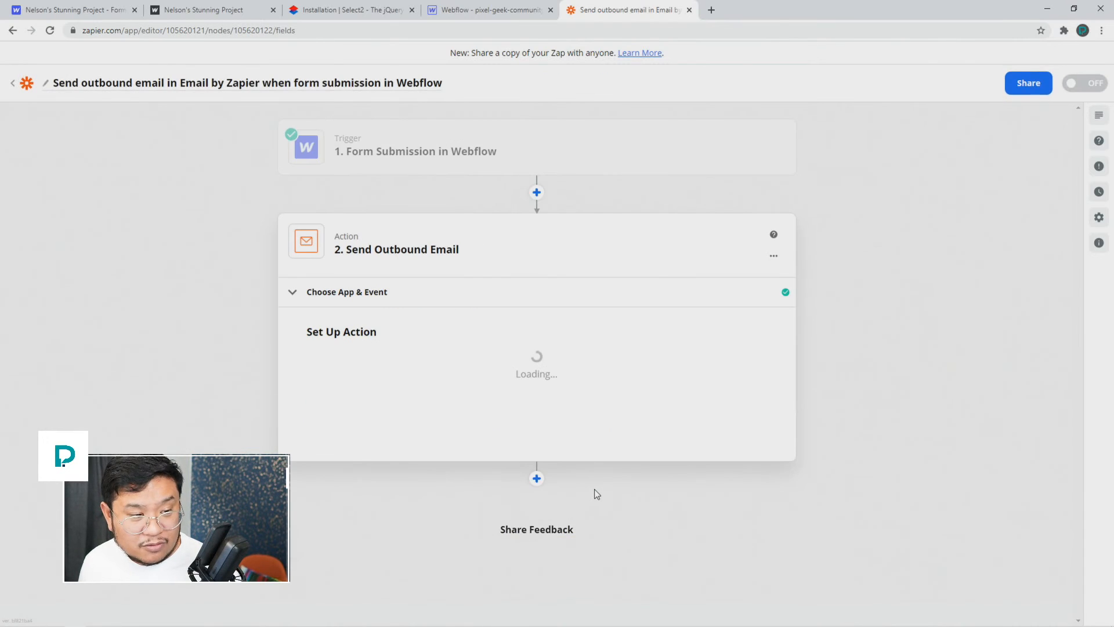
pyautogui.scroll(-5, 795, 473)
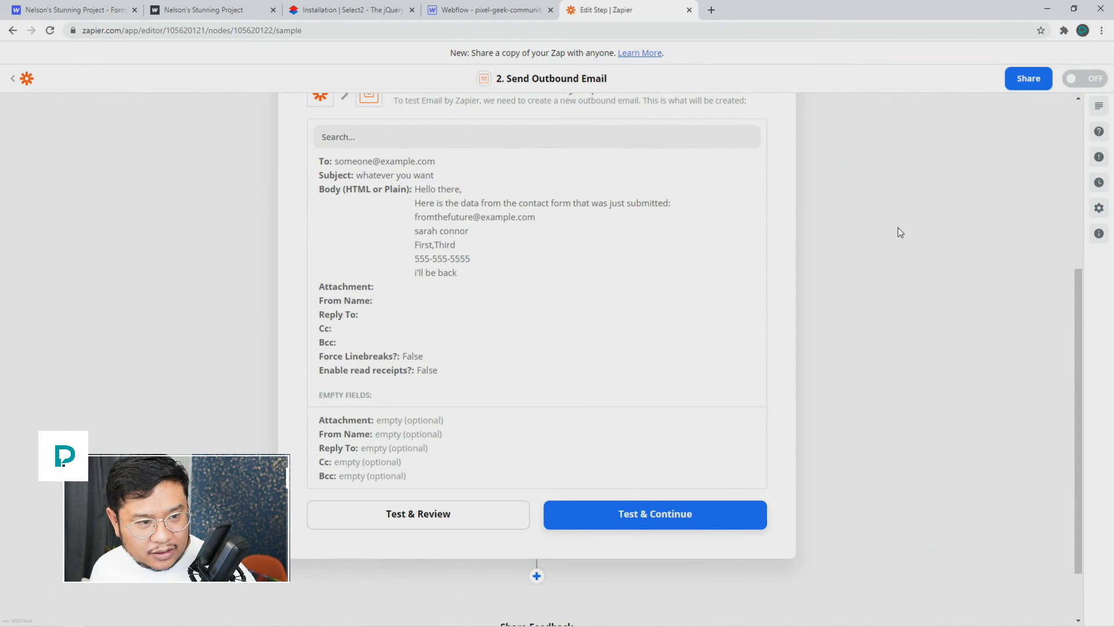
# Step: Return to Webflow's Forms page and launch the site in the Designer
pyautogui.click(111, 14)
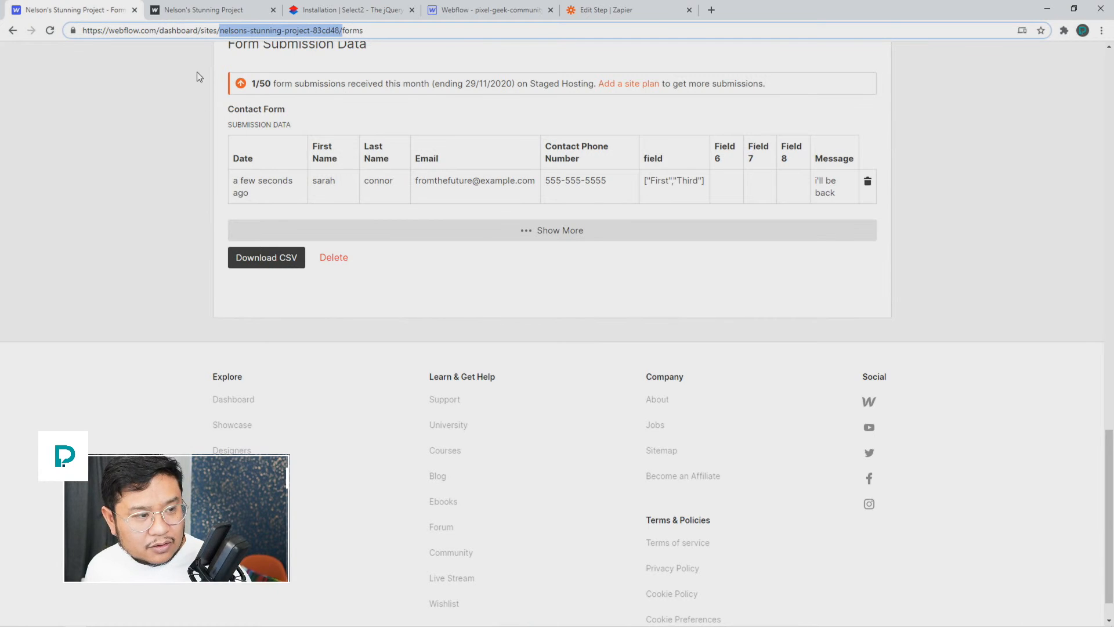
pyautogui.scroll(15, 200, 174)
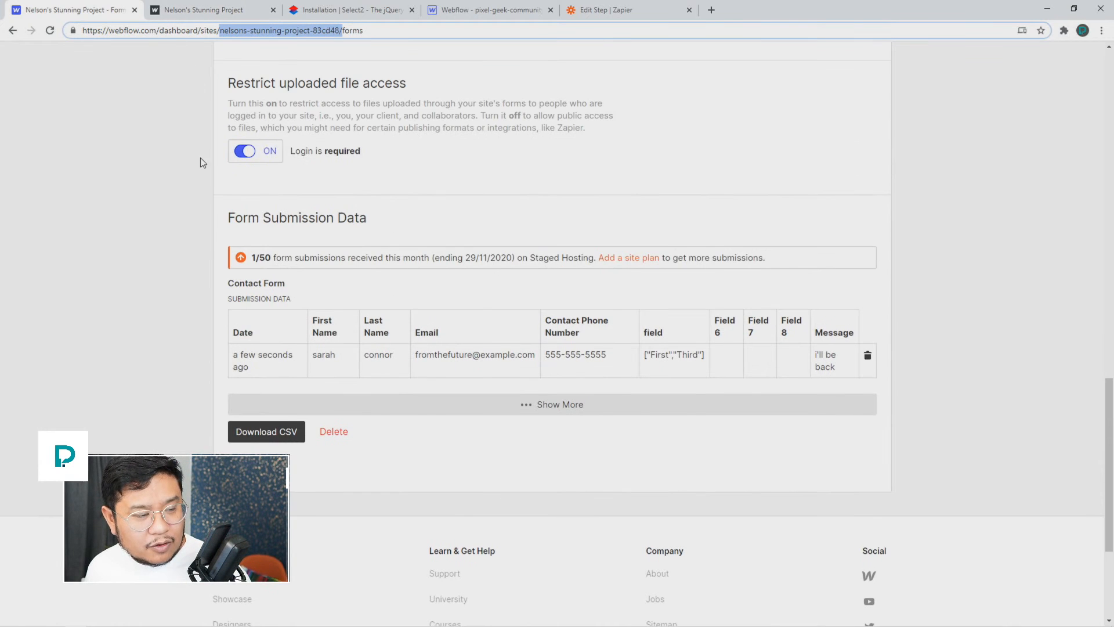
pyautogui.click(719, 99)
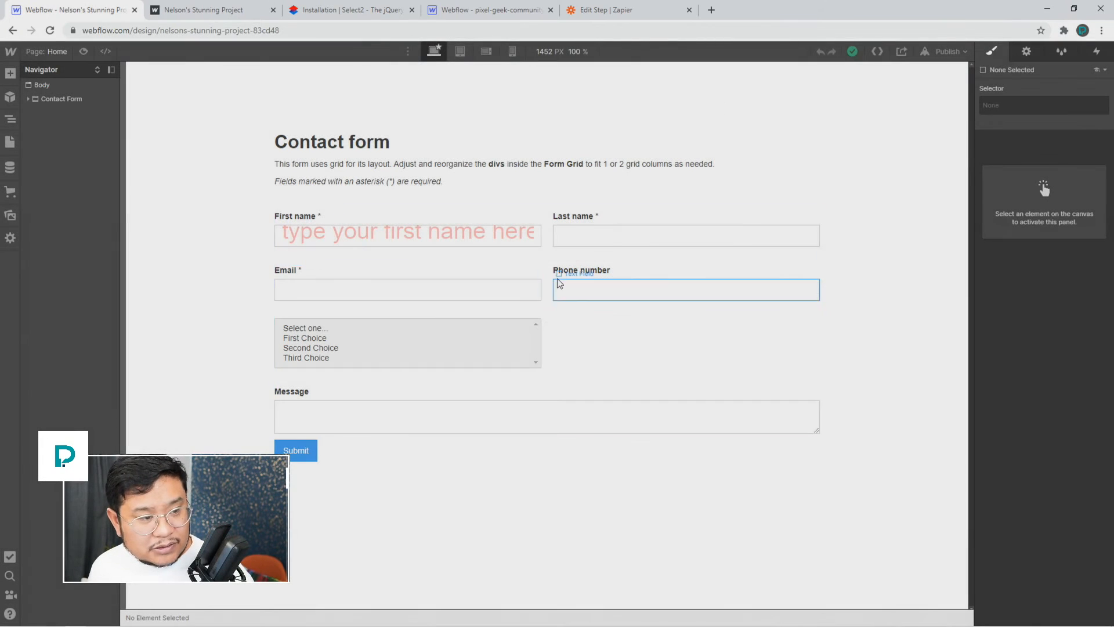
# Step: Duplicate the Contact Form section and retitle the copy's heading to 'Bizness form'
pyautogui.click(68, 99)
pyautogui.hotkey('ctrl', 'd')
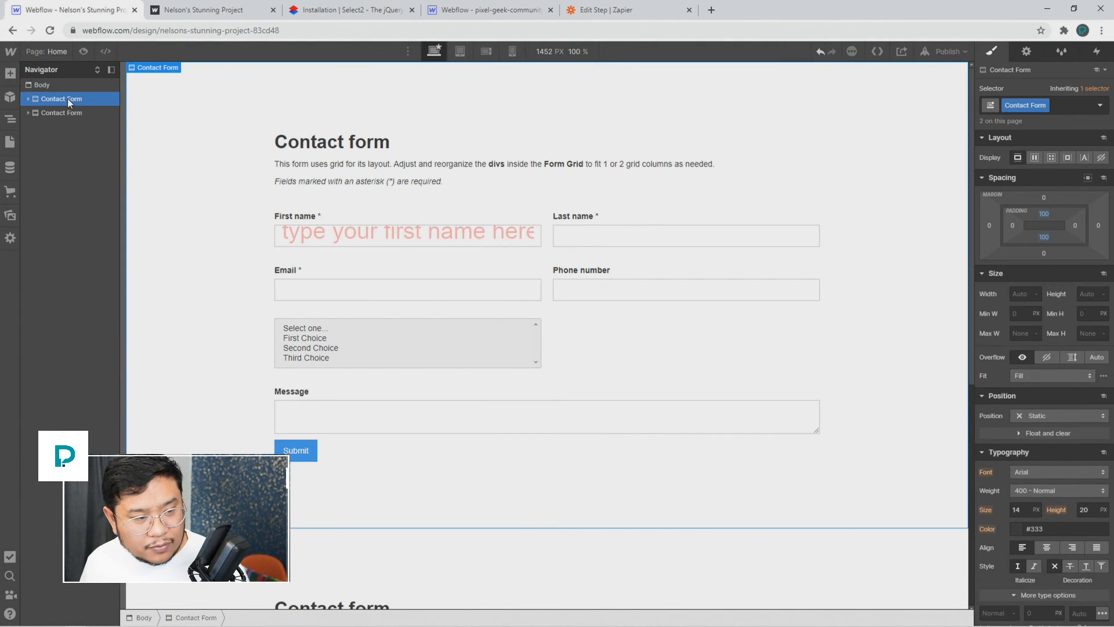
pyautogui.scroll(-5, 350, 315)
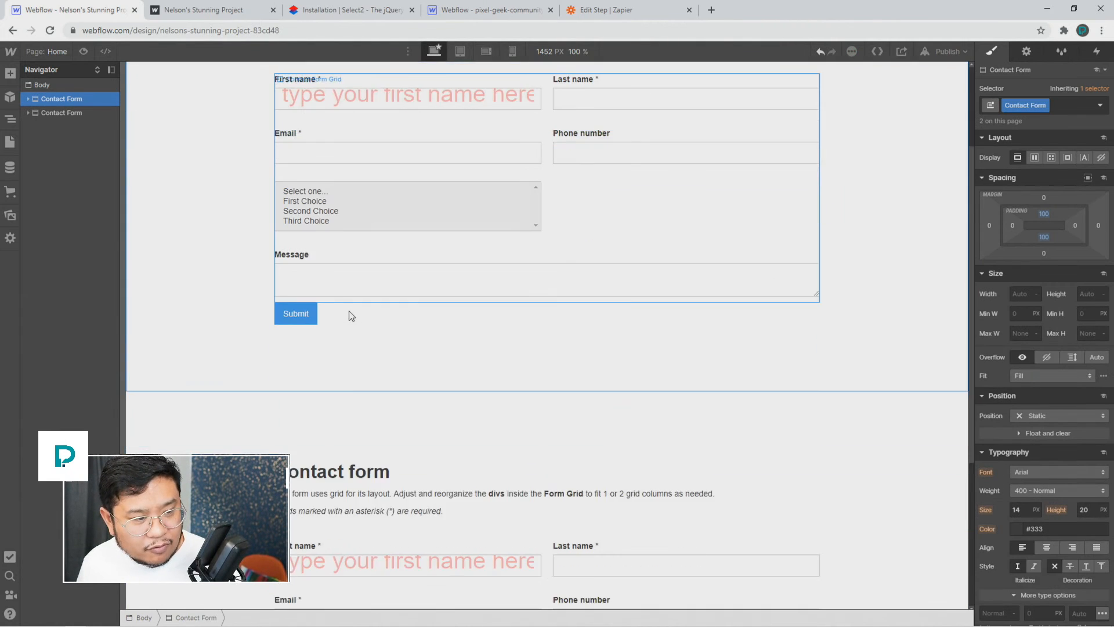
pyautogui.doubleClick(314, 357)
pyautogui.doubleClick(314, 357)
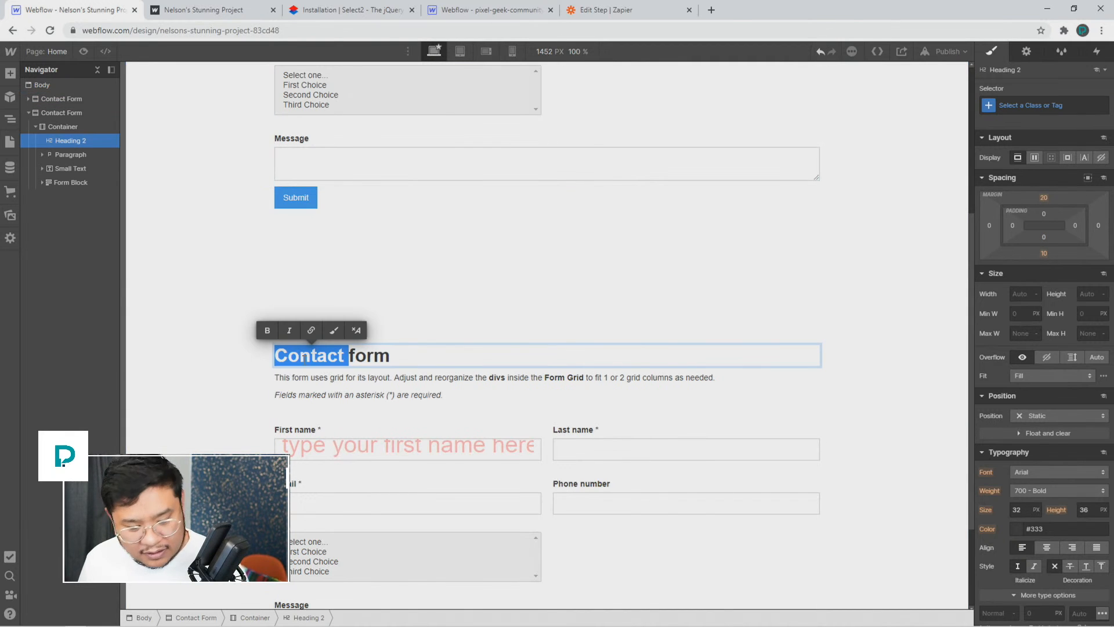
pyautogui.write('Business')
pyautogui.press('BackSpace')
pyautogui.press('BackSpace')
pyautogui.press('BackSpace')
pyautogui.press('BackSpace')
pyautogui.press('BackSpace')
pyautogui.press('BackSpace')
pyautogui.write('z')
pyautogui.press('BackSpace')
pyautogui.press('BackSpace')
pyautogui.write('izness')
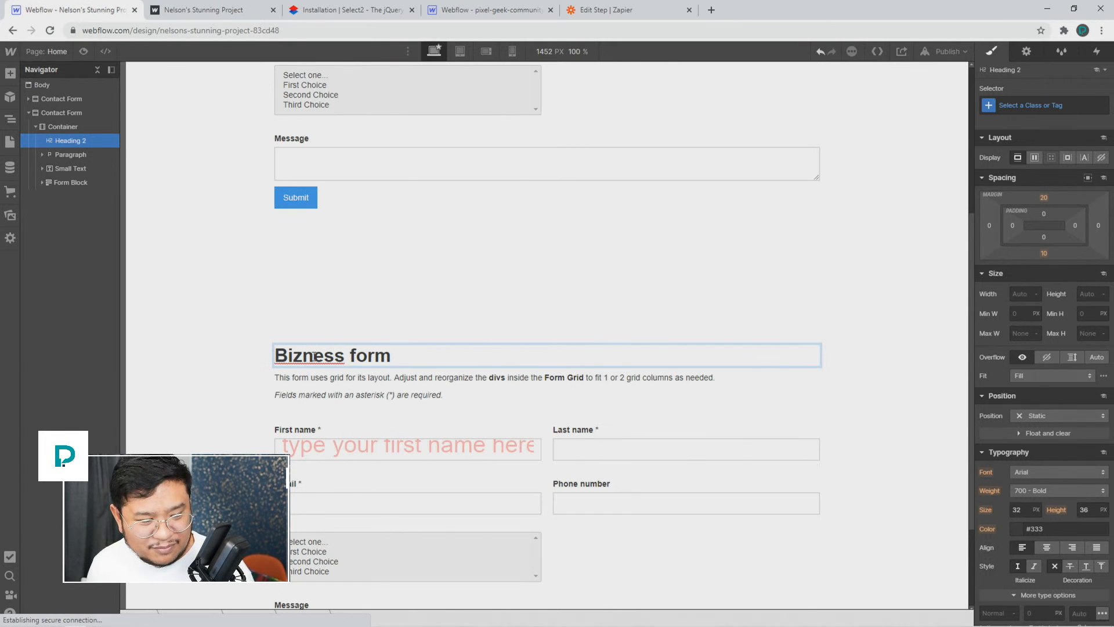
pyautogui.click(352, 398)
# Step: Rename the copied form block to 'Bizness Form' in its Form Block Settings
pyautogui.scroll(-2, 406, 378)
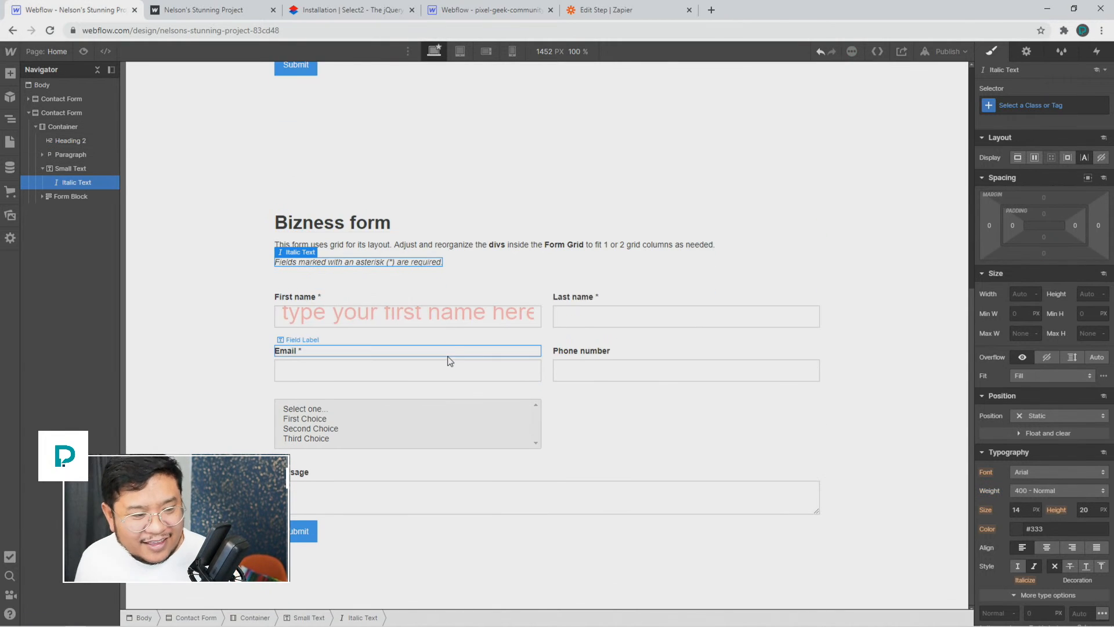
pyautogui.click(458, 347)
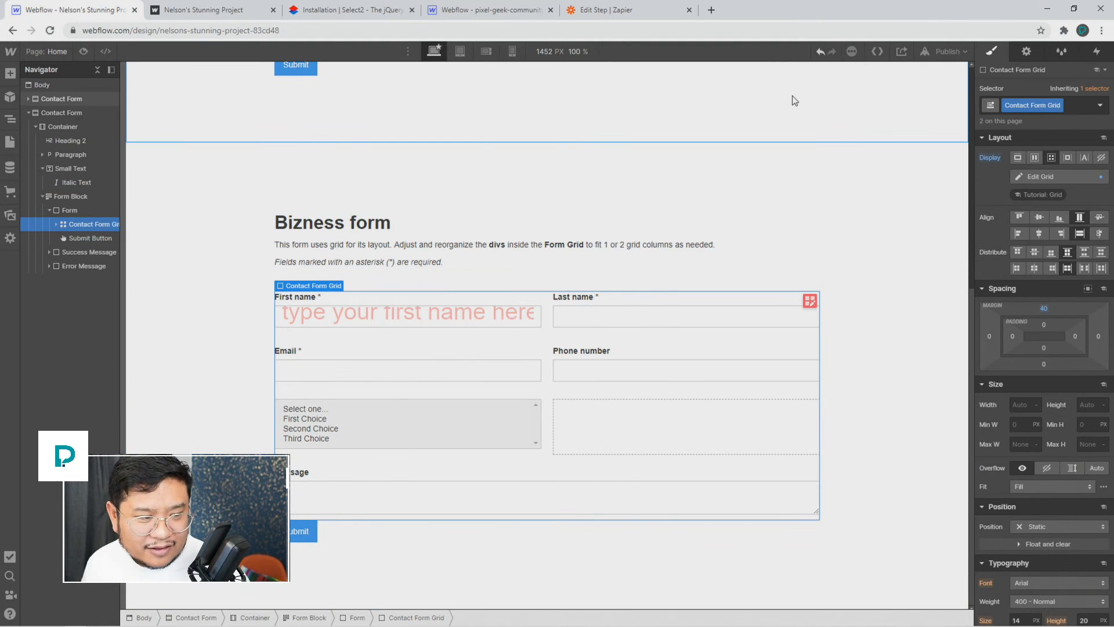
pyautogui.click(1027, 51)
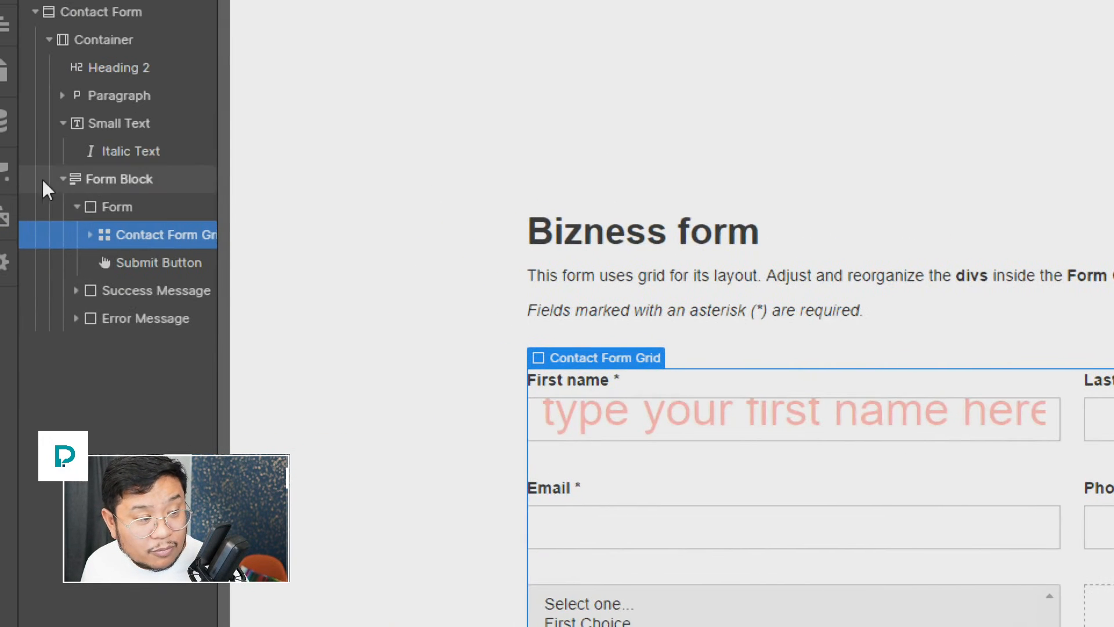
pyautogui.click(114, 177)
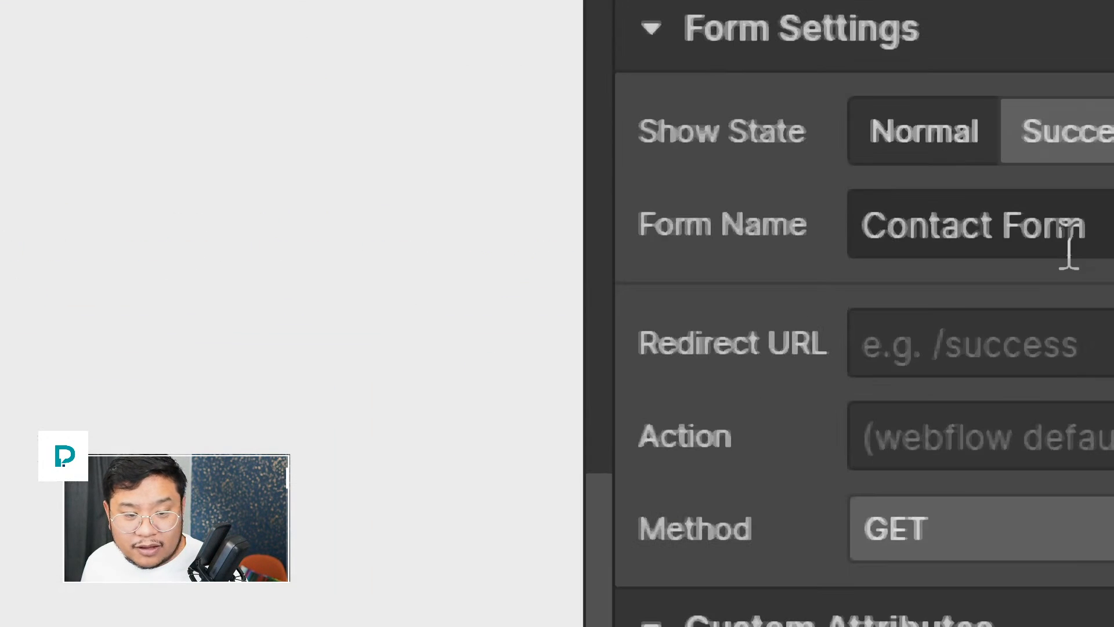
pyautogui.doubleClick(989, 225)
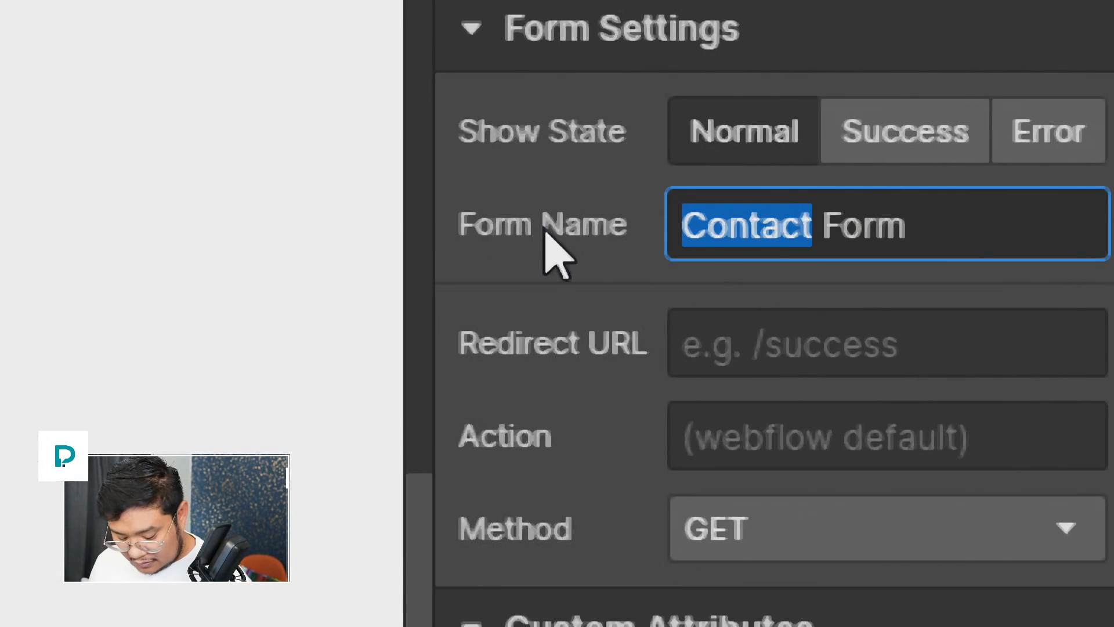
pyautogui.write('Bizness')
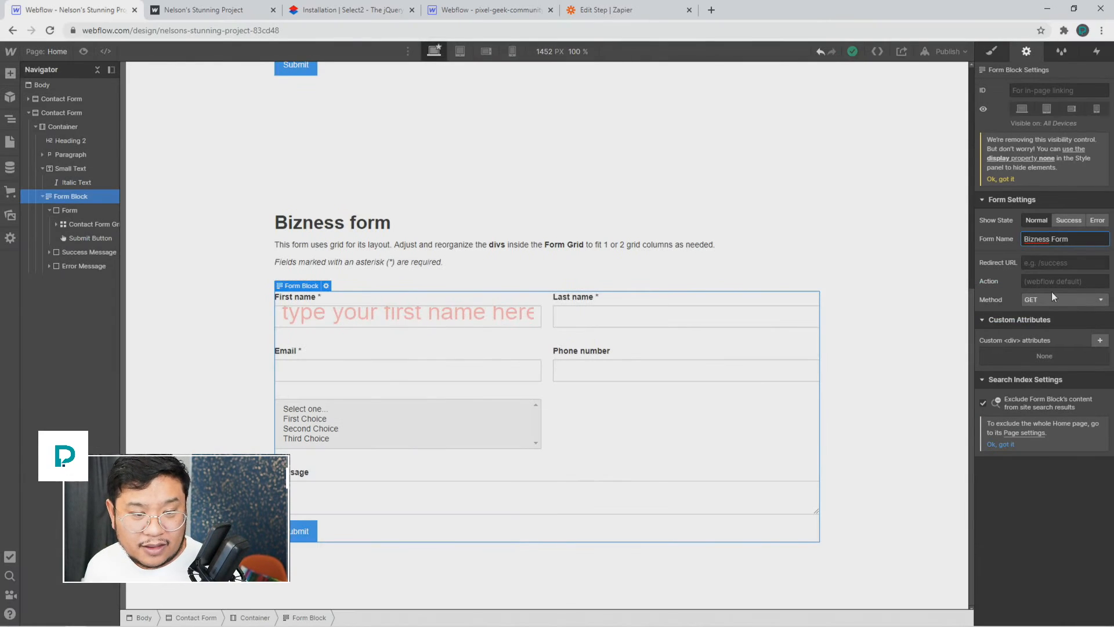
# Step: Publish the site to its webflow.io domain and view the live site
pyautogui.click(937, 302)
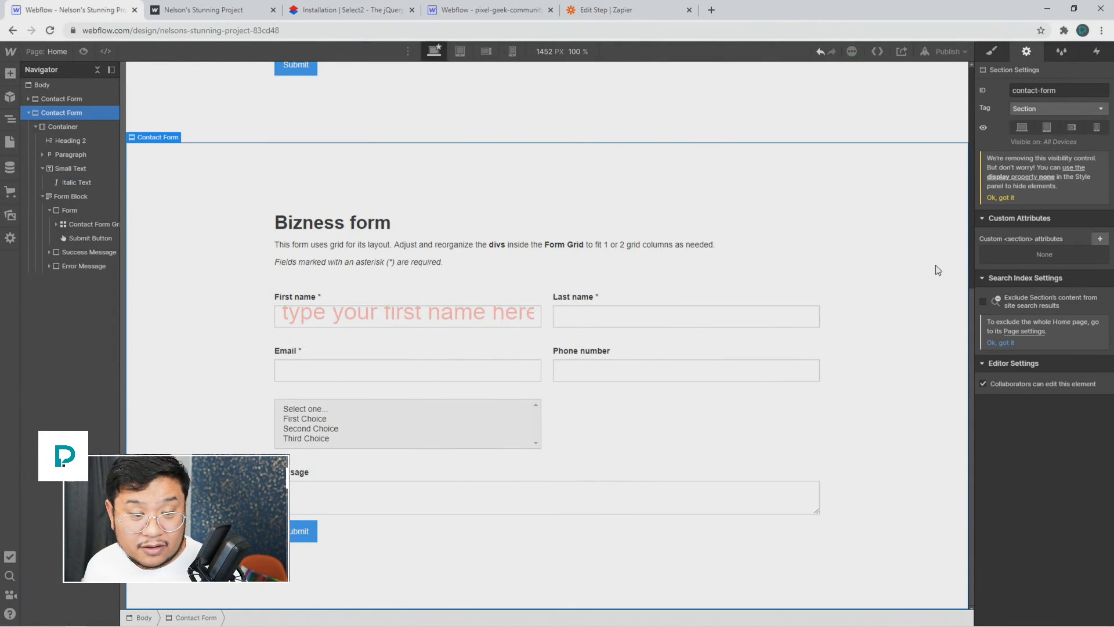
pyautogui.click(949, 52)
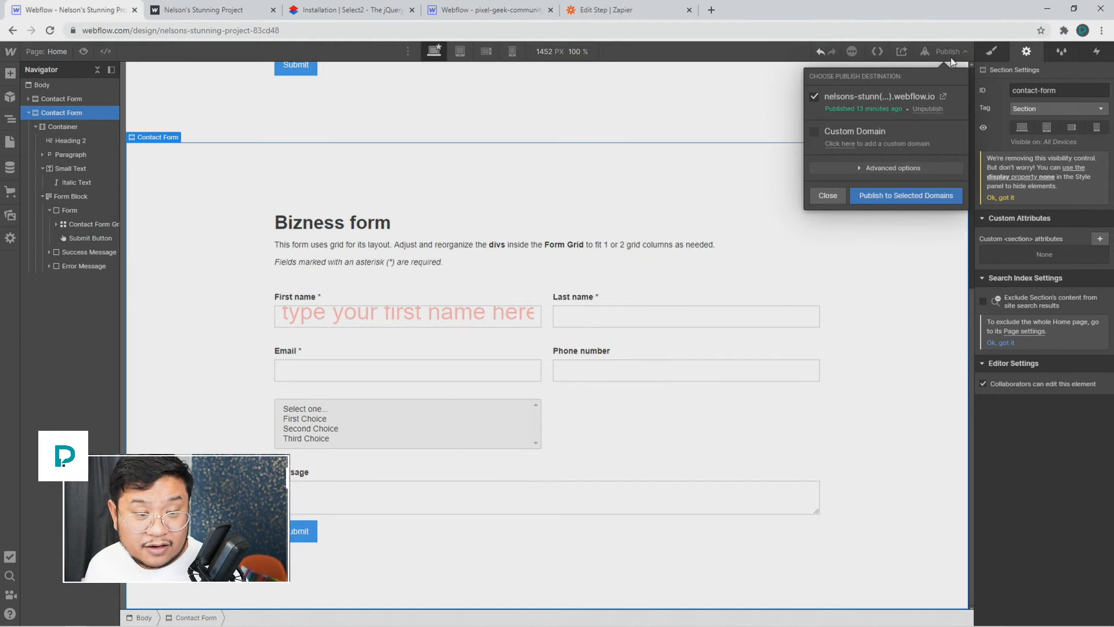
pyautogui.click(904, 190)
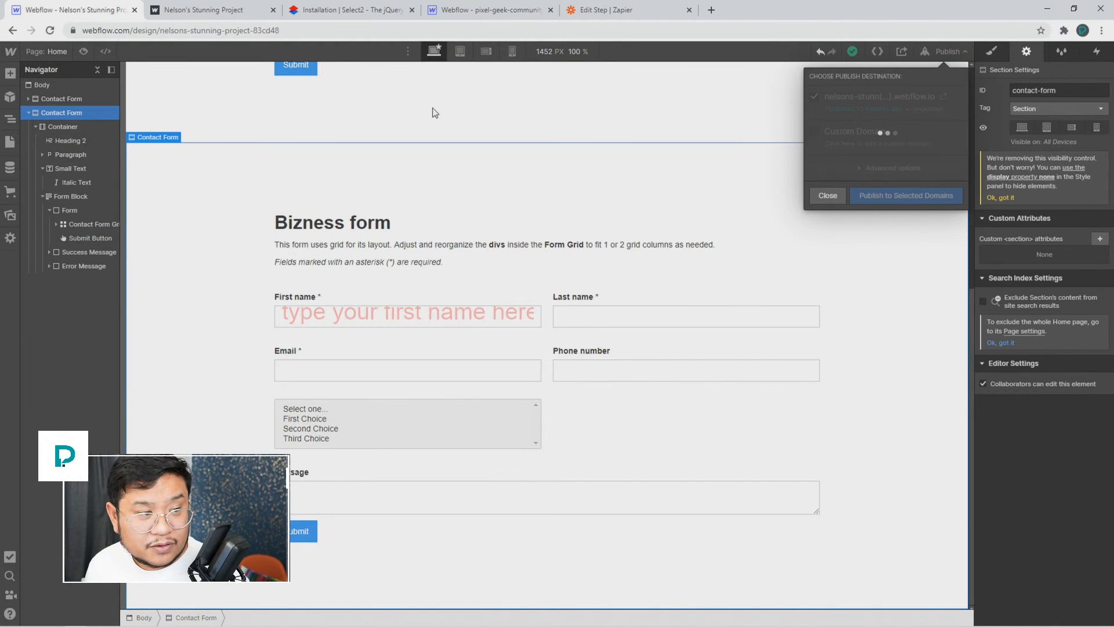
pyautogui.click(243, 12)
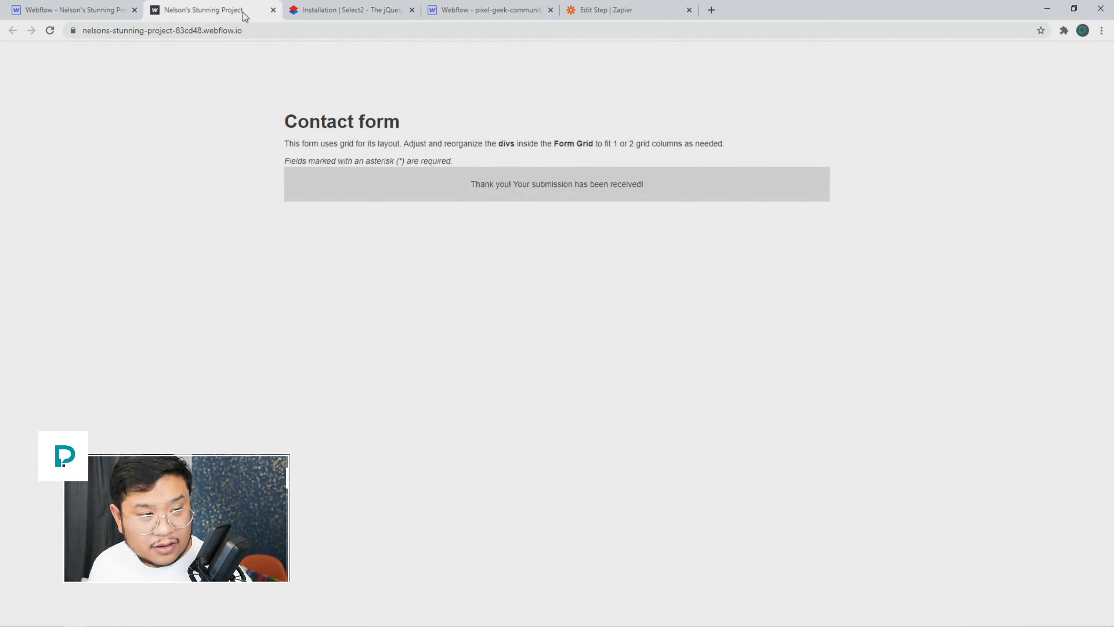
# Step: Reload the live site and fill in the Bizness form's first name, email and phone number
pyautogui.press('F5')
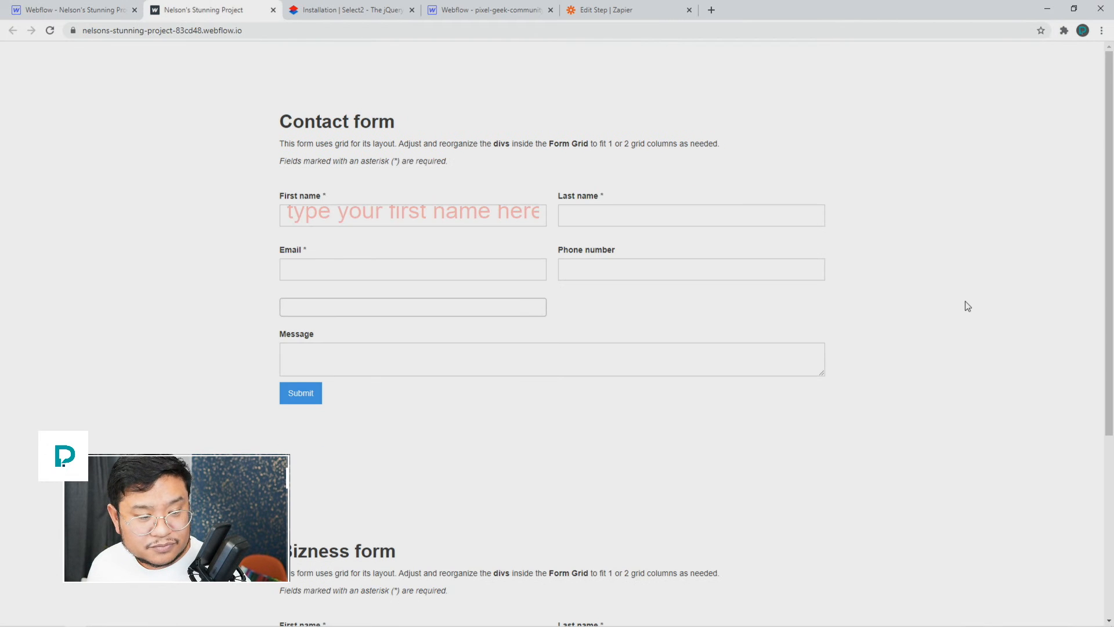
pyautogui.scroll(-5, 968, 306)
pyautogui.click(503, 366)
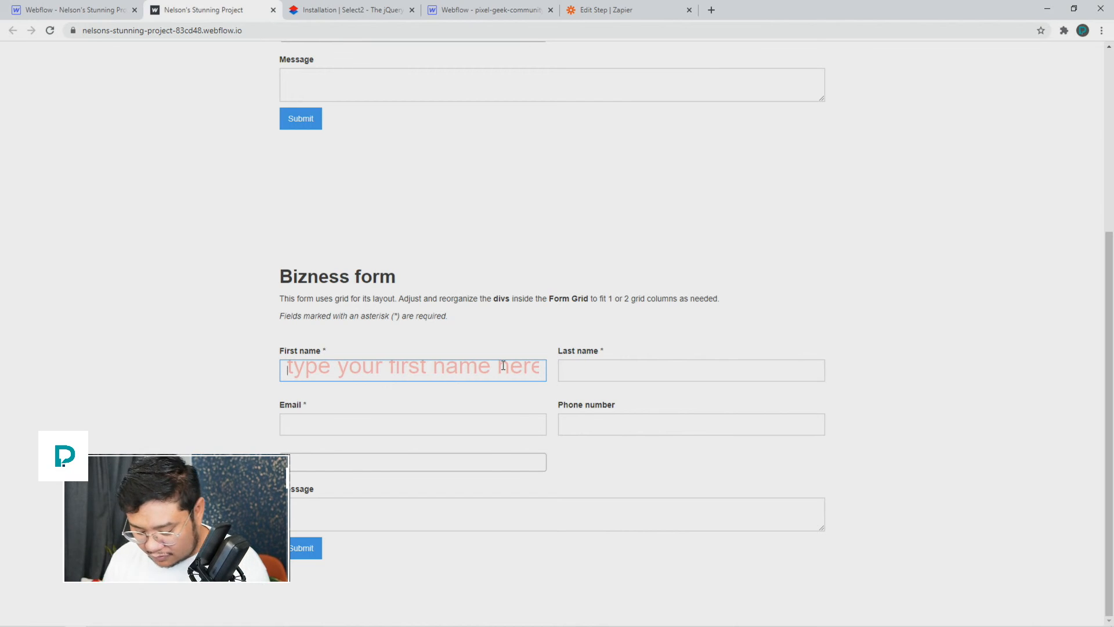
pyautogui.write('Johnny')
pyautogui.press('Tab')
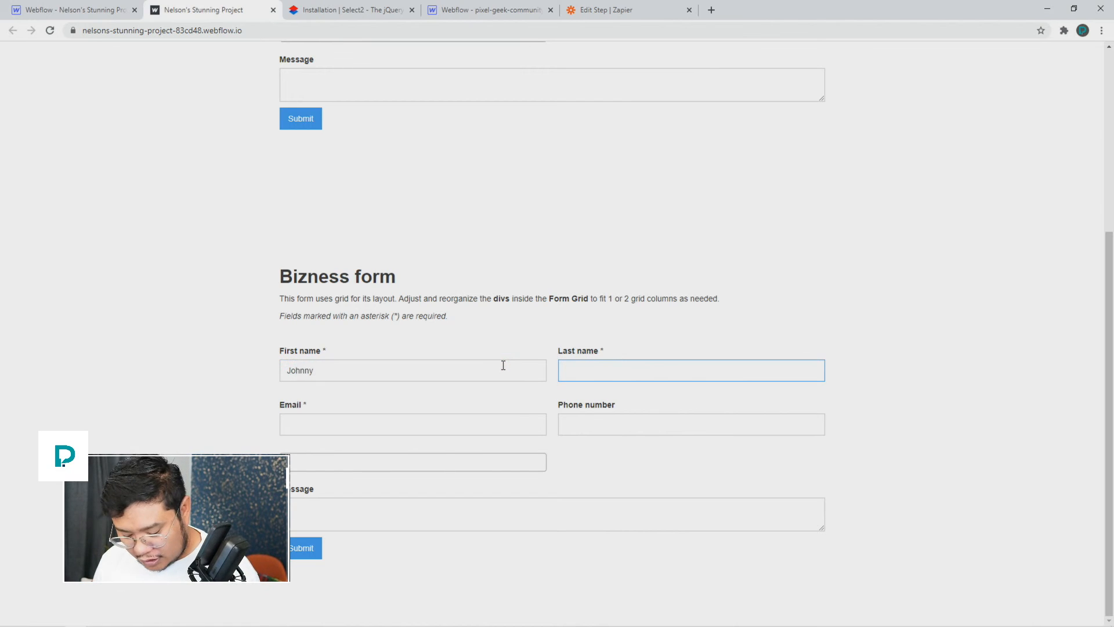
pyautogui.press('Tab')
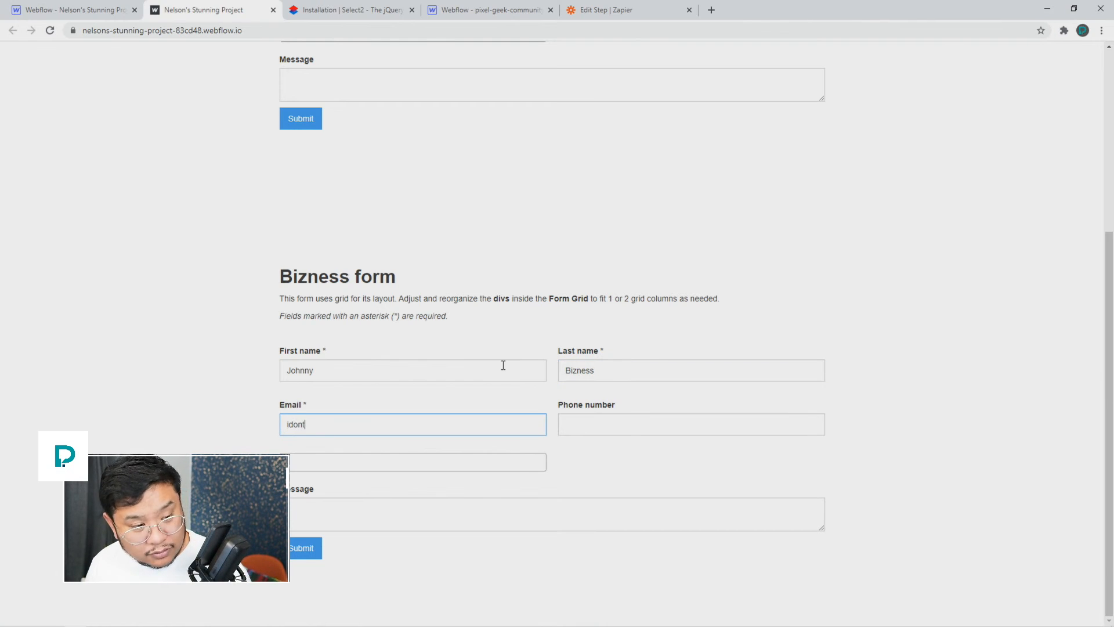
pyautogui.write('idontknow@example.com')
pyautogui.press('Tab')
pyautogui.write('555-555-58558')
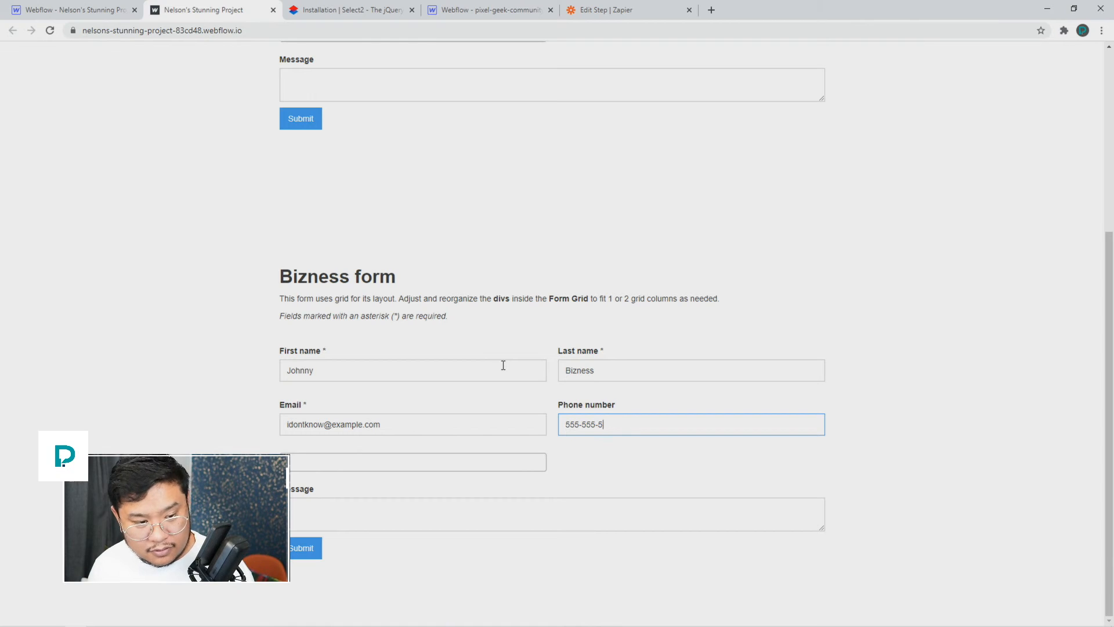
# Step: Choose Third Choice, write the message 'hey there', and submit the Bizness form
pyautogui.press('Tab')
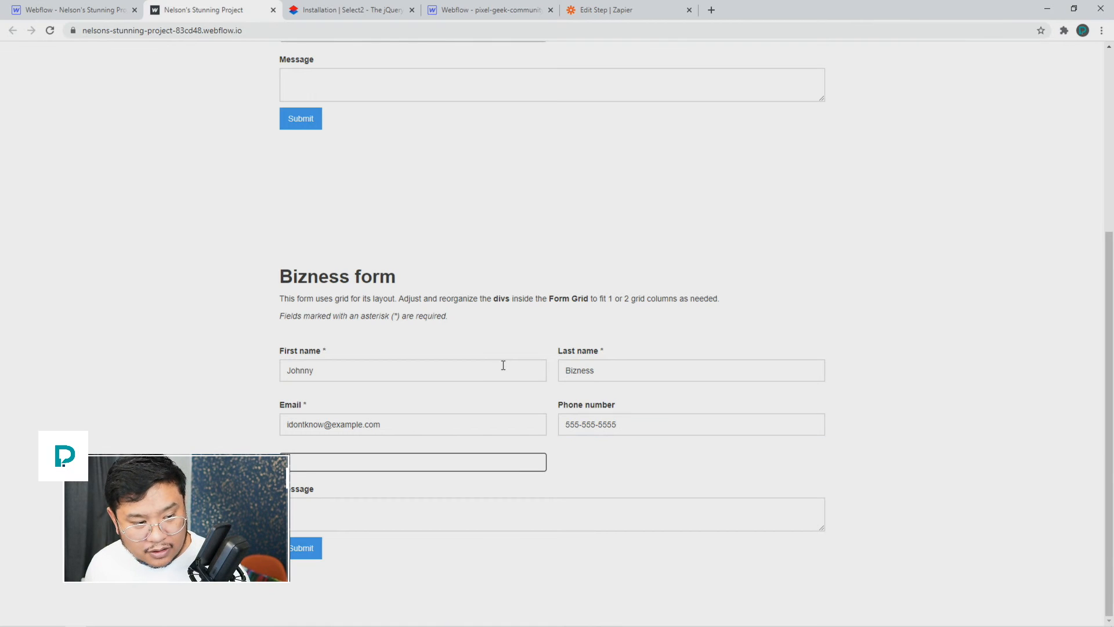
pyautogui.click(477, 465)
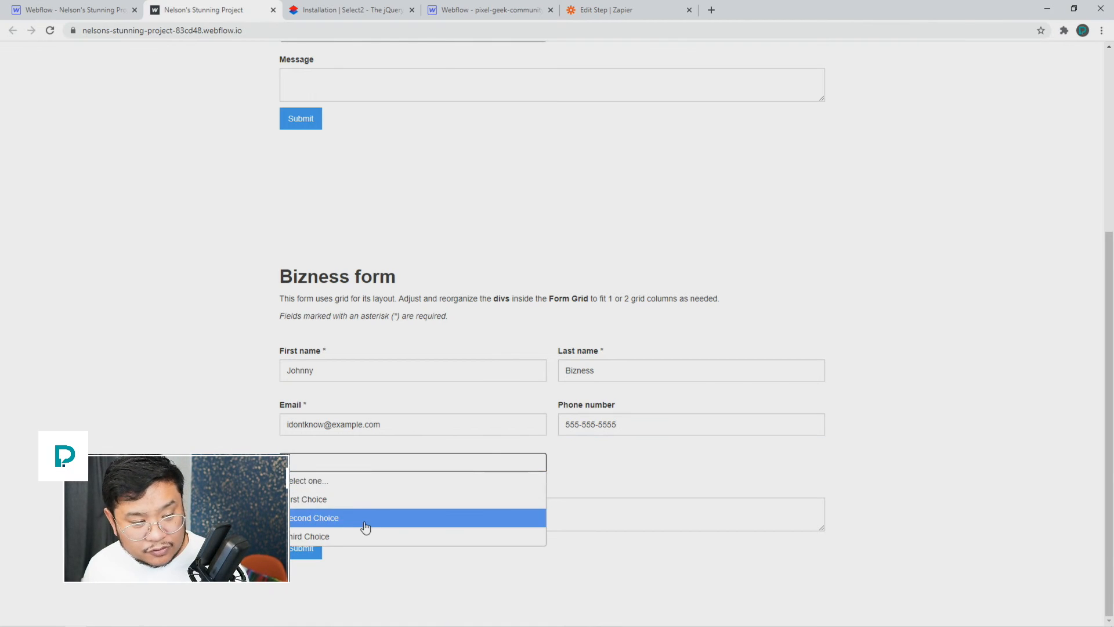
pyautogui.click(362, 523)
pyautogui.click(468, 520)
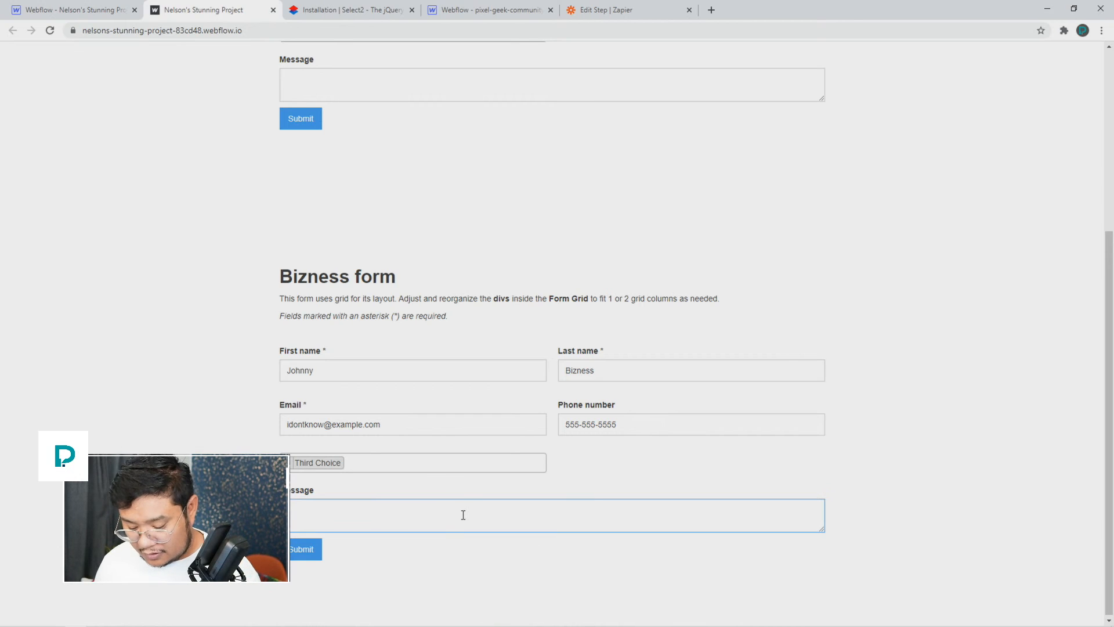
pyautogui.write('hey there')
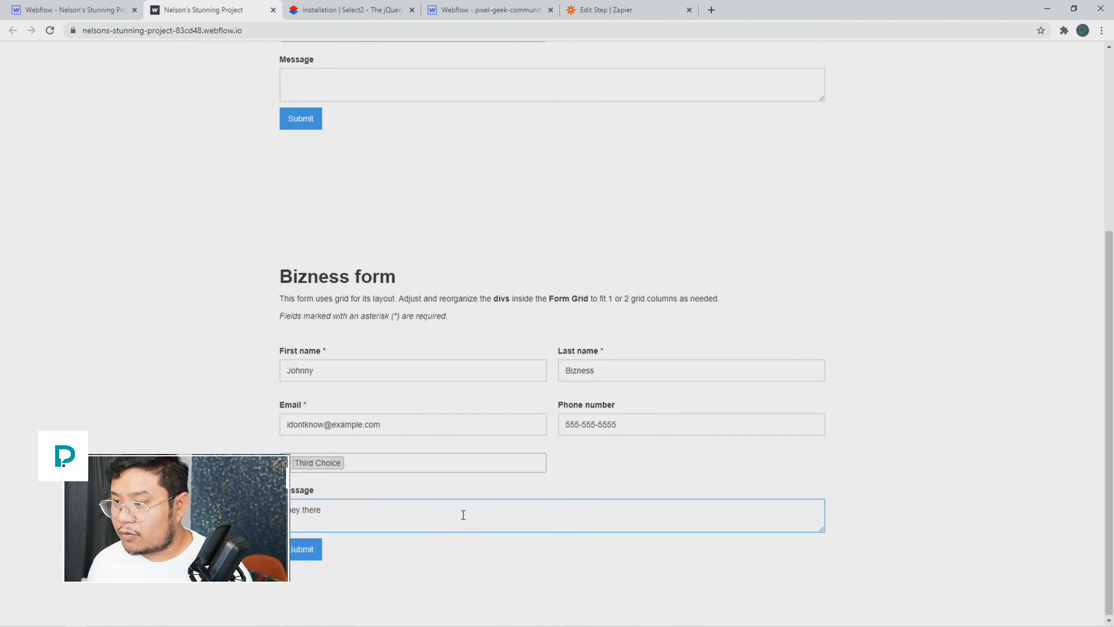
pyautogui.click(300, 551)
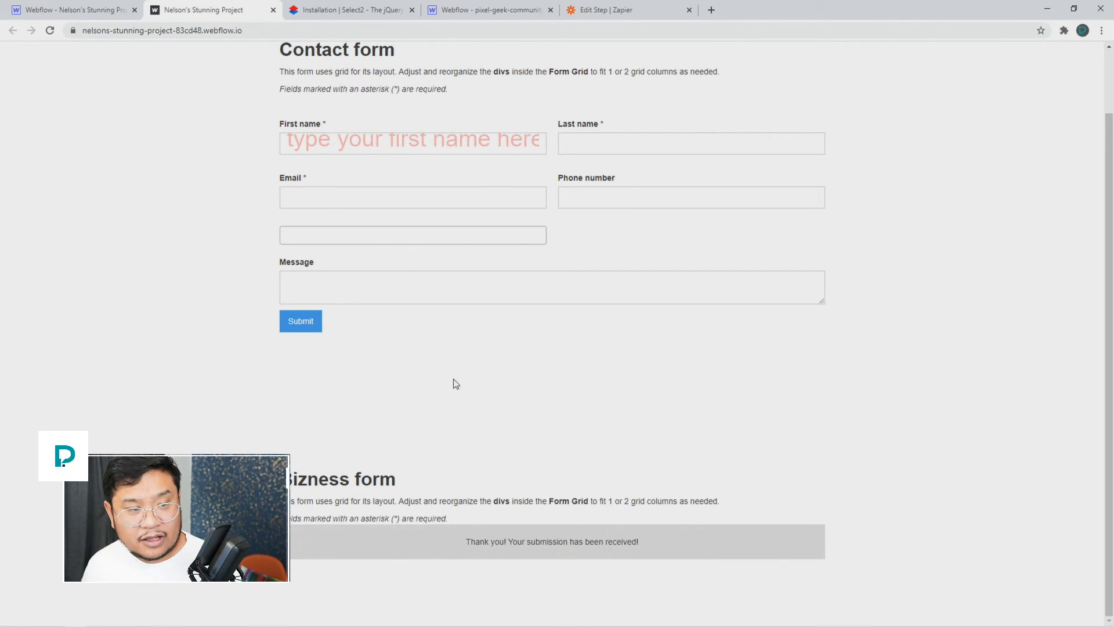
pyautogui.click(615, 9)
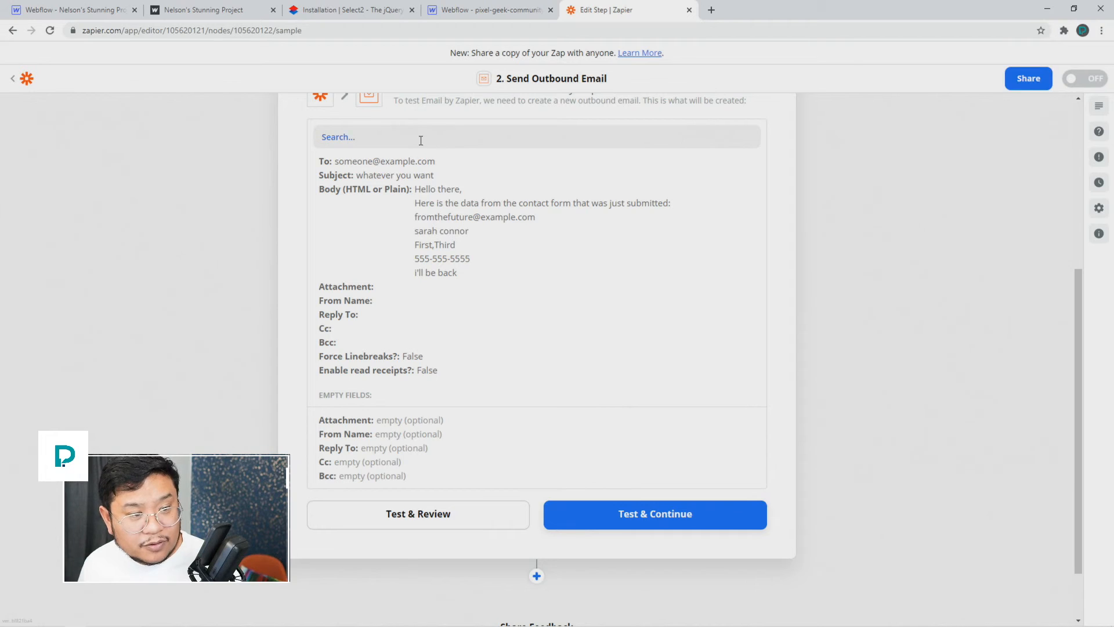
# Step: Navigate from the zap editor to the My Zaps dashboard
pyautogui.click(24, 78)
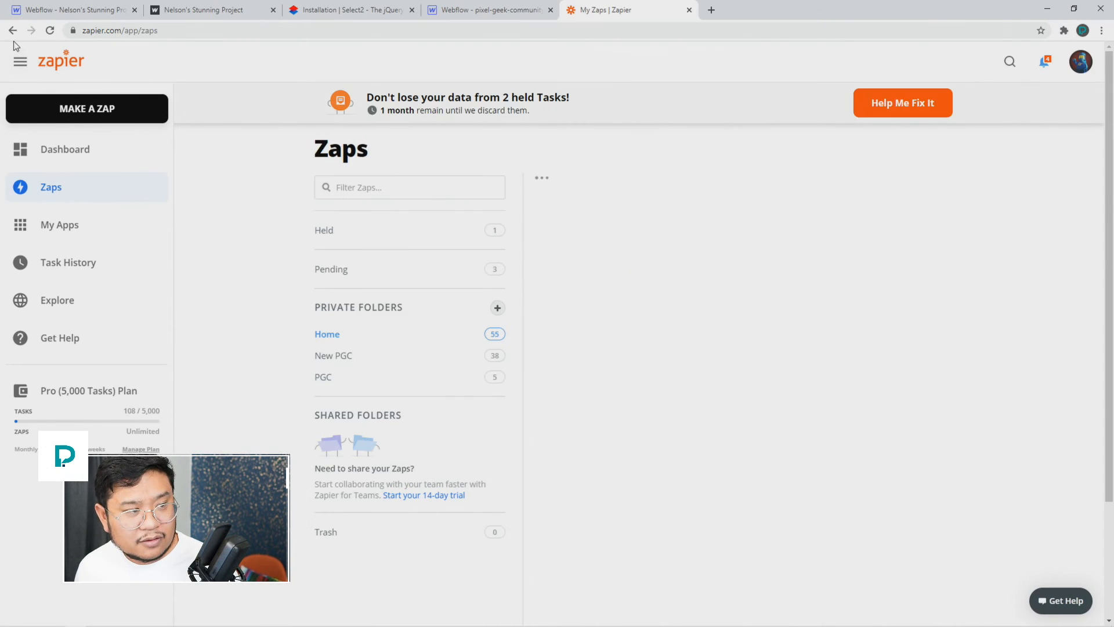
pyautogui.click(12, 31)
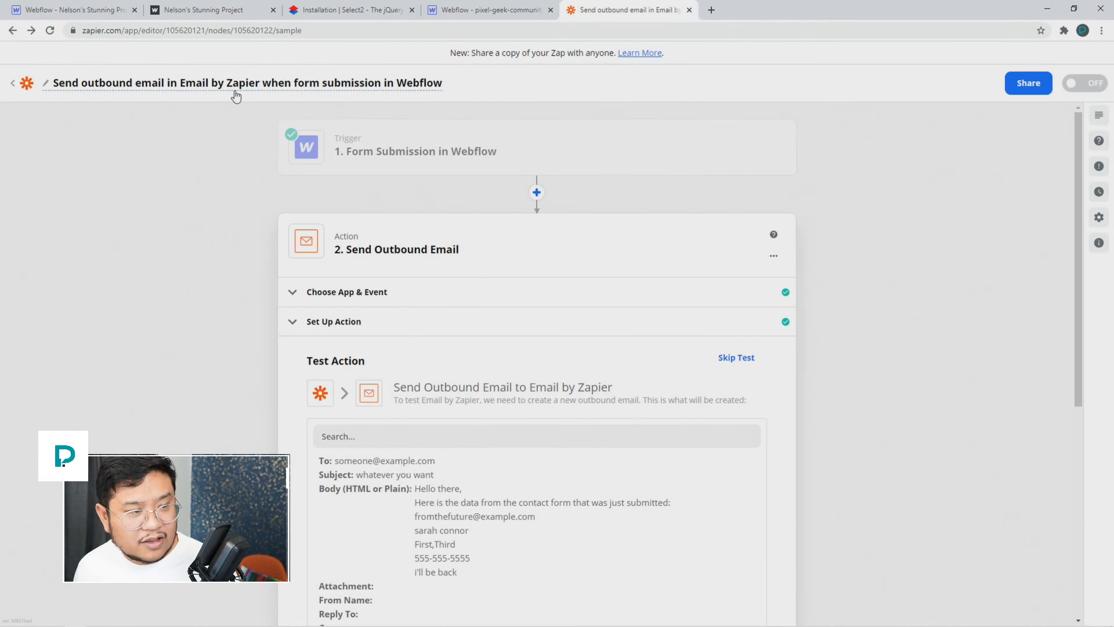
pyautogui.rightClick(32, 35)
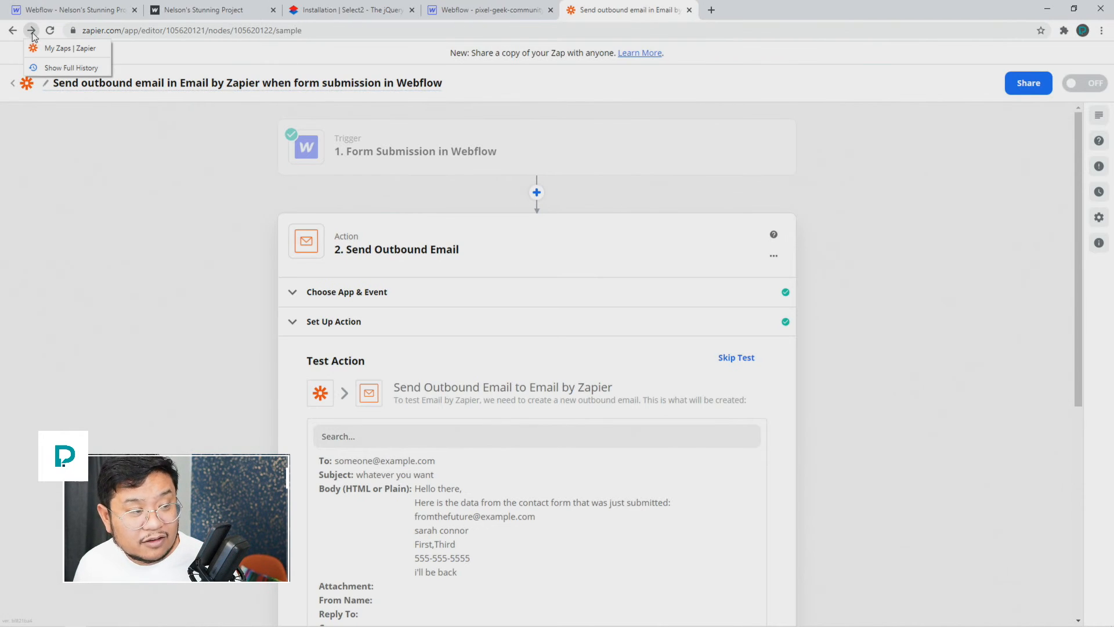
pyautogui.click(70, 48)
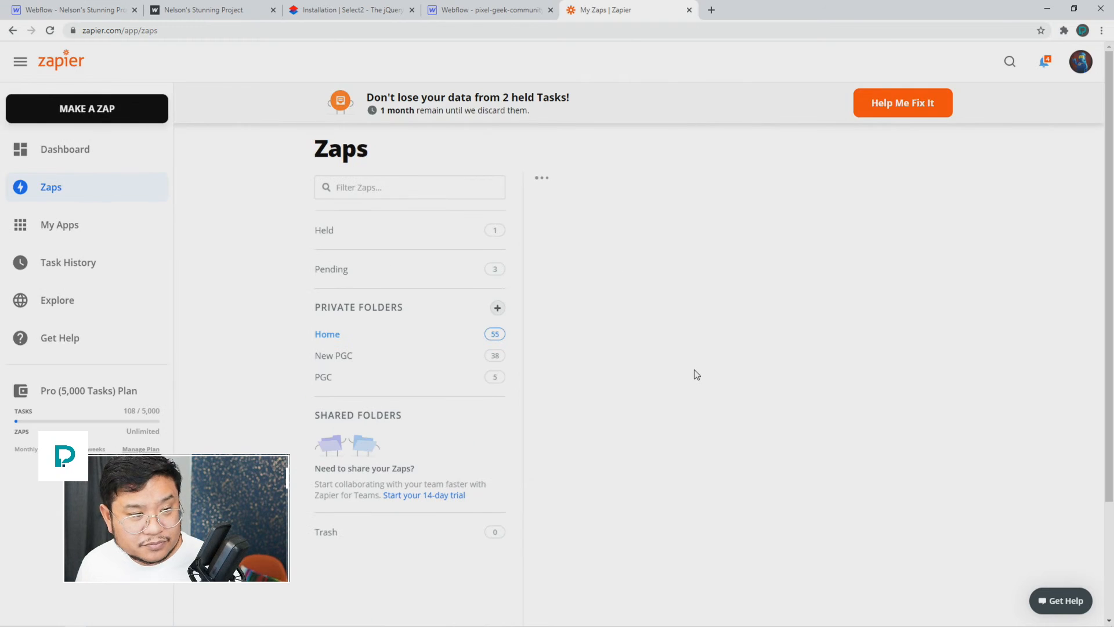
pyautogui.scroll(-5, 697, 374)
pyautogui.scroll(-6, 758, 452)
# Step: Filter the zaps list with the search term 'send'
pyautogui.click(420, 52)
pyautogui.write('sel')
pyautogui.press('BackSpace')
pyautogui.press('BackSpace')
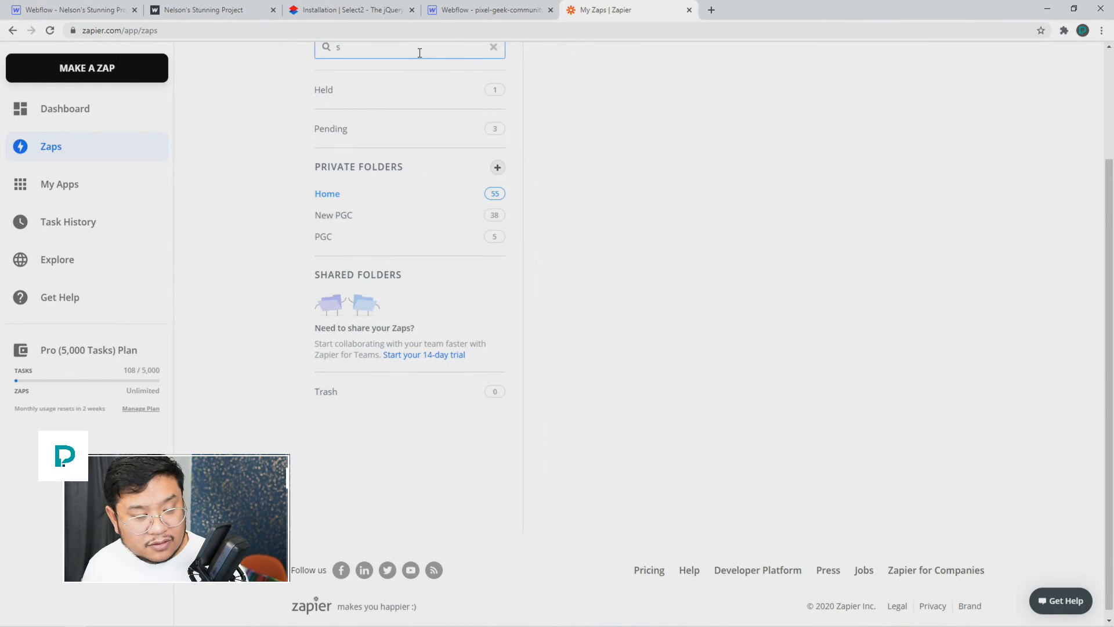
pyautogui.write('emnd')
pyautogui.press('BackSpace')
pyautogui.press('BackSpace')
pyautogui.write('nd')
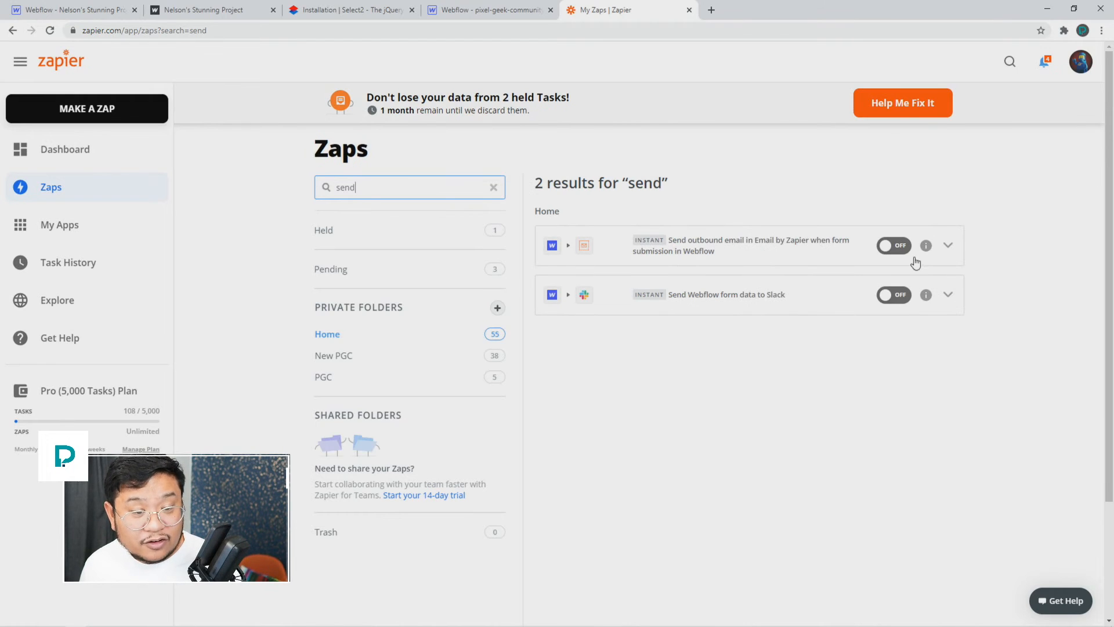
pyautogui.click(946, 248)
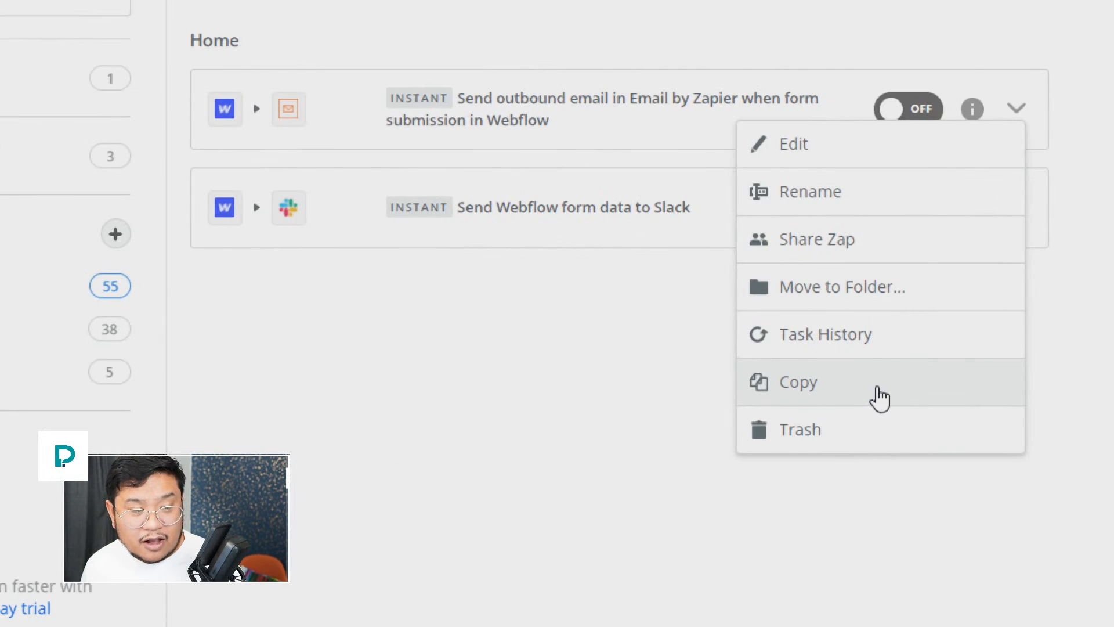
# Step: Copy the Webflow email zap and re-filter the list for 'send', showing three results
pyautogui.click(878, 389)
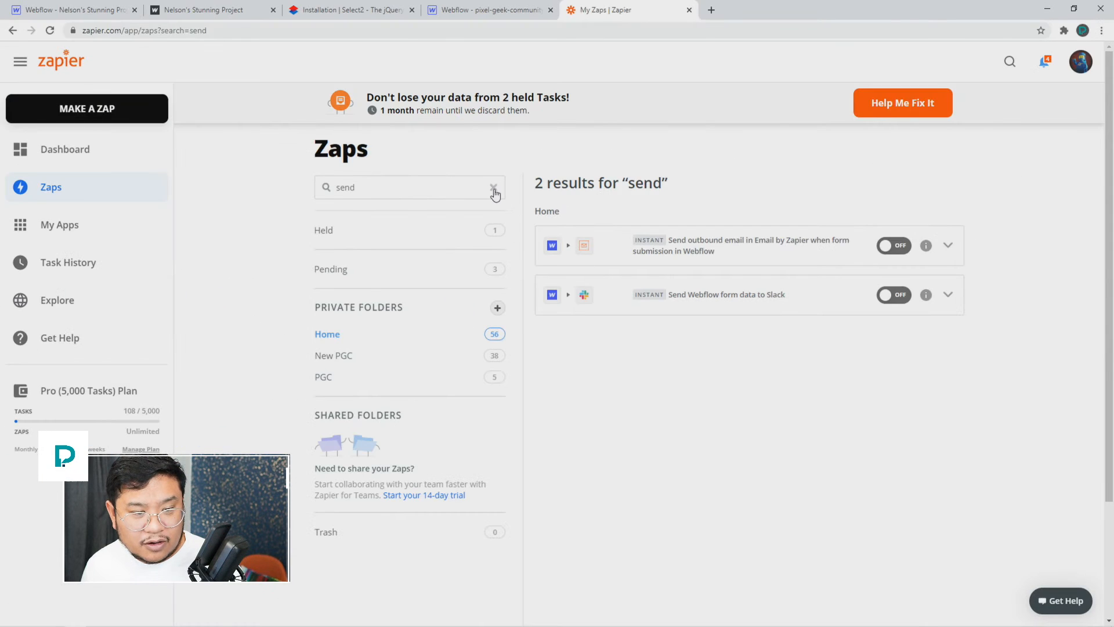
pyautogui.click(494, 188)
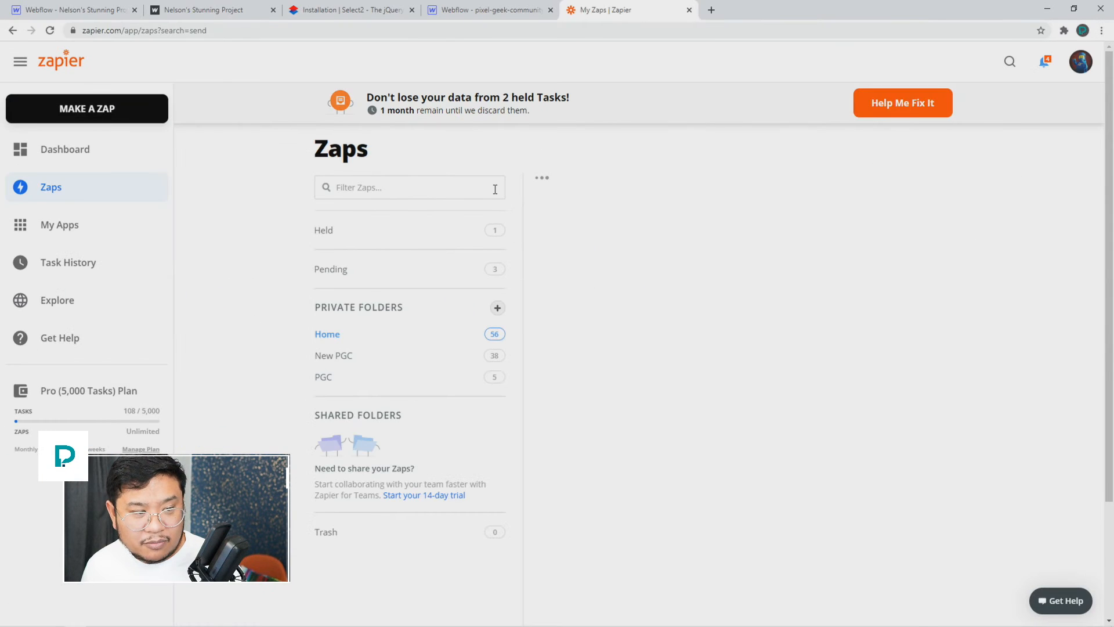
pyautogui.click(451, 187)
pyautogui.write('send')
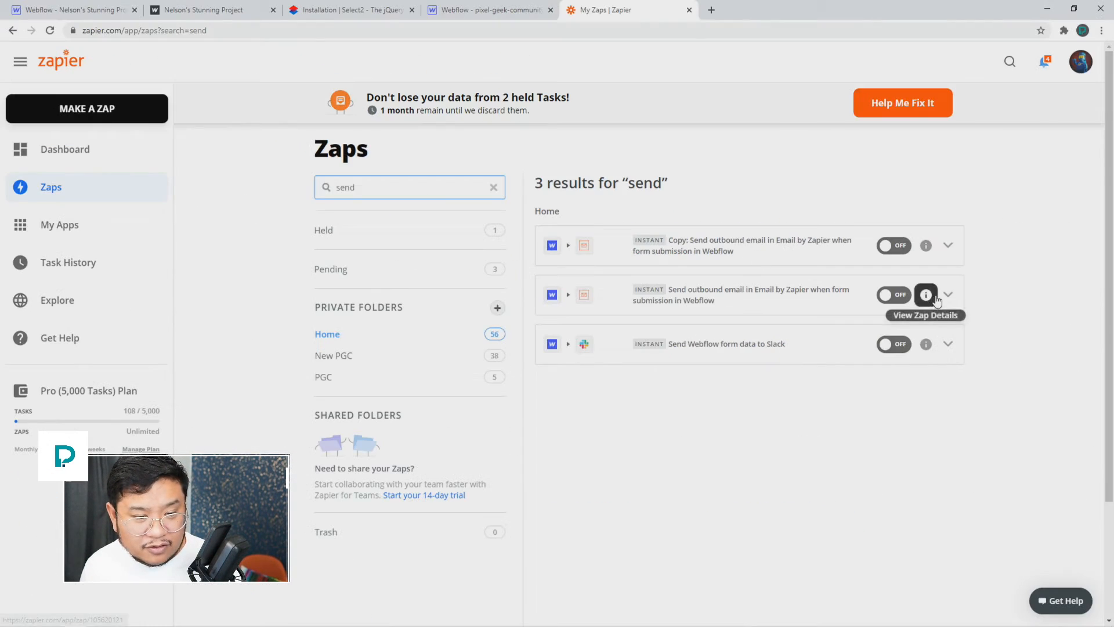
# Step: Open the original email zap in the editor, then return to the filtered zaps list
pyautogui.click(948, 295)
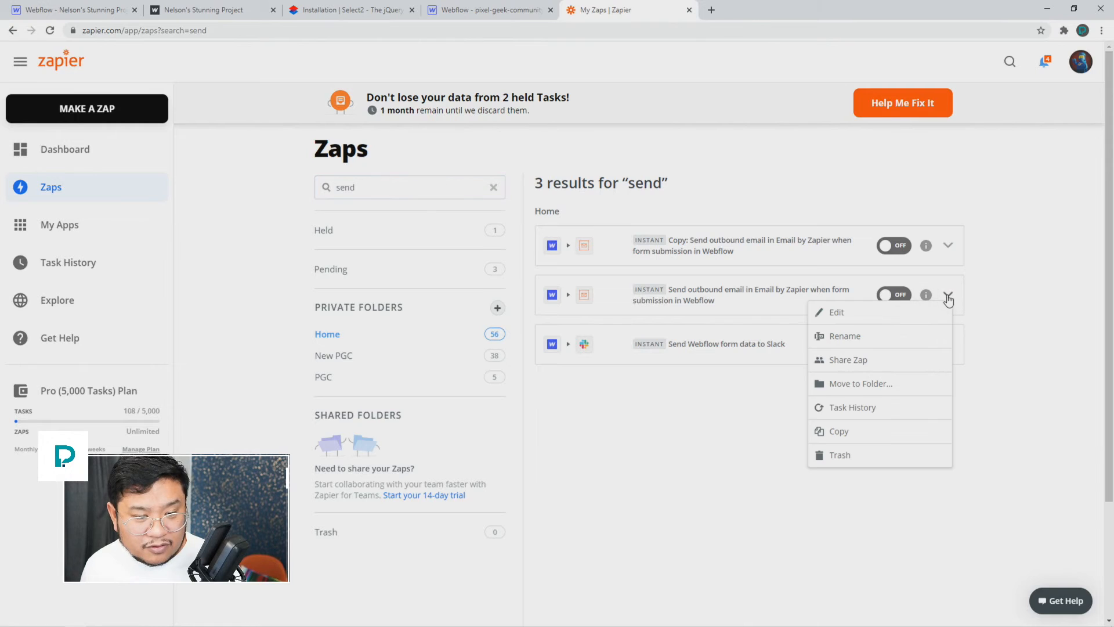
pyautogui.click(890, 316)
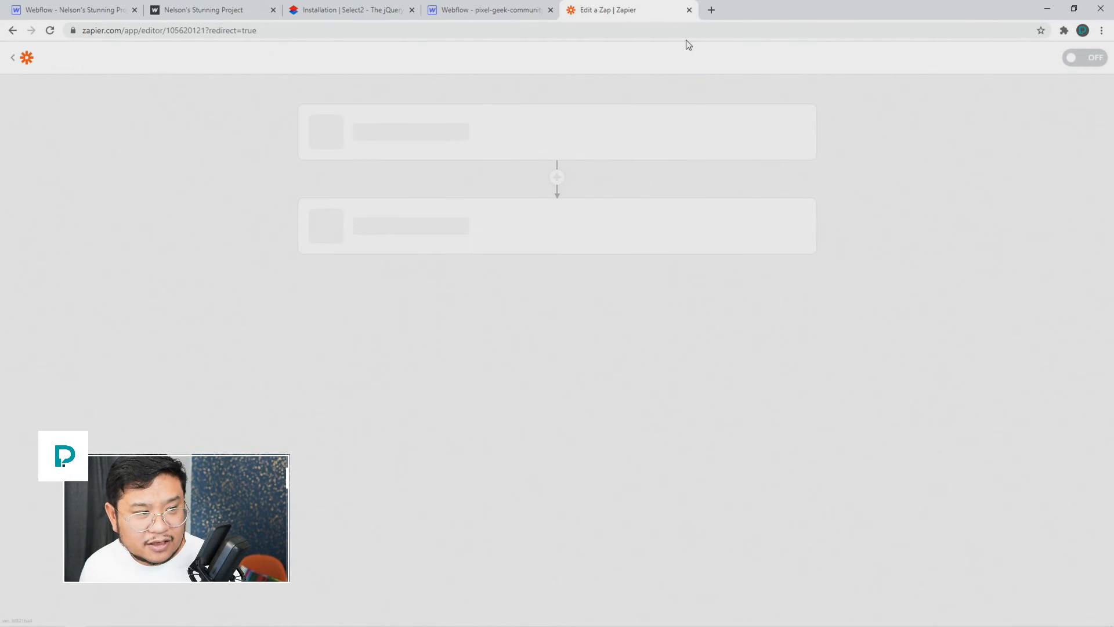
pyautogui.click(14, 30)
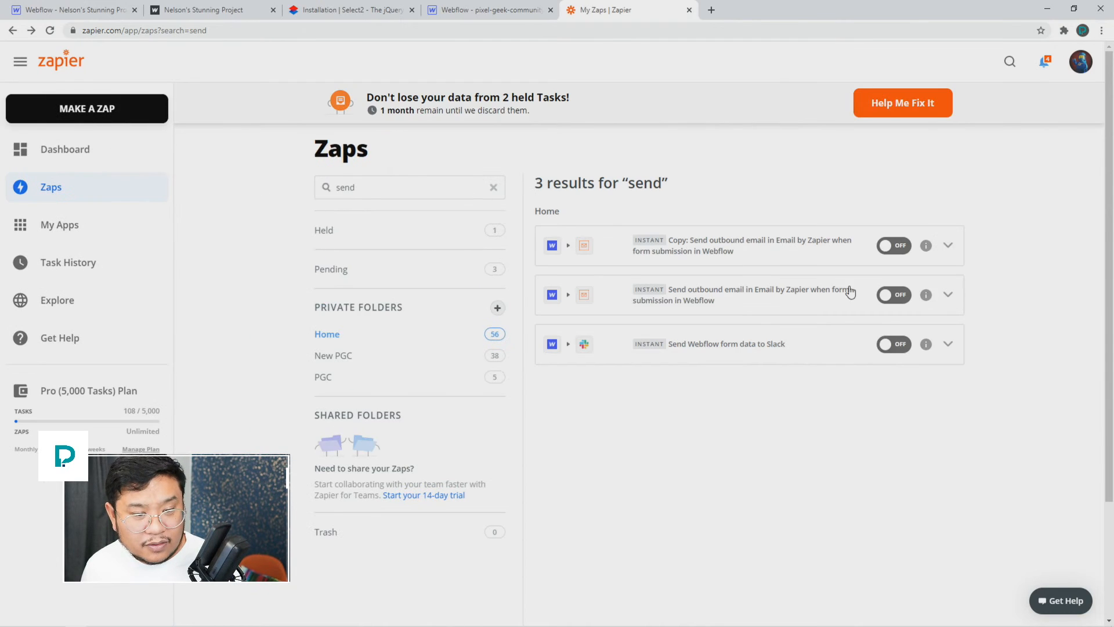
pyautogui.click(948, 294)
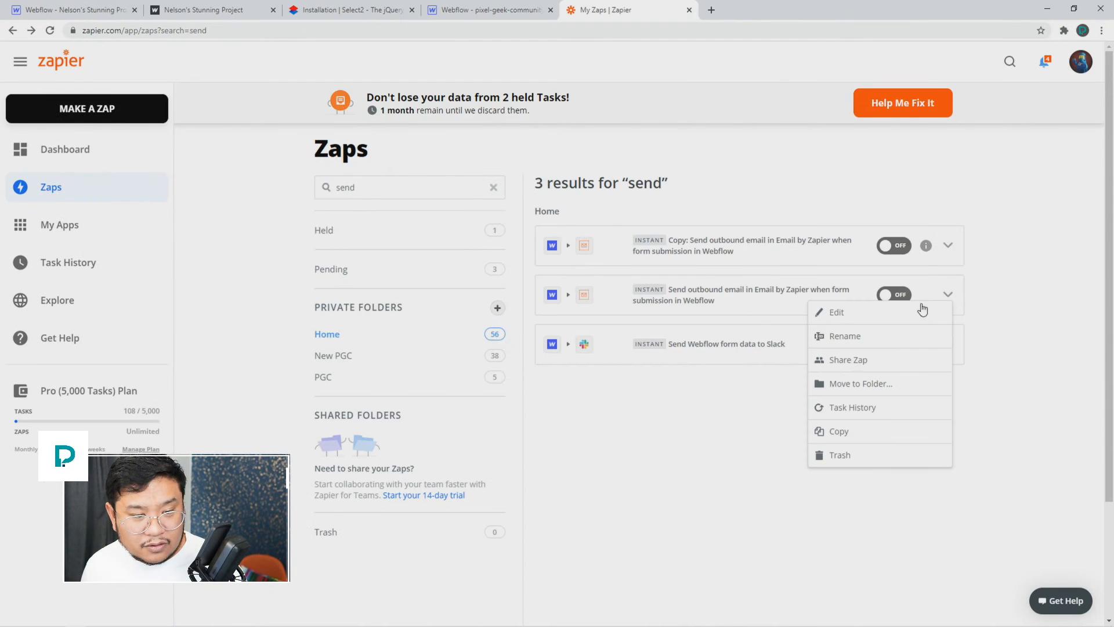
# Step: Rename the original Webflow email zap to 'Contact form'
pyautogui.click(880, 346)
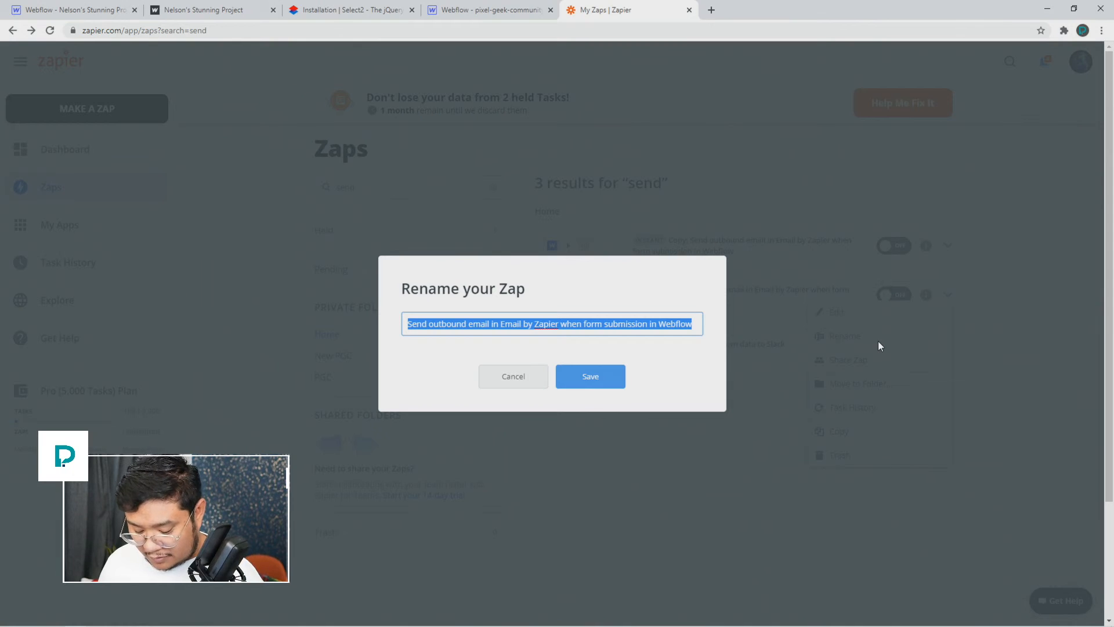
pyautogui.write('Contact form')
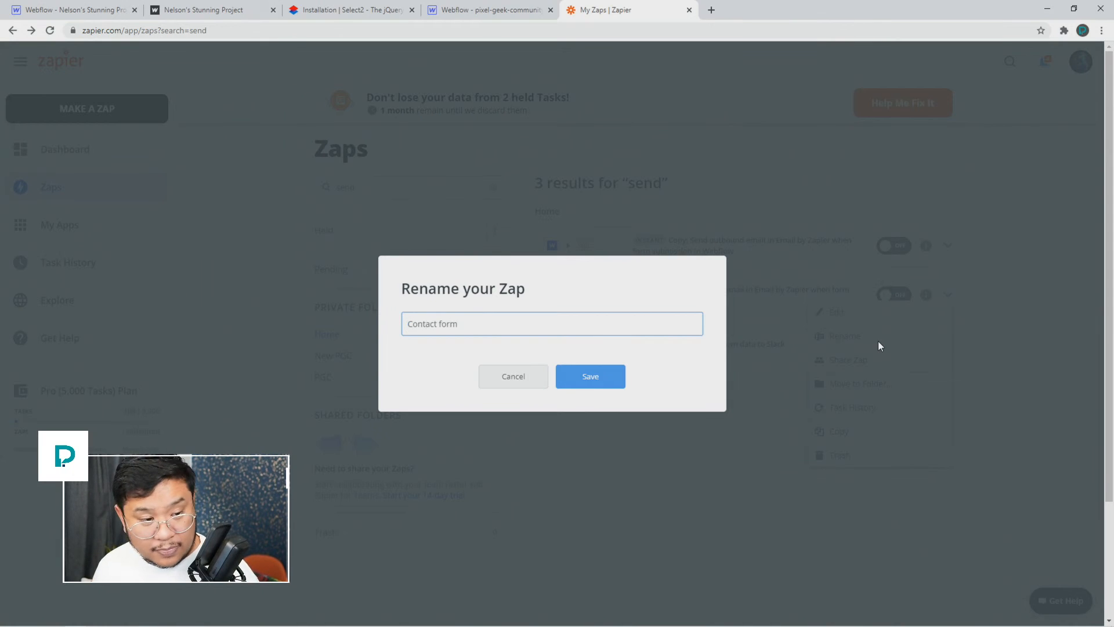
pyautogui.press('Return')
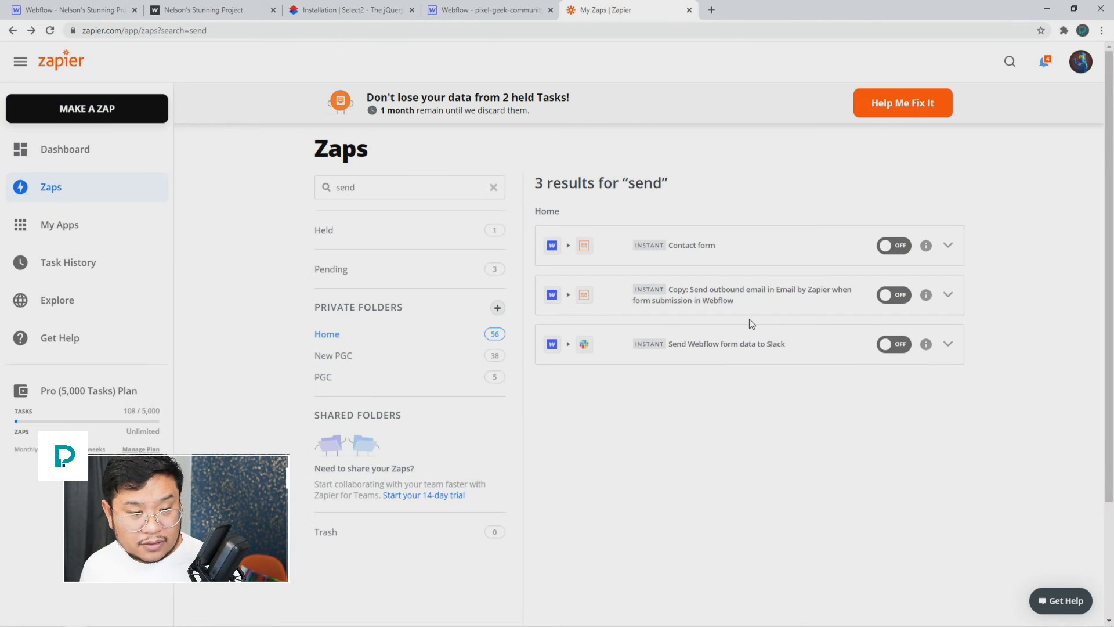
# Step: Rename the copied zap to 'Business form'
pyautogui.click(948, 294)
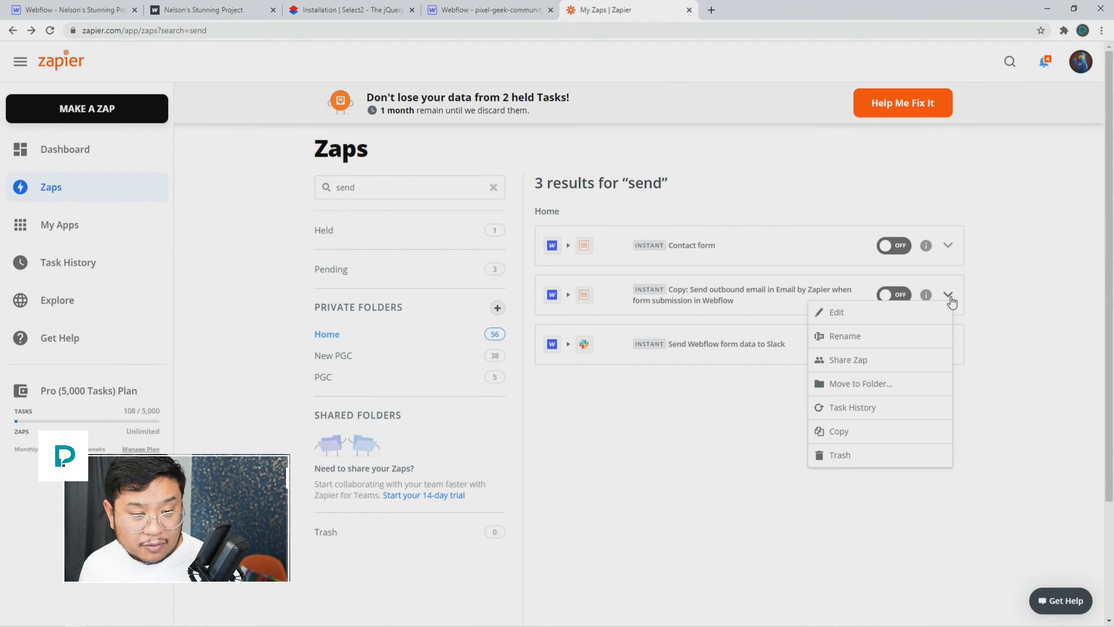
pyautogui.click(887, 332)
pyautogui.write('Business f')
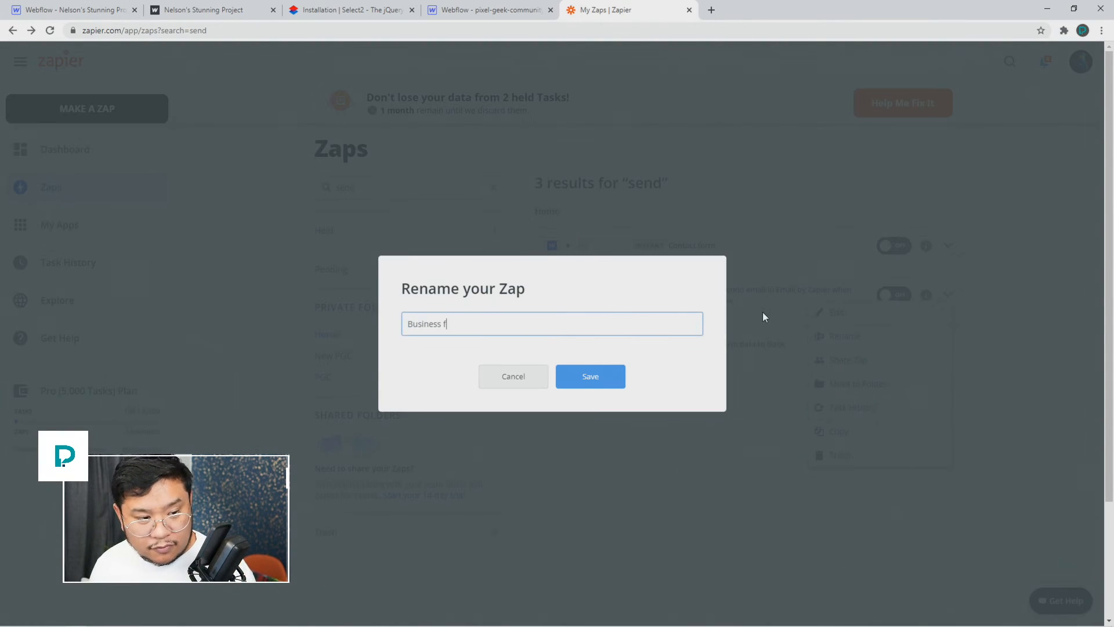
pyautogui.write('orm')
pyautogui.press('Return')
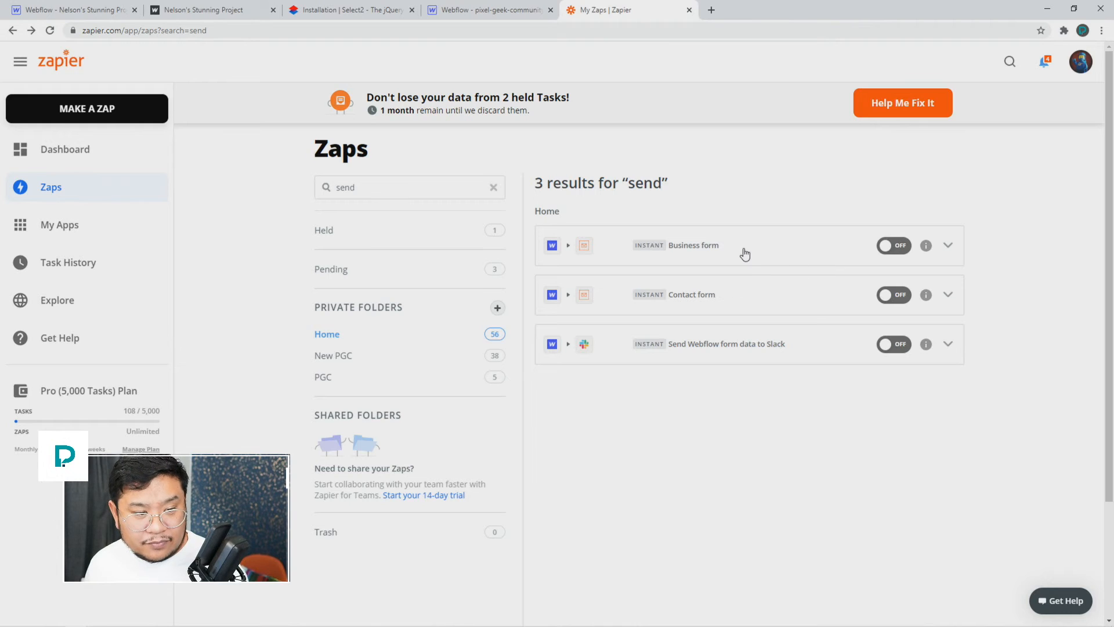
pyautogui.click(723, 253)
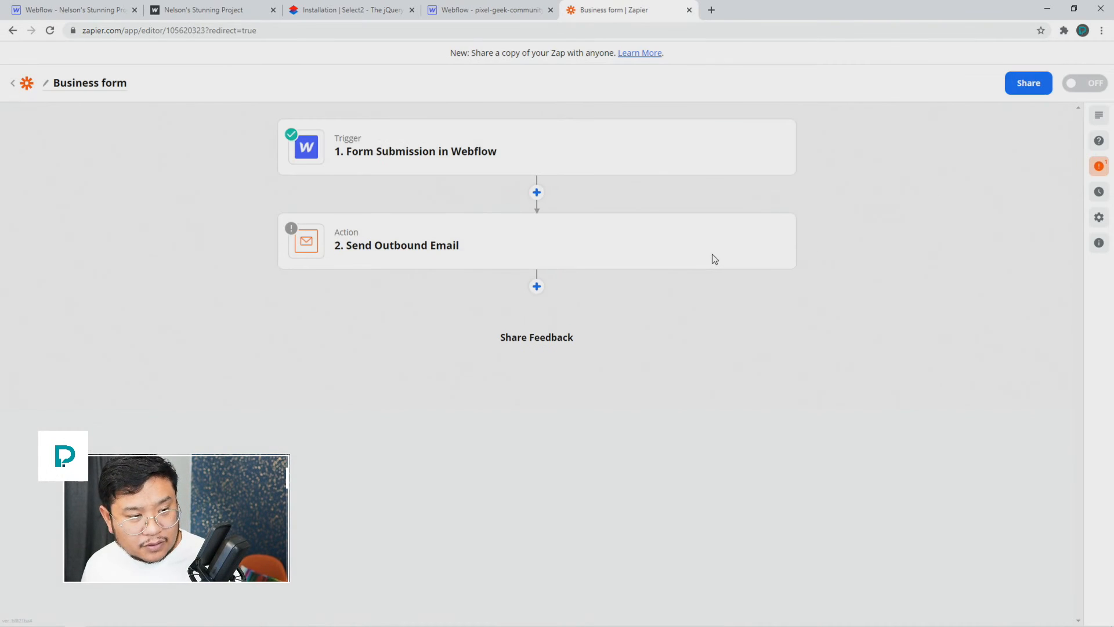
# Step: Choose Bizness Form as the Webflow trigger form, test it for a sample submission, and continue to the email step
pyautogui.click(500, 164)
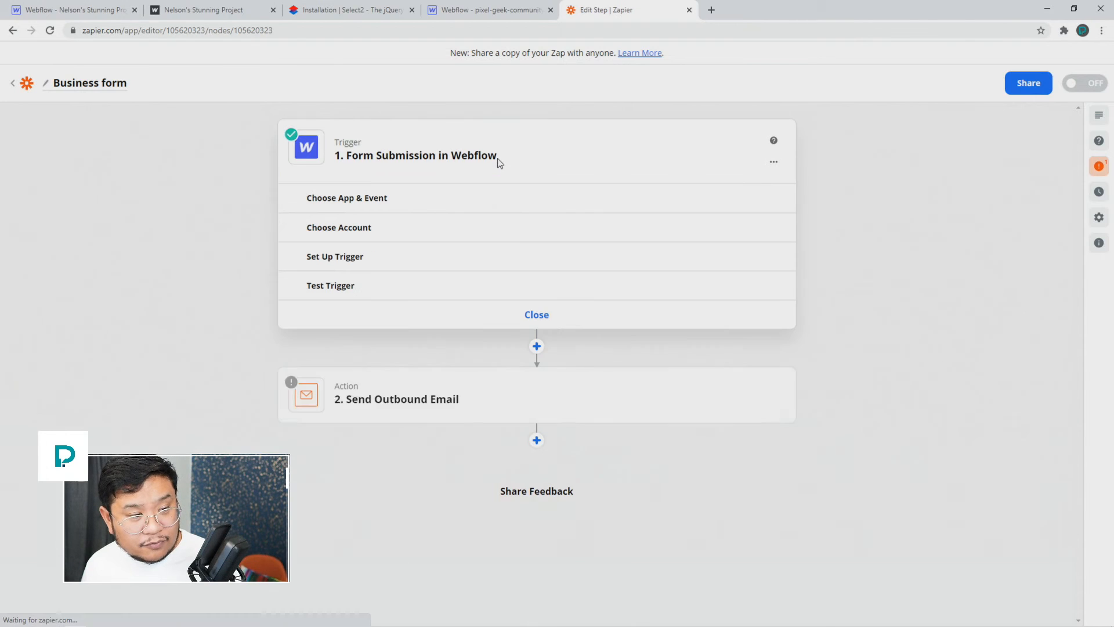
pyautogui.click(343, 266)
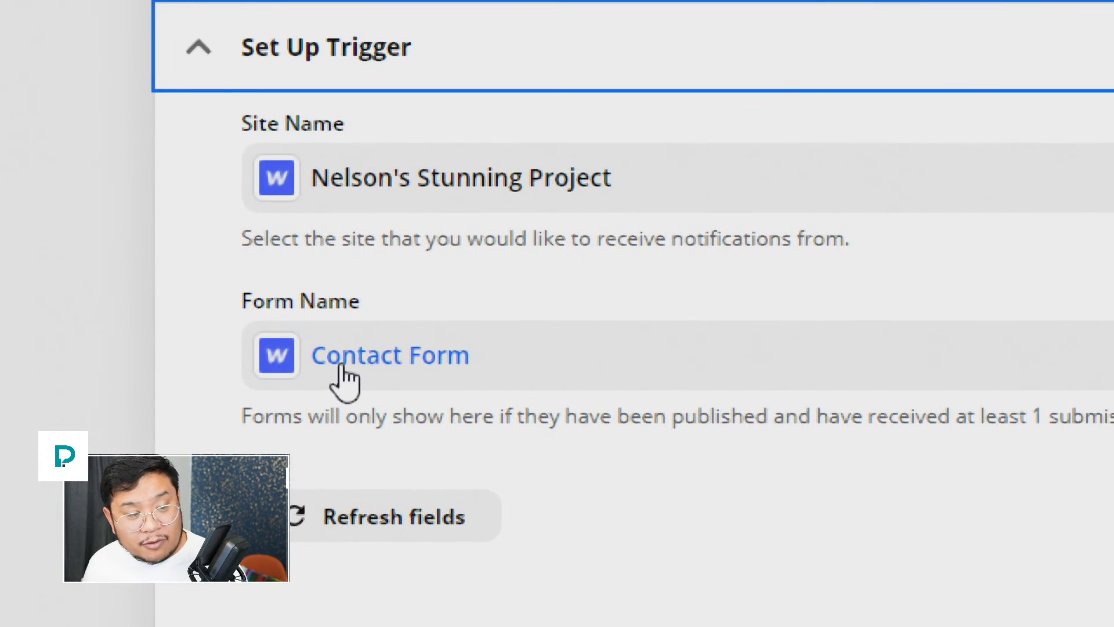
pyautogui.click(345, 381)
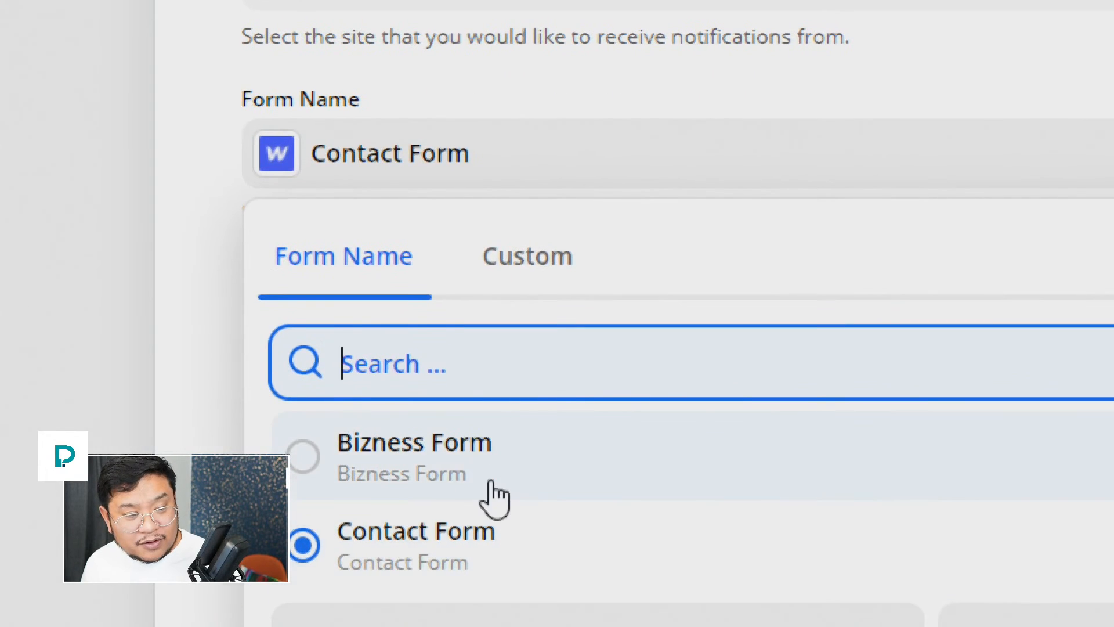
pyautogui.click(490, 484)
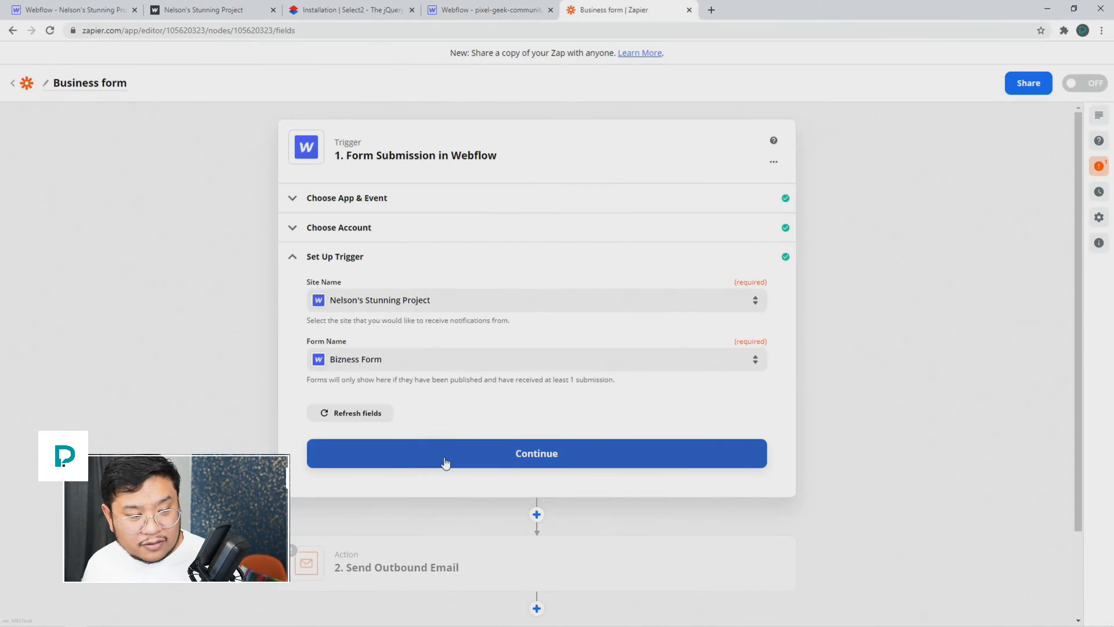
pyautogui.click(658, 455)
pyautogui.click(525, 469)
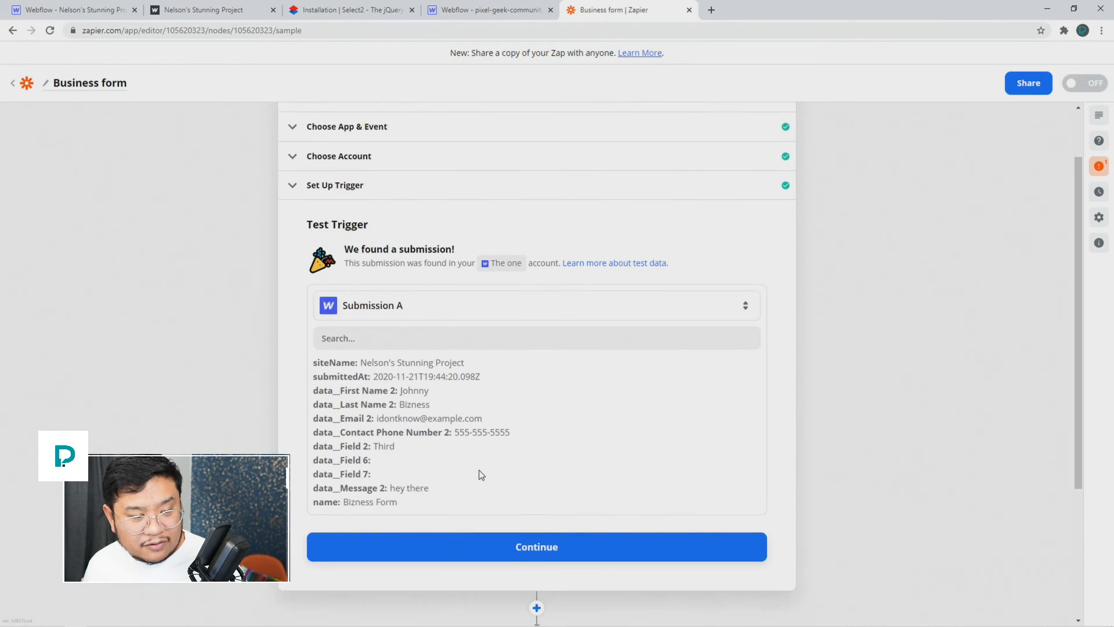
pyautogui.click(544, 450)
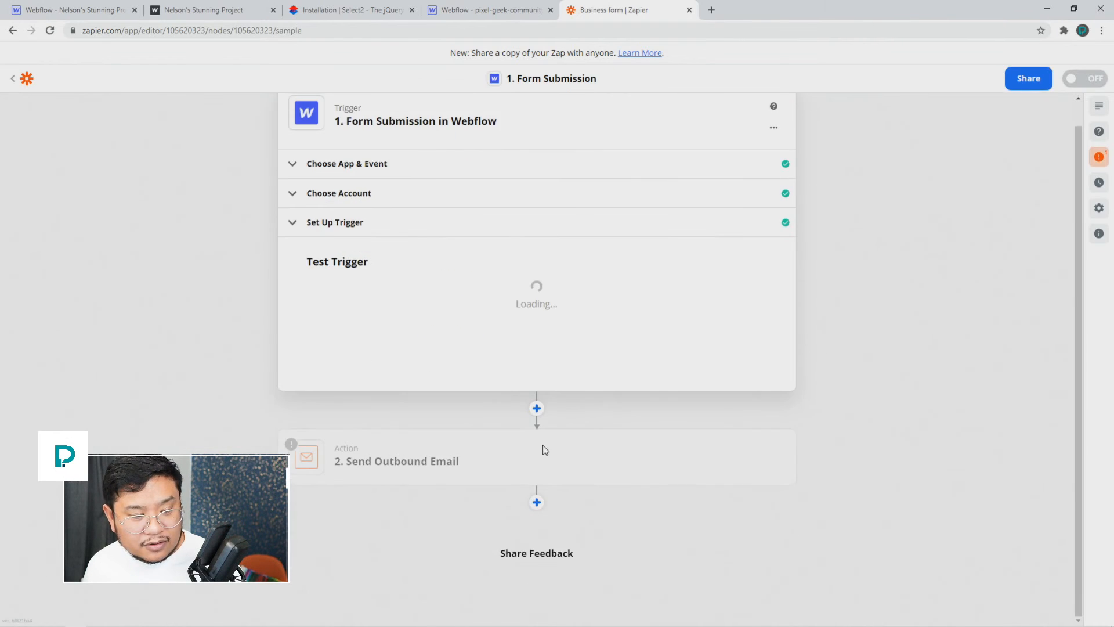
pyautogui.click(461, 441)
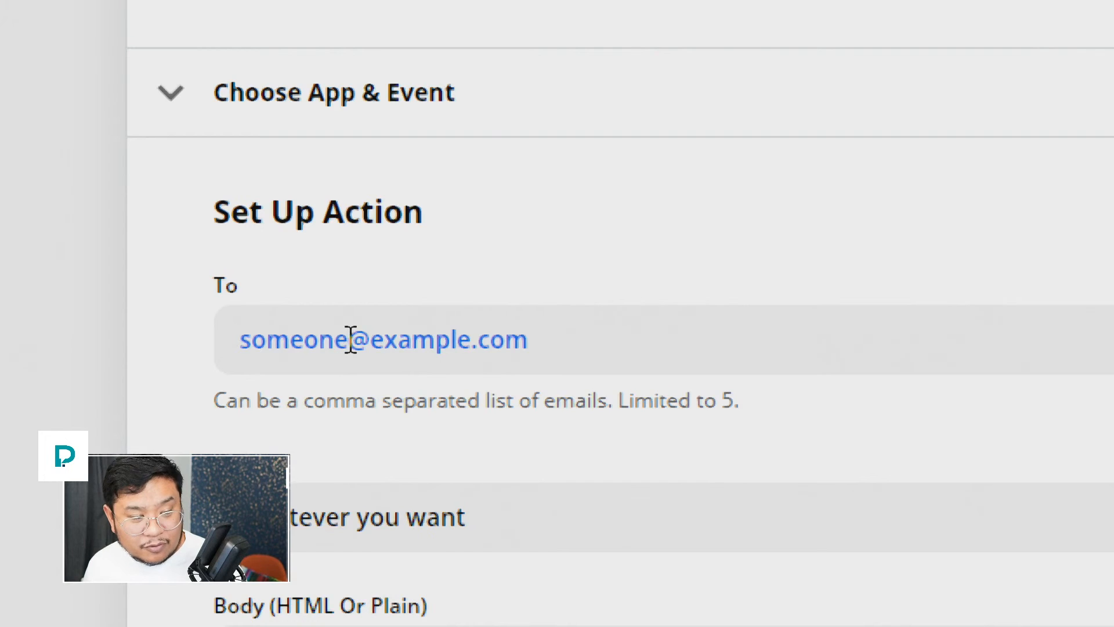
# Step: Change the email's To field to the business inquiries address
pyautogui.doubleClick(345, 339)
pyautogui.write('bu')
pyautogui.press('BackSpace')
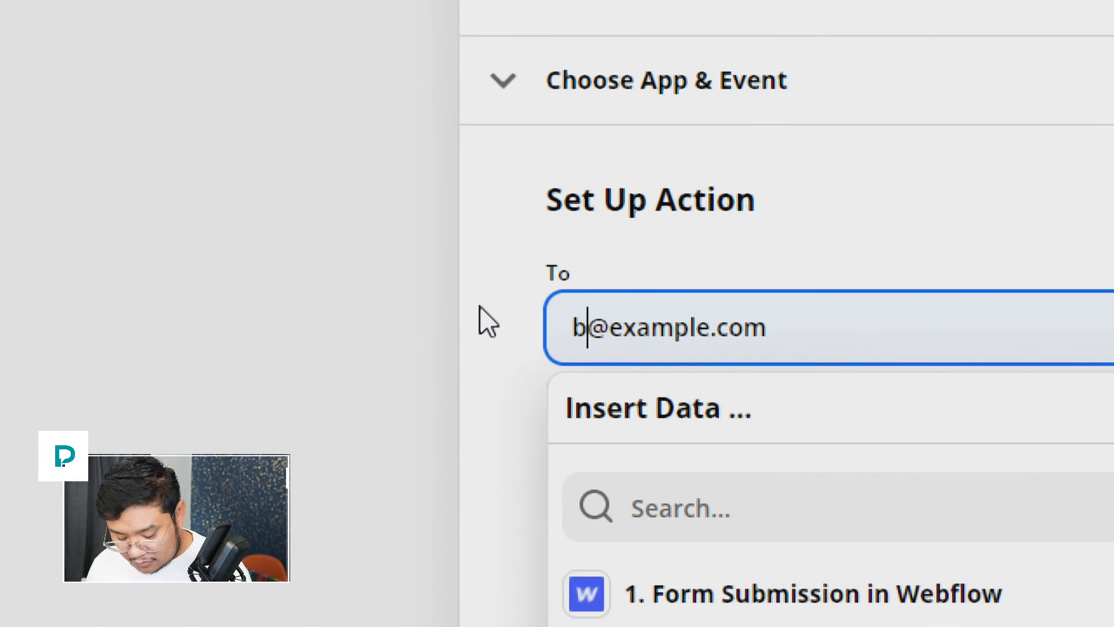
pyautogui.write('izness-in')
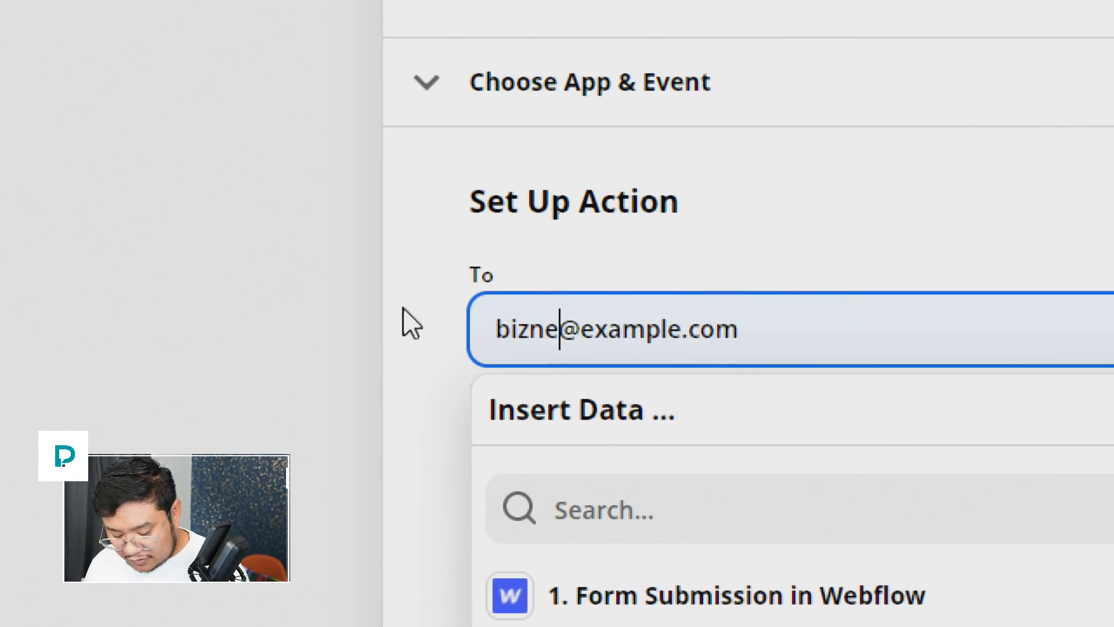
pyautogui.write('quiries')
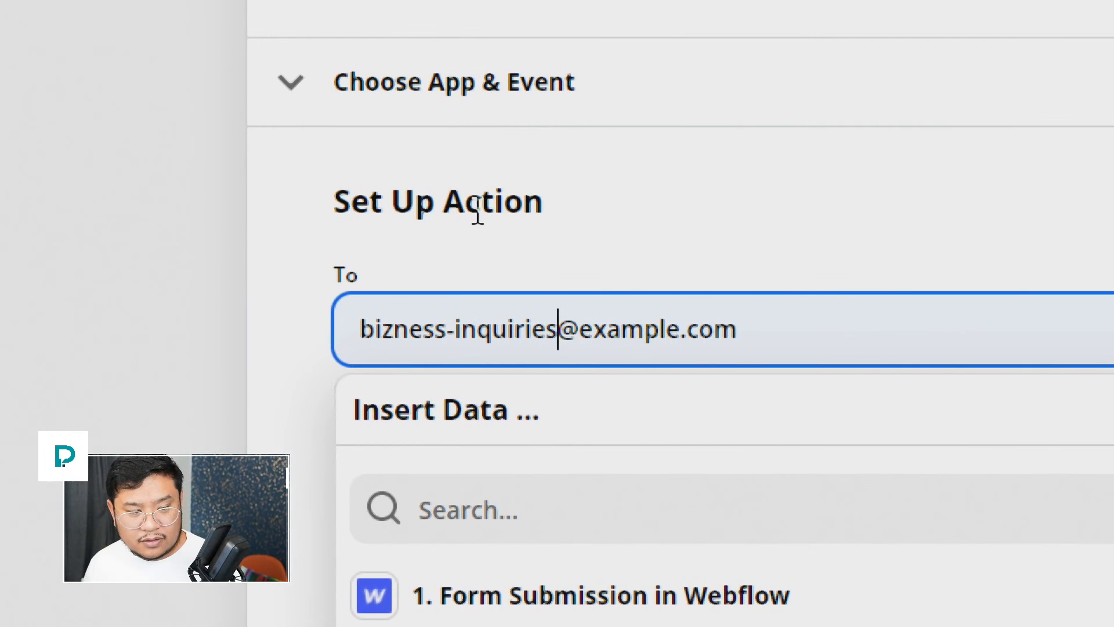
pyautogui.click(633, 221)
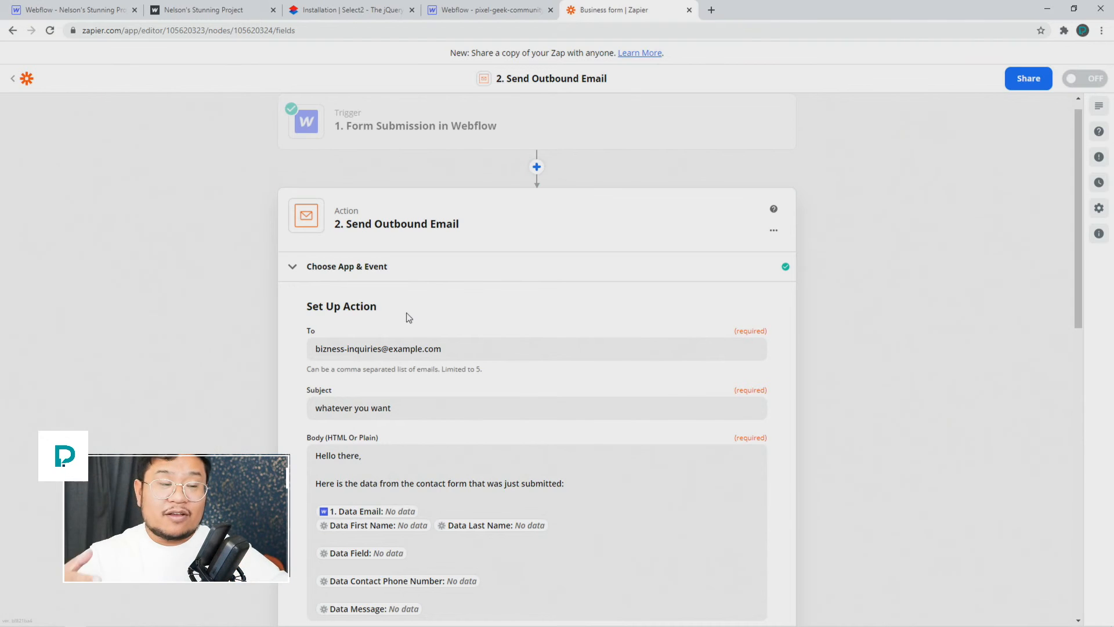
# Step: Back in Webflow, close the publish settings and select the Bizness form's Form Block
pyautogui.click(77, 10)
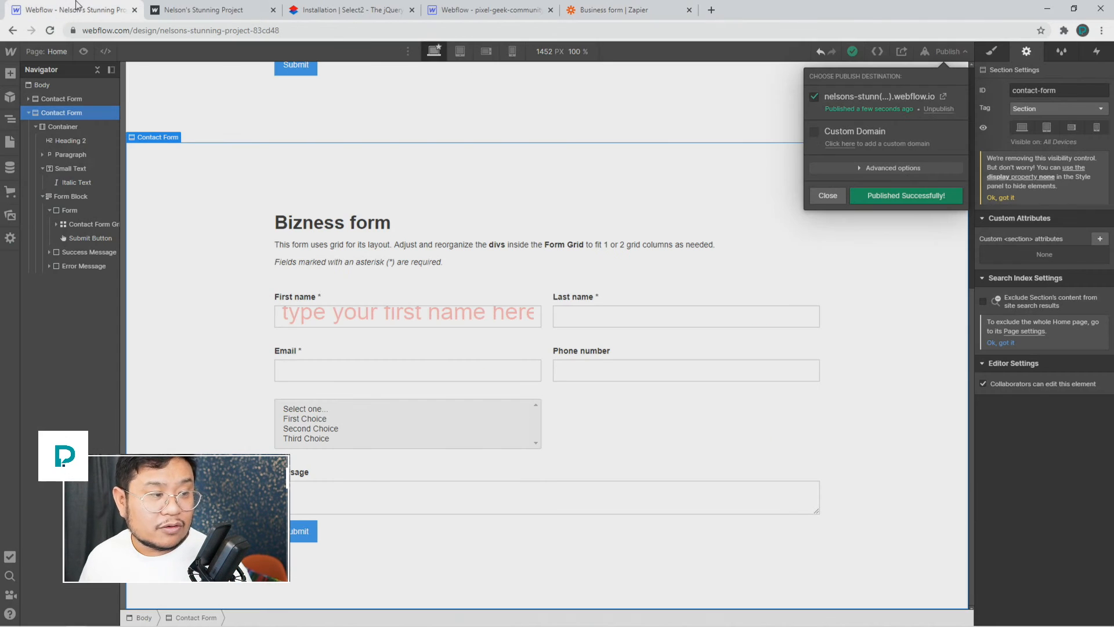
pyautogui.click(80, 69)
pyautogui.click(74, 196)
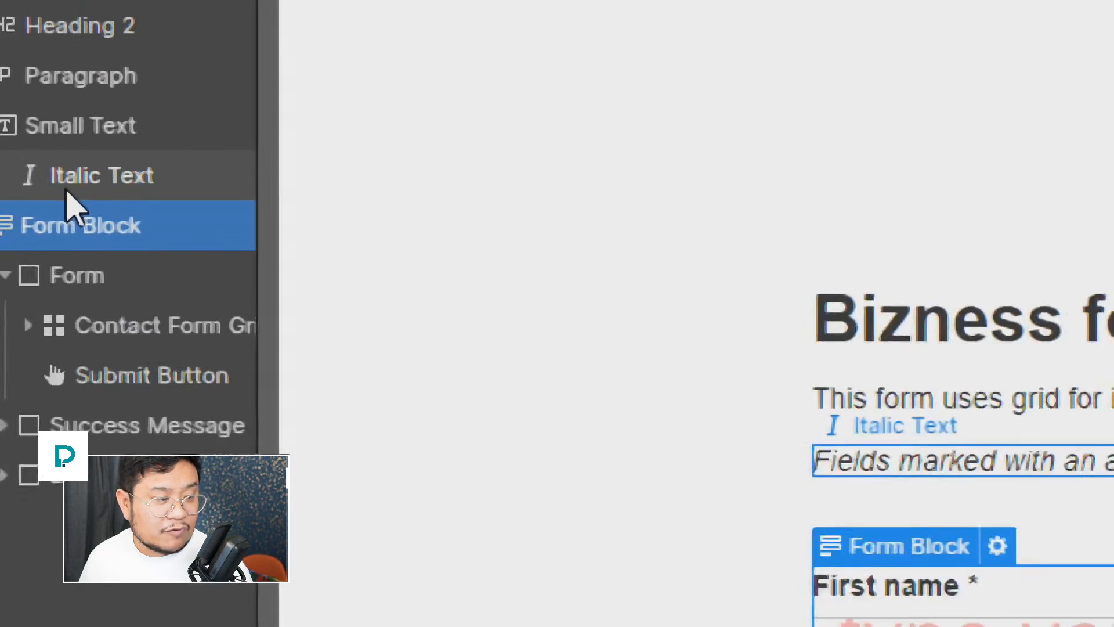
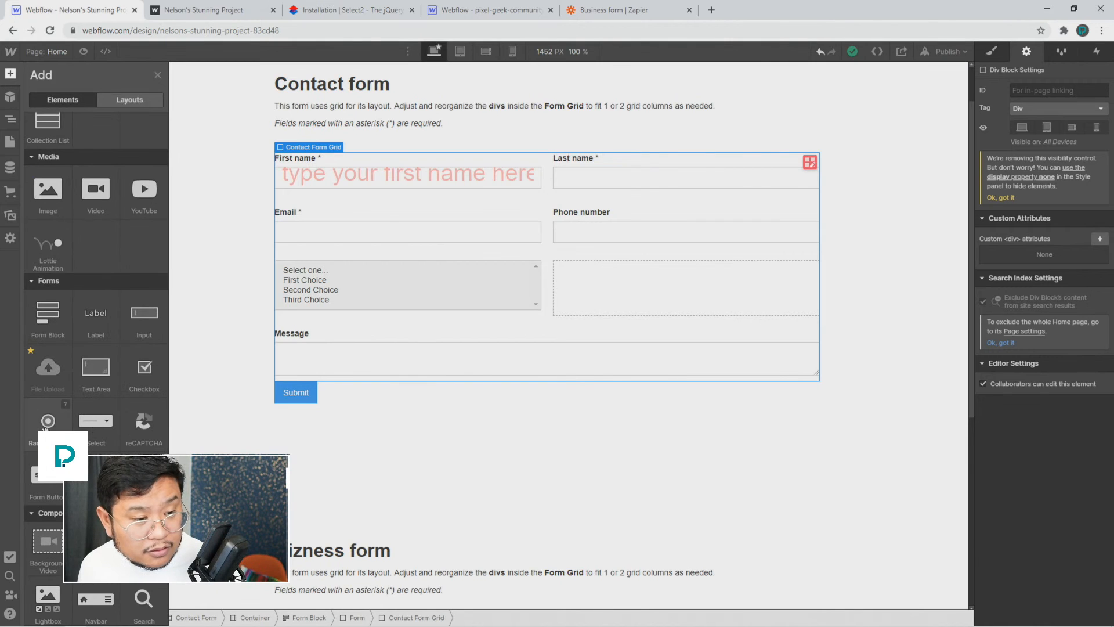
# Step: Drag a Radio Button from the Forms panel into the empty cell beside the choice list
pyautogui.moveTo(45, 428); pyautogui.dragTo(617, 293)
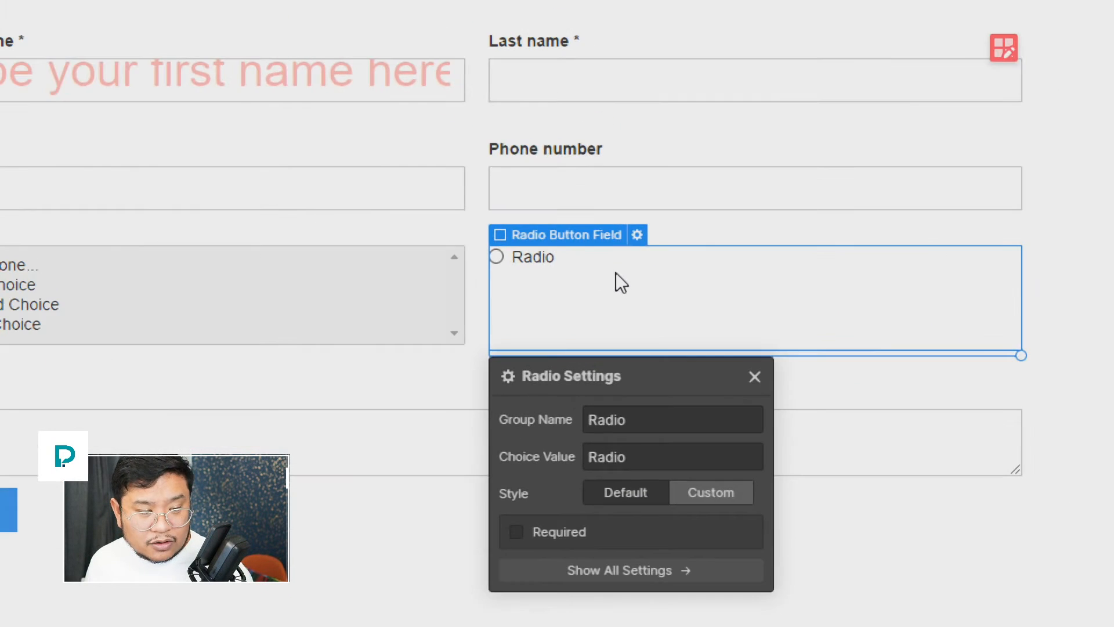
pyautogui.click(755, 377)
pyautogui.click(532, 256)
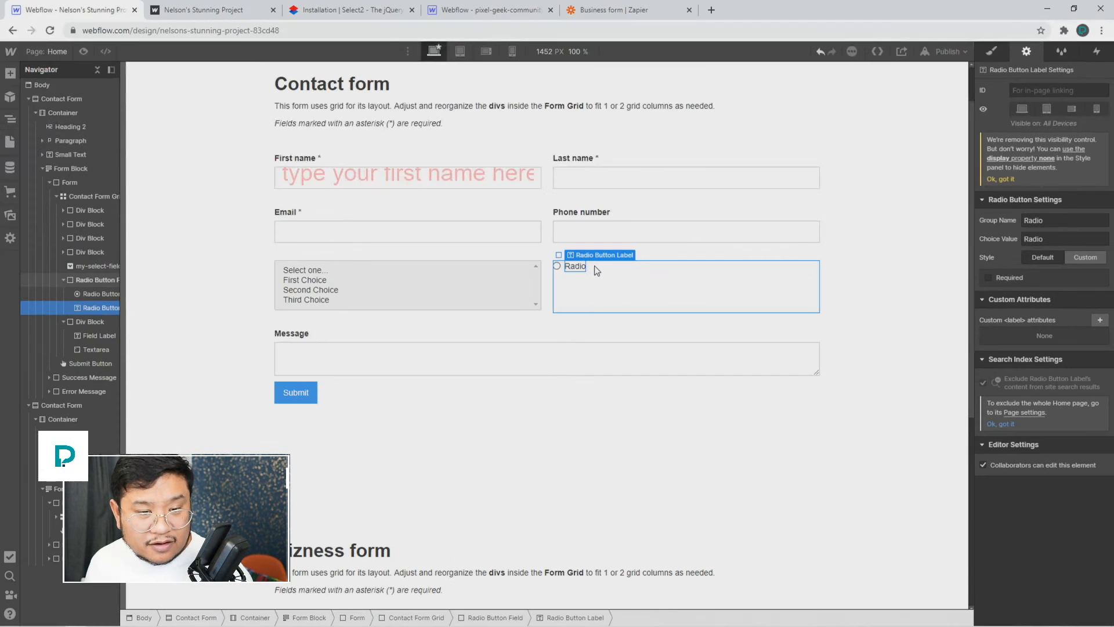
# Step: Style the Radio label in Montserrat, size 30, line height 40, weight 900 - Black
pyautogui.click(991, 51)
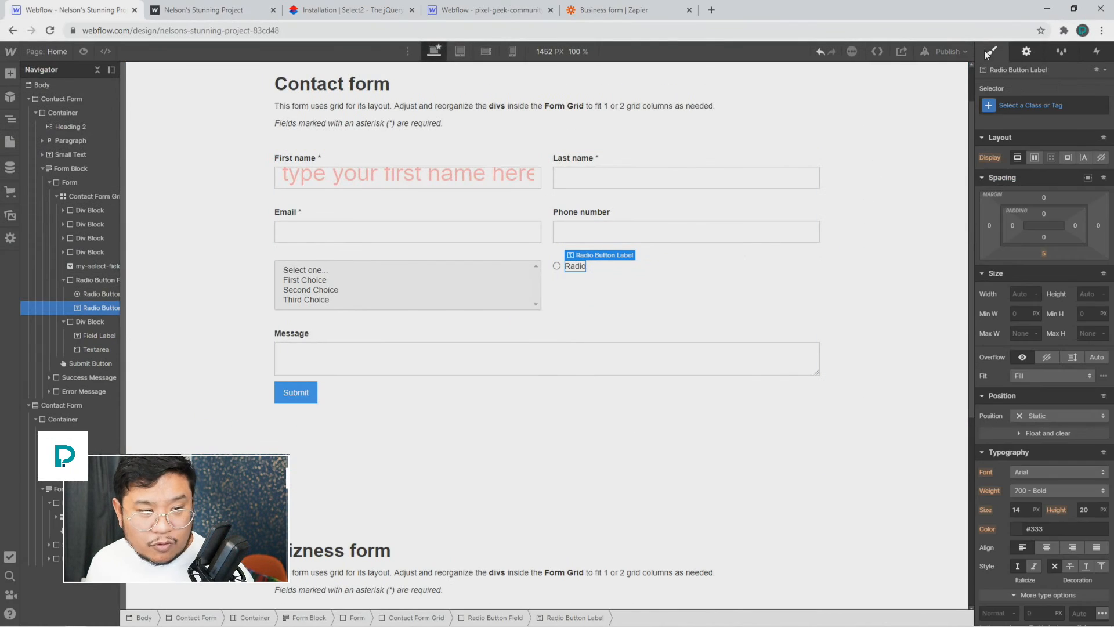
pyautogui.click(1037, 473)
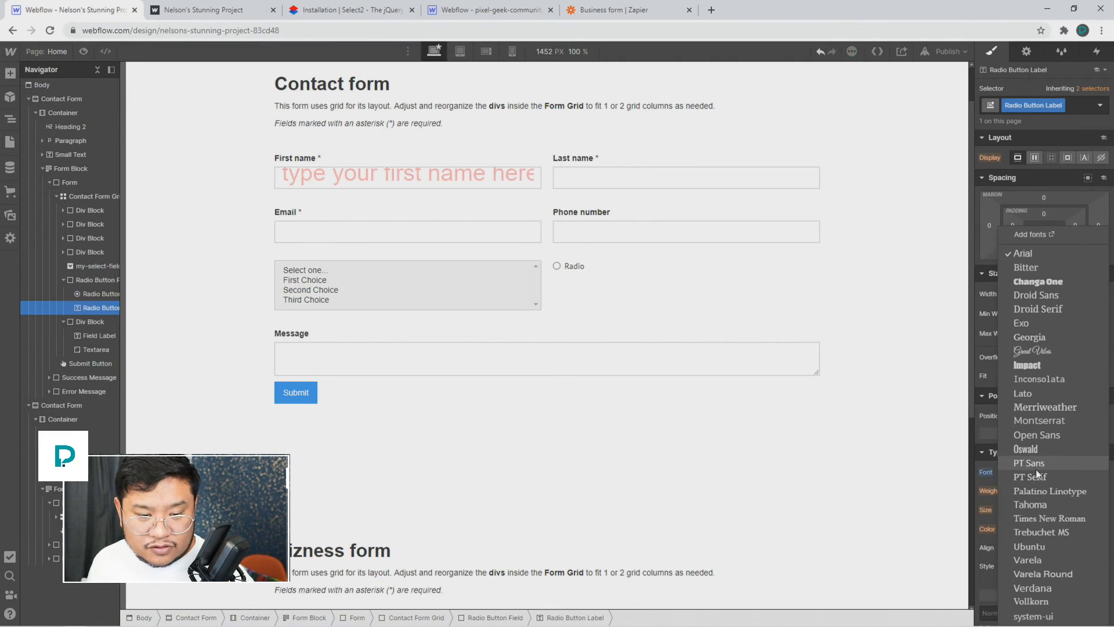
pyautogui.click(1049, 423)
pyautogui.click(1024, 508)
pyautogui.write('30')
pyautogui.press('Tab')
pyautogui.write('40')
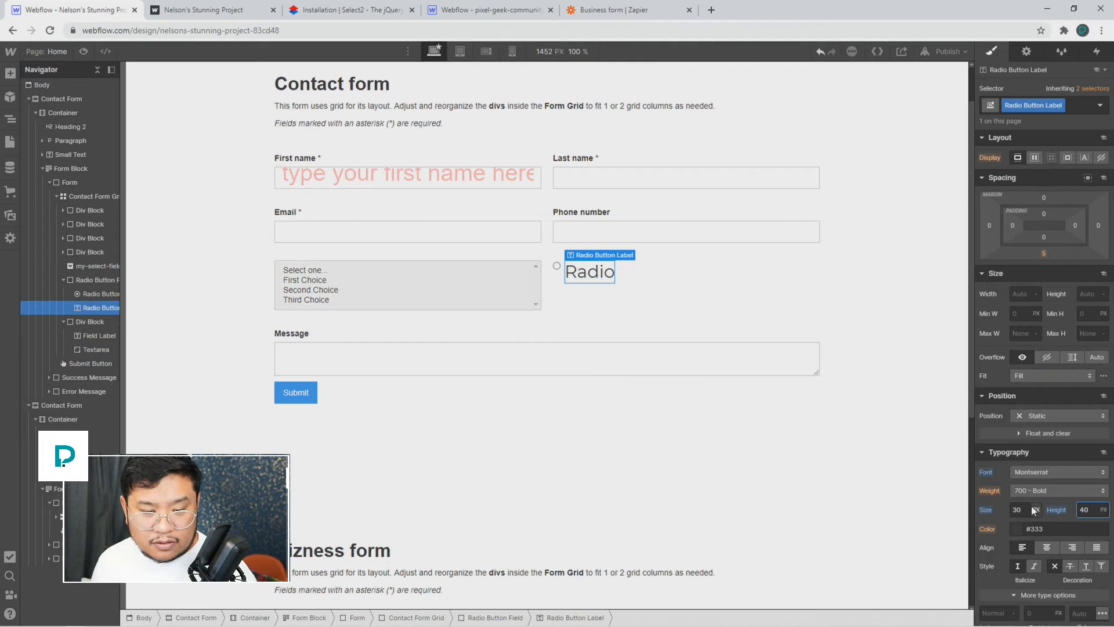
pyautogui.click(1068, 493)
pyautogui.click(1039, 514)
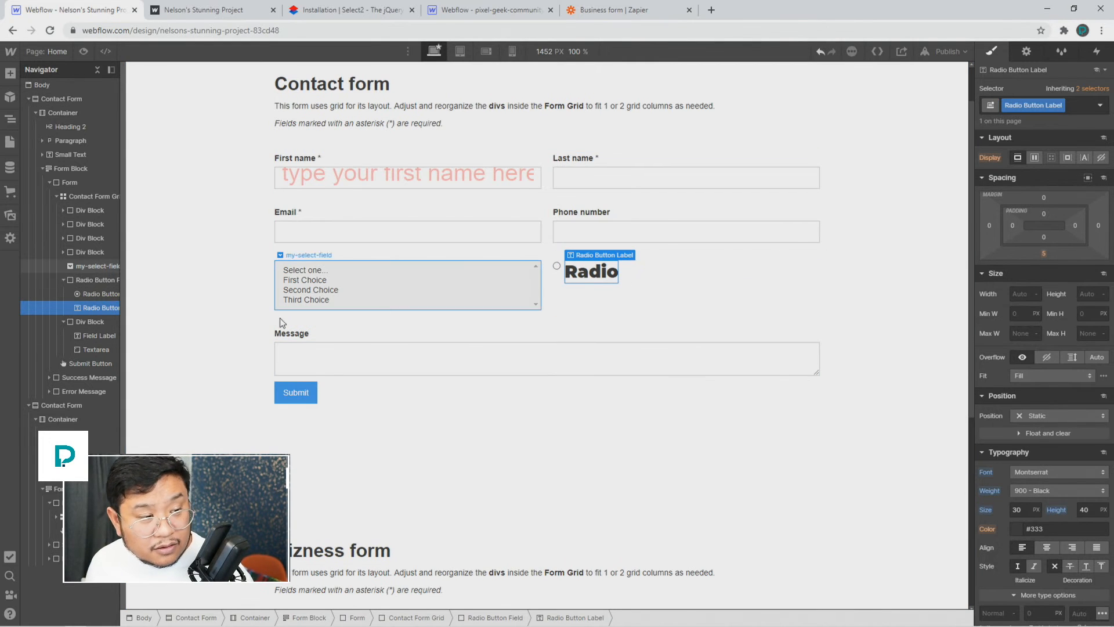
pyautogui.click(98, 280)
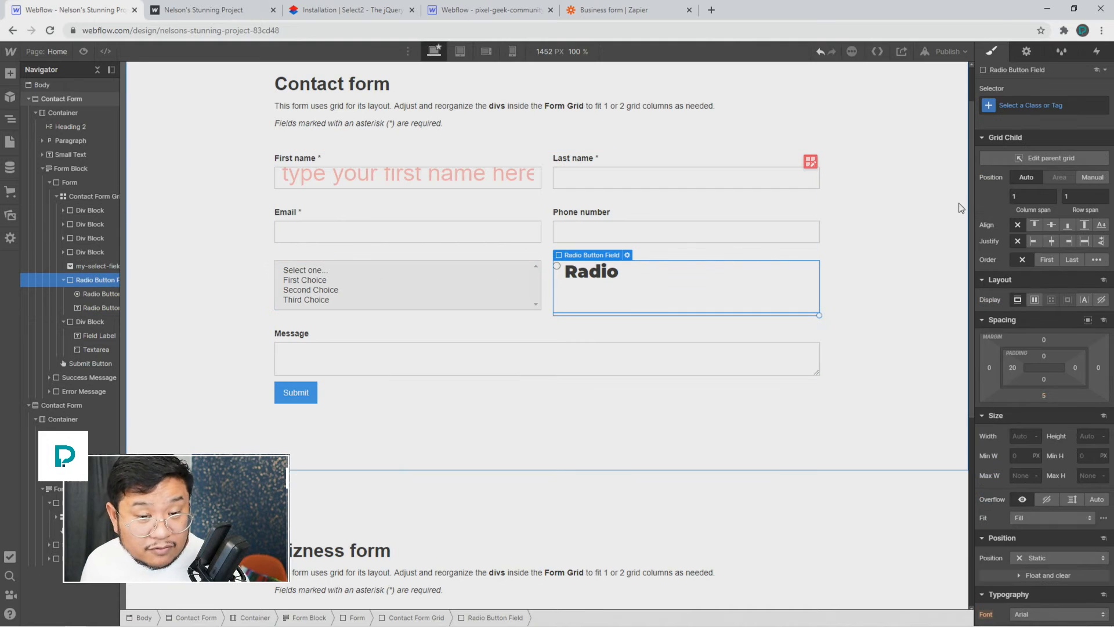
# Step: Set the radio field to Display Flex with Align Center, and give the label a left margin of 6
pyautogui.click(1047, 226)
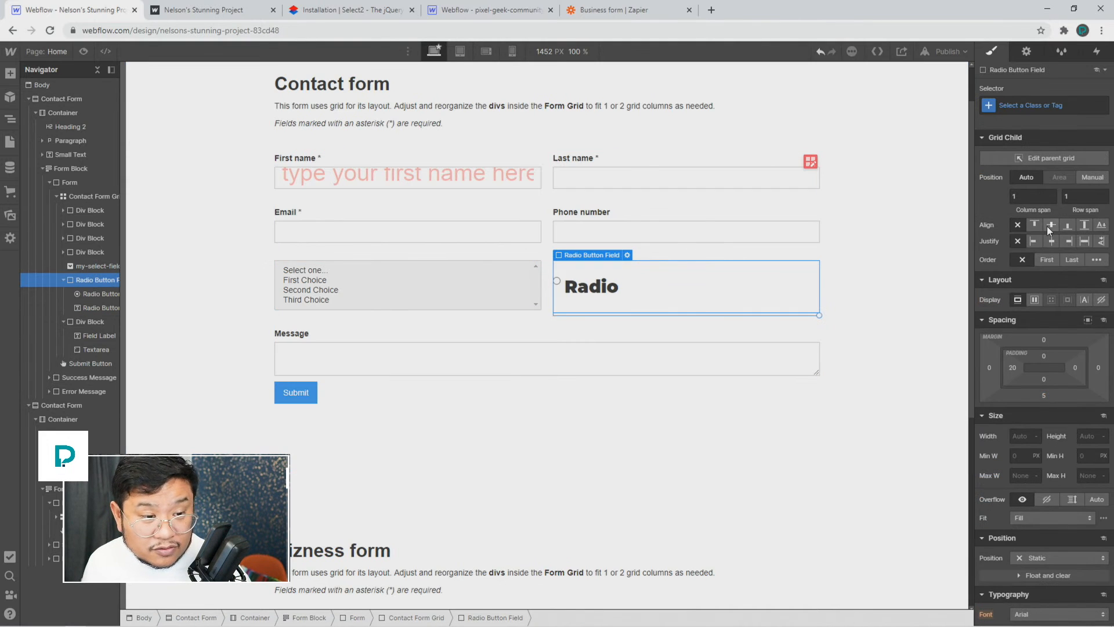
pyautogui.hotkey('ctrl', 'z')
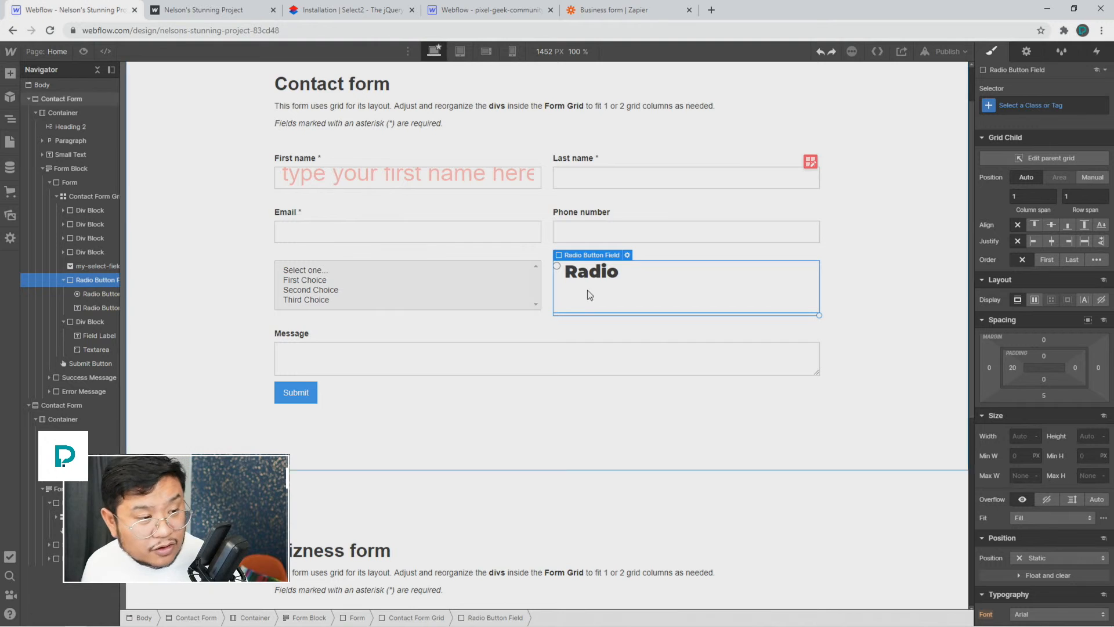
pyautogui.click(1035, 300)
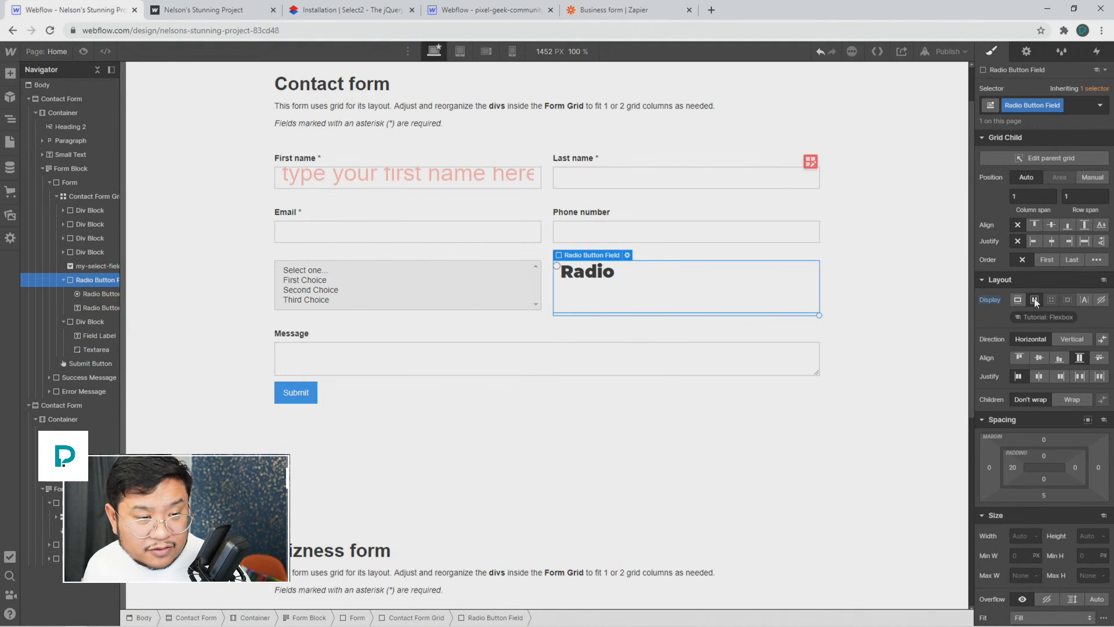
pyautogui.click(1050, 223)
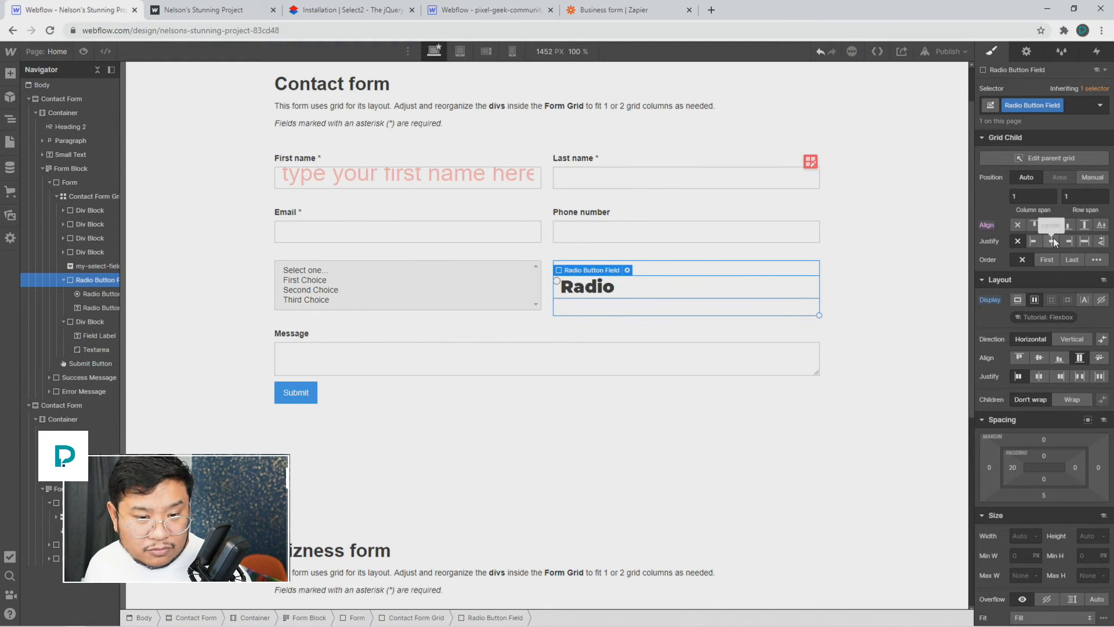
pyautogui.hotkey('ctrl', 'z')
pyautogui.click(1039, 358)
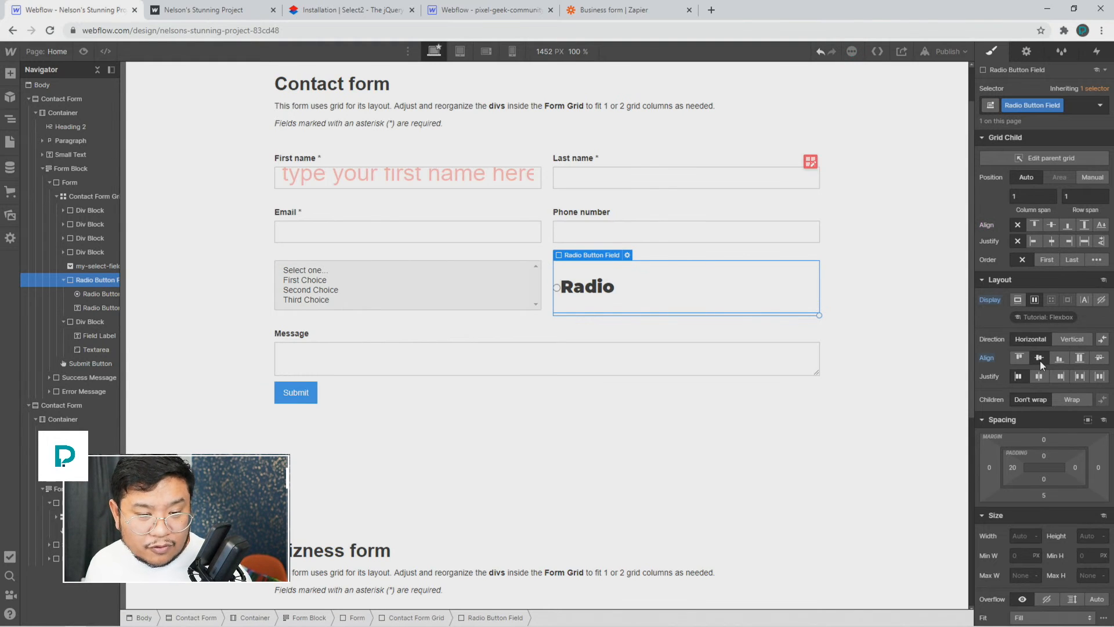
pyautogui.click(597, 289)
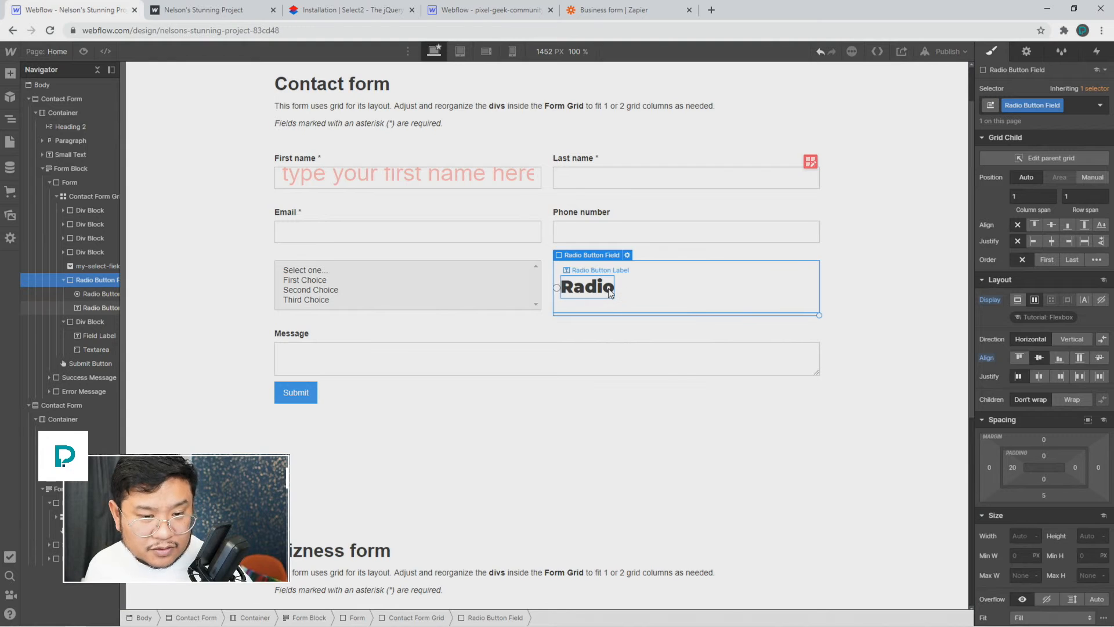
pyautogui.moveTo(987, 294); pyautogui.dragTo(988, 290)
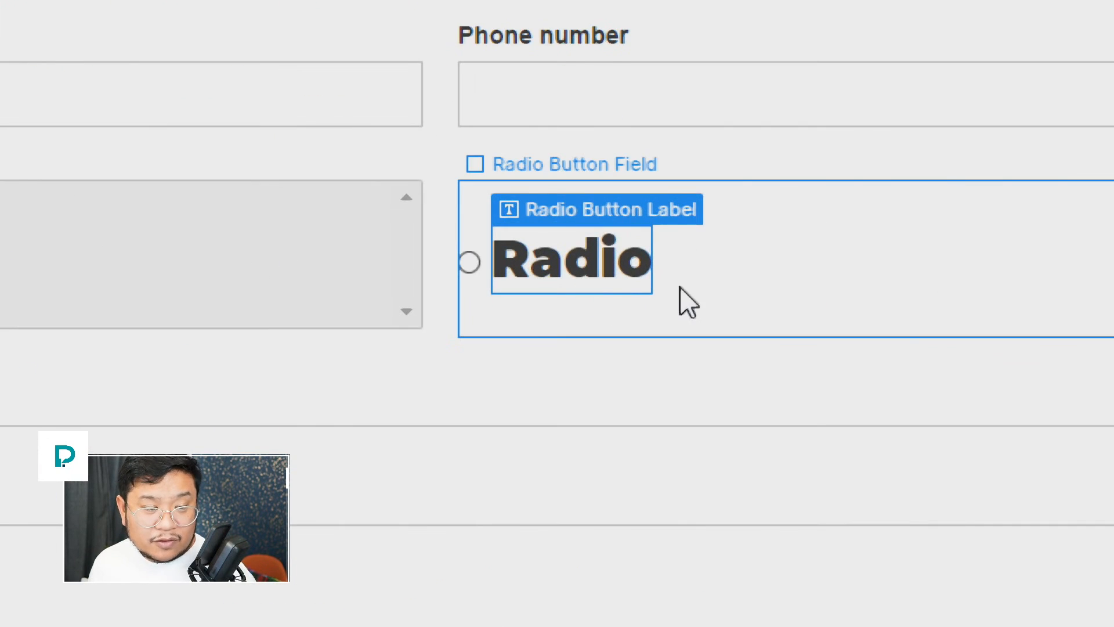
# Step: Set the radio button's Style to Custom in its Radio Settings, then close them
pyautogui.click(682, 288)
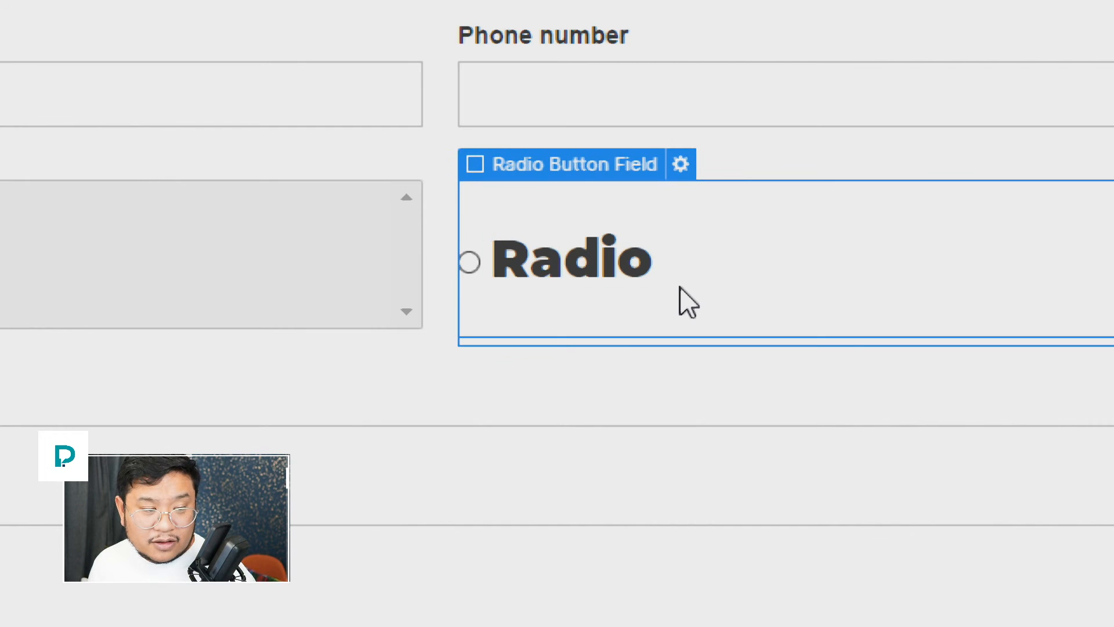
pyautogui.click(530, 273)
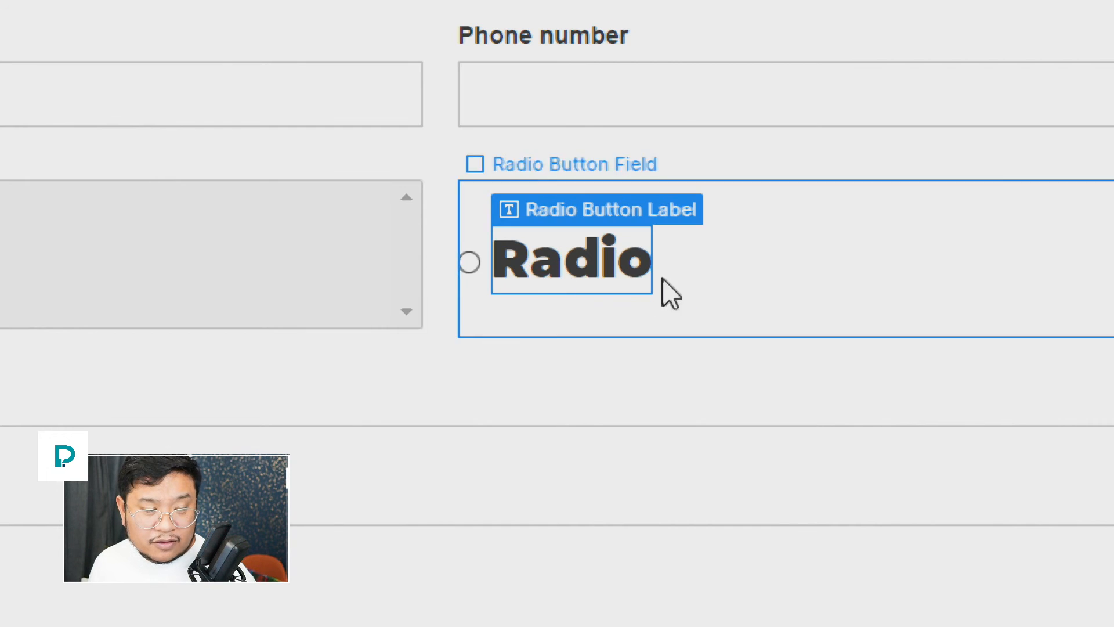
pyautogui.click(461, 271)
pyautogui.click(638, 234)
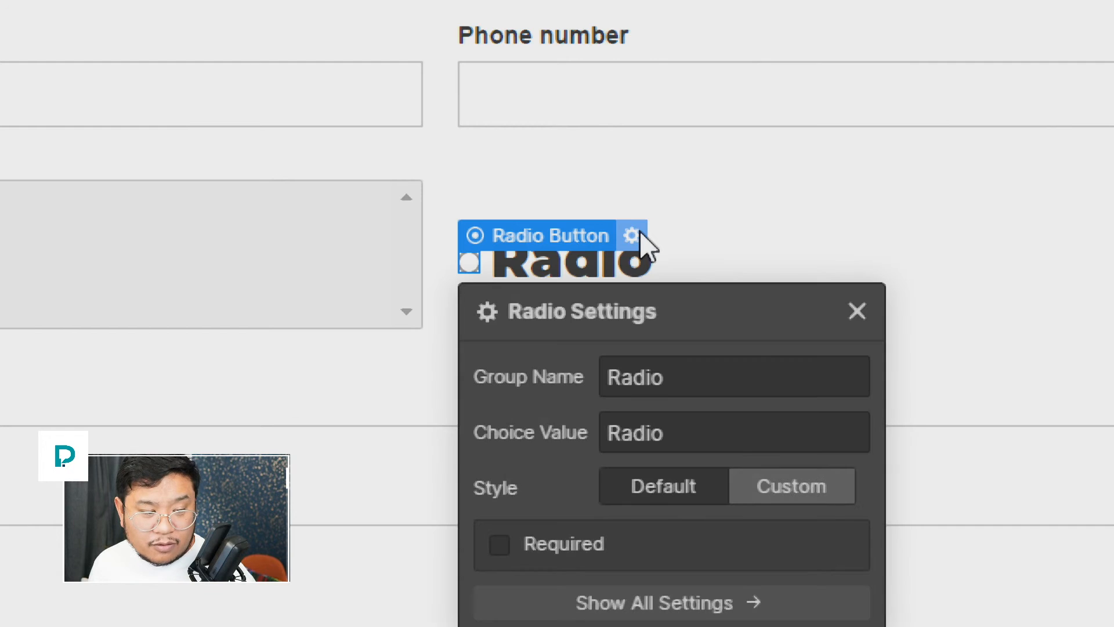
pyautogui.click(795, 490)
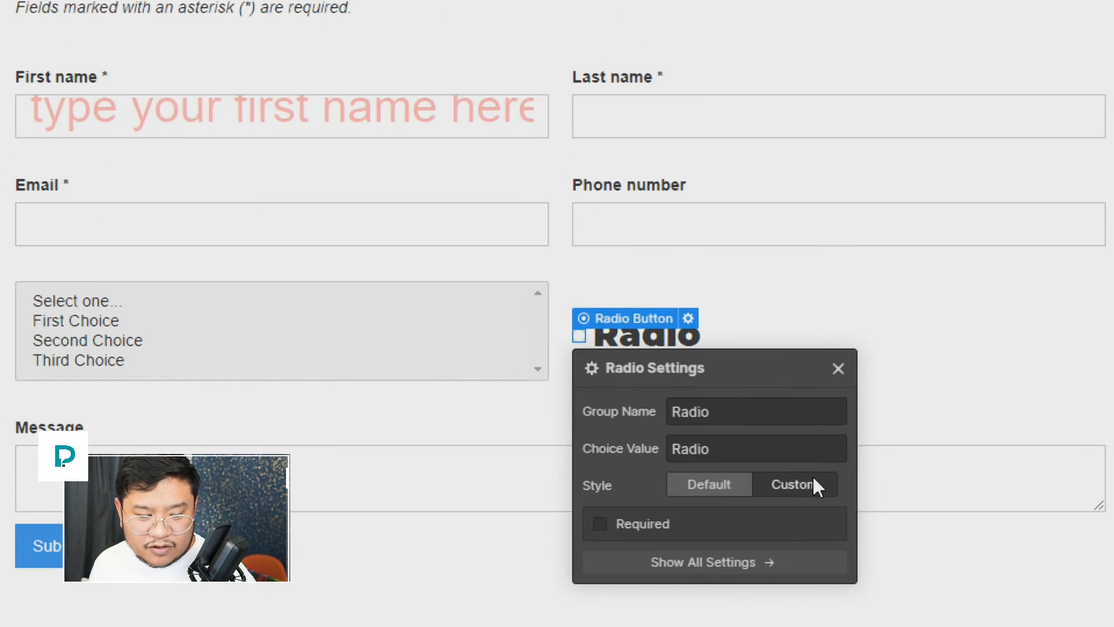
pyautogui.click(838, 367)
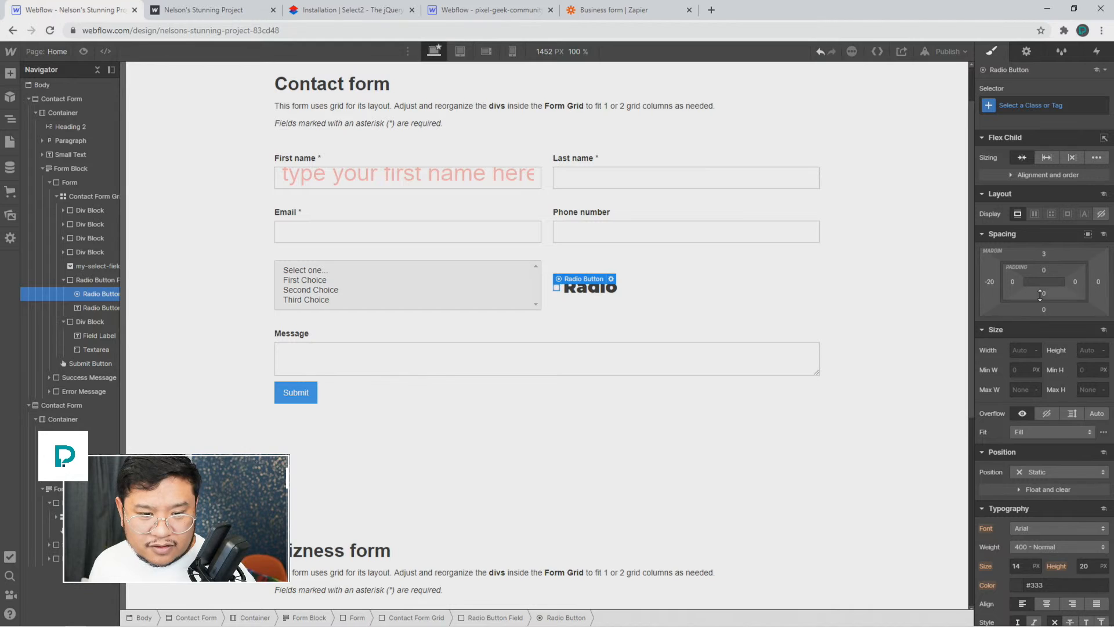
pyautogui.scroll(-1, 1069, 466)
pyautogui.scroll(-1, 1069, 466)
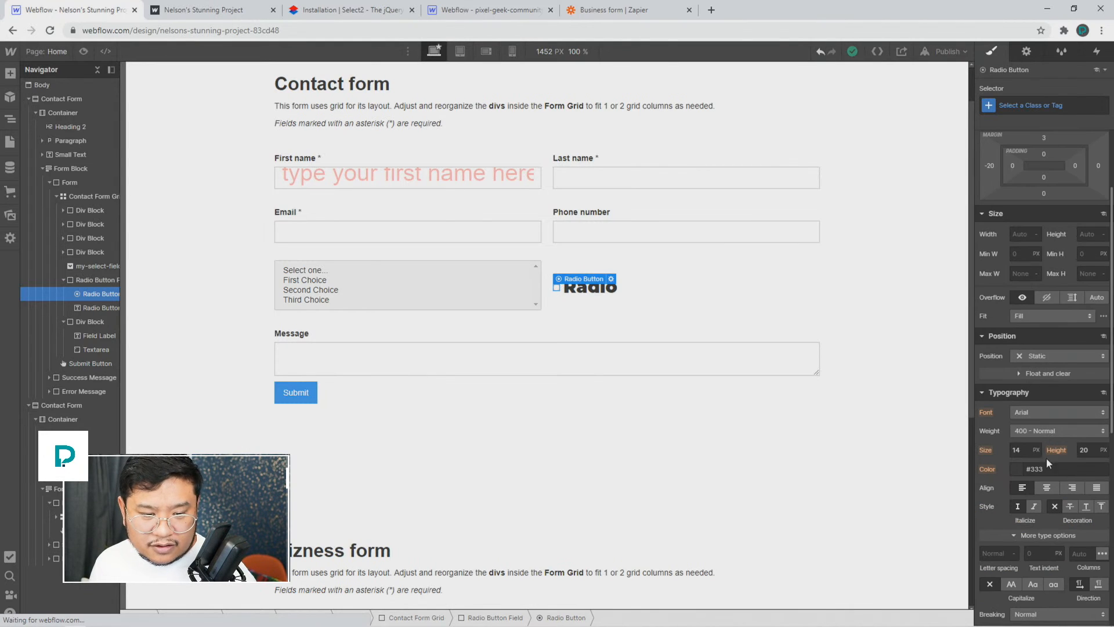
pyautogui.click(1031, 103)
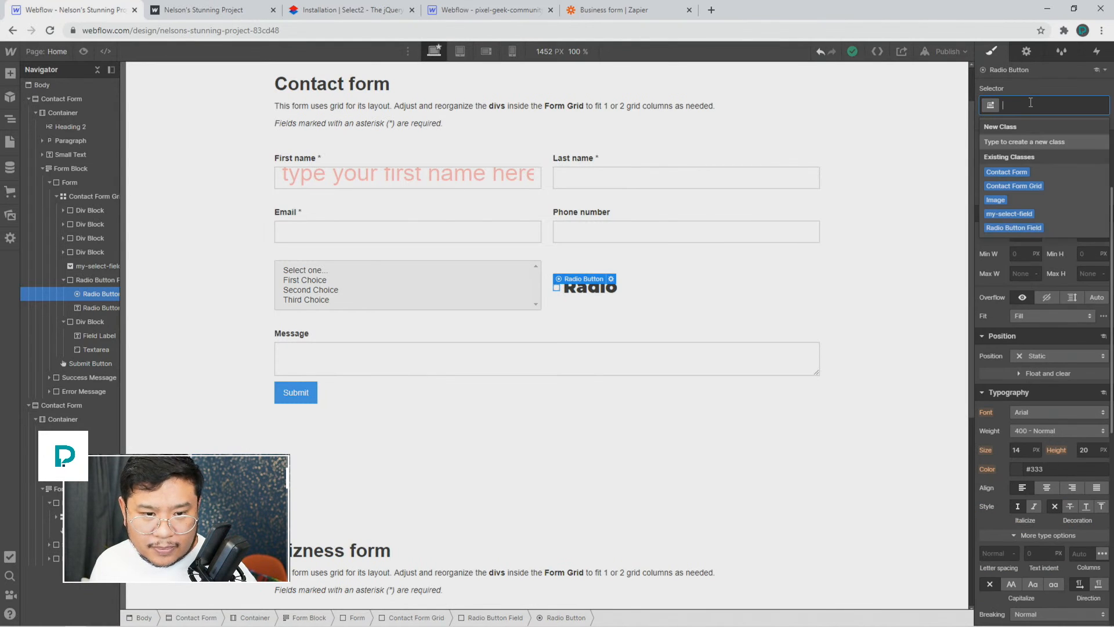
pyautogui.write('radio button')
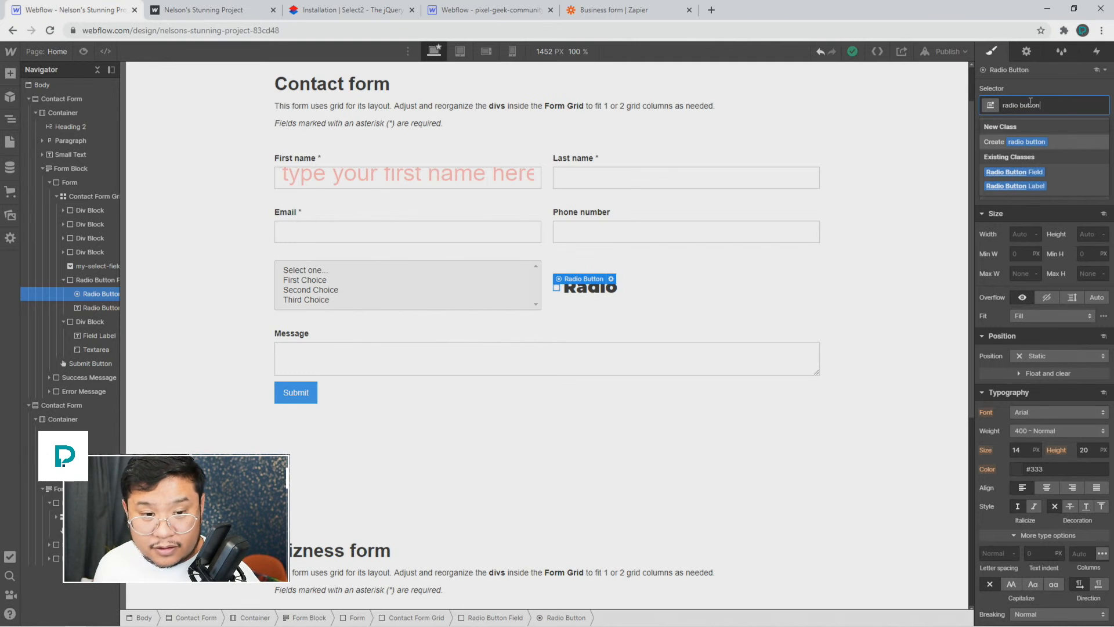
pyautogui.press('Return')
pyautogui.click(1097, 106)
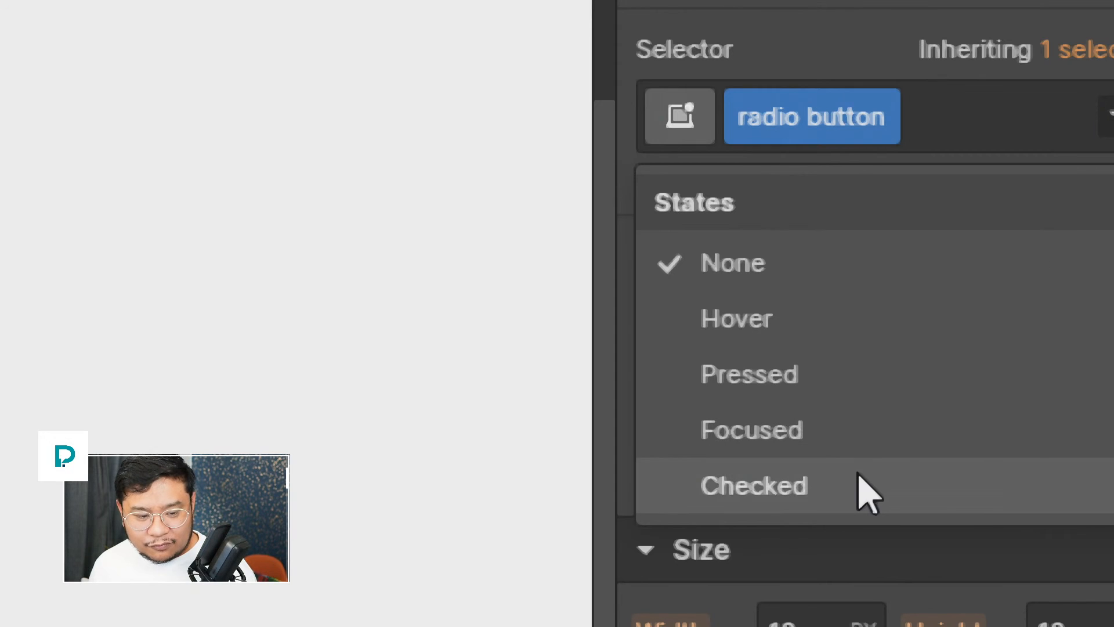
pyautogui.click(869, 493)
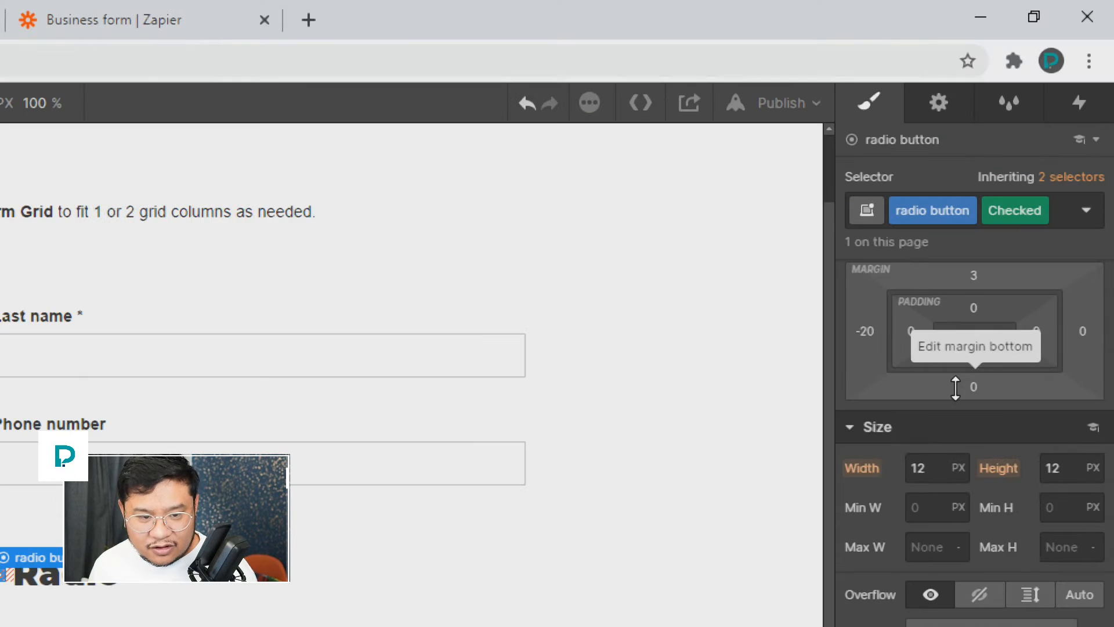
pyautogui.scroll(-2, 587, 539)
pyautogui.scroll(1, 586, 540)
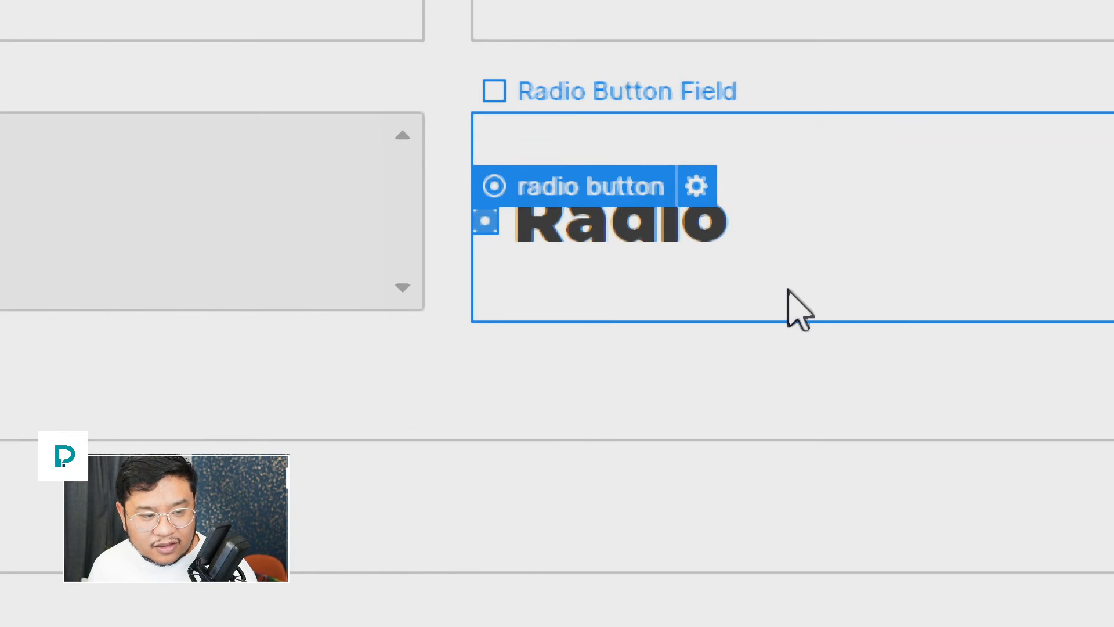
pyautogui.click(755, 296)
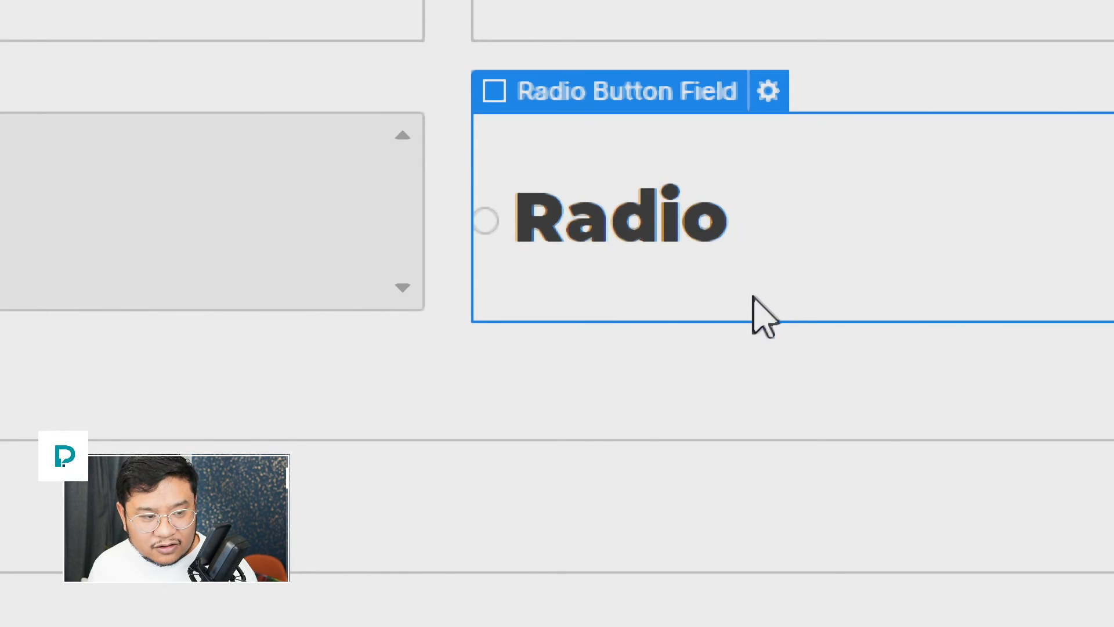
pyautogui.click(483, 215)
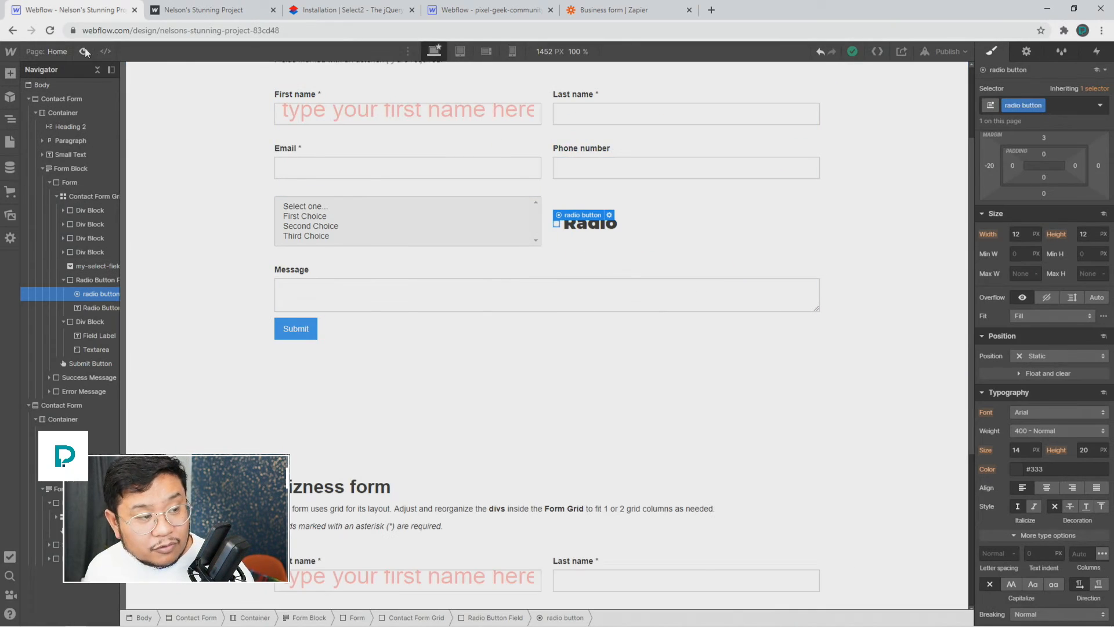
pyautogui.click(84, 51)
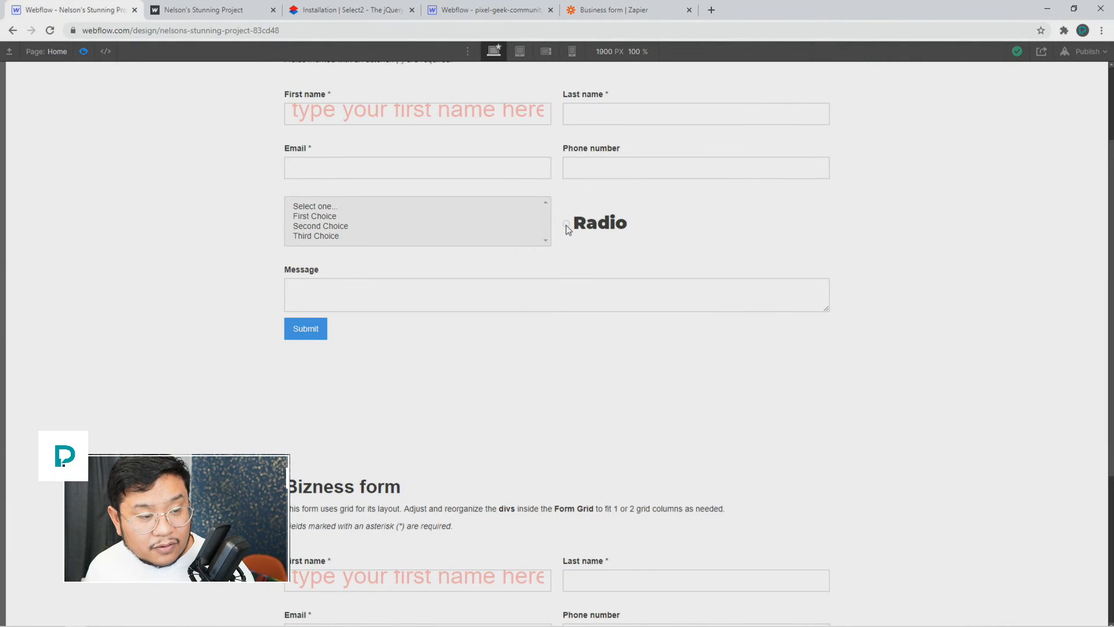
pyautogui.click(84, 52)
# Step: Give the radio button's base state a width and height of 50
pyautogui.click(660, 228)
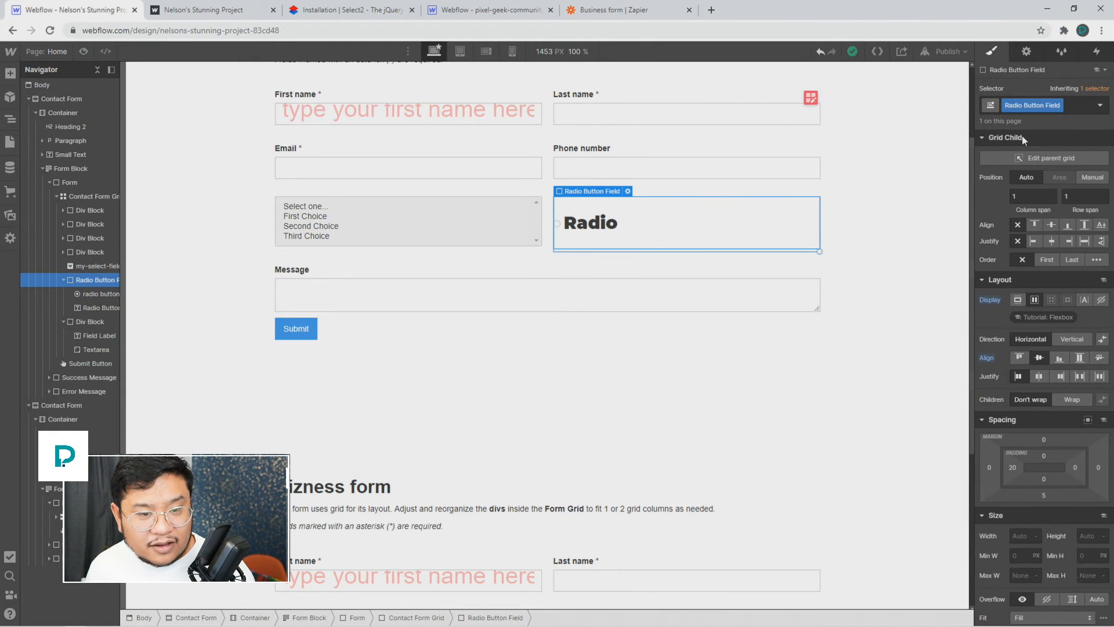
pyautogui.click(1101, 106)
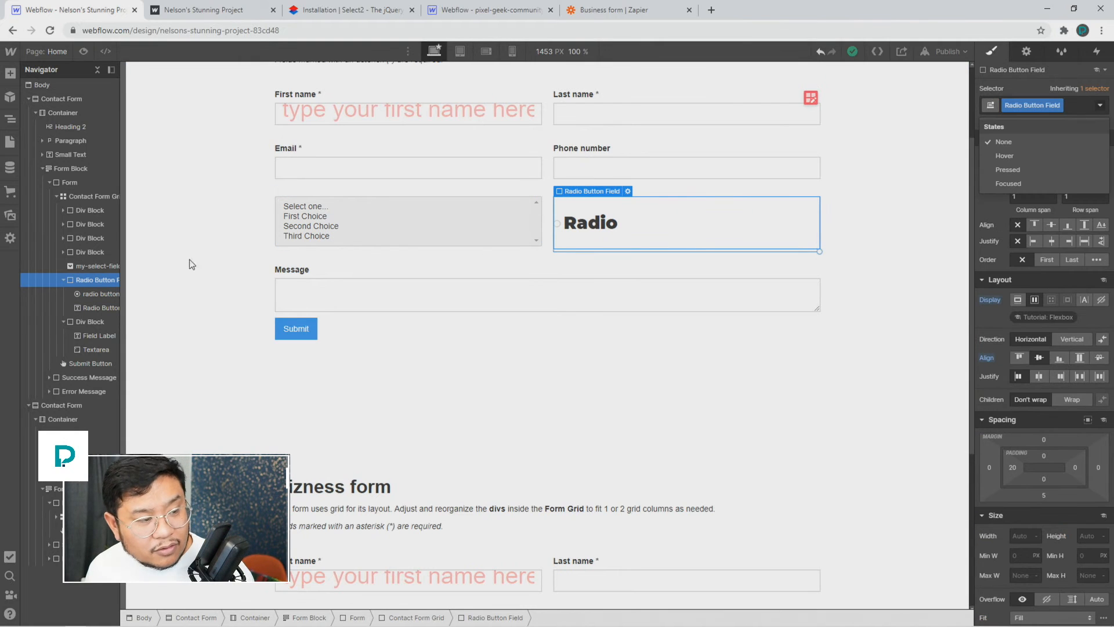
pyautogui.click(99, 295)
pyautogui.click(1101, 106)
pyautogui.click(1030, 196)
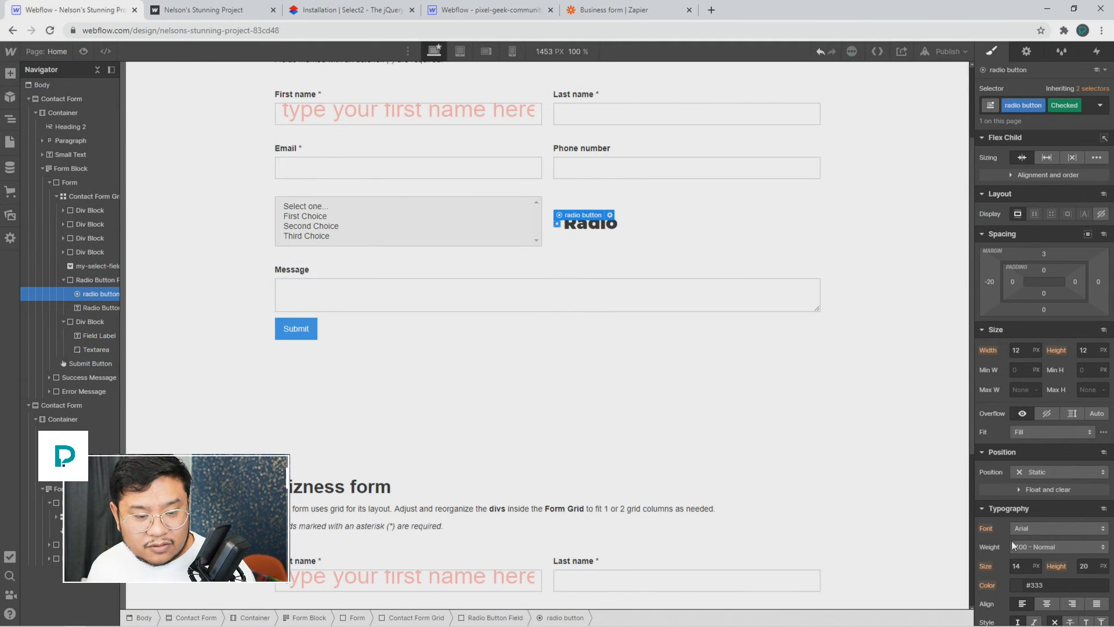
pyautogui.click(1084, 110)
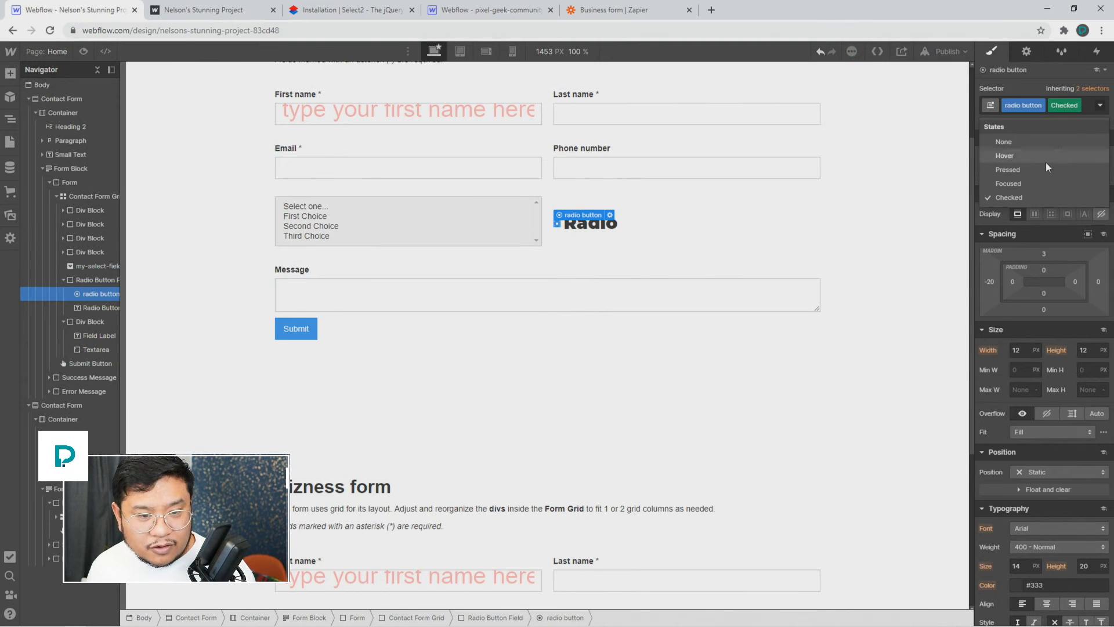
pyautogui.click(1026, 145)
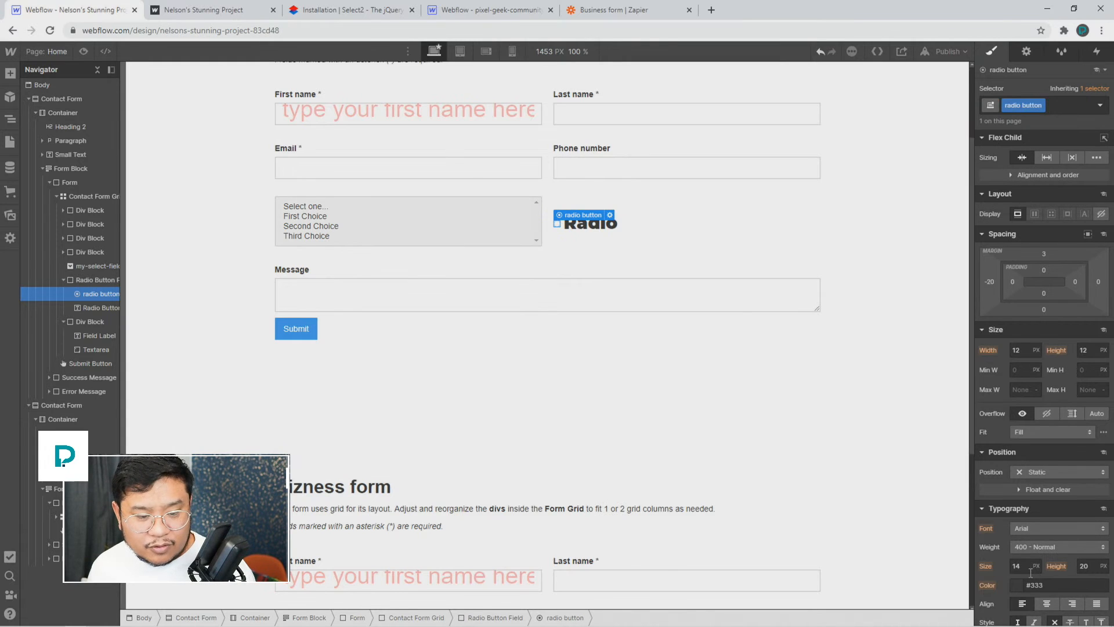
pyautogui.click(1018, 350)
pyautogui.write('50')
pyautogui.press('Tab')
pyautogui.write('50')
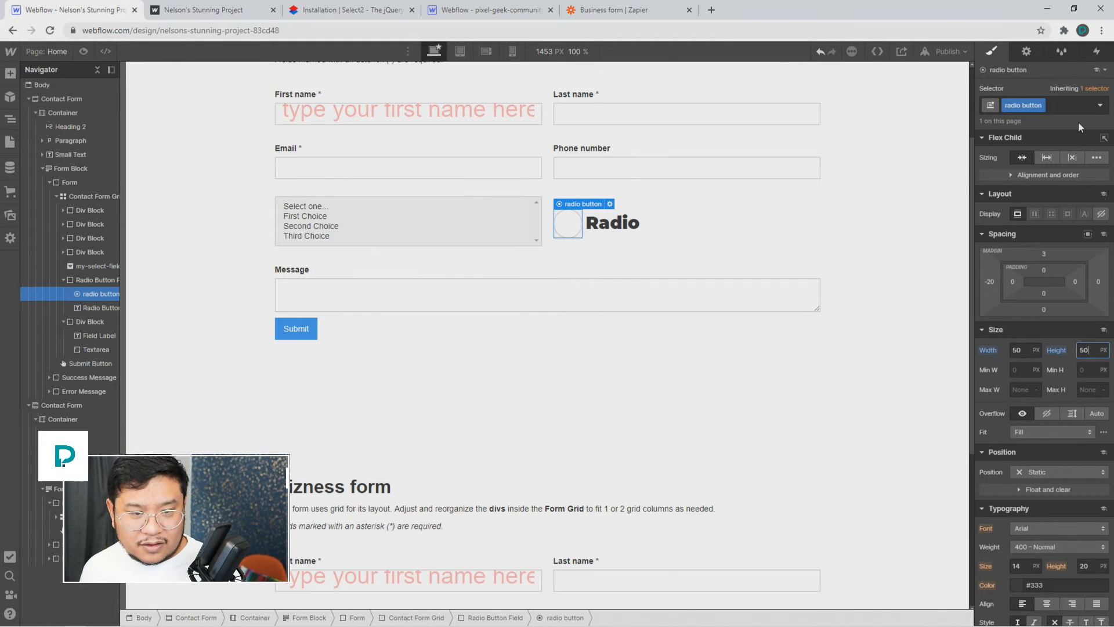
# Step: In the Checked state, set a 14 px border and #ffb700 orange background, then preview
pyautogui.click(1100, 107)
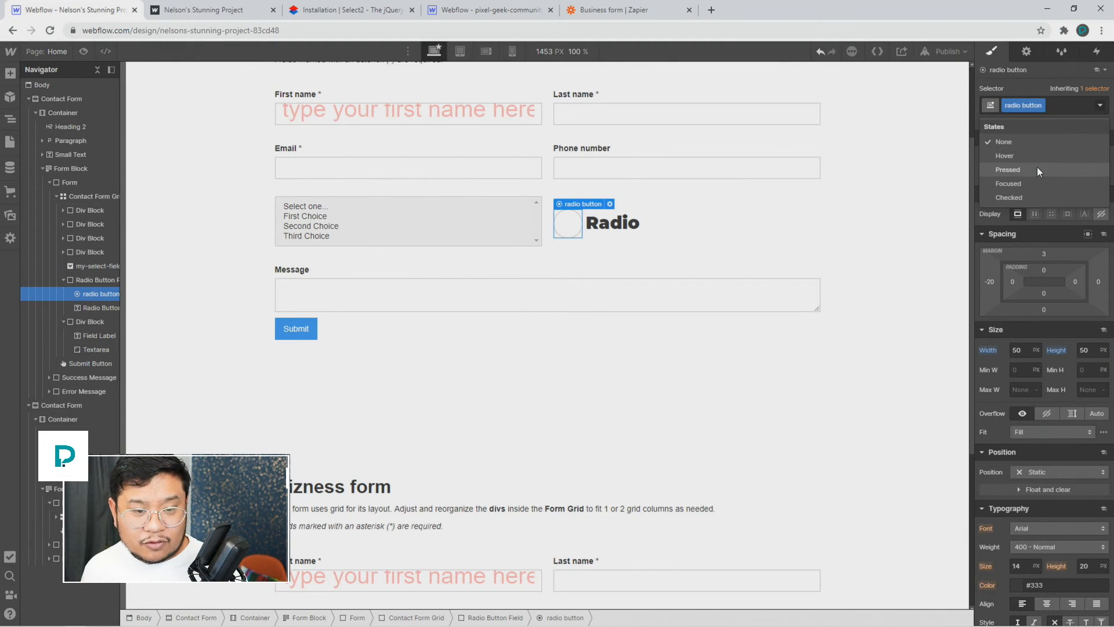
pyautogui.click(1026, 196)
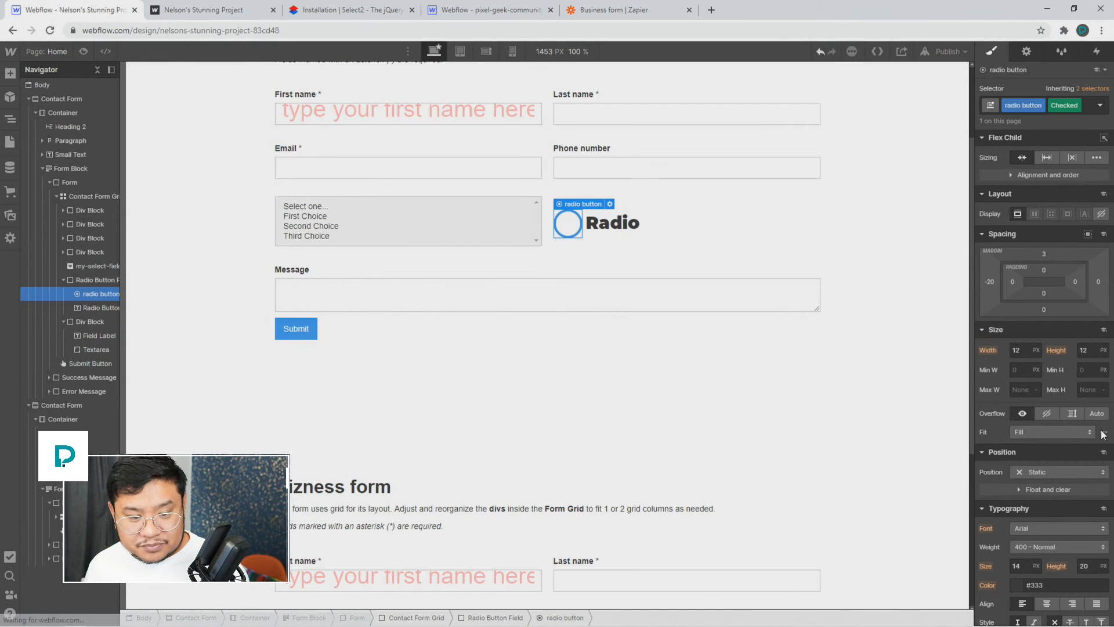
pyautogui.scroll(-5, 1060, 522)
pyautogui.scroll(-2, 1060, 522)
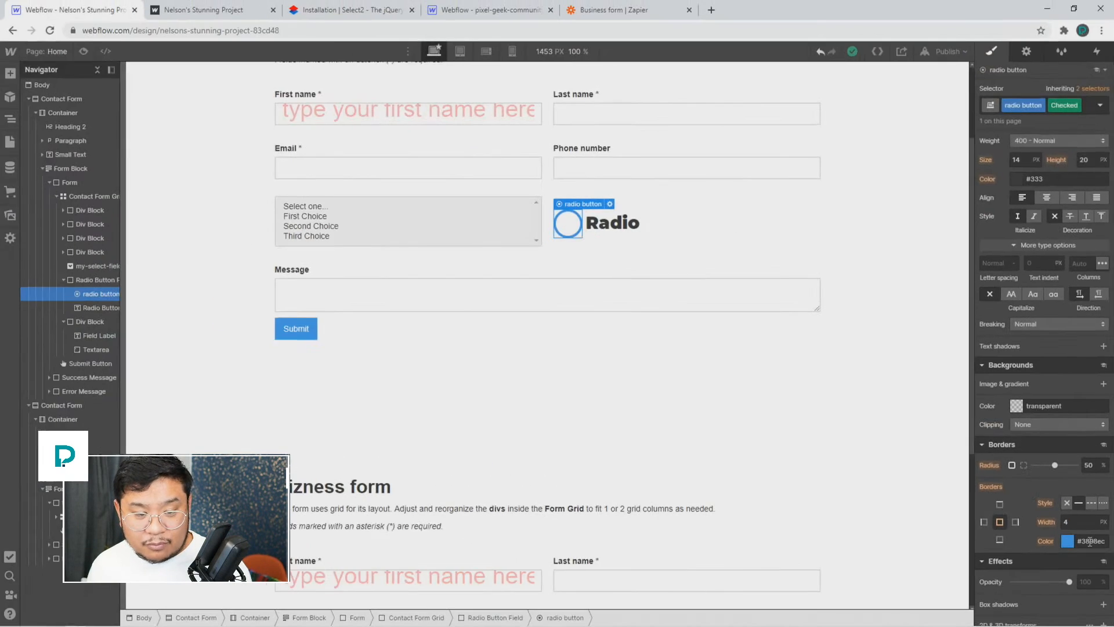
pyautogui.click(1080, 524)
pyautogui.write('13')
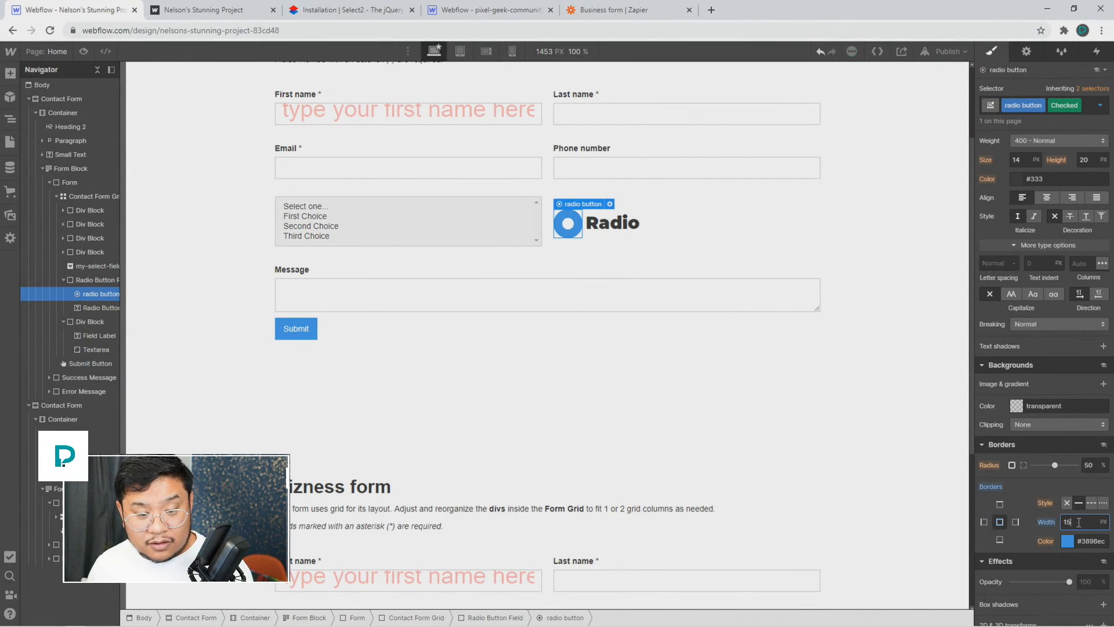
pyautogui.click(1018, 405)
pyautogui.moveTo(1024, 516); pyautogui.dragTo(1110, 386)
pyautogui.click(1067, 291)
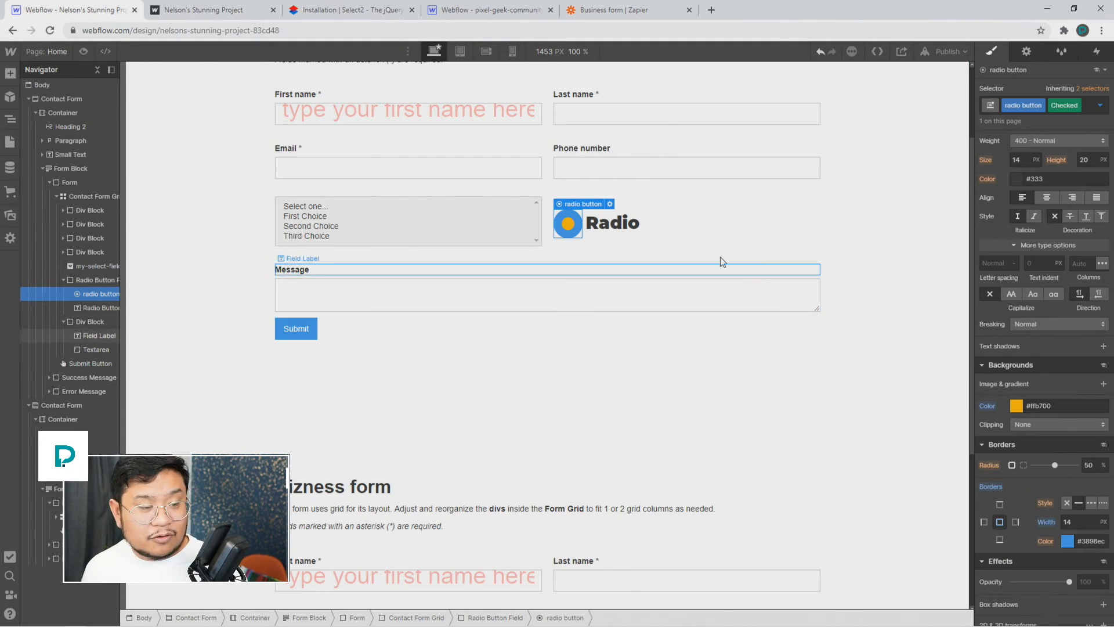
pyautogui.click(84, 52)
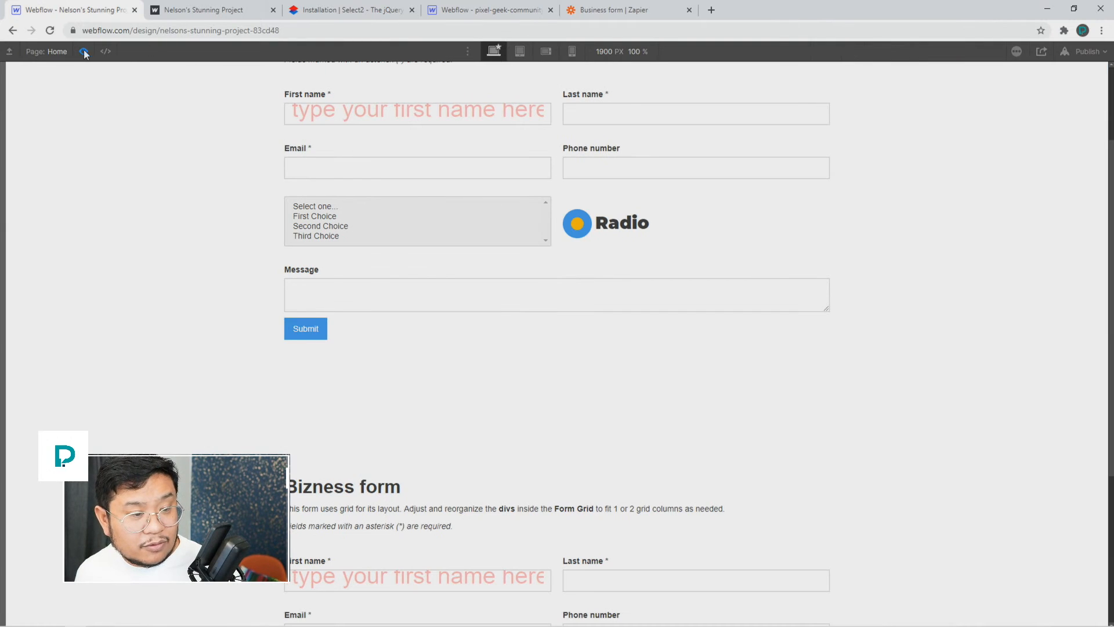
# Step: Set the selector state back to None, preview the empty outline, and publish to Selected Domains
pyautogui.click(89, 50)
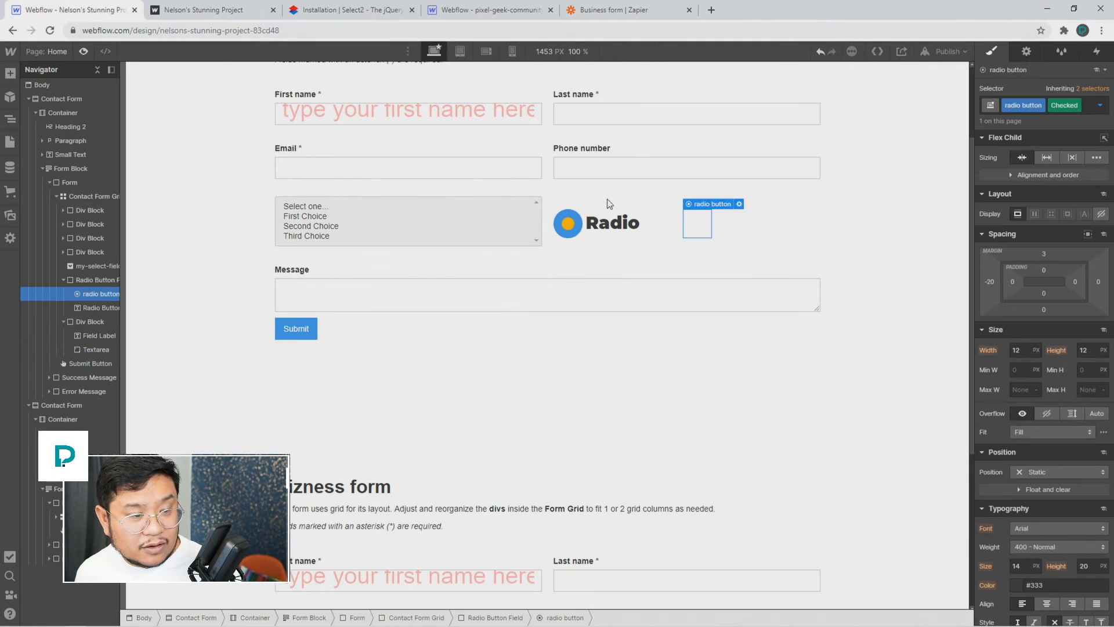
pyautogui.click(1100, 105)
pyautogui.click(1035, 141)
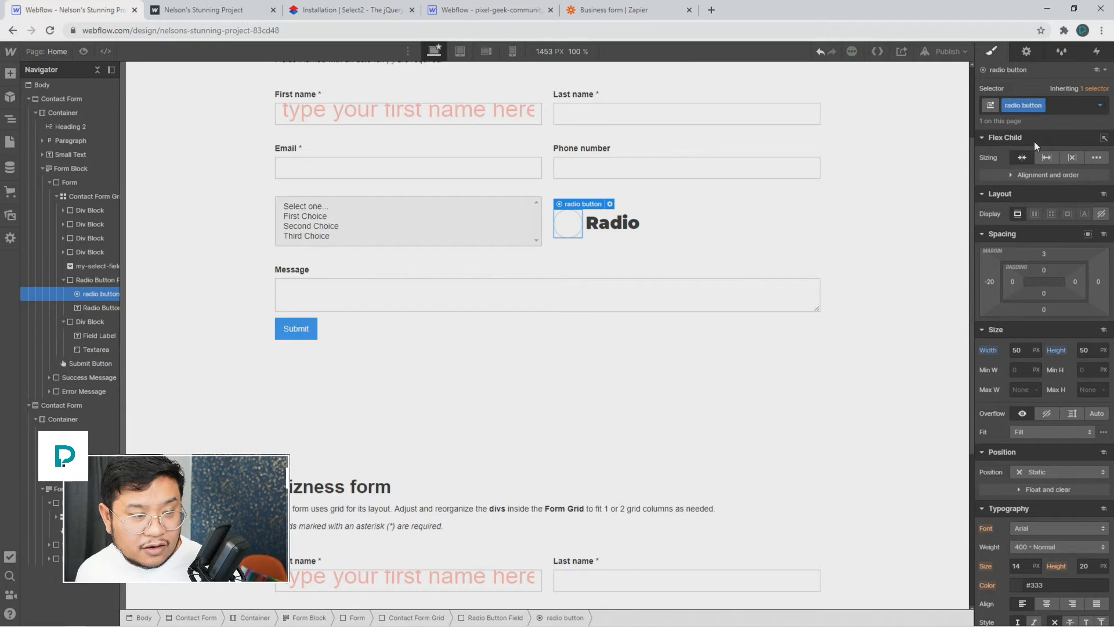
pyautogui.click(85, 53)
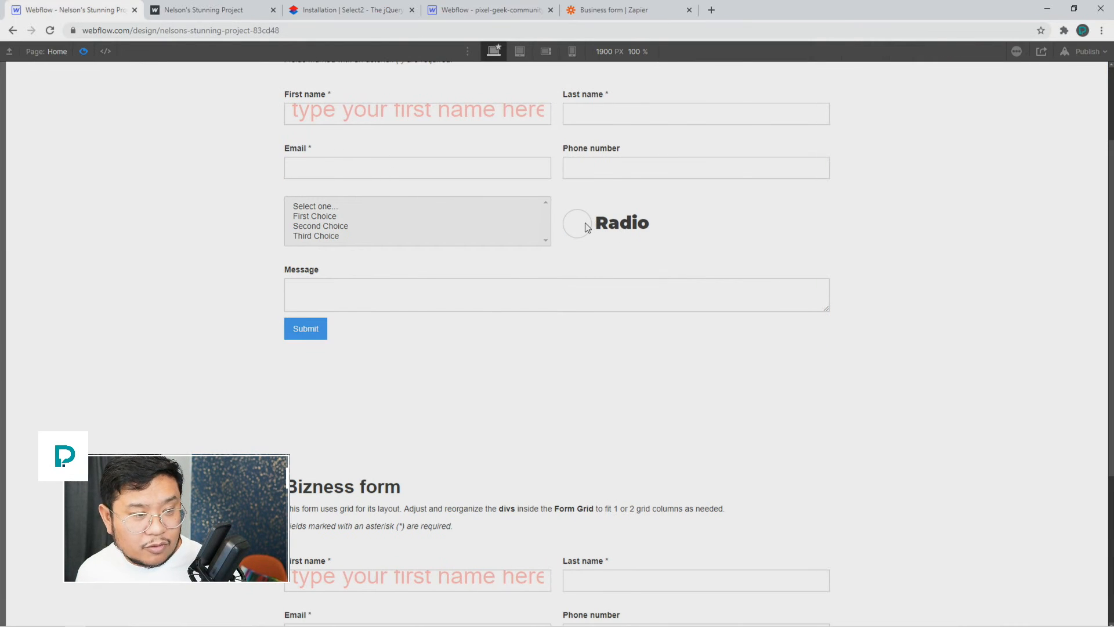
pyautogui.click(1089, 52)
pyautogui.click(1029, 197)
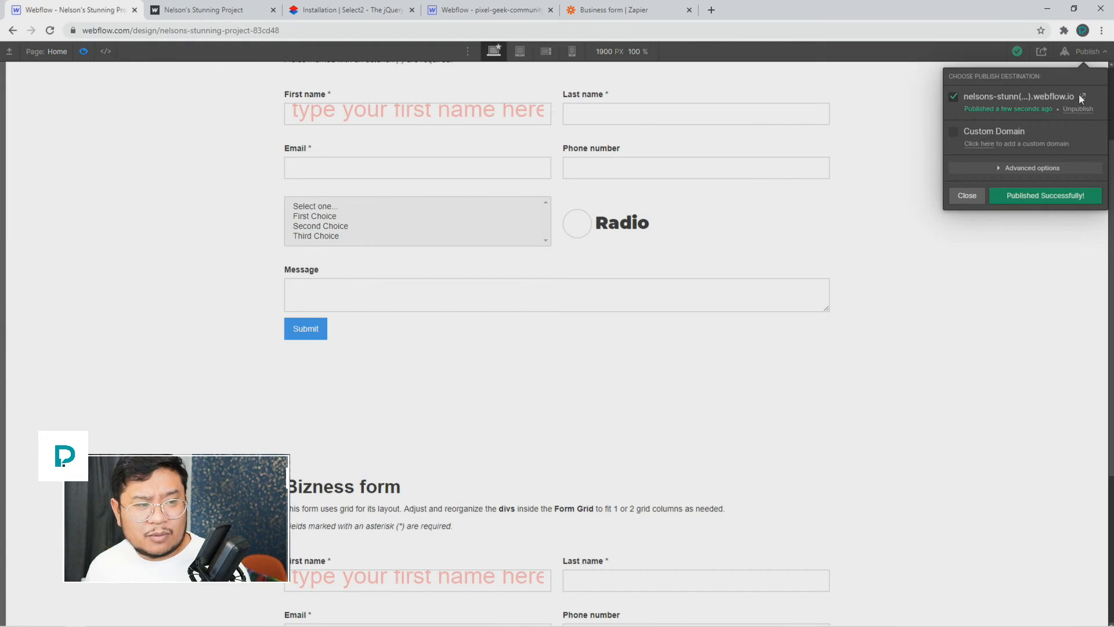
# Step: On the live webflow.io site, select the Radio option repeatedly, reloading between tries, then return to Webflow
pyautogui.click(1081, 97)
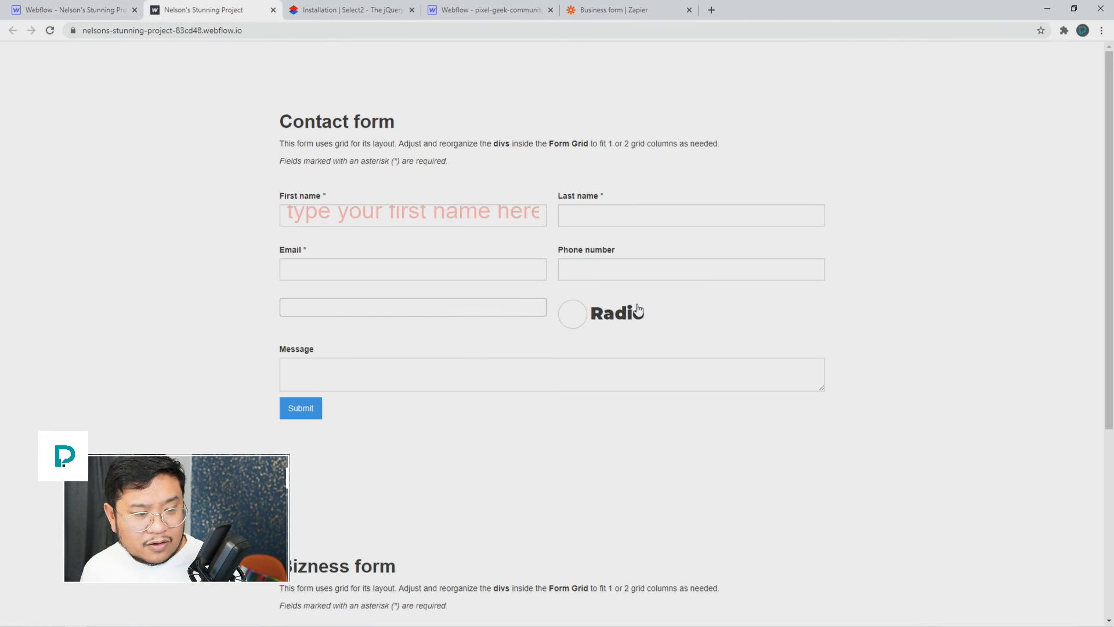
pyautogui.click(639, 311)
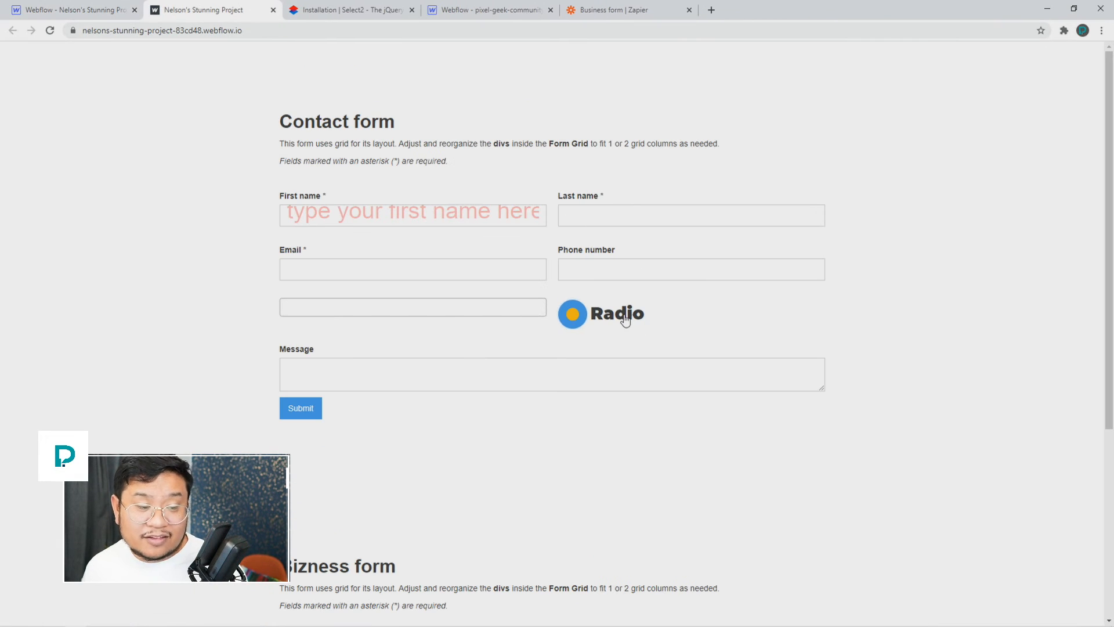
pyautogui.doubleClick(625, 320)
pyautogui.click(940, 316)
pyautogui.press('F5')
pyautogui.click(639, 323)
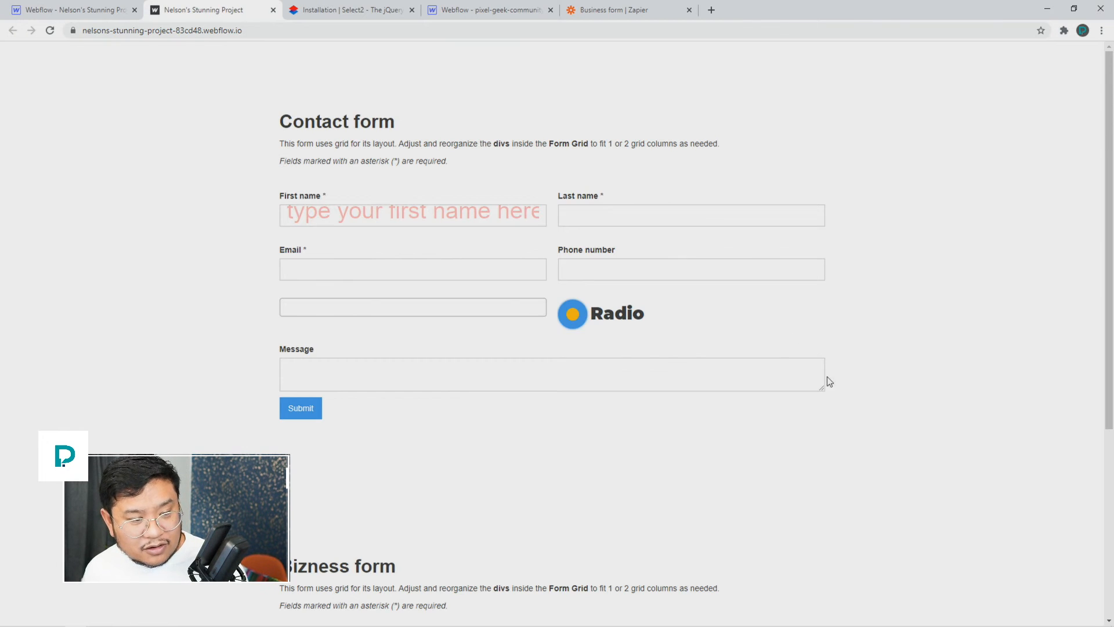
pyautogui.press('F5')
pyautogui.click(614, 314)
pyautogui.press('F5')
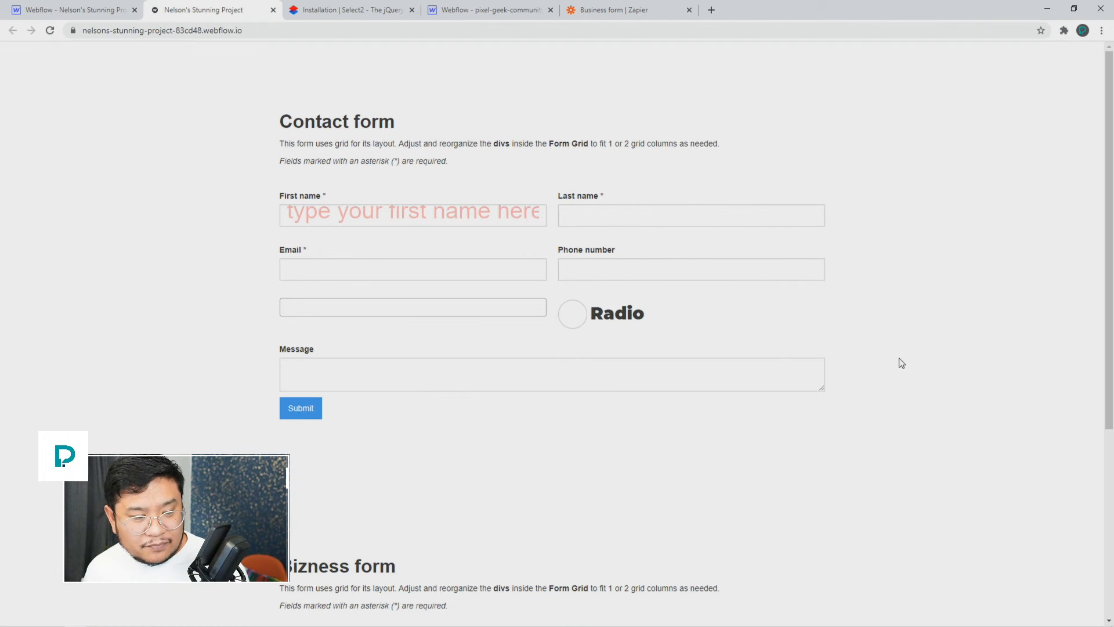
pyautogui.click(616, 314)
pyautogui.press('F5')
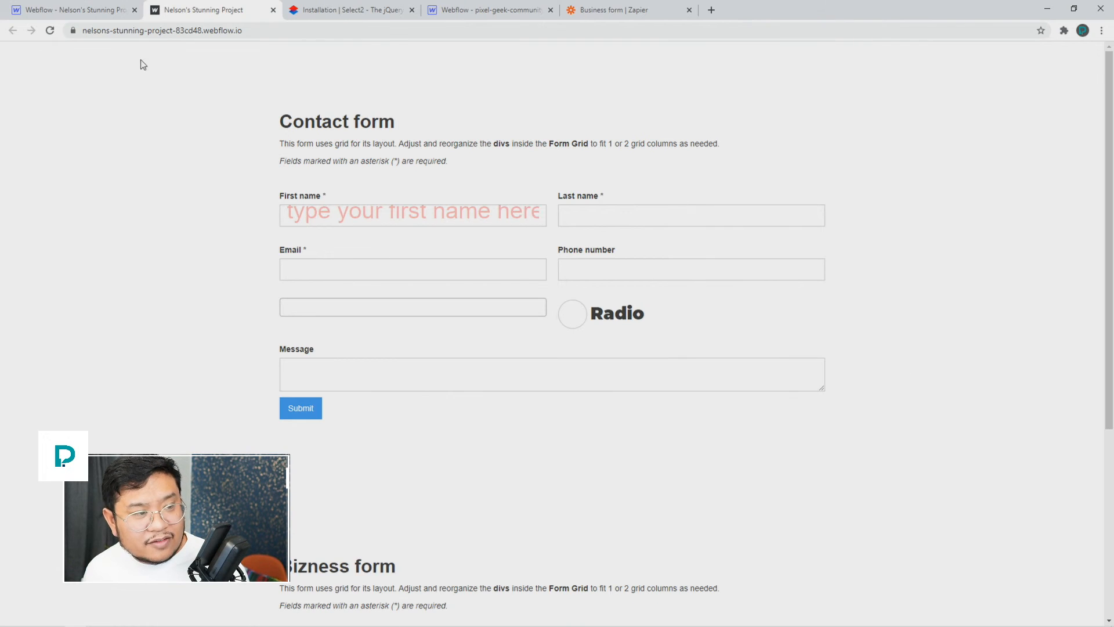
pyautogui.click(86, 13)
# Step: Leave preview to resume editing in the designer and reset the browser zoom
pyautogui.click(83, 51)
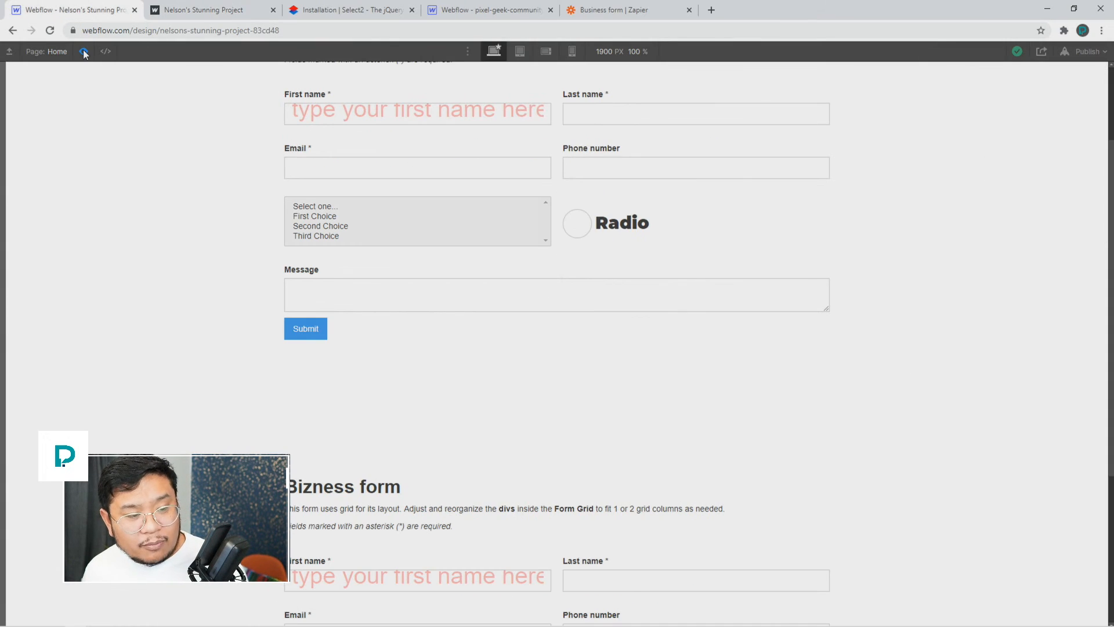
pyautogui.click(83, 58)
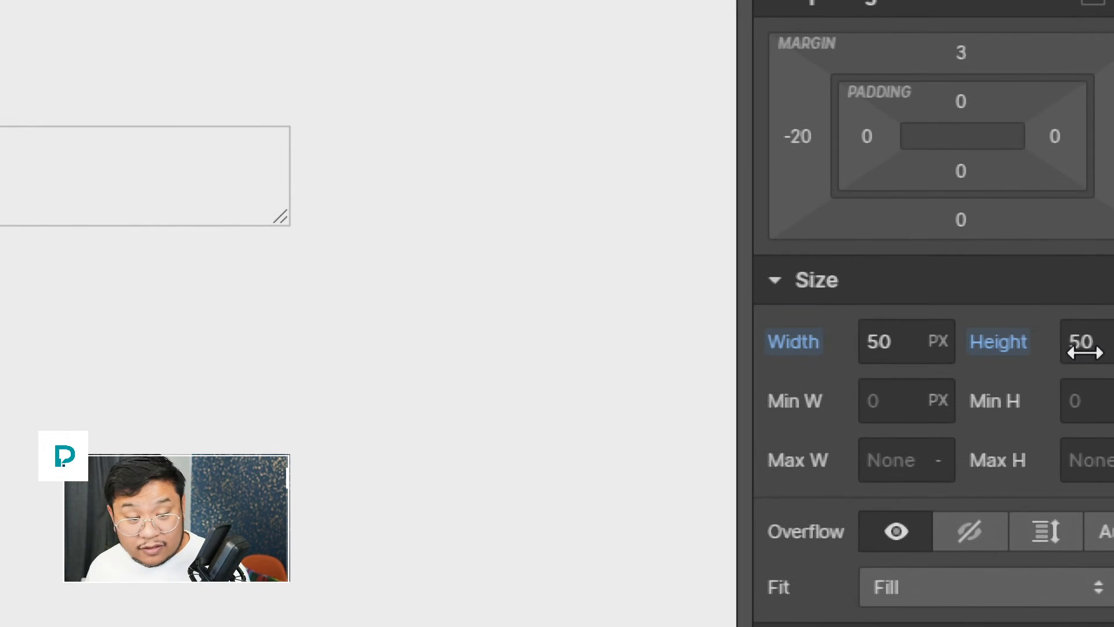
pyautogui.scroll(-5, 928, 368)
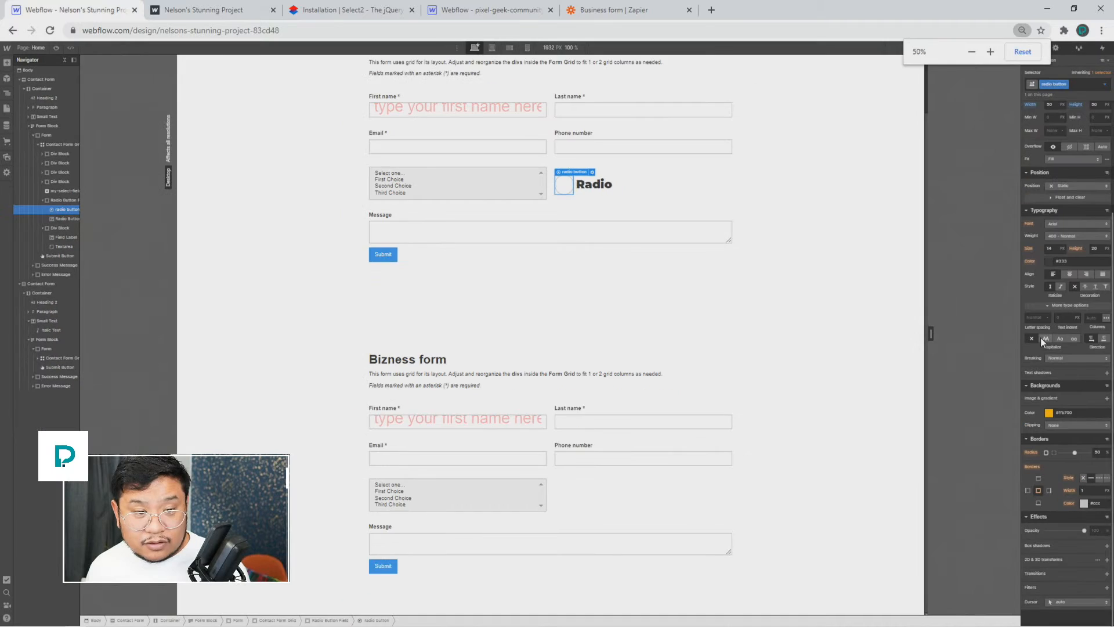
pyautogui.hotkey('ctrl', '+')
pyautogui.hotkey('ctrl', '+')
pyautogui.hotkey('ctrl', '+')
pyautogui.hotkey('ctrl', '+')
pyautogui.hotkey('ctrl', '+')
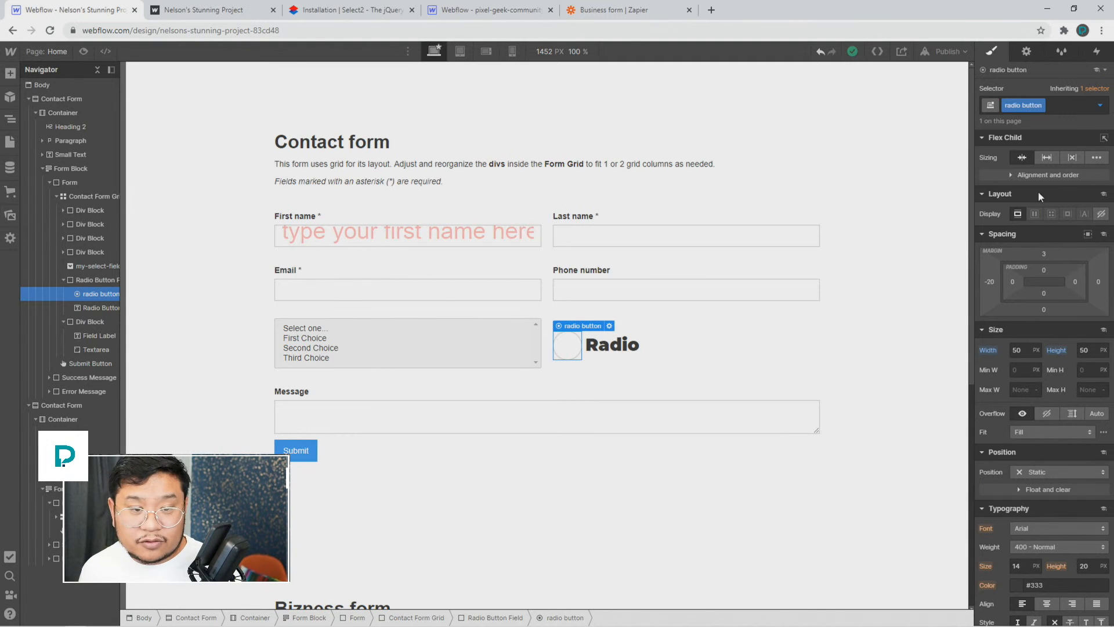
# Step: Choose the radio's Checked selector state and scroll down to its Backgrounds and Borders settings
pyautogui.click(1099, 106)
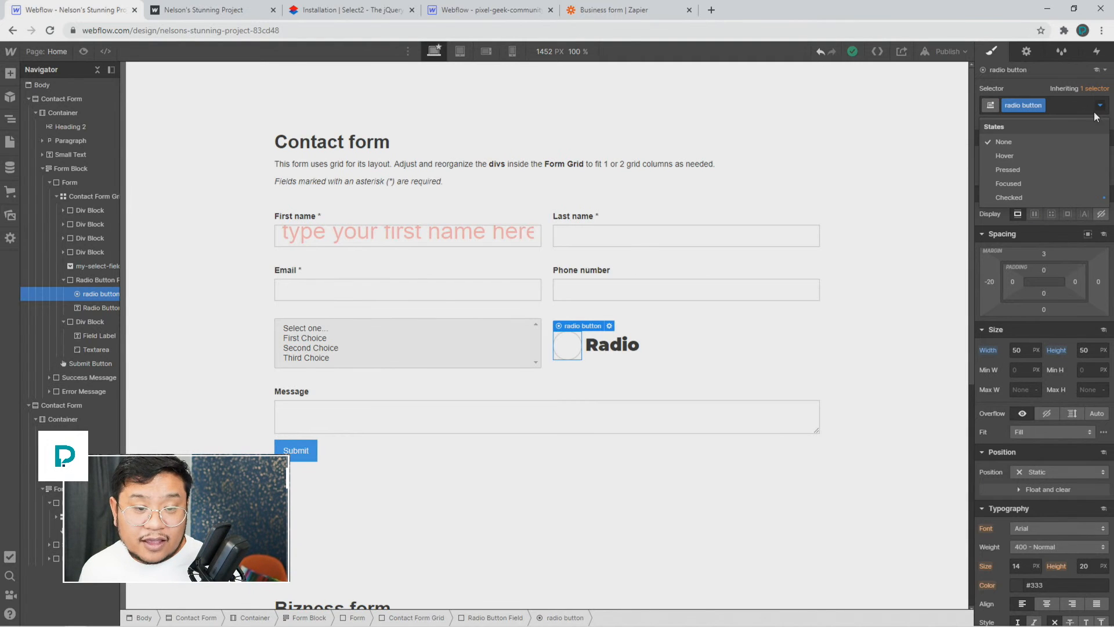
pyautogui.click(1032, 197)
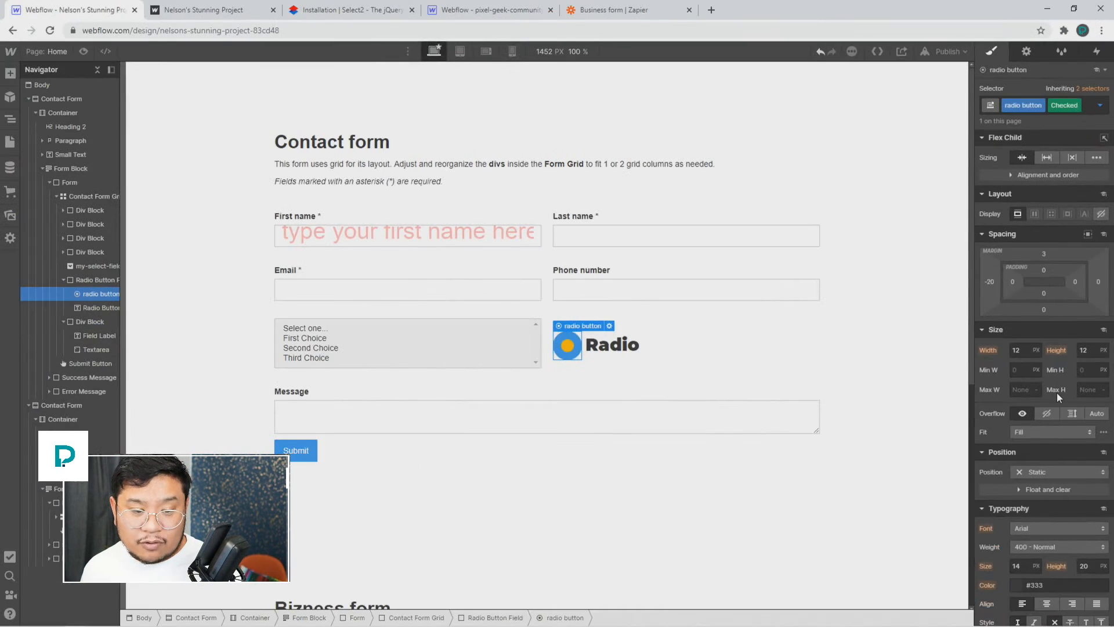
pyautogui.scroll(-3, 1057, 392)
pyautogui.scroll(-5, 1057, 392)
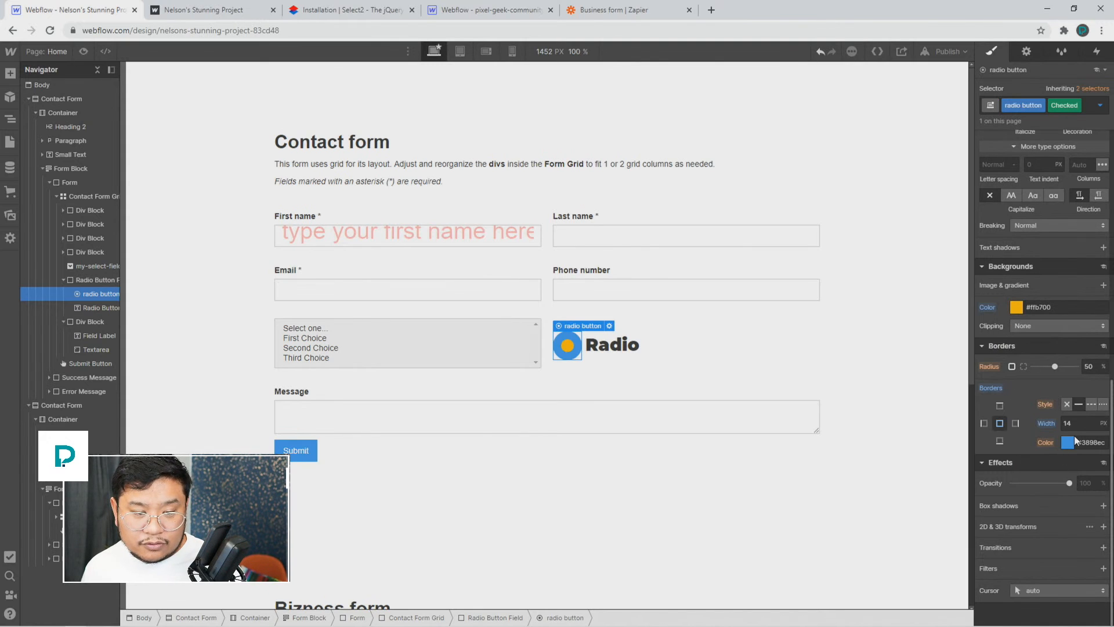
# Step: Remove the checked radio's orange fill and add a Linear gradient background layer
pyautogui.click(986, 307)
pyautogui.click(987, 329)
pyautogui.click(1103, 285)
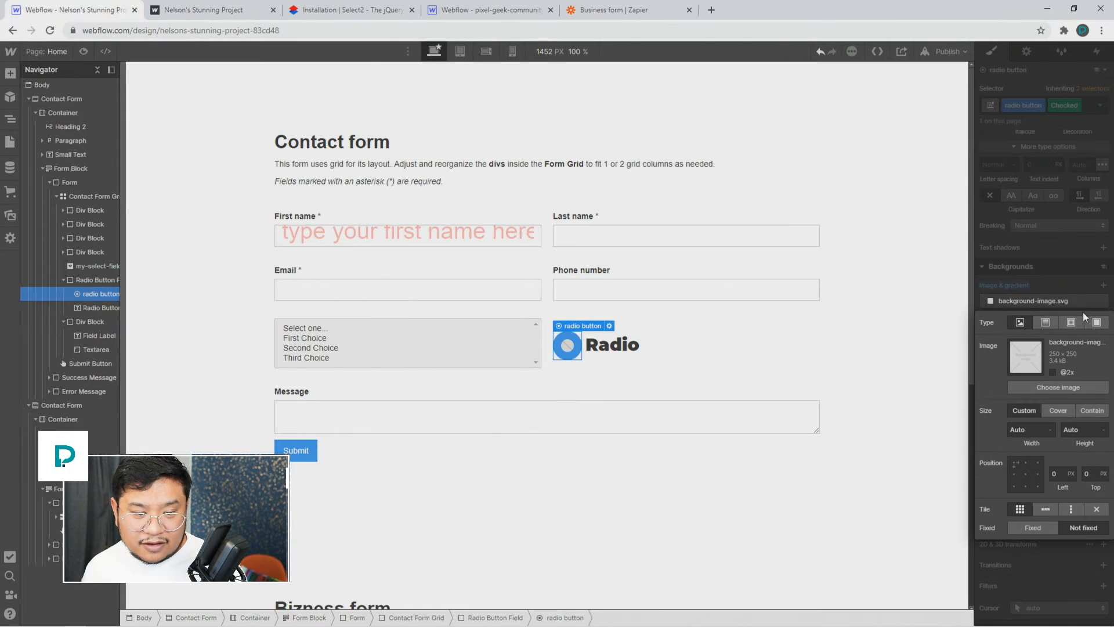
pyautogui.click(1045, 322)
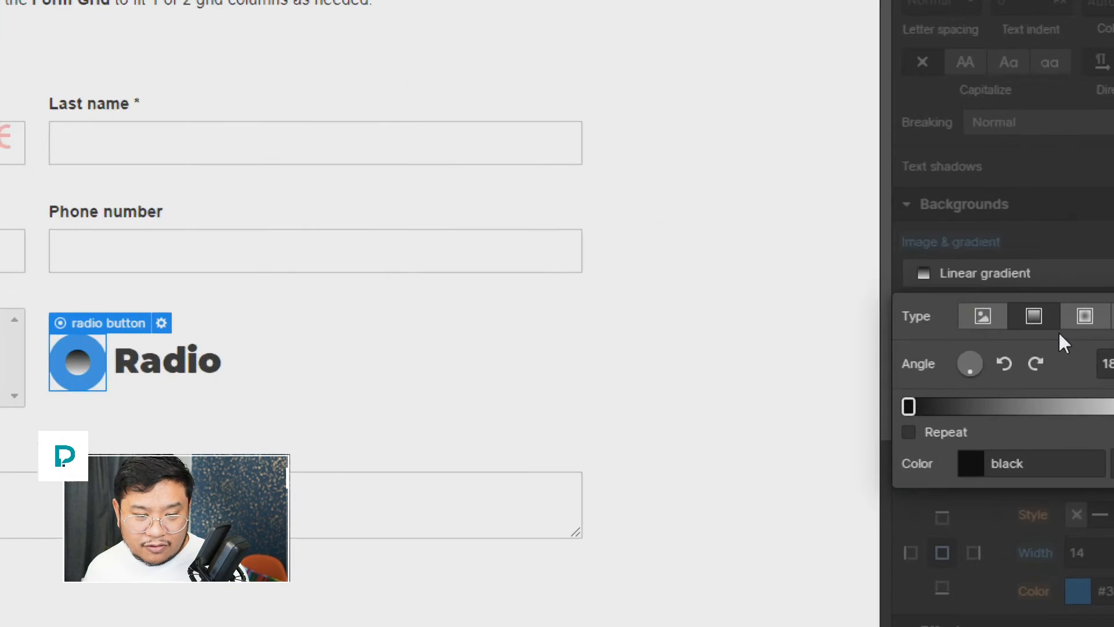
pyautogui.click(989, 306)
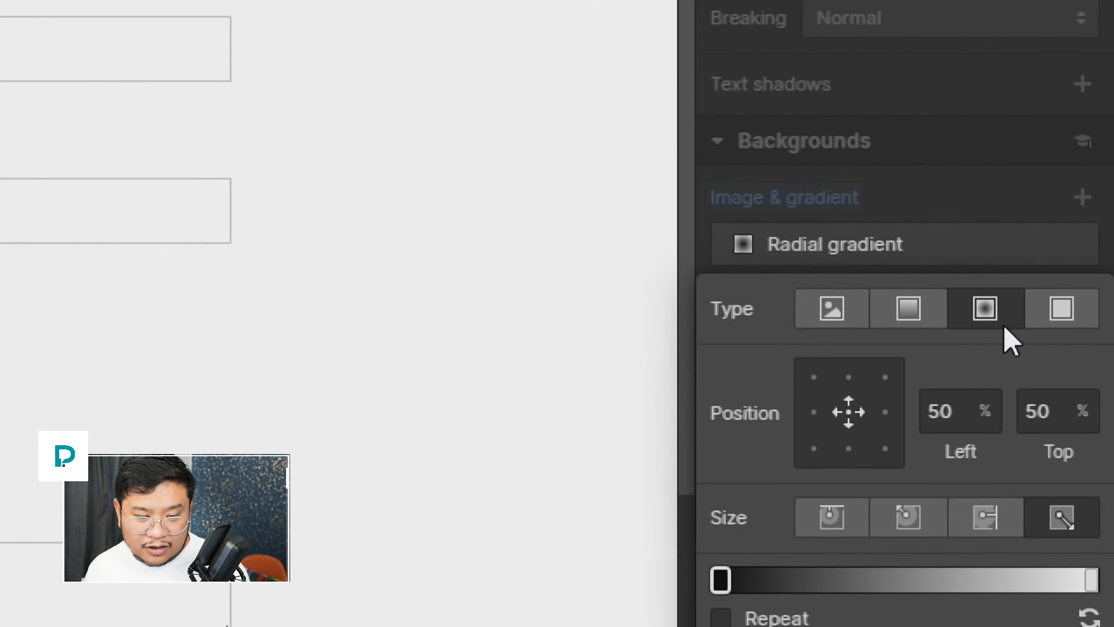
pyautogui.click(838, 307)
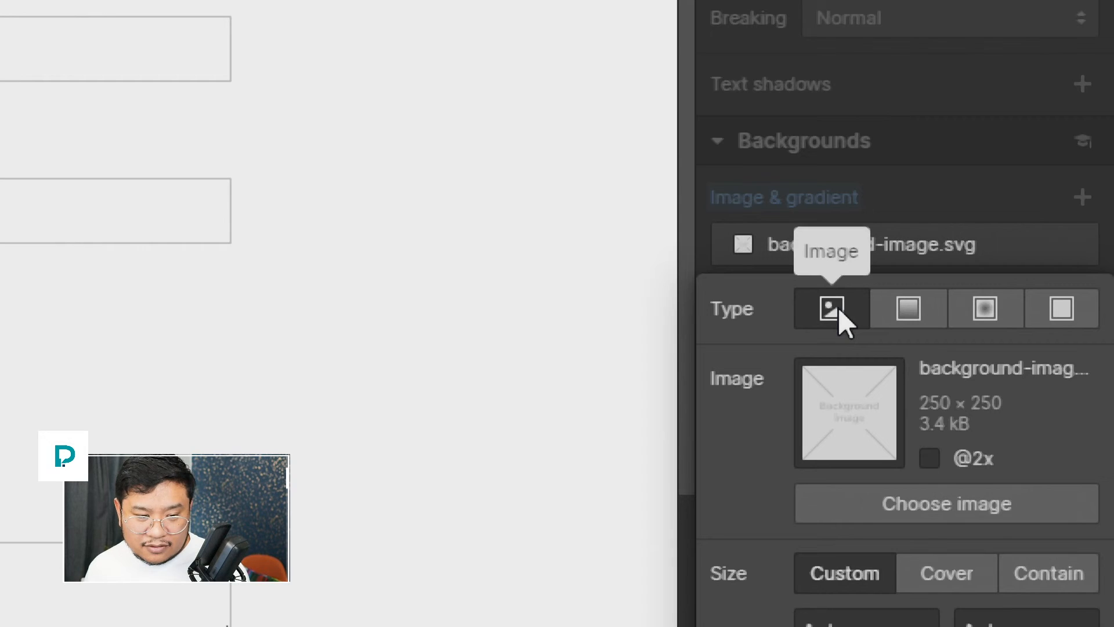
pyautogui.click(965, 316)
pyautogui.click(906, 311)
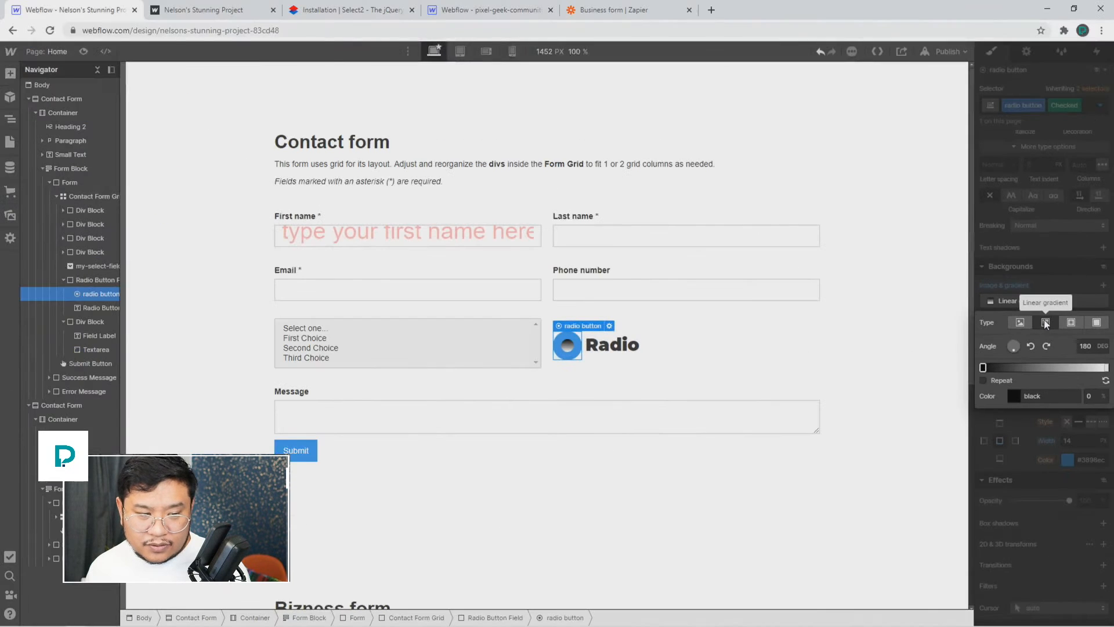
pyautogui.click(1042, 265)
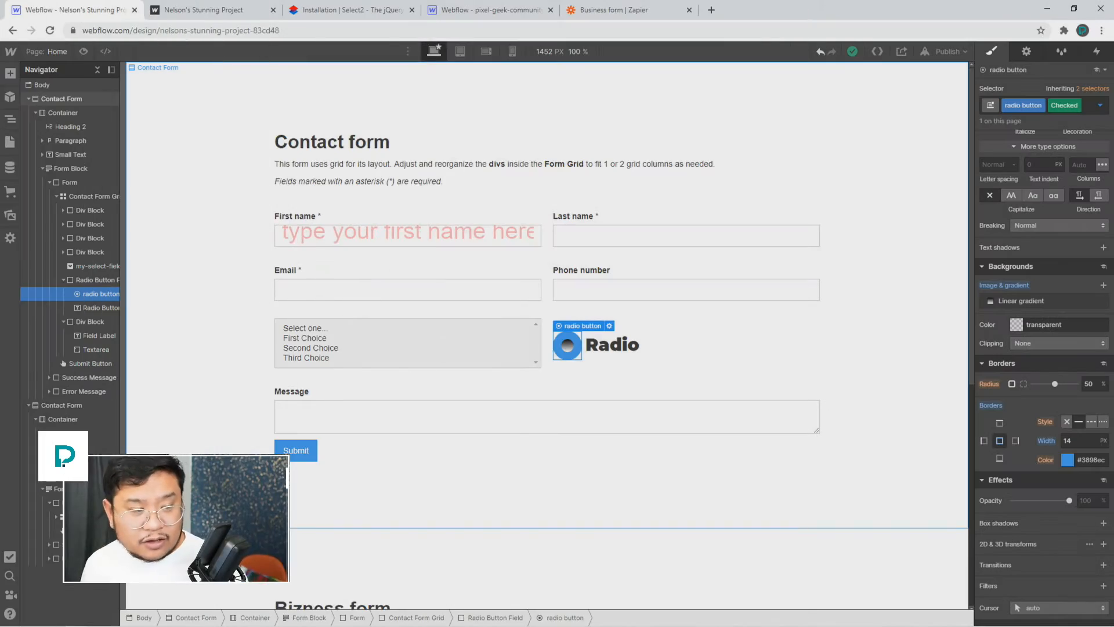
pyautogui.scroll(-2, 212, 385)
pyautogui.scroll(2, 213, 385)
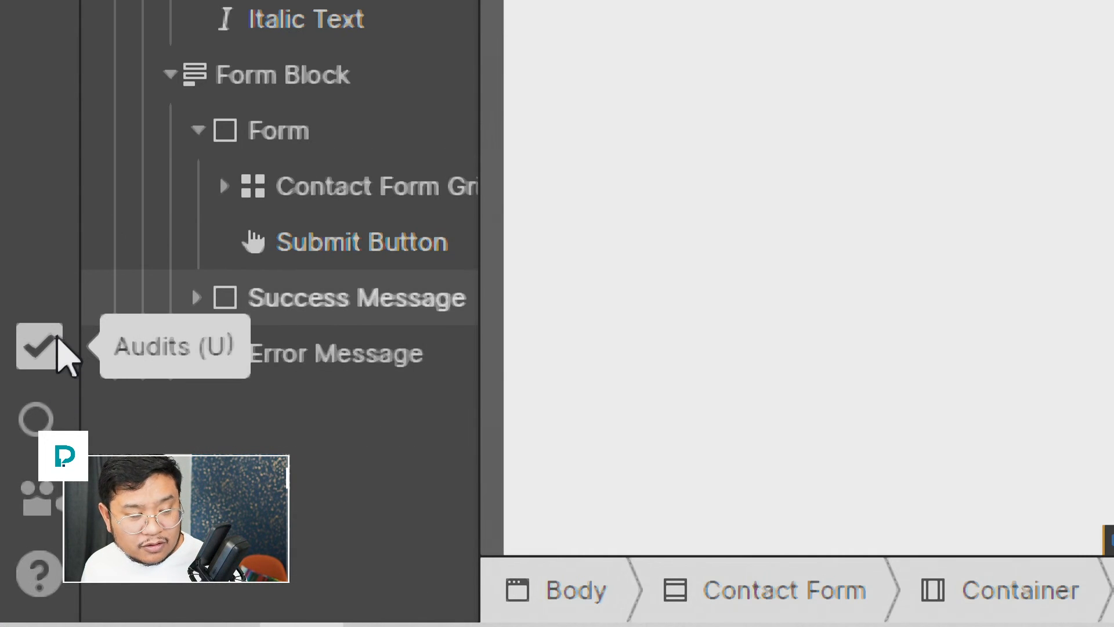
# Step: Review the audits, then check the IDs of the Email, First name and Last name labels and inputs
pyautogui.click(58, 341)
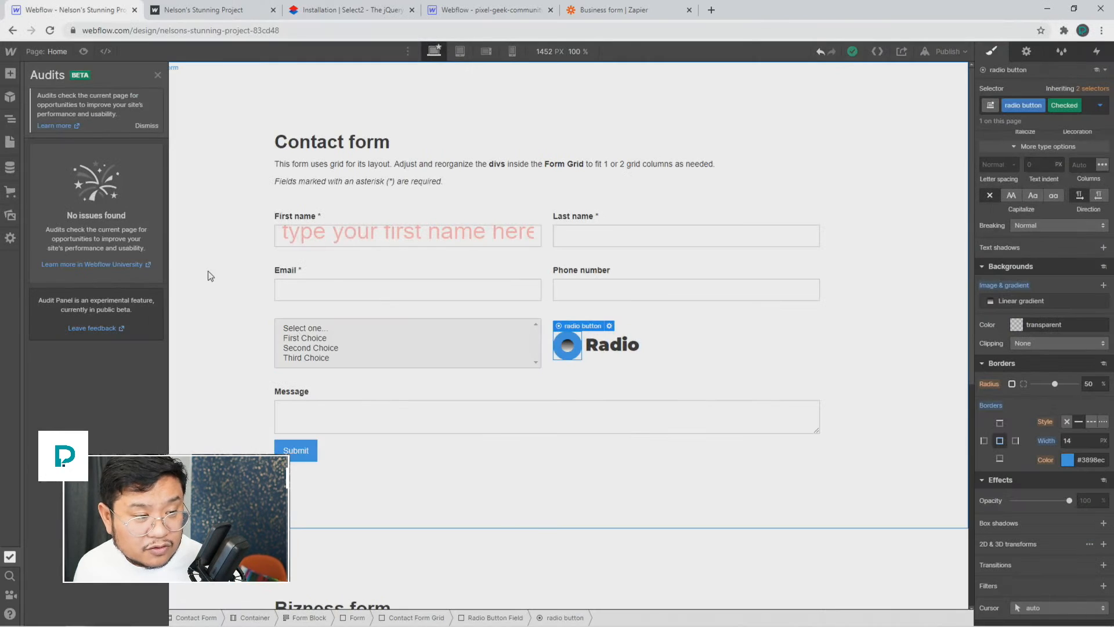
pyautogui.press('z')
pyautogui.click(290, 272)
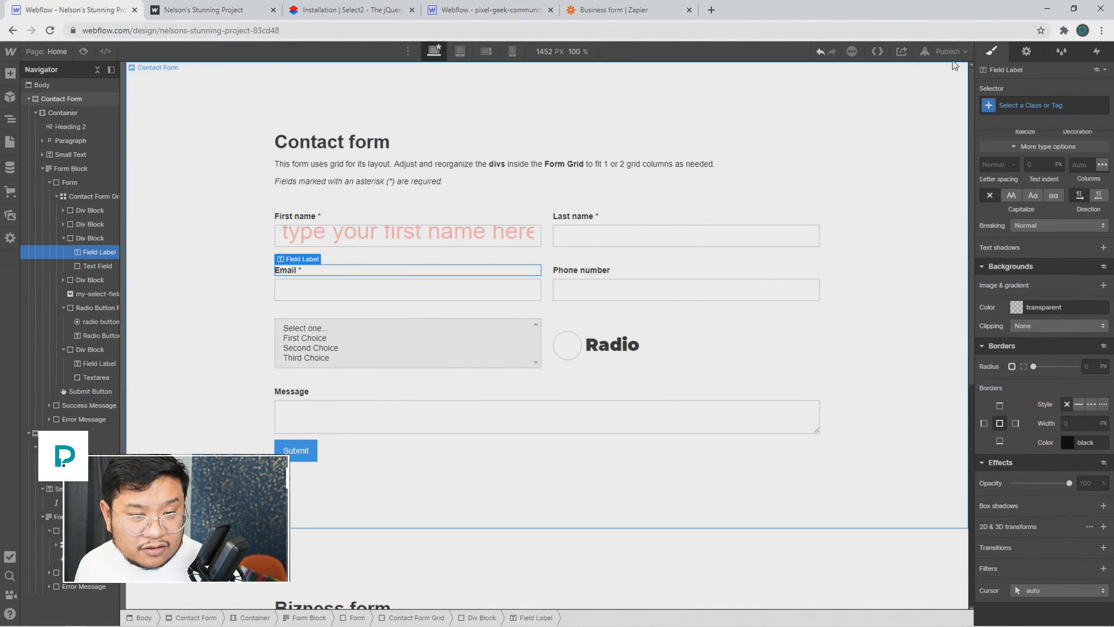
pyautogui.click(1027, 52)
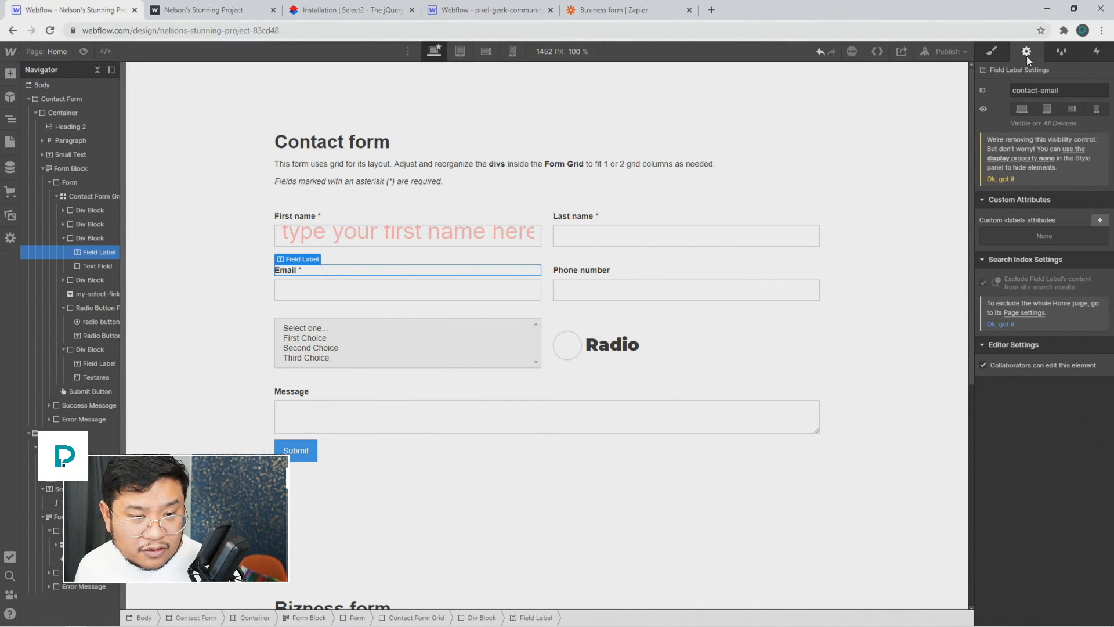
pyautogui.click(422, 298)
pyautogui.click(374, 221)
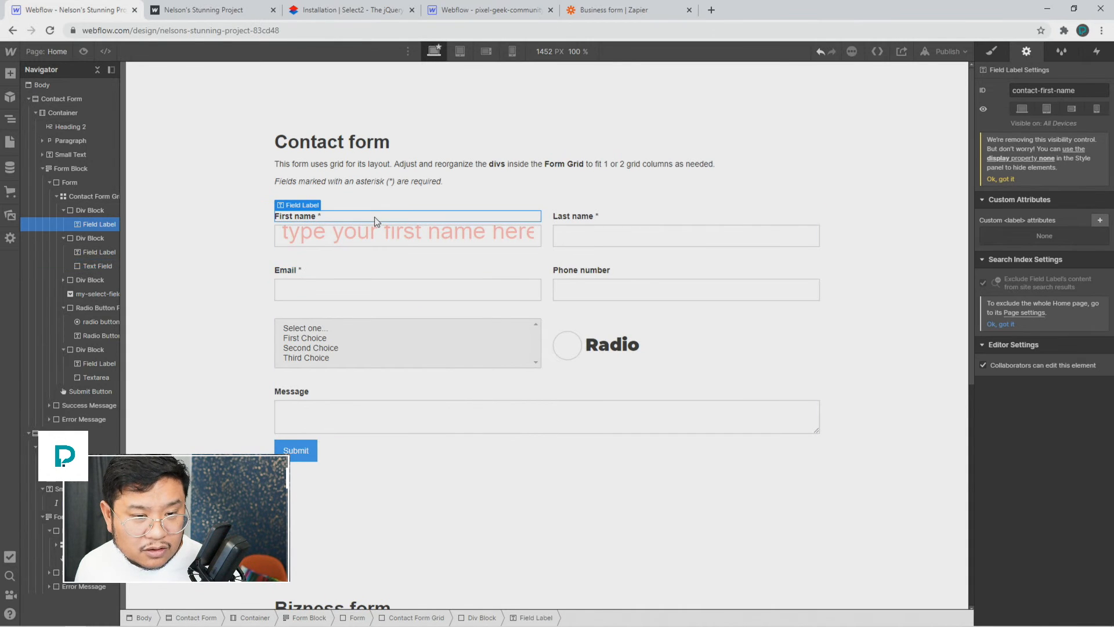
pyautogui.click(389, 235)
pyautogui.click(571, 216)
pyautogui.click(586, 242)
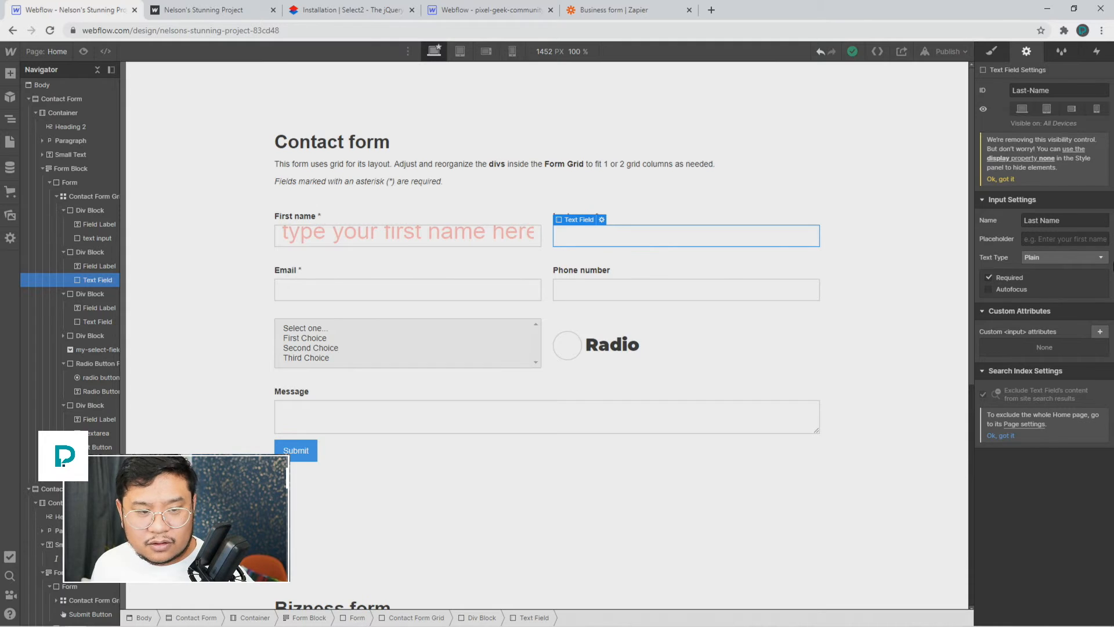
# Step: Discard a mistakenly pasted Notion link, then paste the project's preview.webflow.com share link into a new tab
pyautogui.click(694, 31)
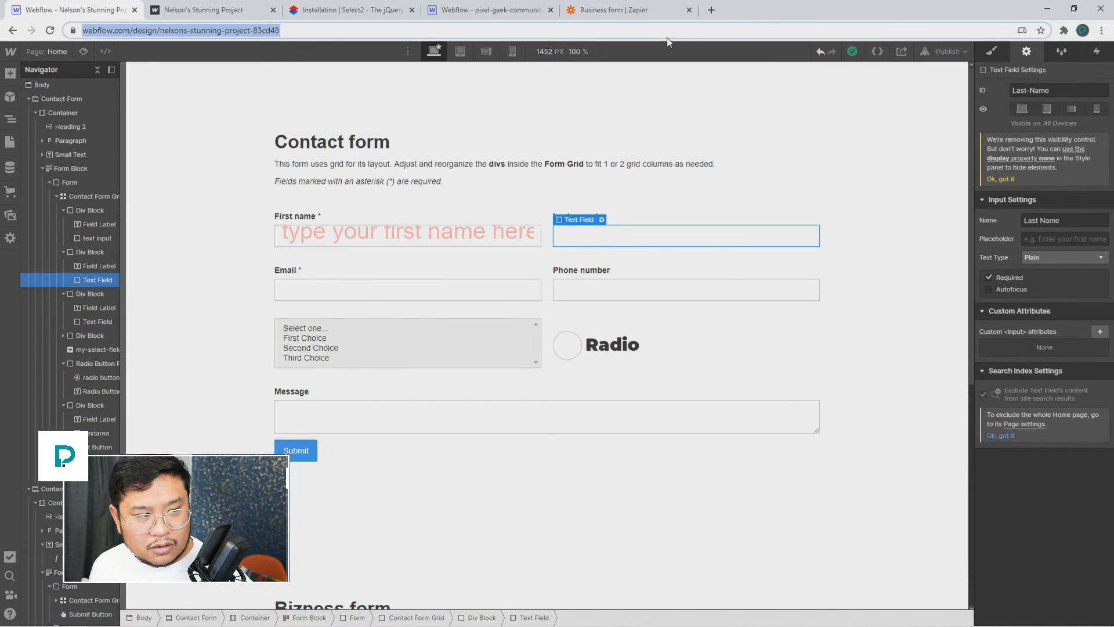
pyautogui.click(711, 10)
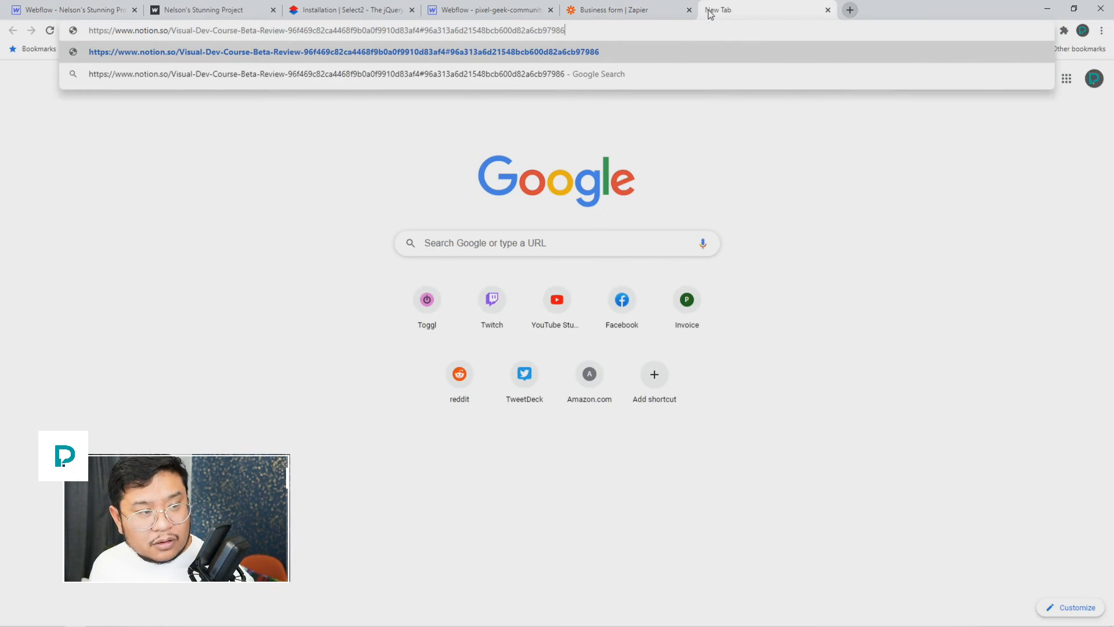
pyautogui.hotkey('ctrl', 'a')
pyautogui.press('End')
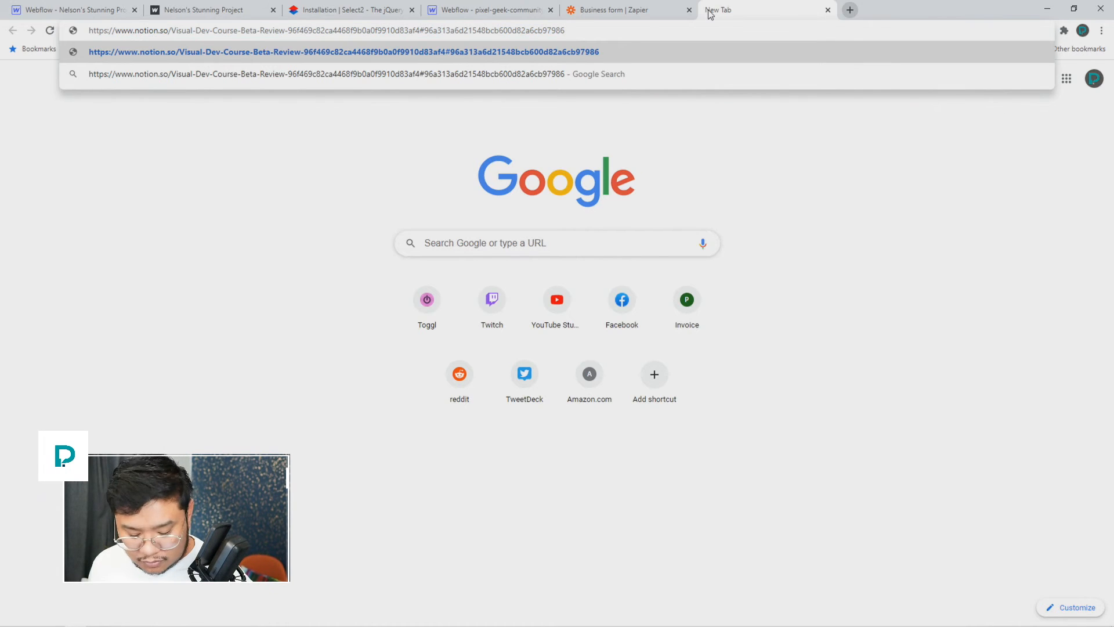
pyautogui.click(828, 9)
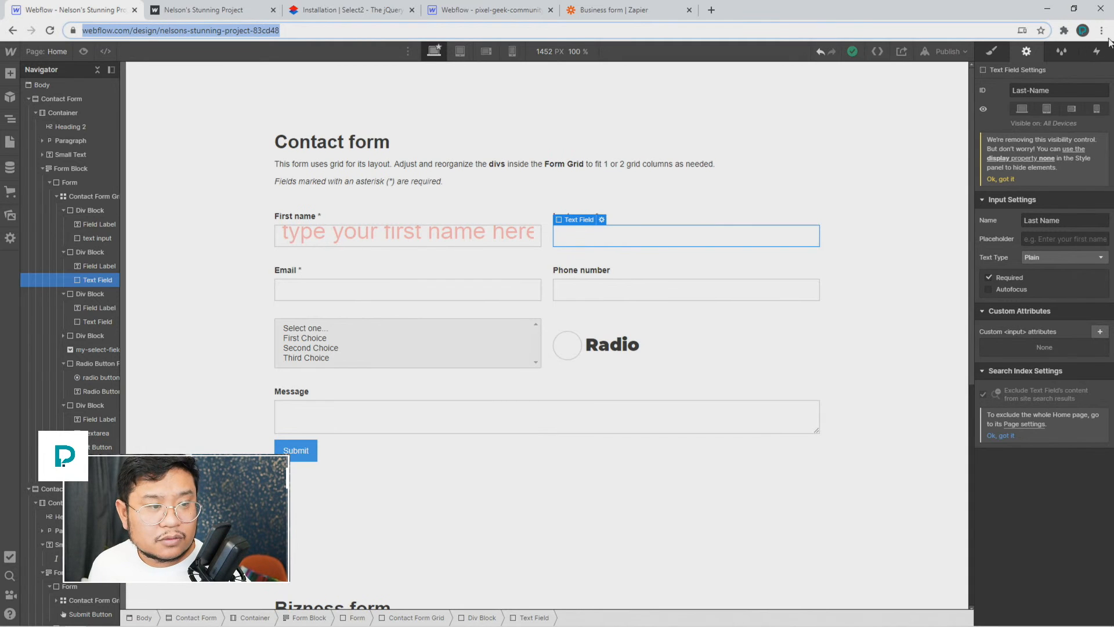
pyautogui.click(712, 9)
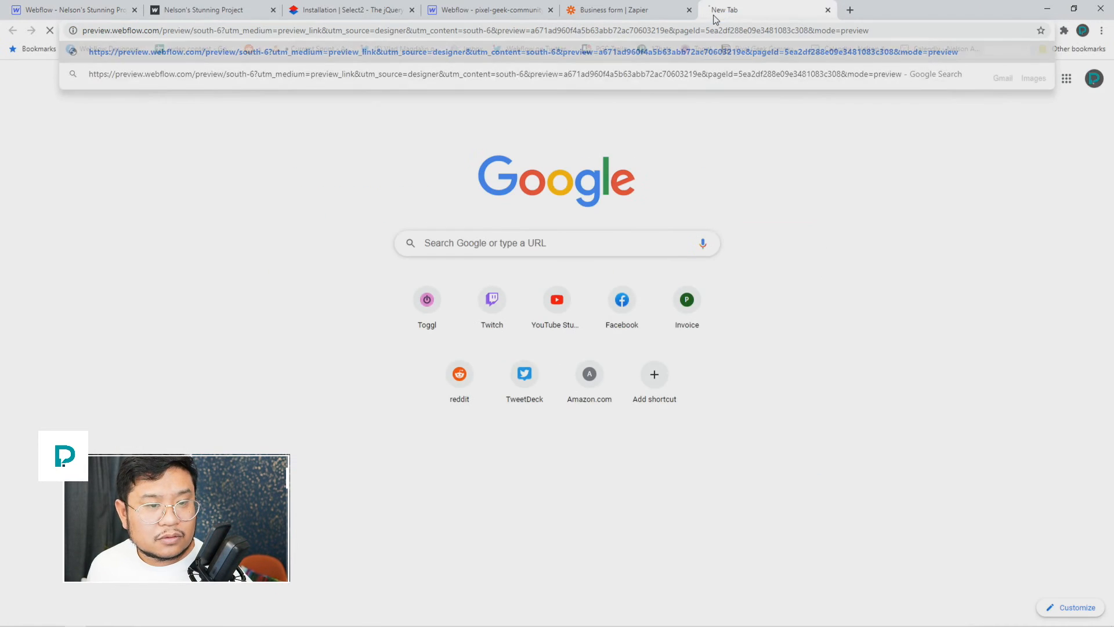
# Step: Load the South 6 preview link, leave preview mode, and select the form's Name label
pyautogui.press('Return')
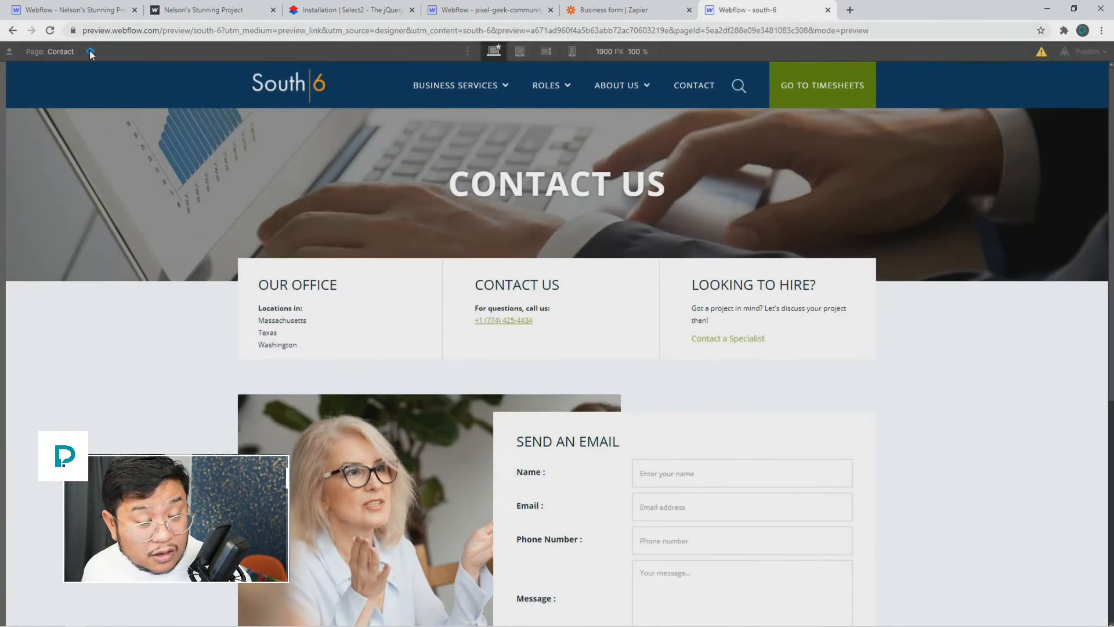
pyautogui.click(90, 52)
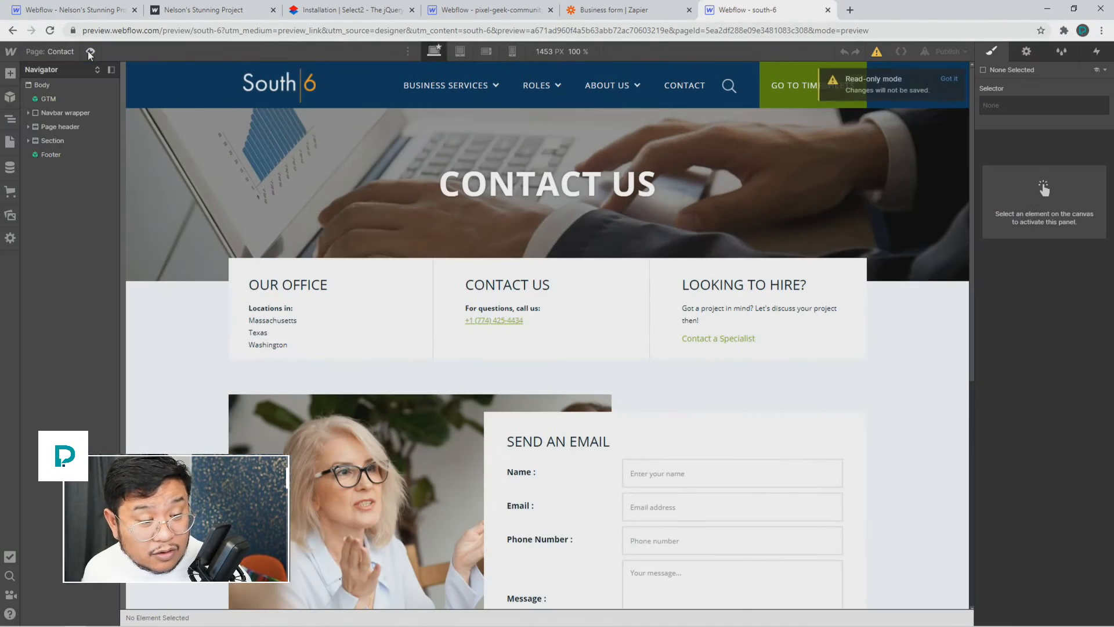
pyautogui.click(525, 474)
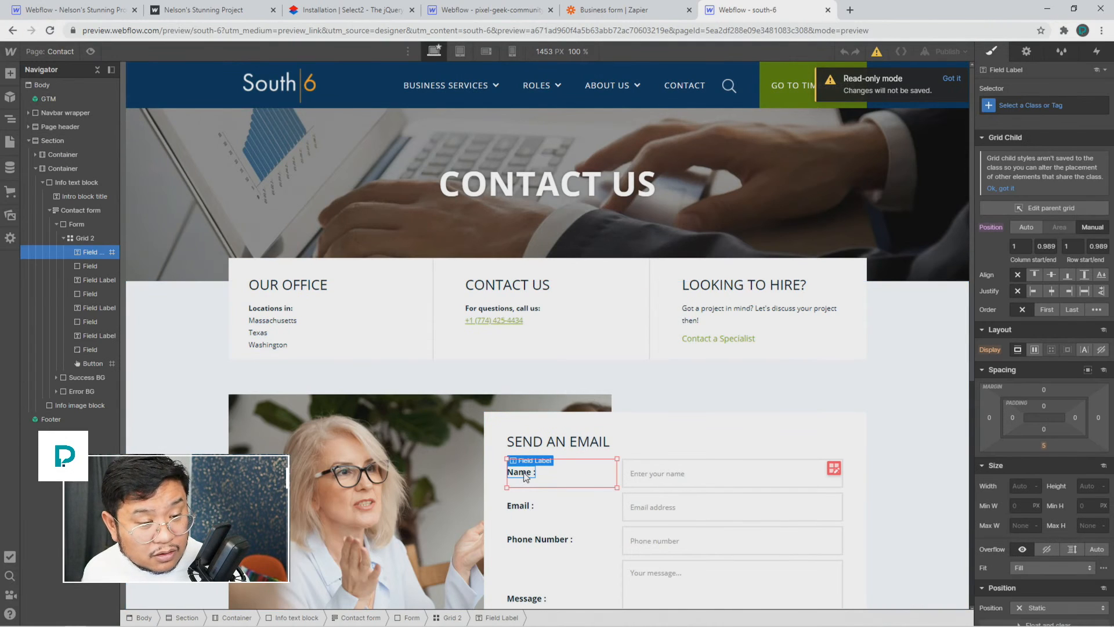
# Step: Review the page audits and the Name label's settings, then select the Name input field
pyautogui.click(10, 558)
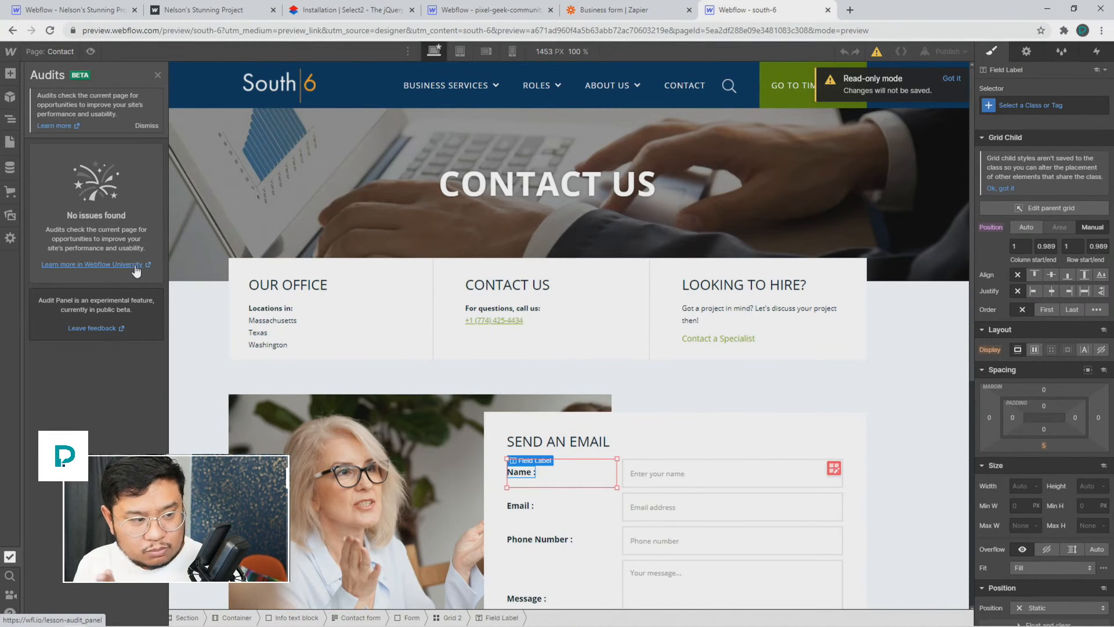
pyautogui.click(1026, 50)
pyautogui.click(1002, 50)
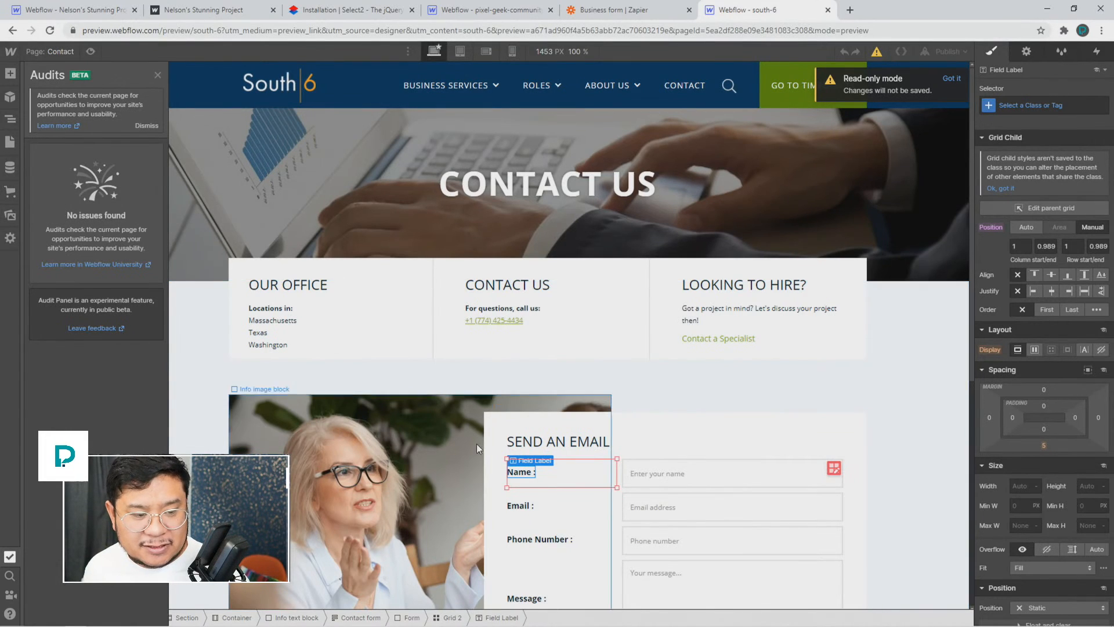
pyautogui.press('z')
pyautogui.click(659, 480)
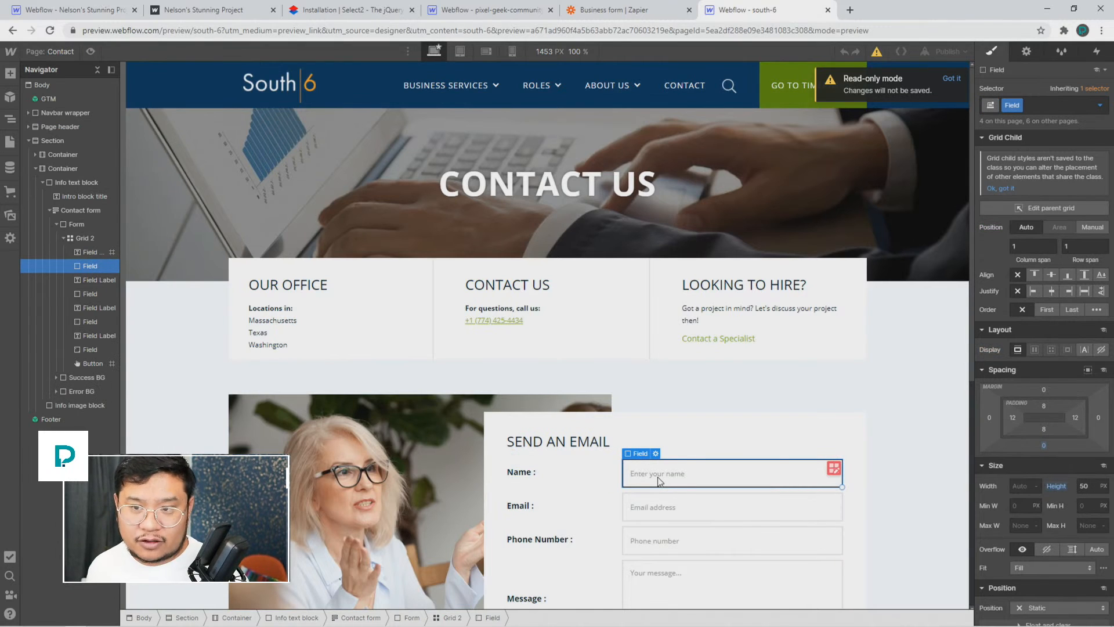
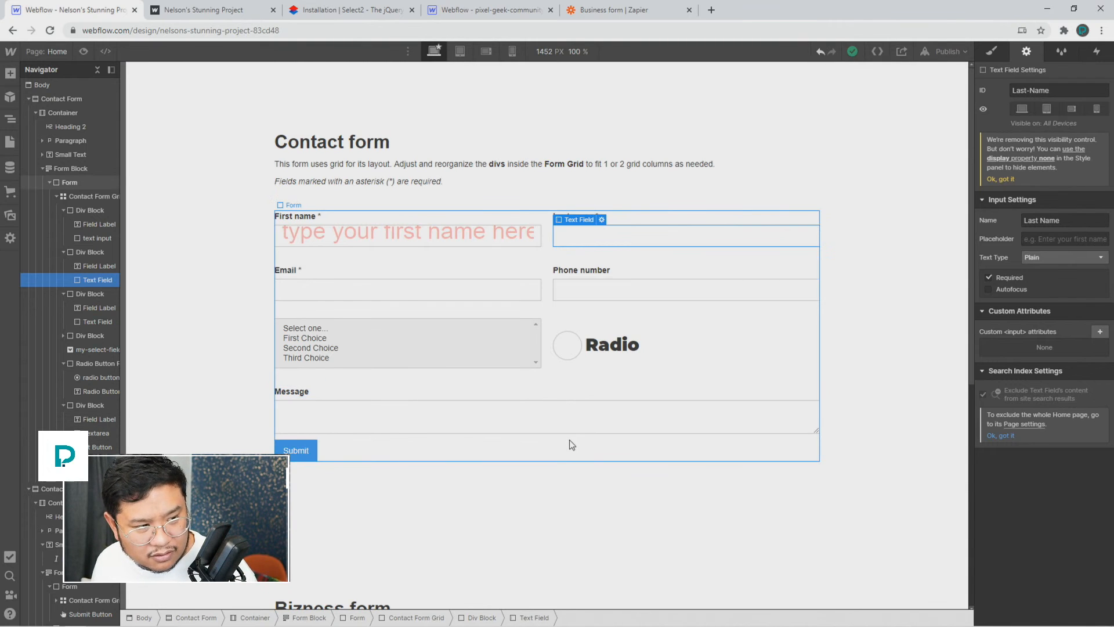
# Step: Try dragging a reCAPTCHA field from the Add panel into the existing contact form
pyautogui.click(9, 73)
pyautogui.scroll(-7, 96, 290)
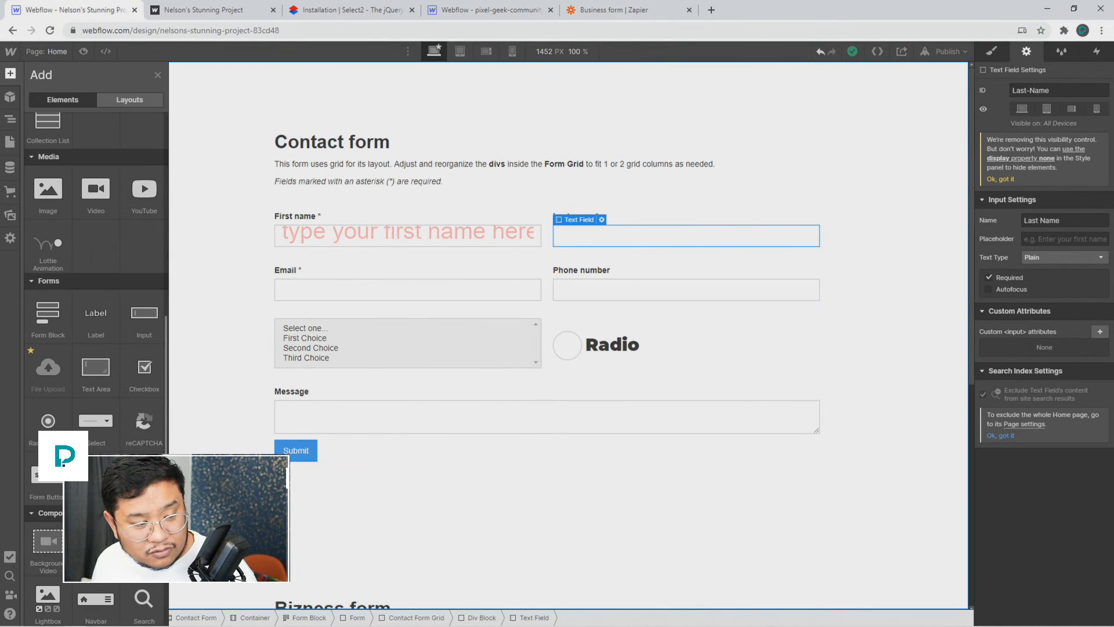
pyautogui.moveTo(303, 392); pyautogui.dragTo(346, 380)
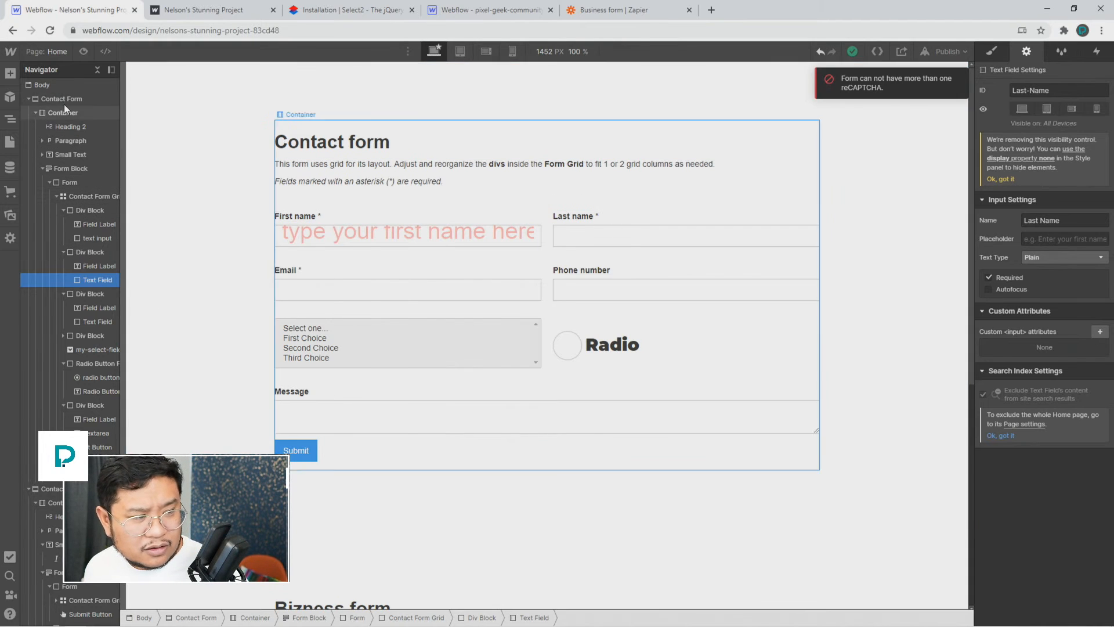
# Step: Delete the Contact Form section and add a new Form Block in its place
pyautogui.click(40, 99)
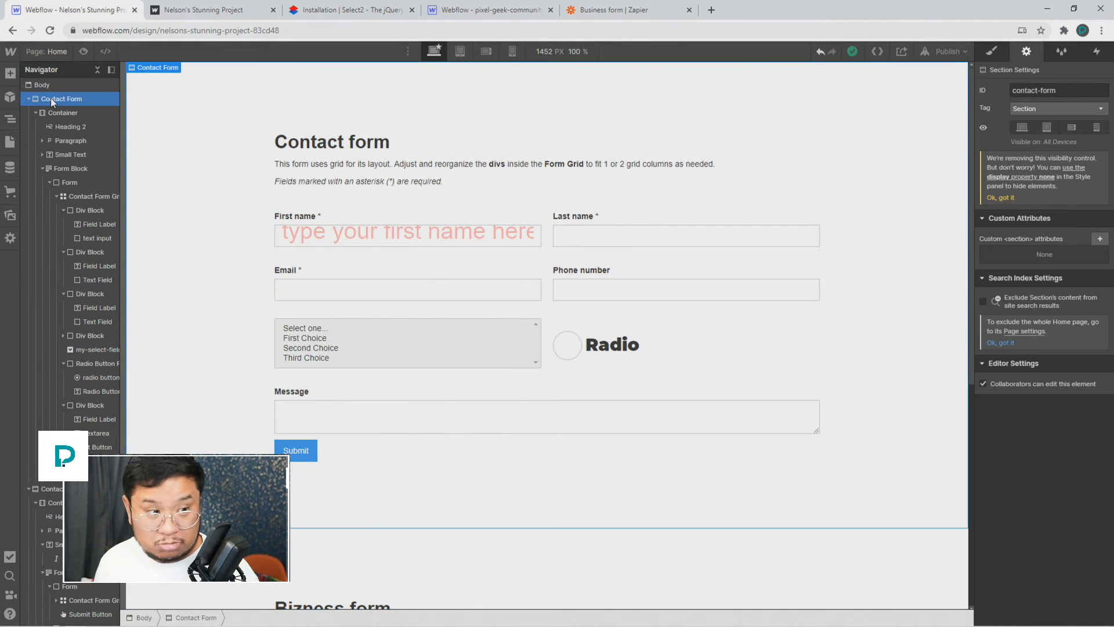
pyautogui.press('Delete')
pyautogui.press('a')
pyautogui.scroll(-6, 51, 379)
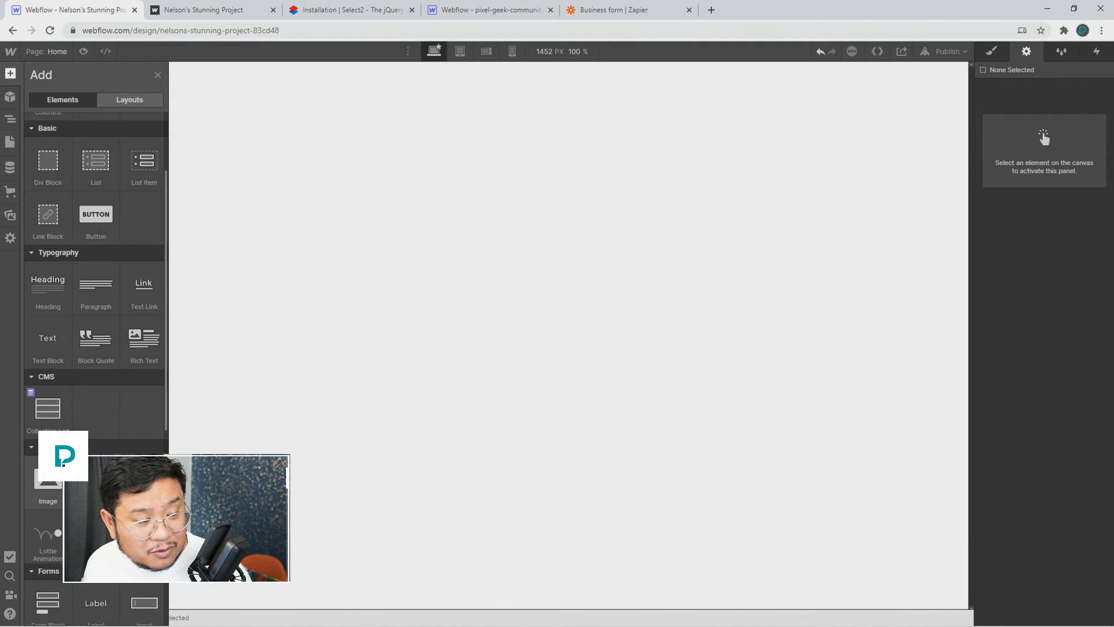
pyautogui.click(51, 380)
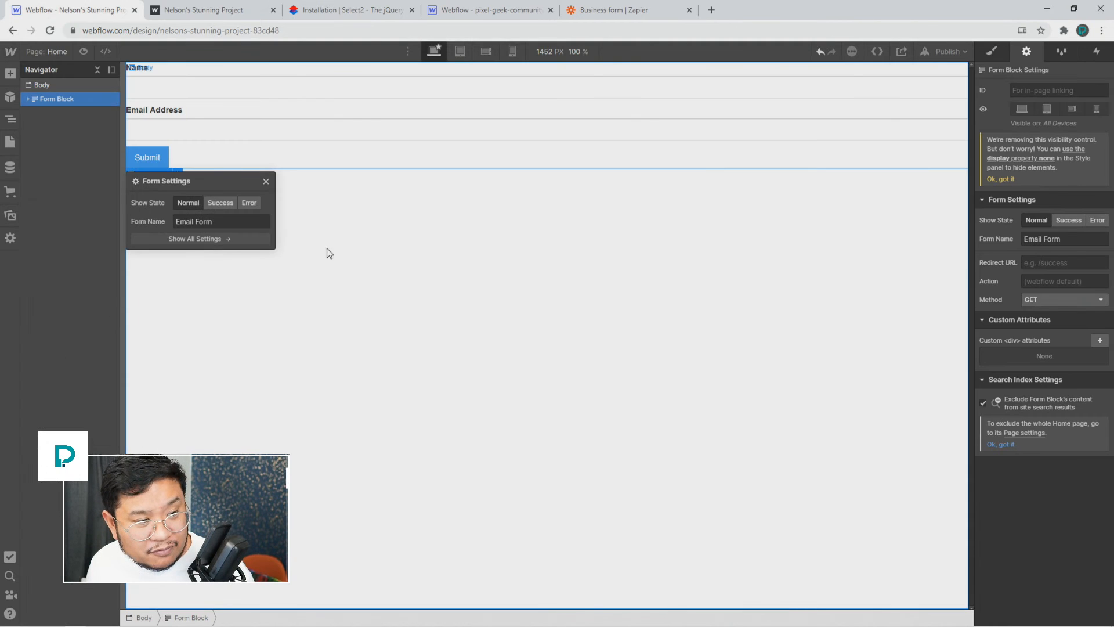
pyautogui.click(266, 183)
# Step: Place a reCAPTCHA field above the new form's Submit button and select it
pyautogui.press('a')
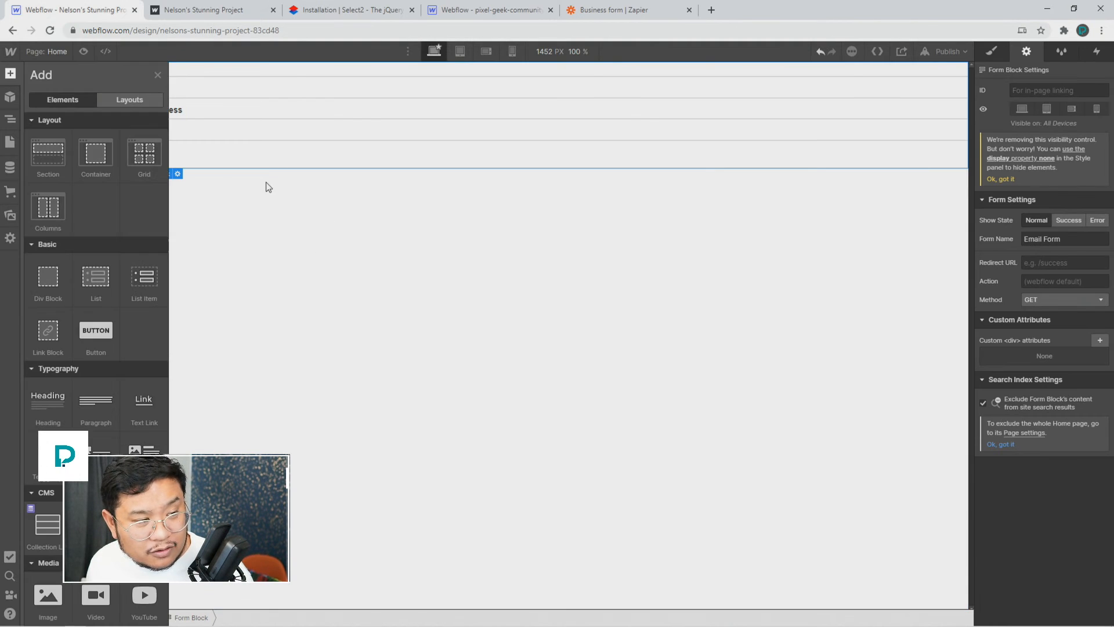
pyautogui.scroll(-4, 104, 438)
pyautogui.scroll(-3, 101, 434)
pyautogui.moveTo(143, 483); pyautogui.dragTo(245, 148)
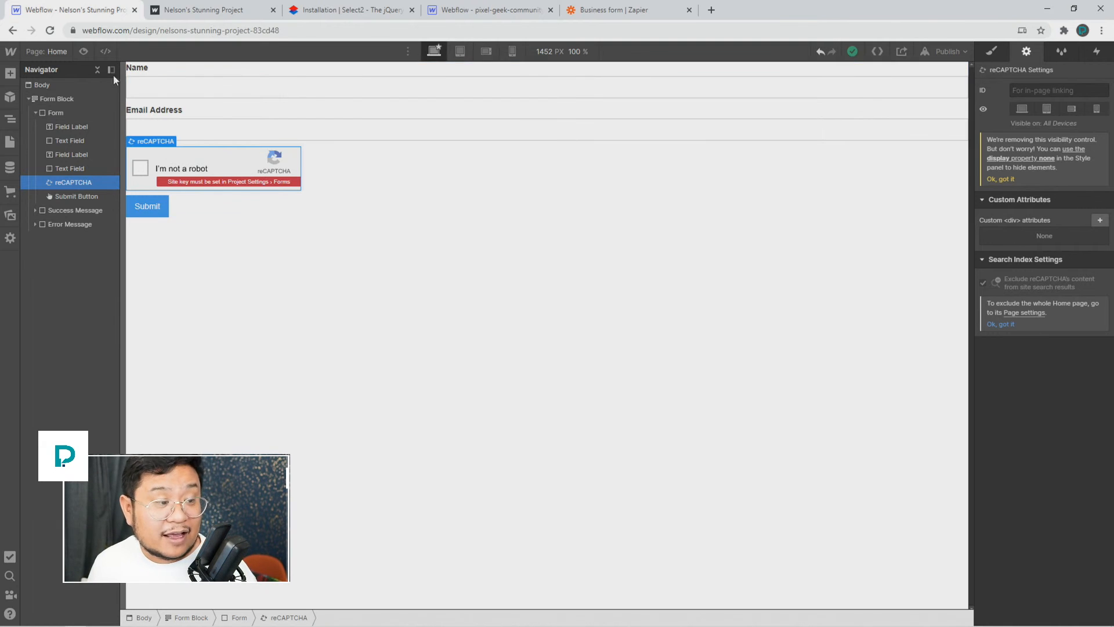
pyautogui.doubleClick(188, 173)
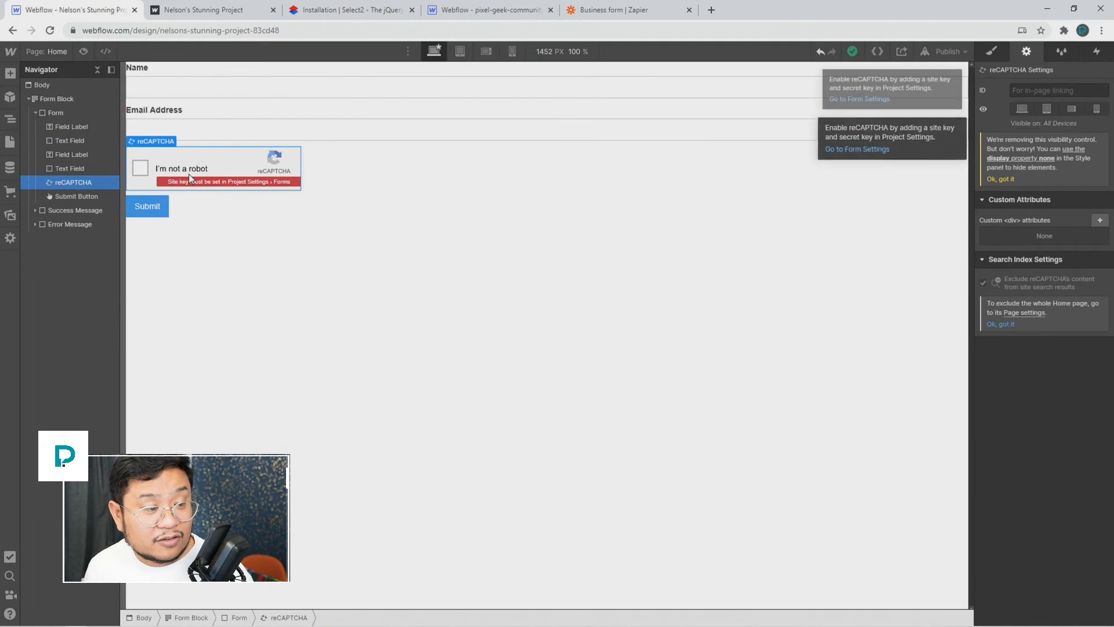
# Step: Follow the reCAPTCHA notice to Project Settings > Forms > reCAPTCHA Validation
pyautogui.click(868, 150)
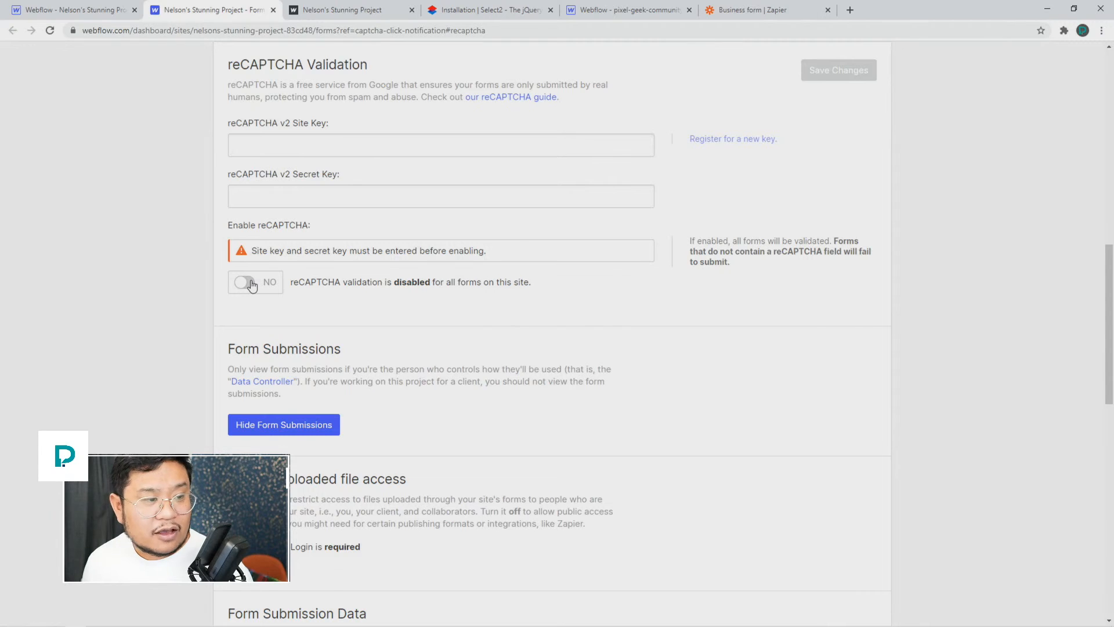
# Step: Switch to the first browser tab holding the Webflow Designer
pyautogui.click(90, 10)
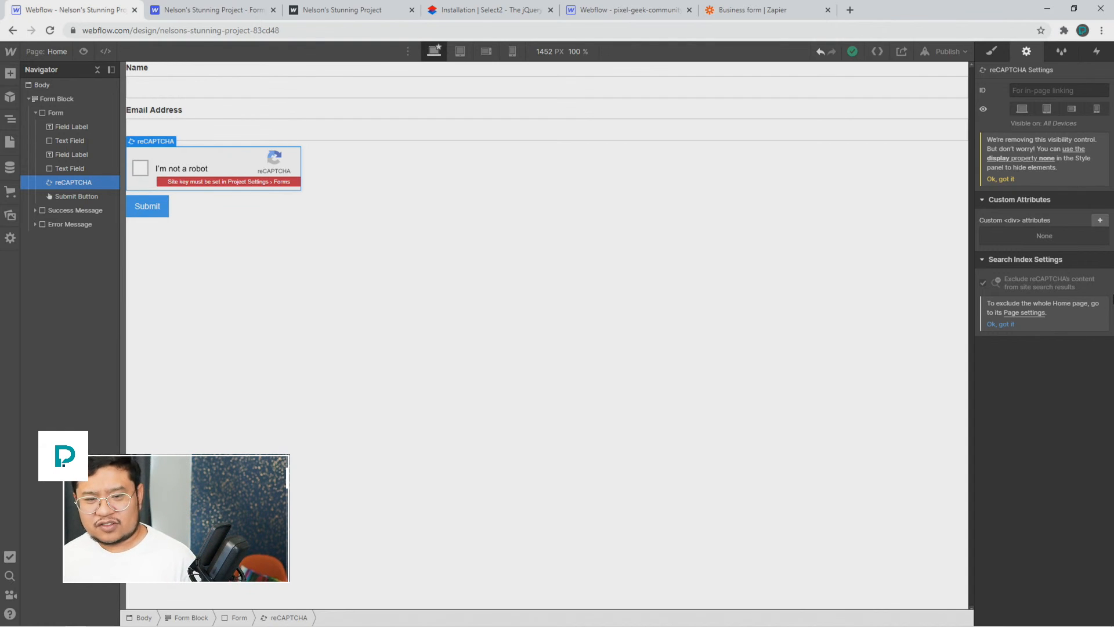
# Step: Google 'javascript checking form fields' in a new tab, then switch back to the Designer tab
pyautogui.click(853, 10)
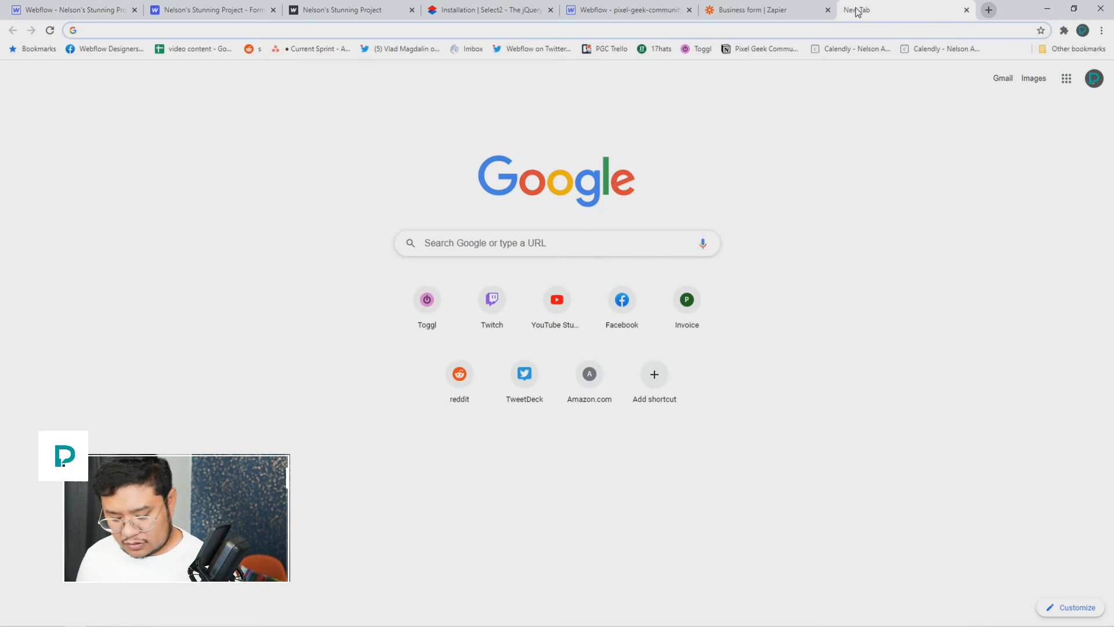
pyautogui.write('javascript c')
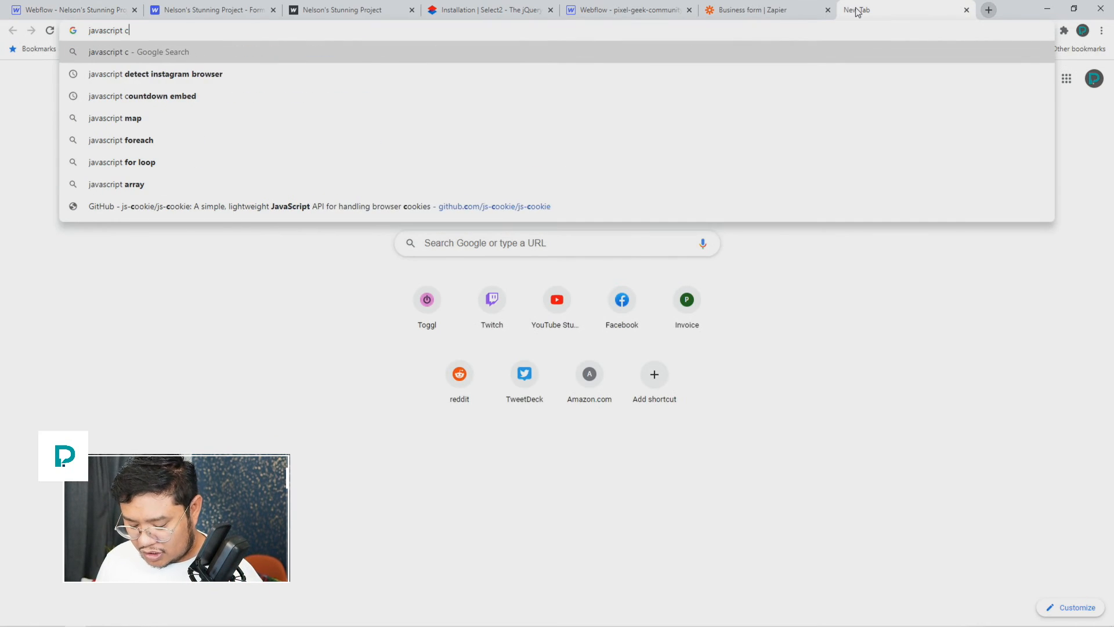
pyautogui.write('hecking field')
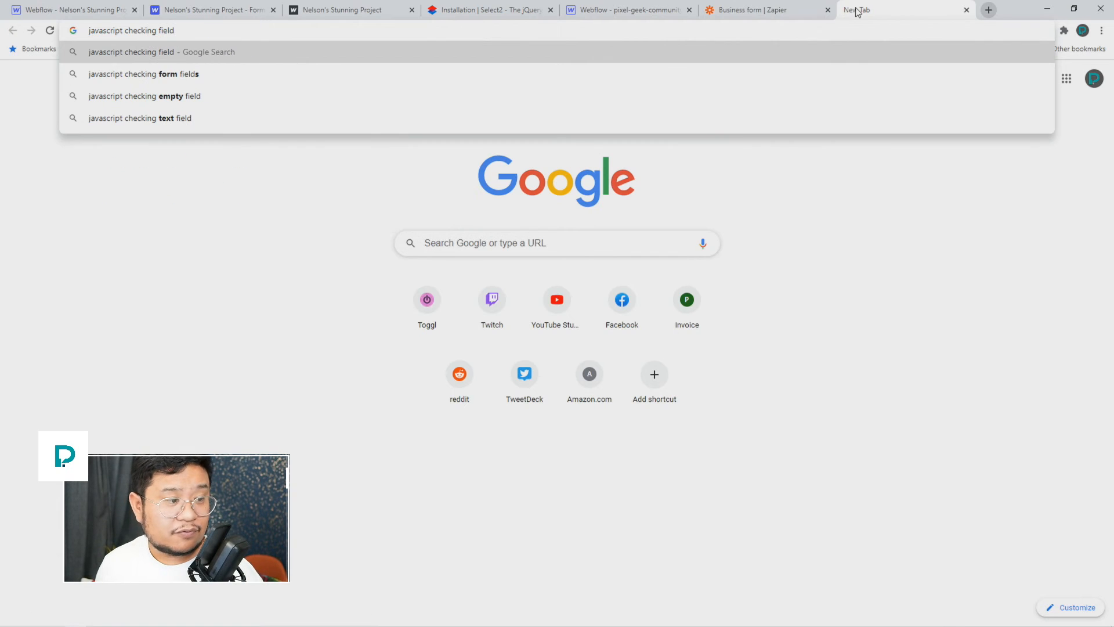
pyautogui.press('Down')
pyautogui.press('Return')
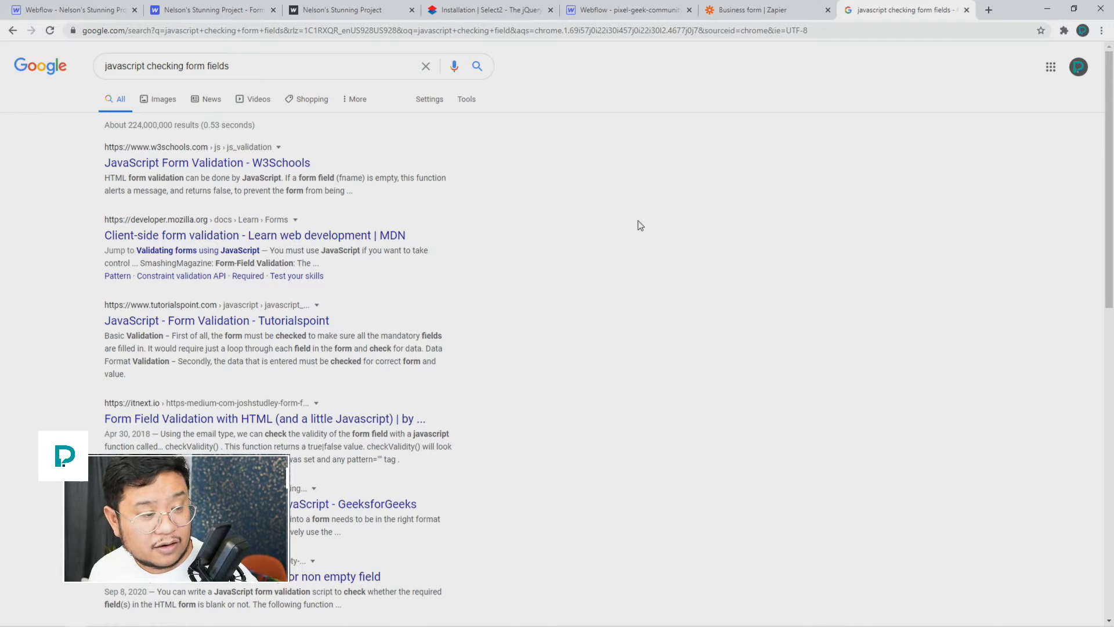
pyautogui.click(88, 10)
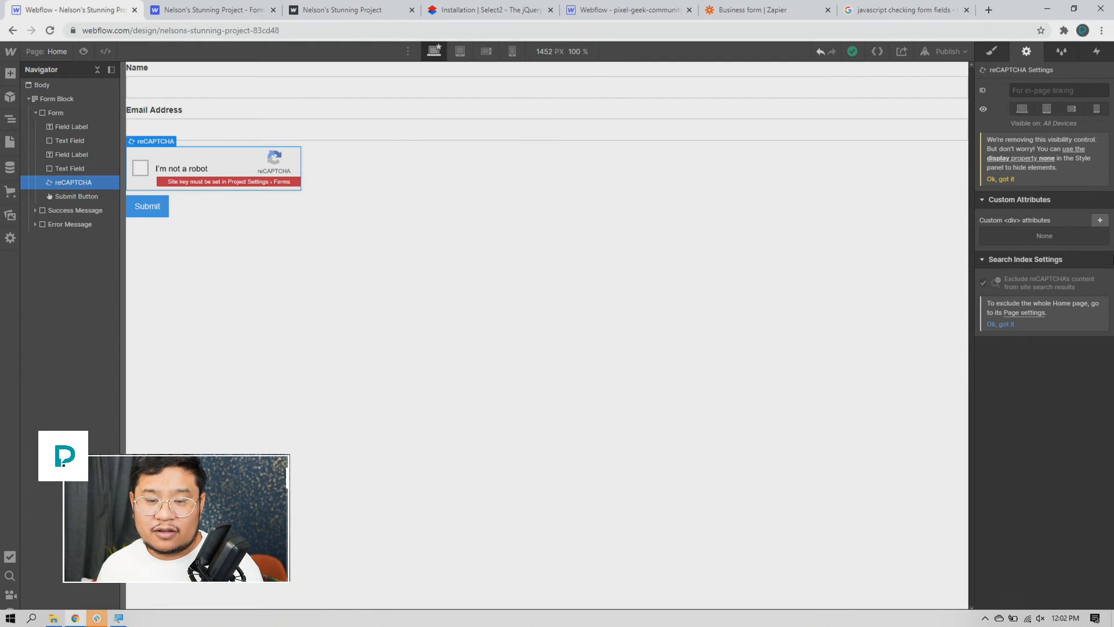
# Step: Click empty canvas space to select the Body instead of the reCAPTCHA field
pyautogui.click(803, 291)
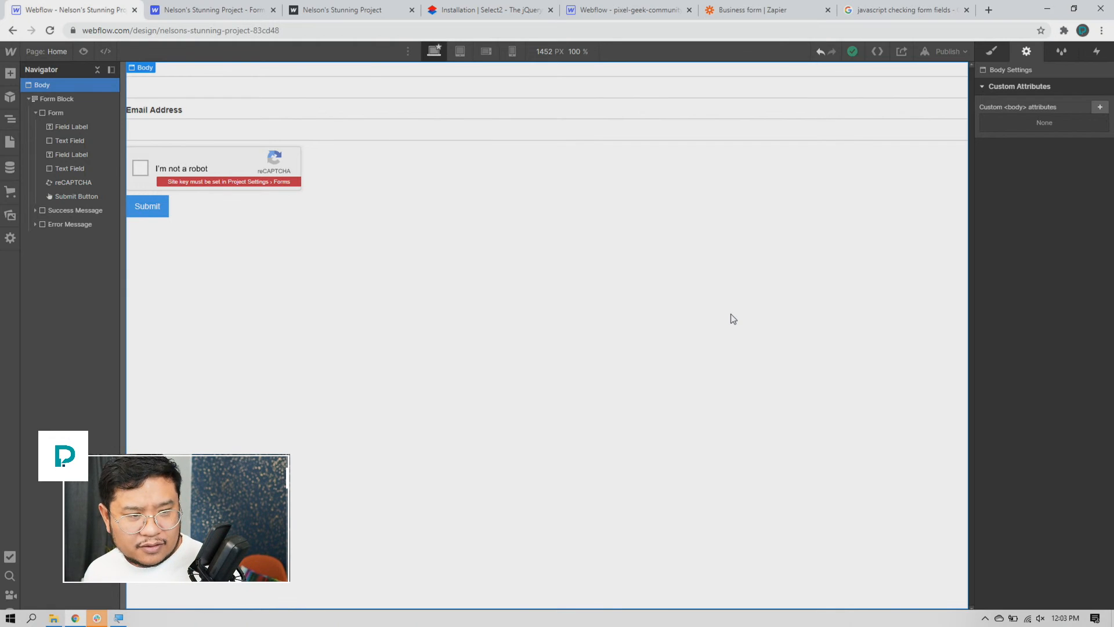
# Step: Load webflow.com/updates and scroll through the latest updates list
pyautogui.click(861, 18)
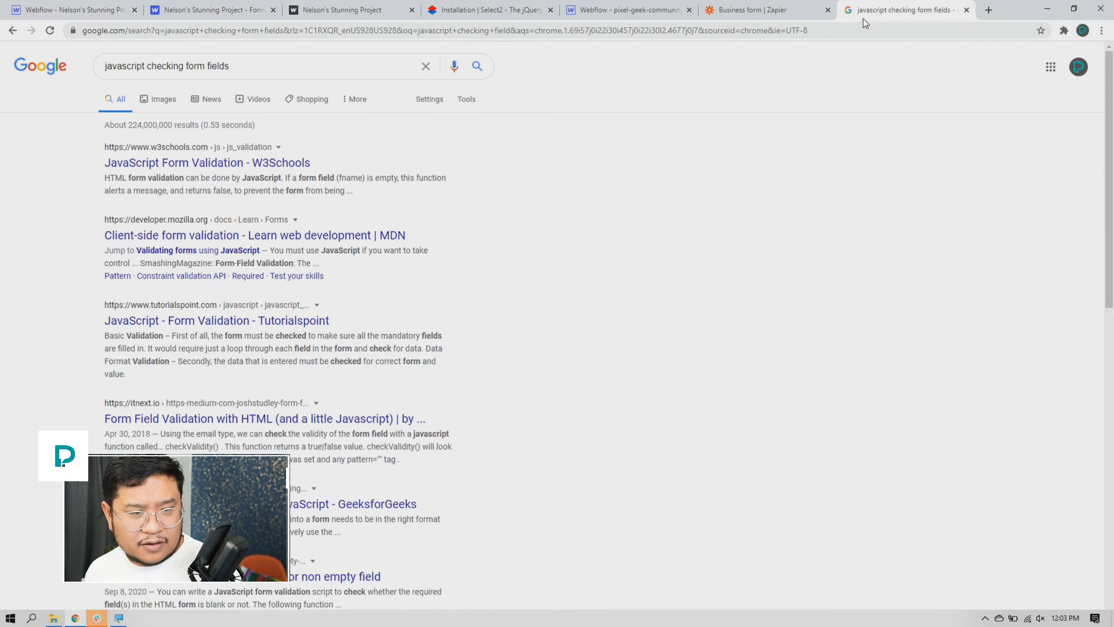
pyautogui.click(856, 27)
pyautogui.write('webflow.com/updates')
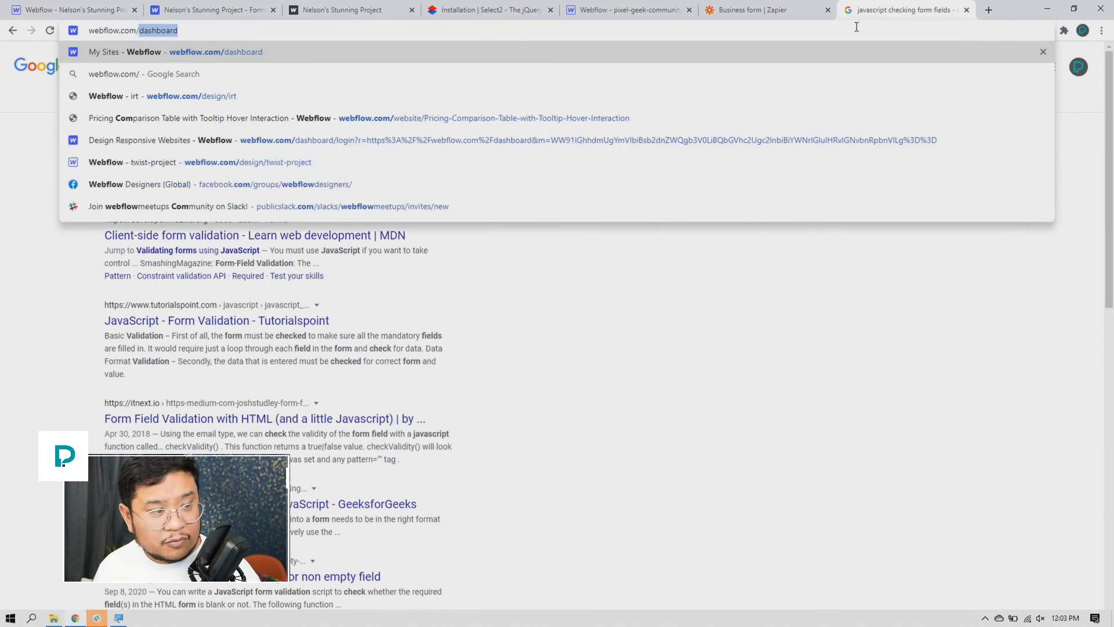
pyautogui.press('Return')
pyautogui.scroll(-5, 509, 328)
pyautogui.scroll(-5, 511, 329)
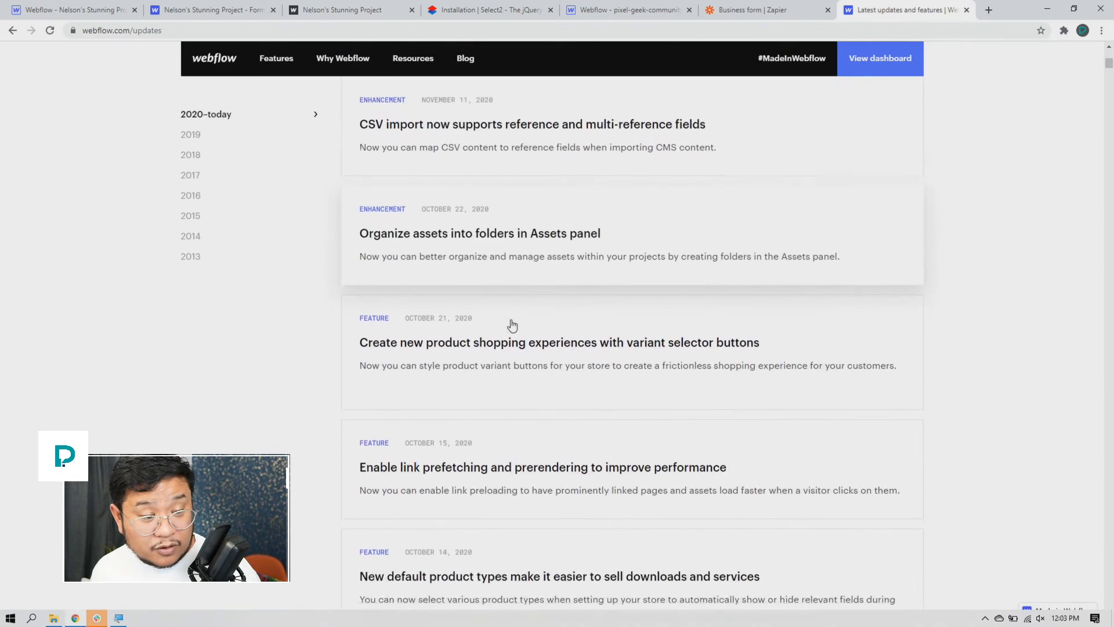
# Step: Open the variant selector buttons announcement and scroll down to its Resources links
pyautogui.click(559, 278)
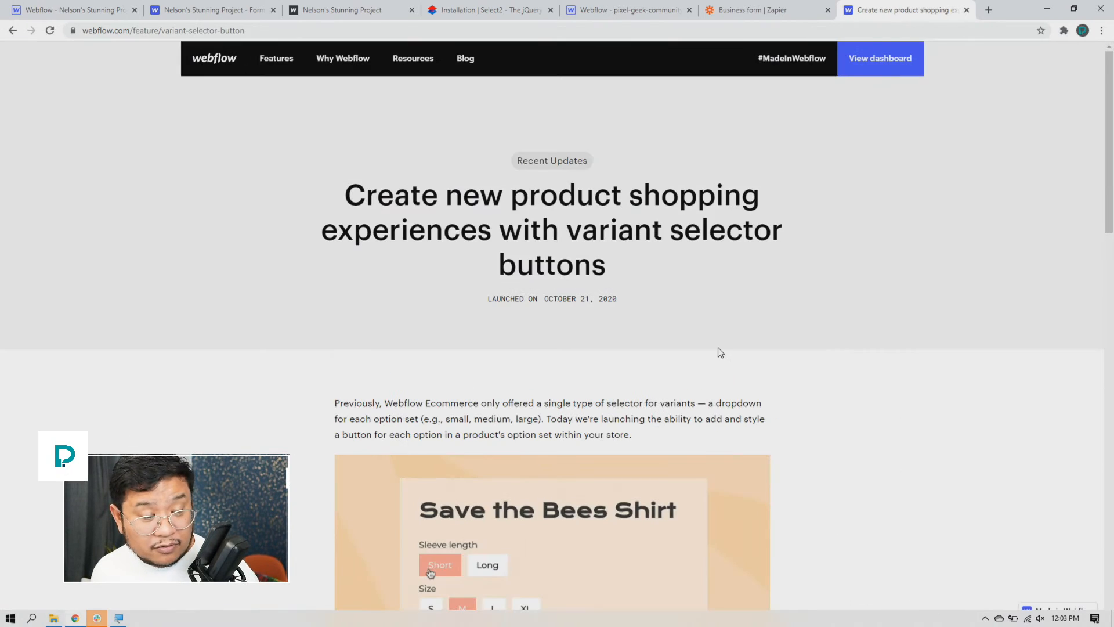
pyautogui.scroll(-3, 719, 348)
pyautogui.scroll(-3, 720, 347)
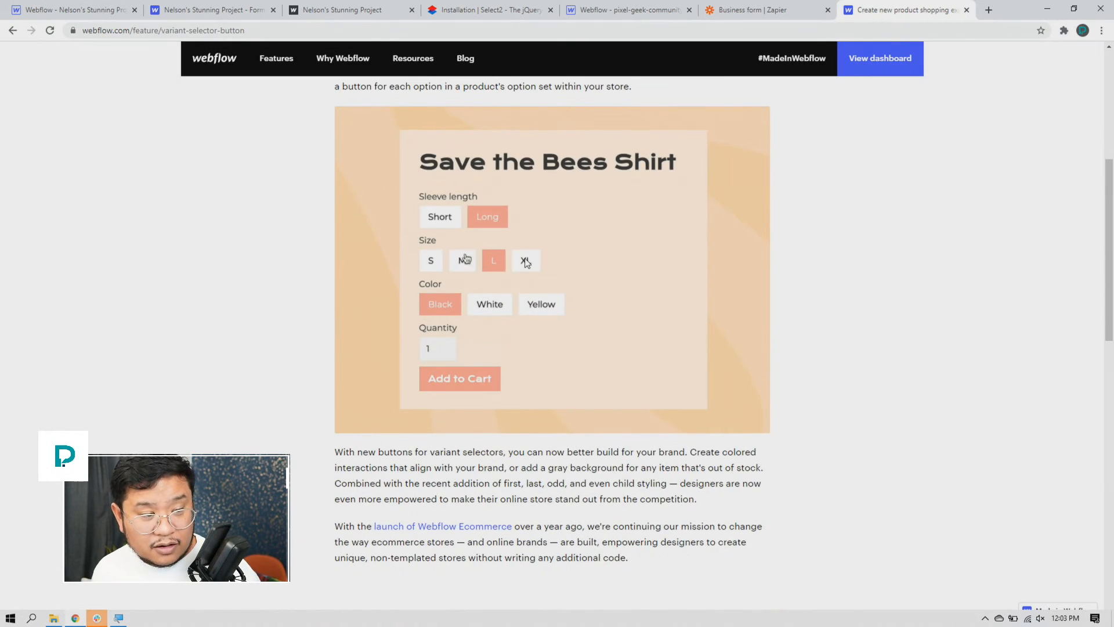
pyautogui.scroll(1, 245, 294)
pyautogui.scroll(-1, 244, 296)
pyautogui.scroll(1, 244, 296)
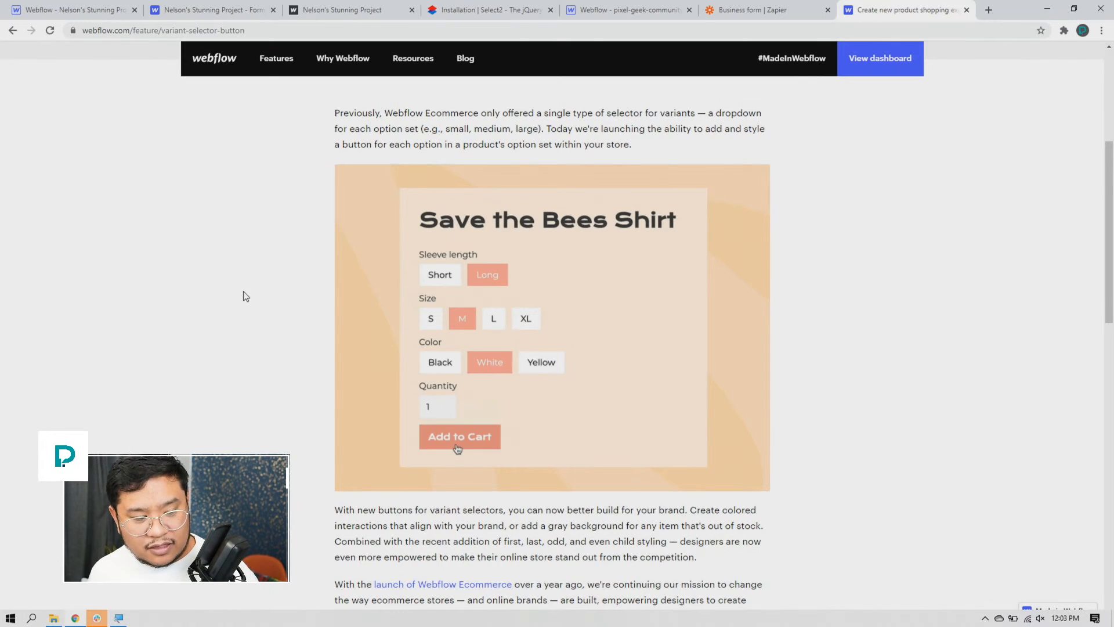
pyautogui.scroll(-3, 246, 296)
pyautogui.scroll(-4, 246, 296)
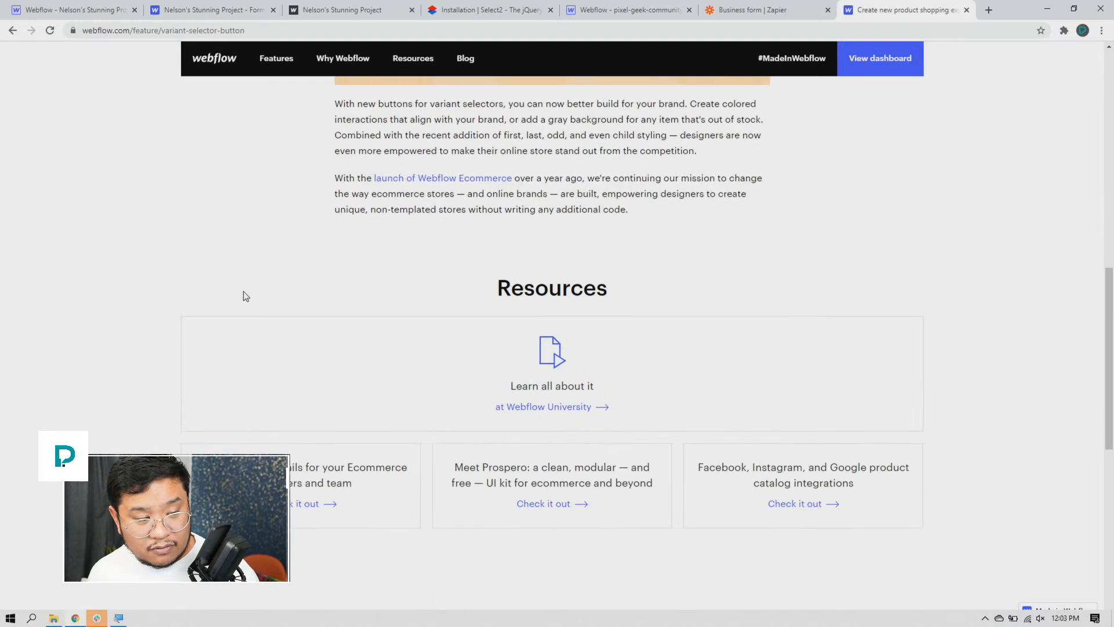
pyautogui.scroll(-1, 243, 295)
# Step: Open the Webflow University Add to cart lesson and scroll to its Option list section
pyautogui.click(558, 347)
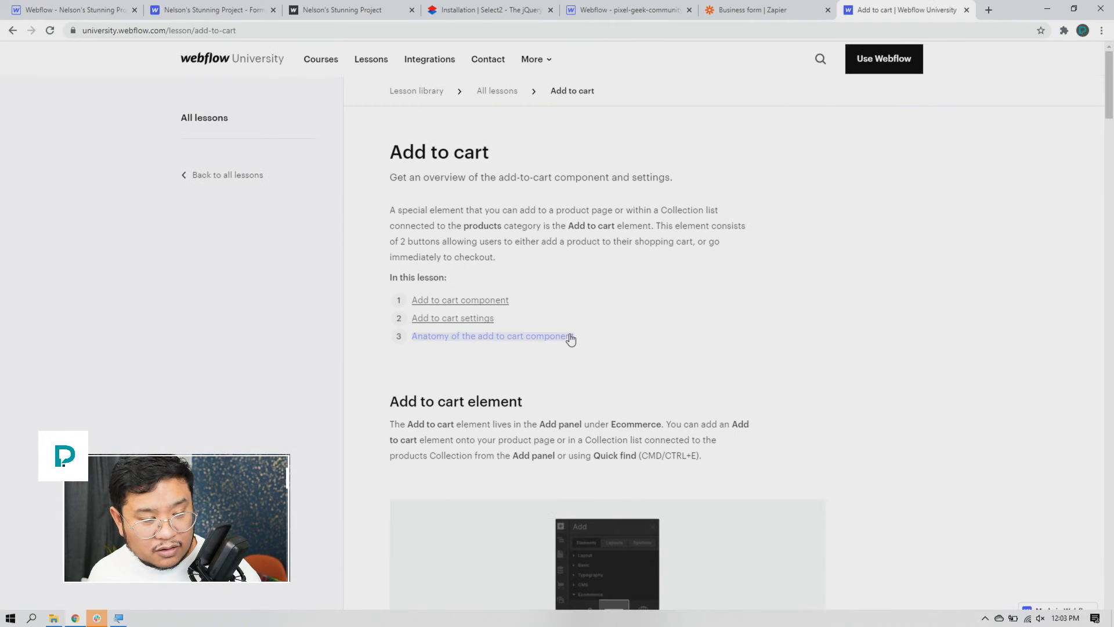
pyautogui.scroll(-10, 572, 340)
pyautogui.scroll(-7, 573, 330)
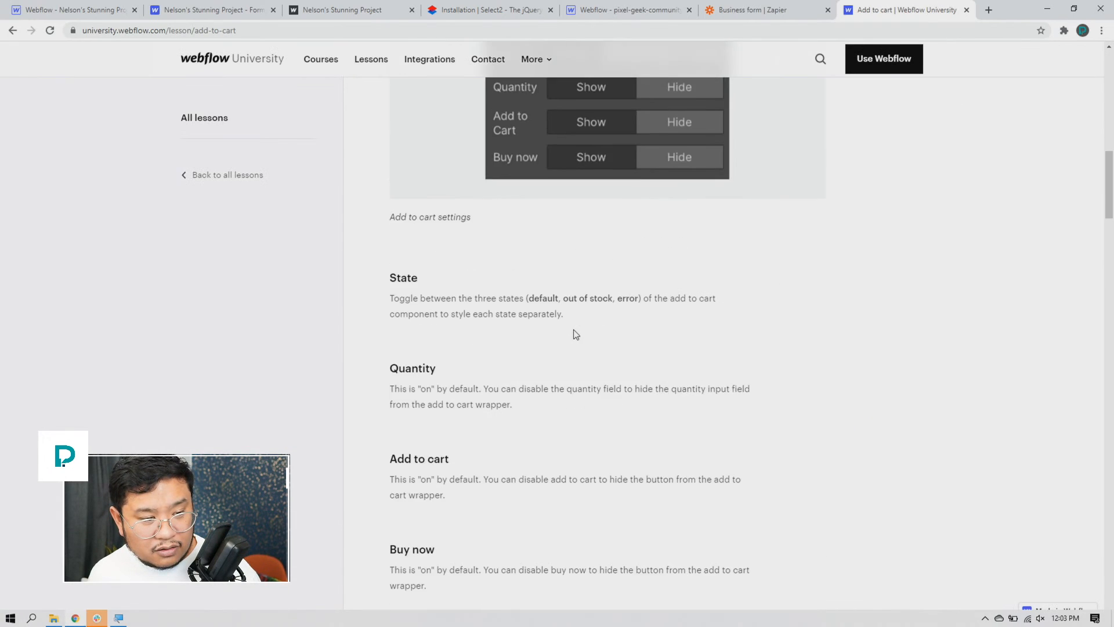
pyautogui.scroll(-15, 575, 332)
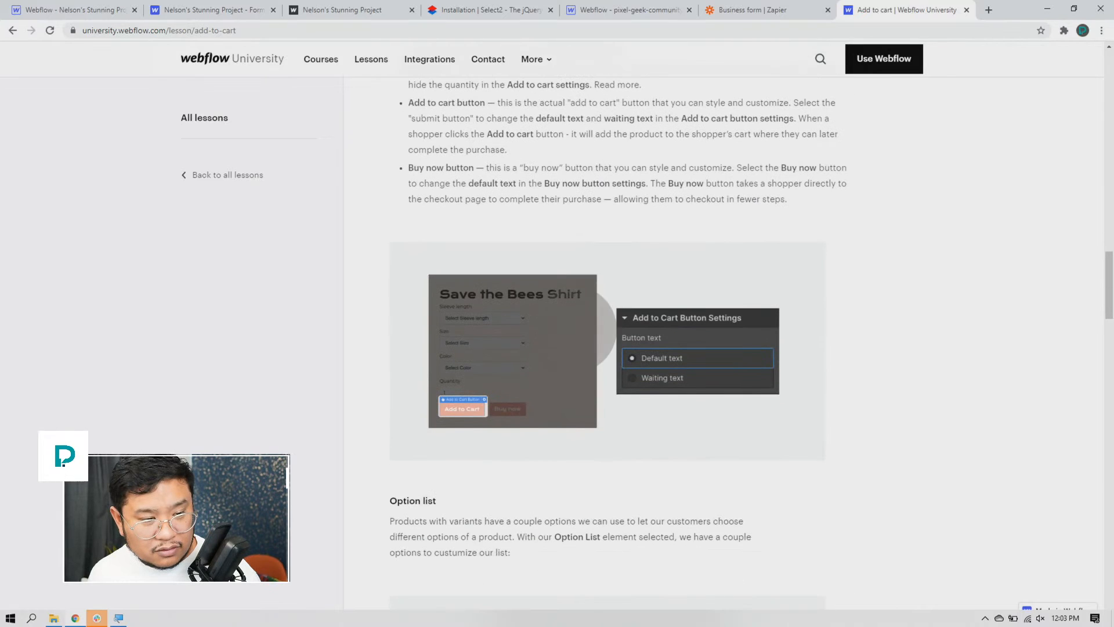
pyautogui.scroll(-7, 573, 330)
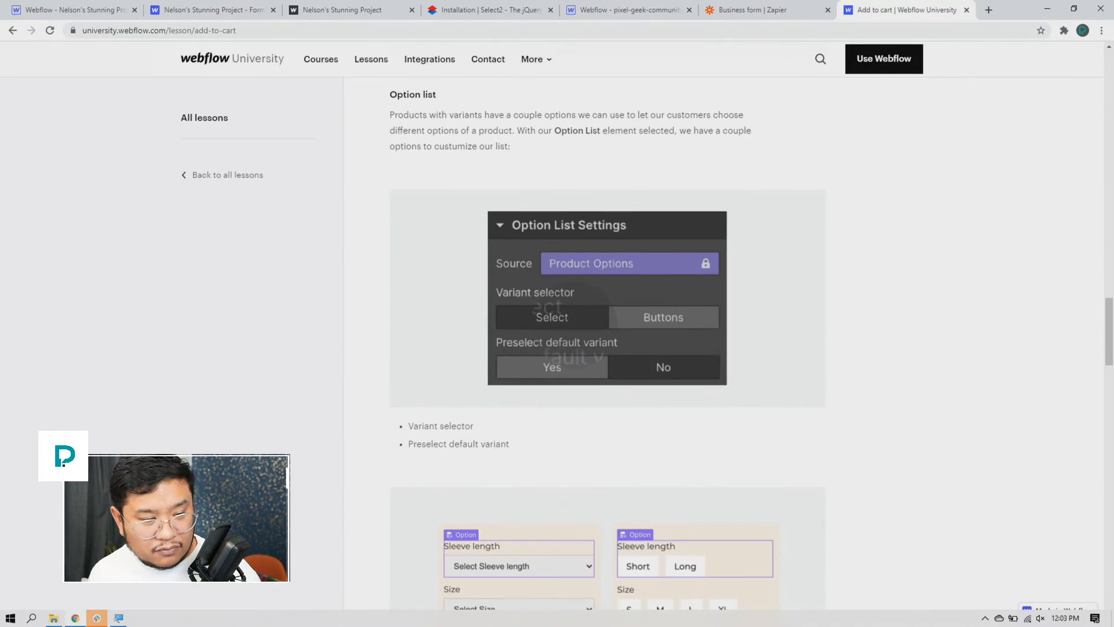
pyautogui.scroll(-6, 451, 411)
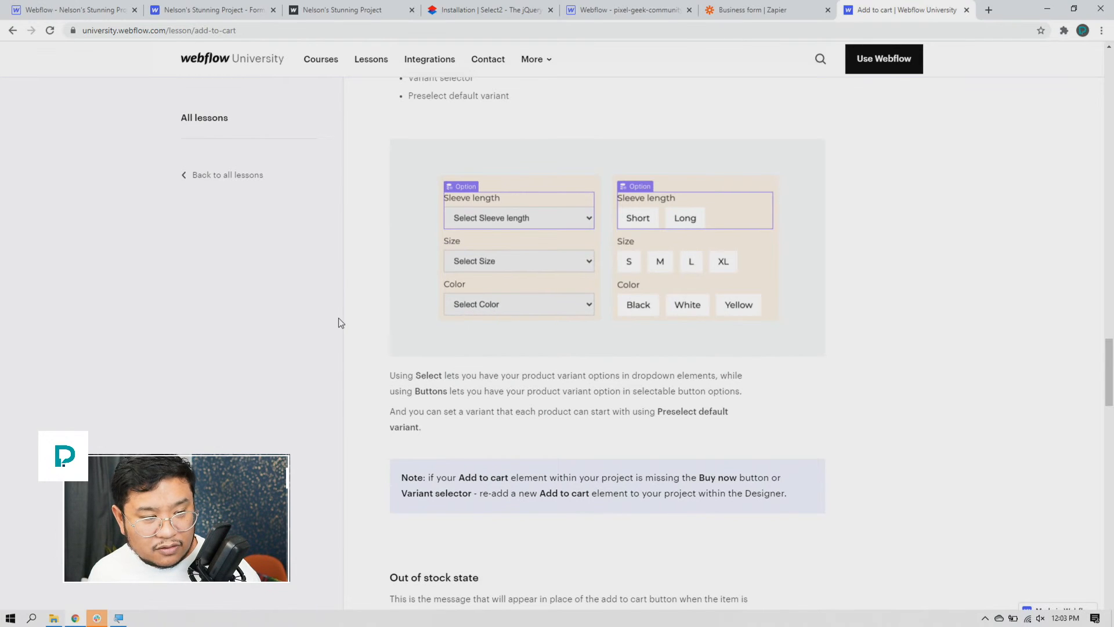
pyautogui.scroll(6, 341, 323)
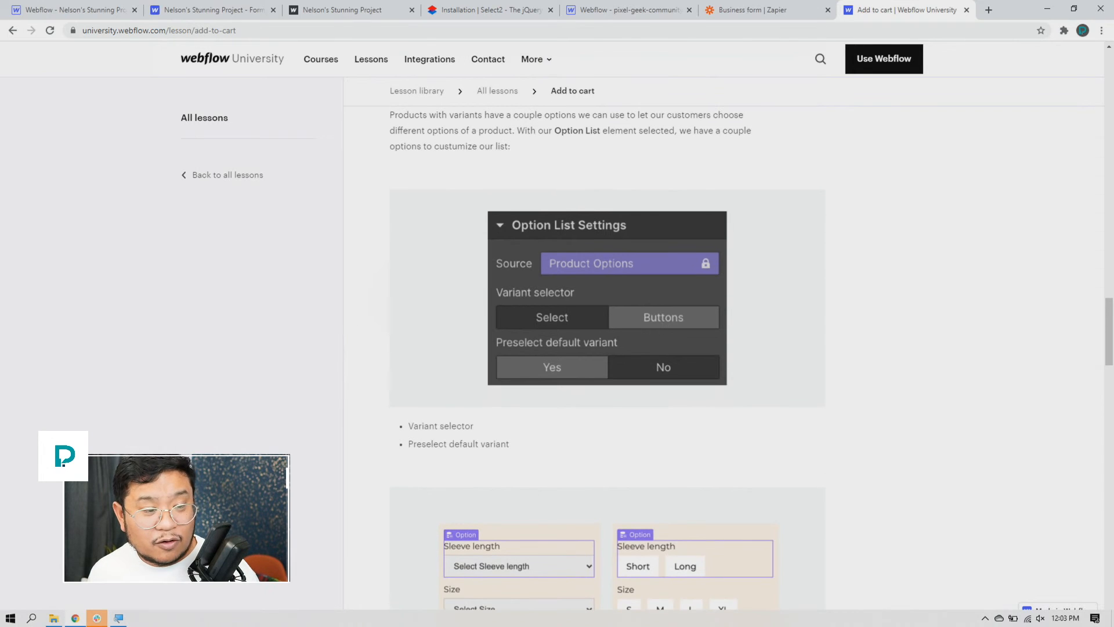
pyautogui.scroll(1, 374, 189)
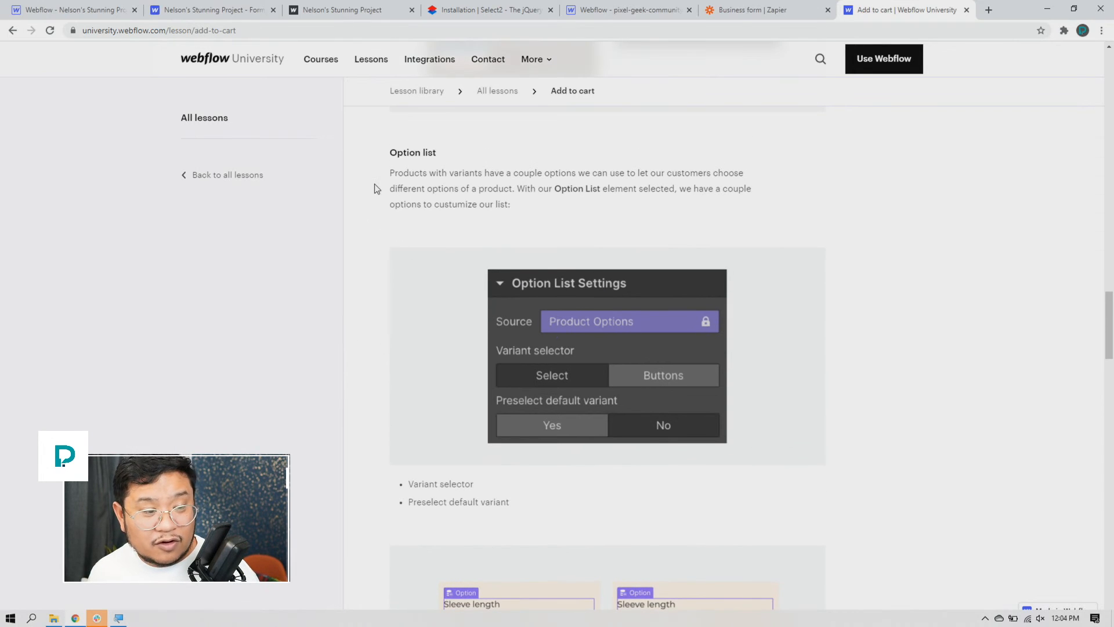
pyautogui.scroll(1, 374, 189)
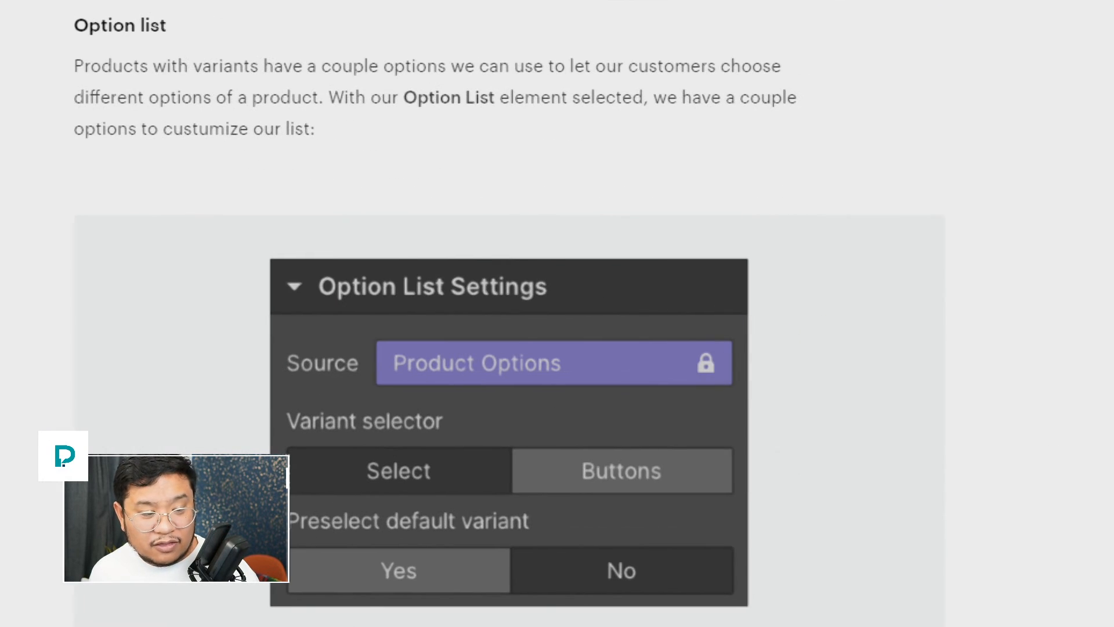
pyautogui.scroll(-2, 920, 574)
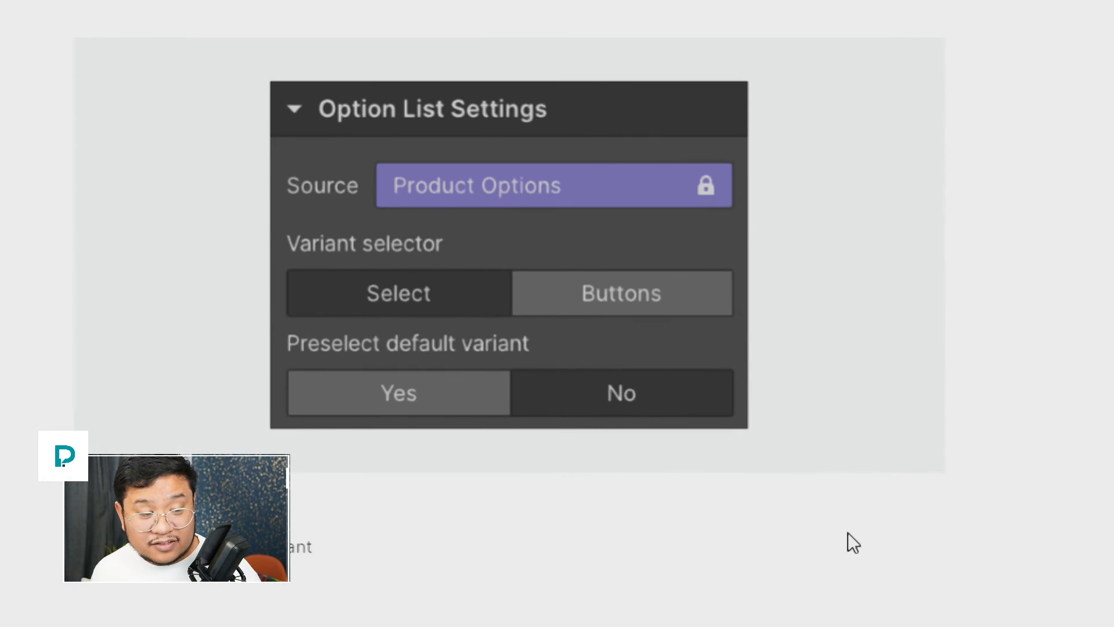